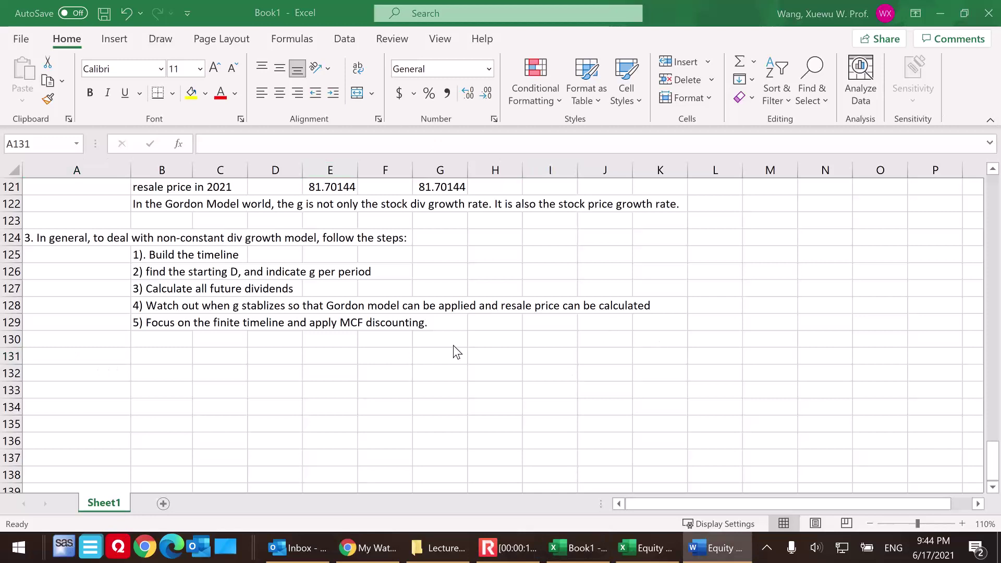
# - Enter the heading "Another Ex of Non Constant Div Growth Model" in cell A131
pyautogui.click(124, 358)
pyautogui.scroll(4, 351, 391)
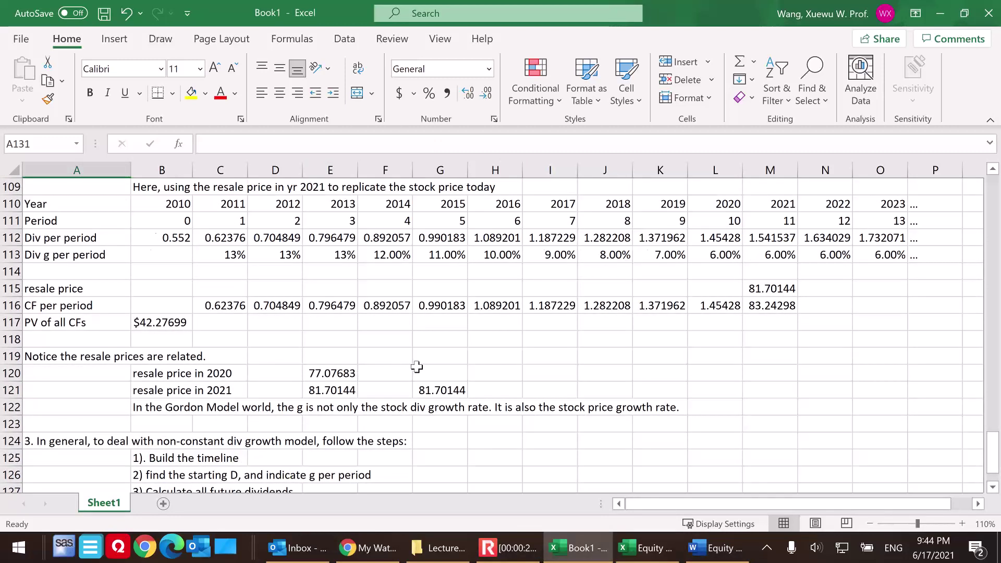
pyautogui.scroll(-5, 333, 366)
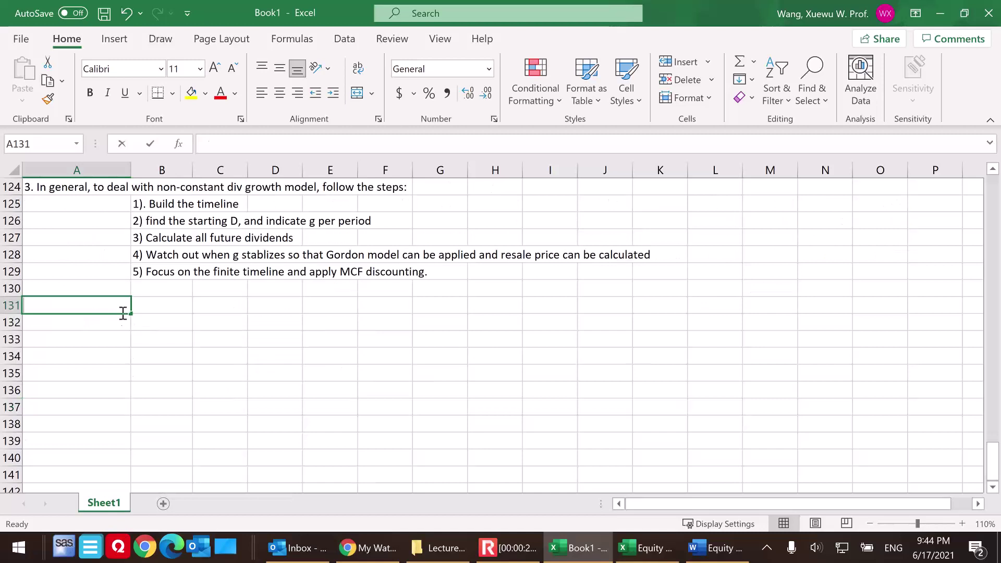
pyautogui.write('Another Ex')
pyautogui.write('am')
pyautogui.press('BackSpace')
pyautogui.press('BackSpace')
pyautogui.write('of Div')
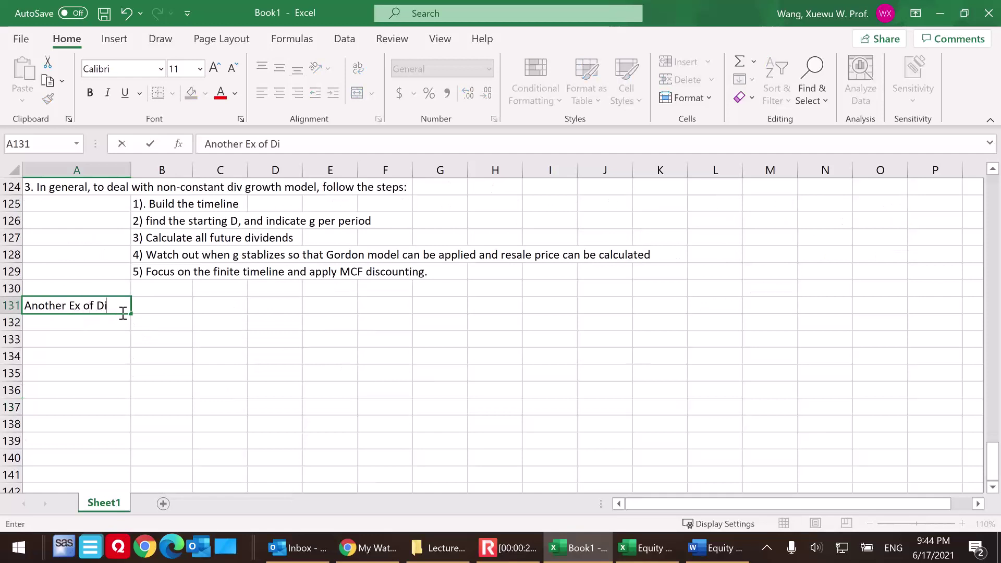
pyautogui.press('BackSpace')
pyautogui.press('BackSpace')
pyautogui.press('BackSpace')
pyautogui.press('BackSpace')
pyautogui.write('Non Constant')
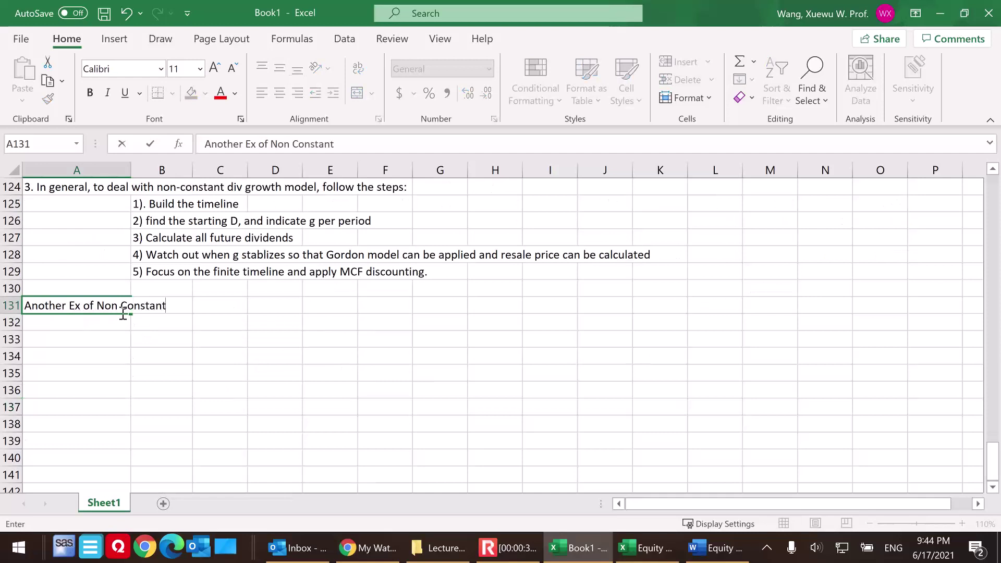
pyautogui.write(' Div Grow')
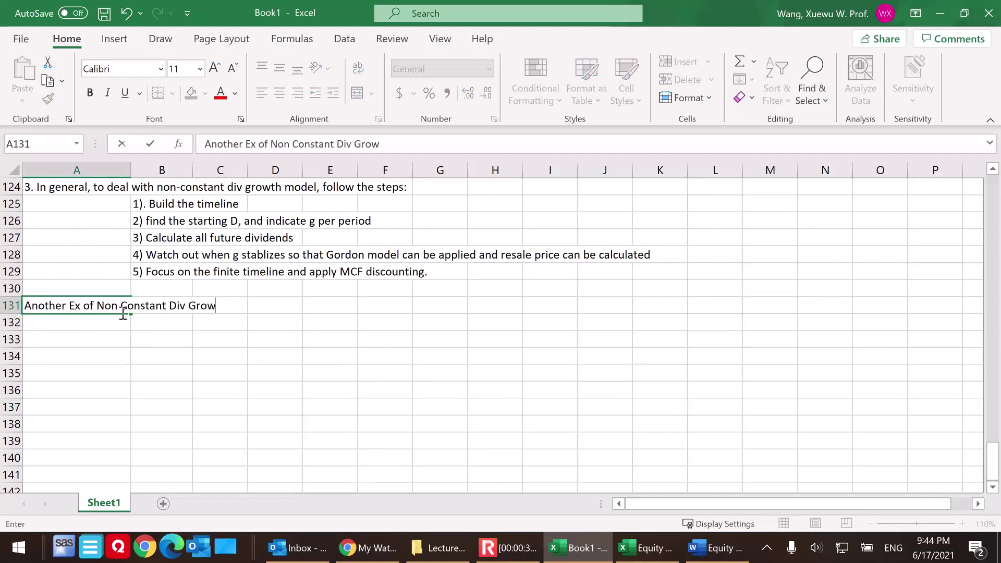
pyautogui.write('th Model')
pyautogui.click(93, 321)
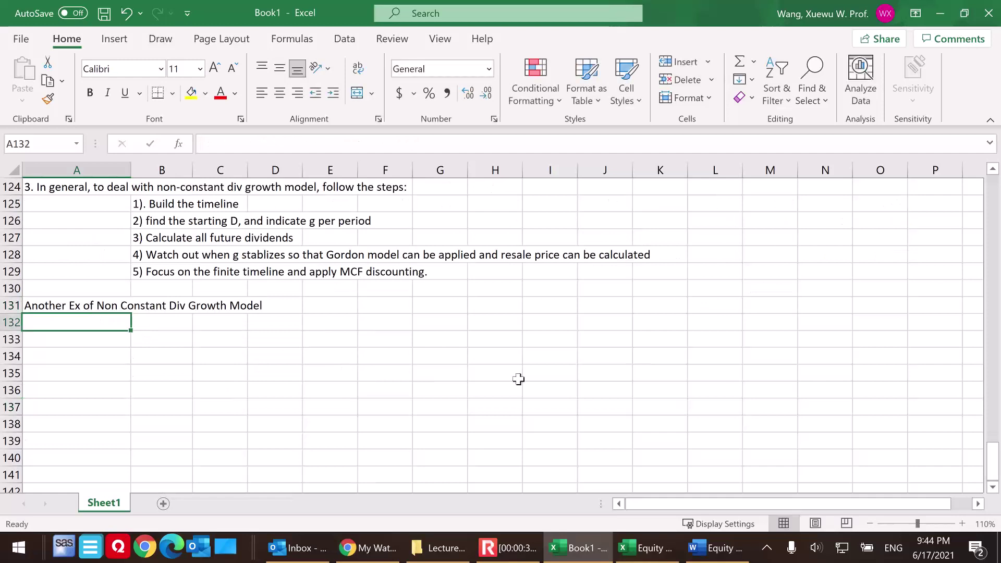
# - Copy the Small Fry, Inc. problem text box from the Equity workbook and paste it into Book1 at cell A133
pyautogui.click(645, 547)
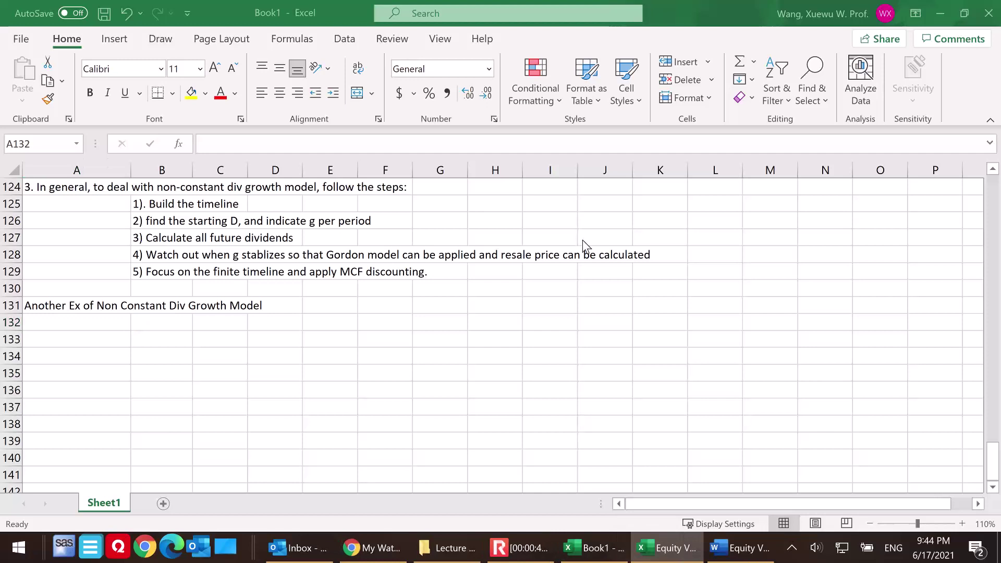
pyautogui.click(86, 327)
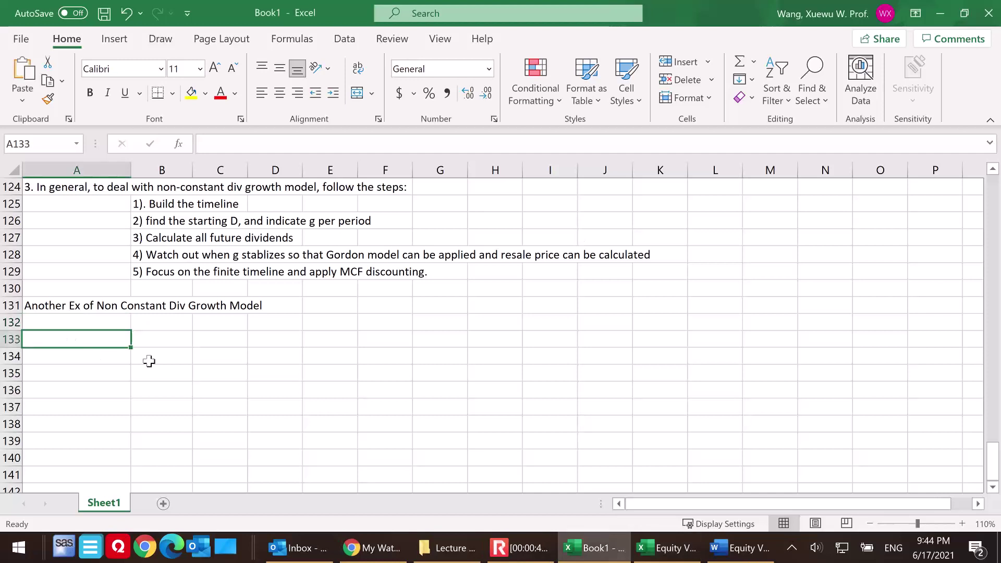
pyautogui.hotkey('ctrl', 'v')
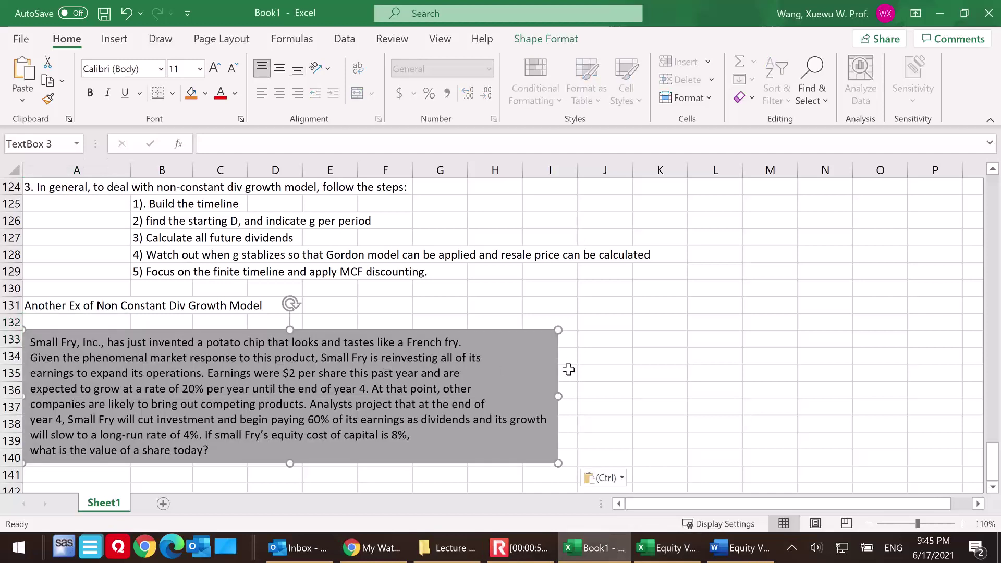
pyautogui.scroll(-2, 649, 359)
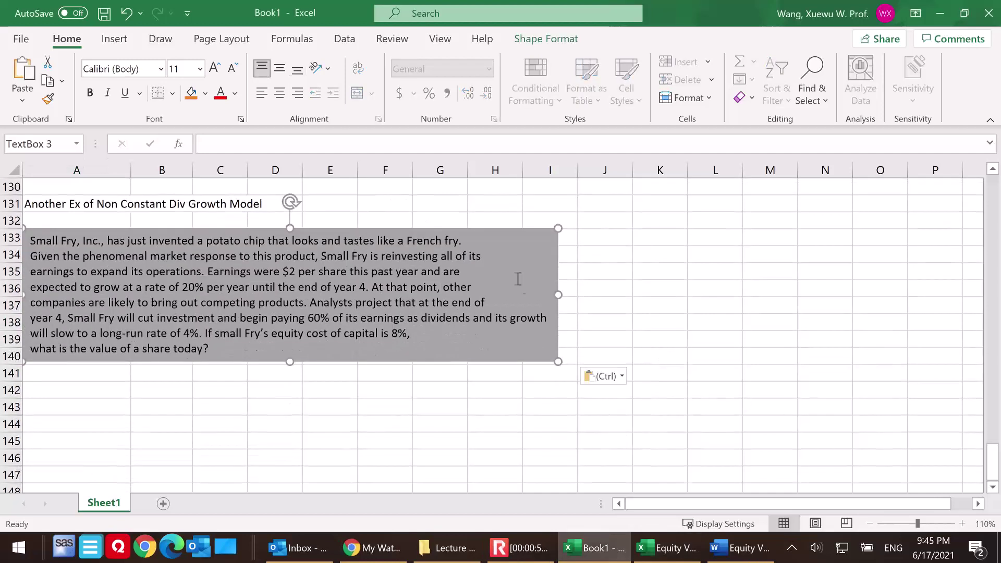
# - Give the pasted Small Fry text box a solid green fill and close the shape formatting settings
pyautogui.click(538, 550)
pyautogui.rightClick(516, 268)
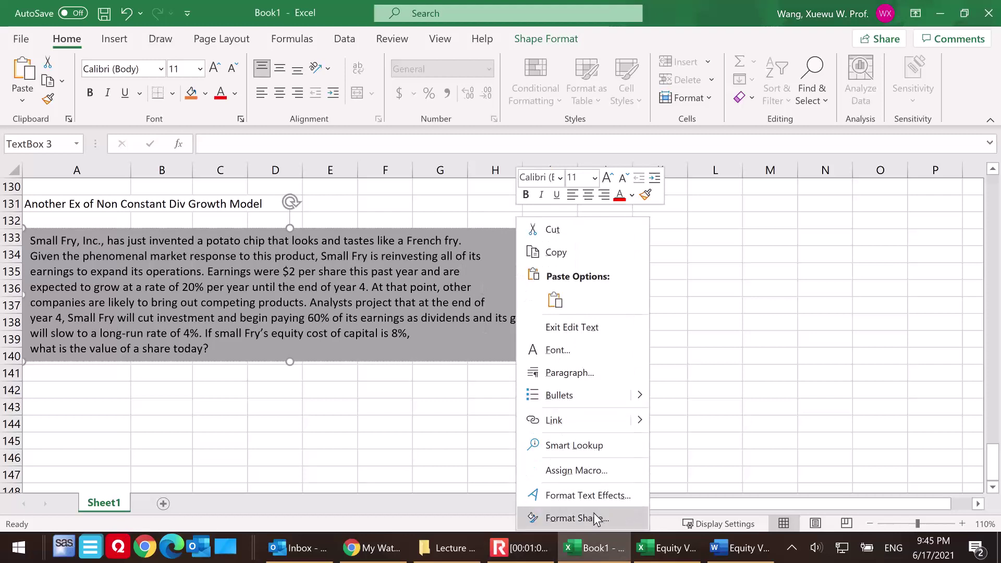
pyautogui.press('Escape')
pyautogui.hotkey('ctrl', '1')
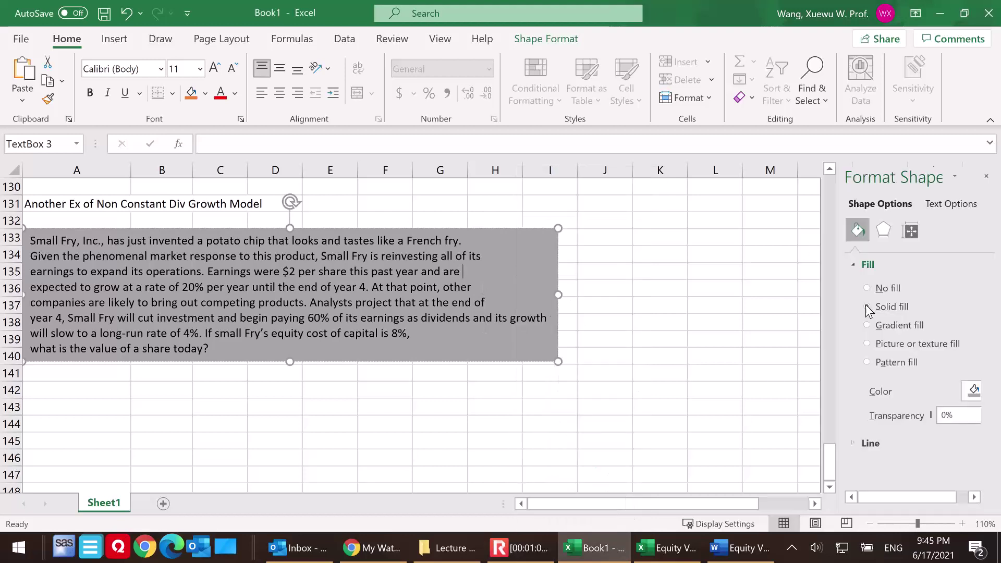
pyautogui.click(975, 390)
pyautogui.click(666, 397)
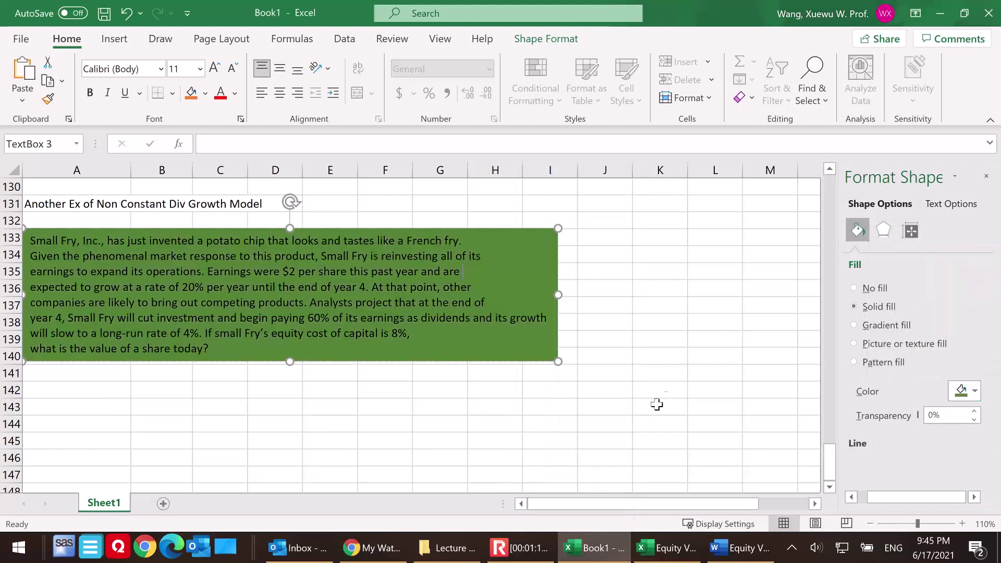
pyautogui.click(665, 395)
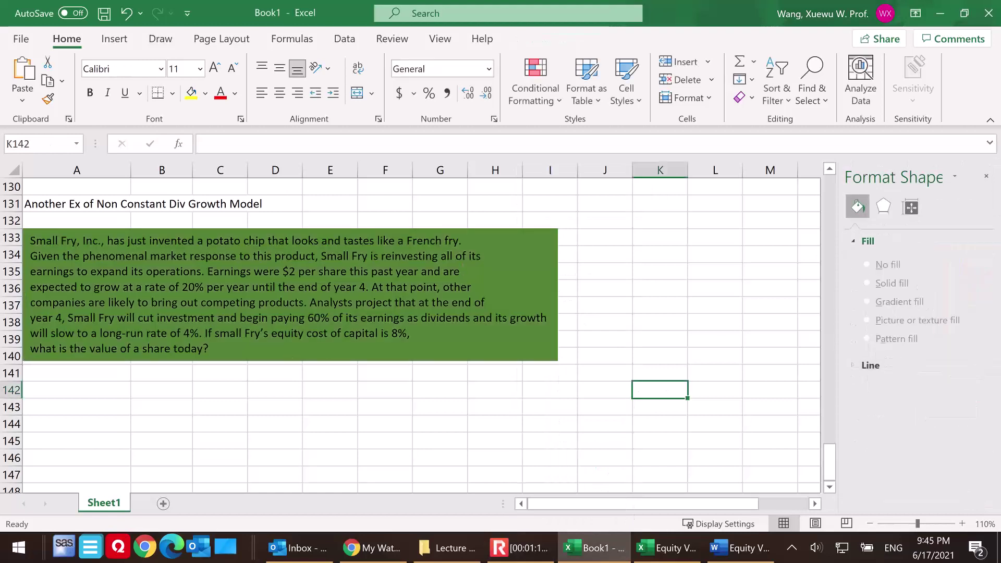
pyautogui.click(986, 176)
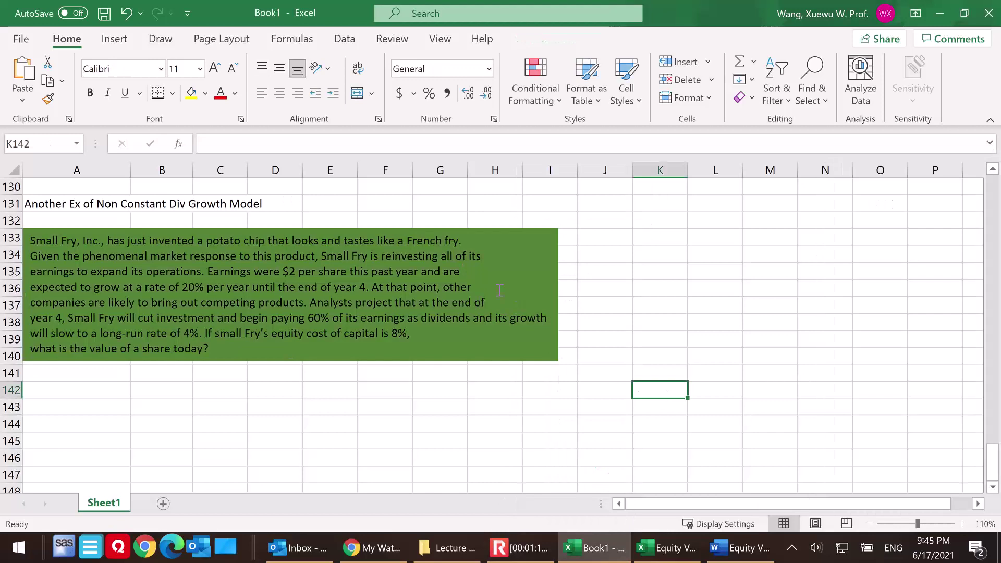
# - Collapse the ribbon and enter "Analysis: non constant div growth model" in cell A142
pyautogui.rightClick(117, 109)
pyautogui.click(162, 169)
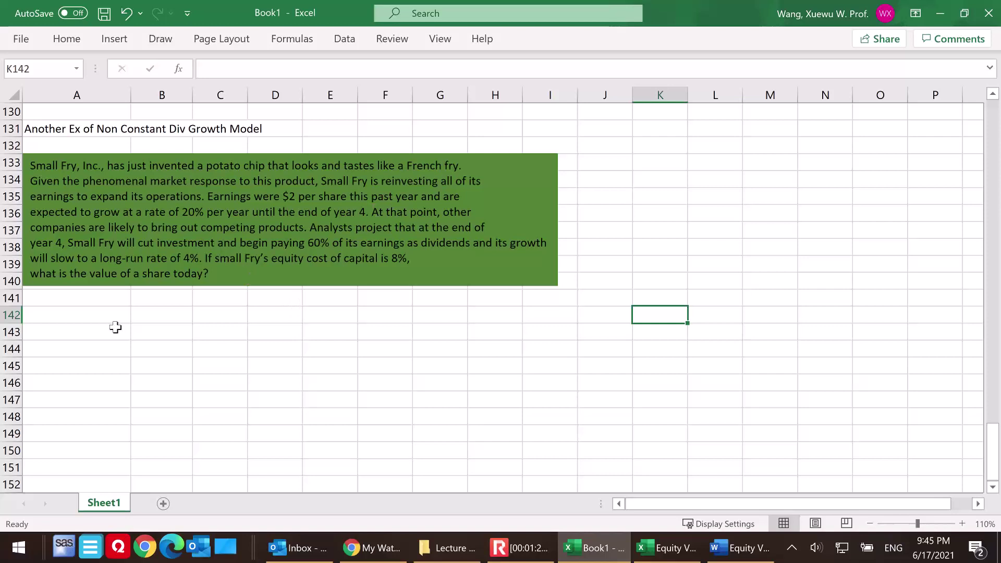
pyautogui.click(68, 316)
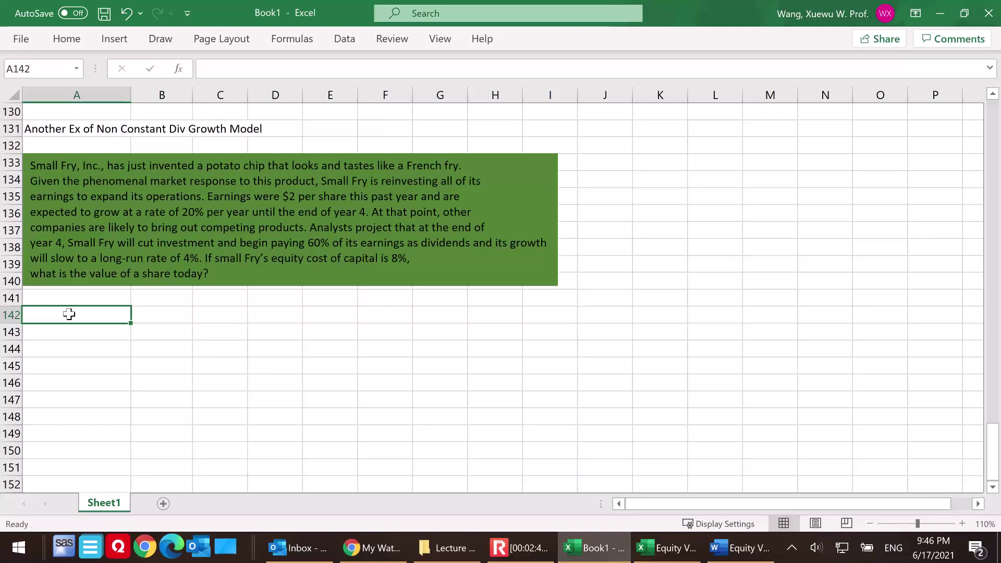
pyautogui.write('Analysis:')
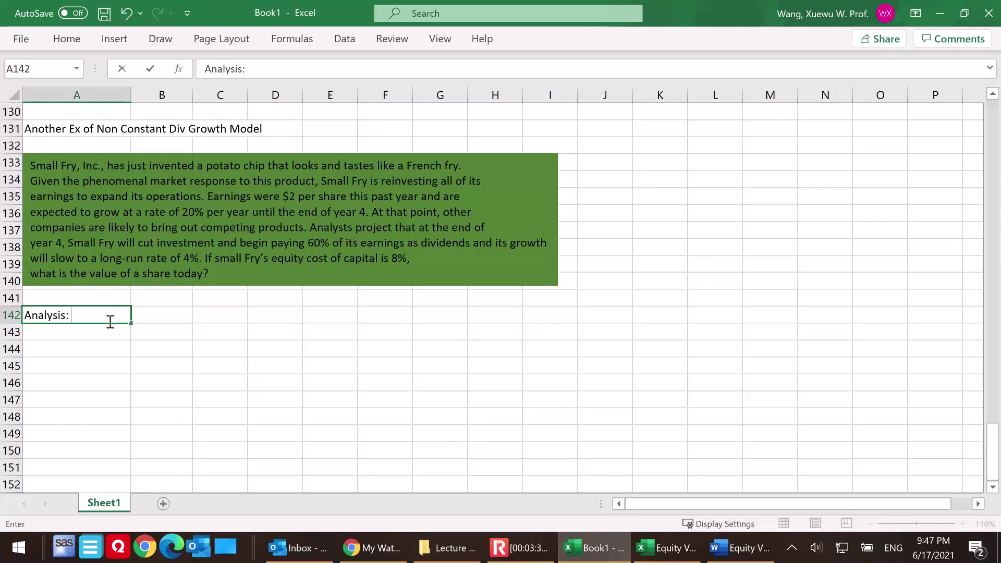
pyautogui.write('non-')
pyautogui.press('BackSpace')
pyautogui.write('constant div growth model')
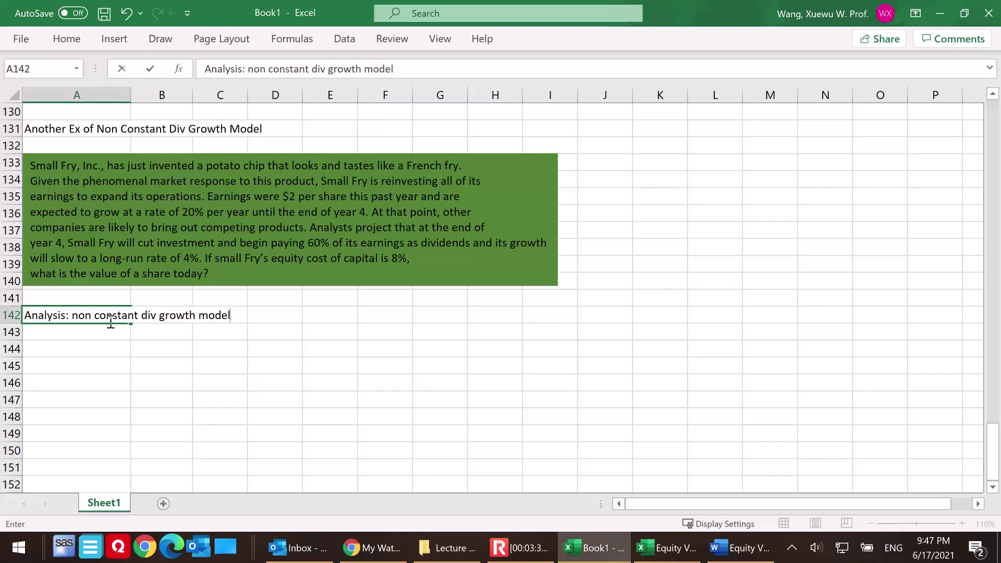
pyautogui.click(112, 332)
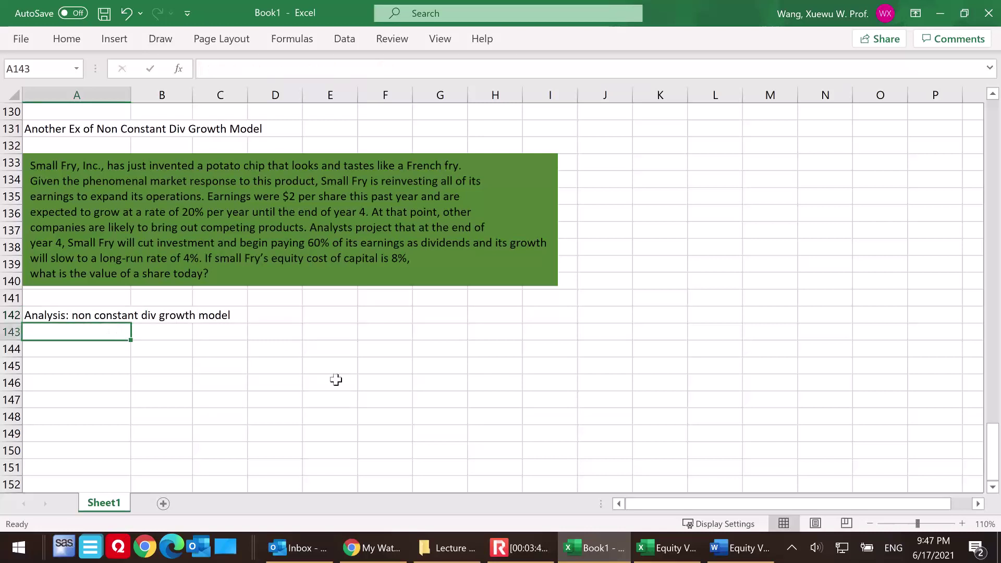
# - Review the five listed steps for handling a non-constant dividend growth model in rows 125 to 129
pyautogui.scroll(4, 292, 343)
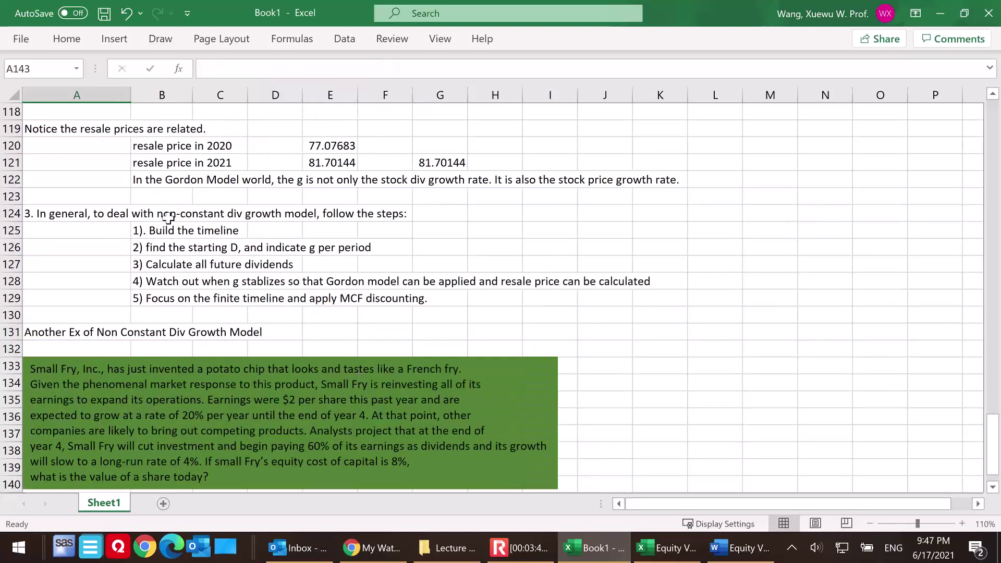
pyautogui.doubleClick(148, 231)
pyautogui.write('.')
pyautogui.moveTo(147, 232); pyautogui.dragTo(687, 305)
pyautogui.scroll(-3, 344, 347)
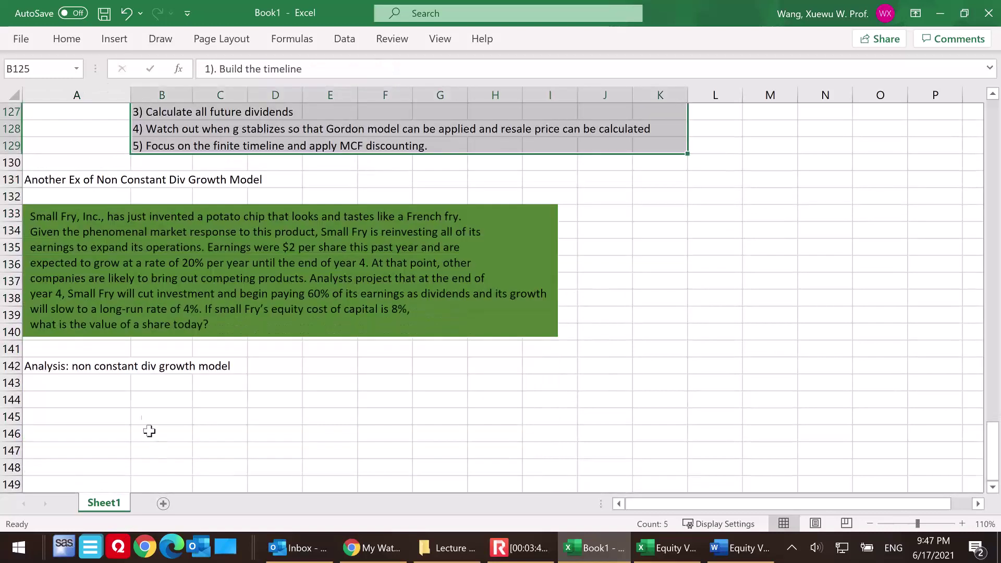
pyautogui.click(156, 397)
# - Start the timeline in row 143 with the label "period" in A143, 0 in B143 and the formula =B143+1 in C143
pyautogui.click(104, 385)
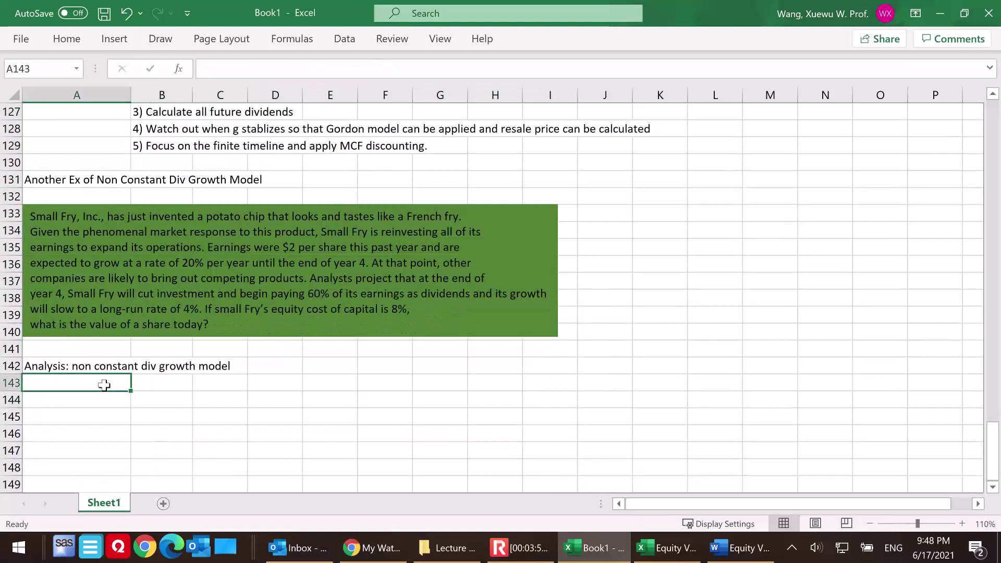
pyautogui.write('period')
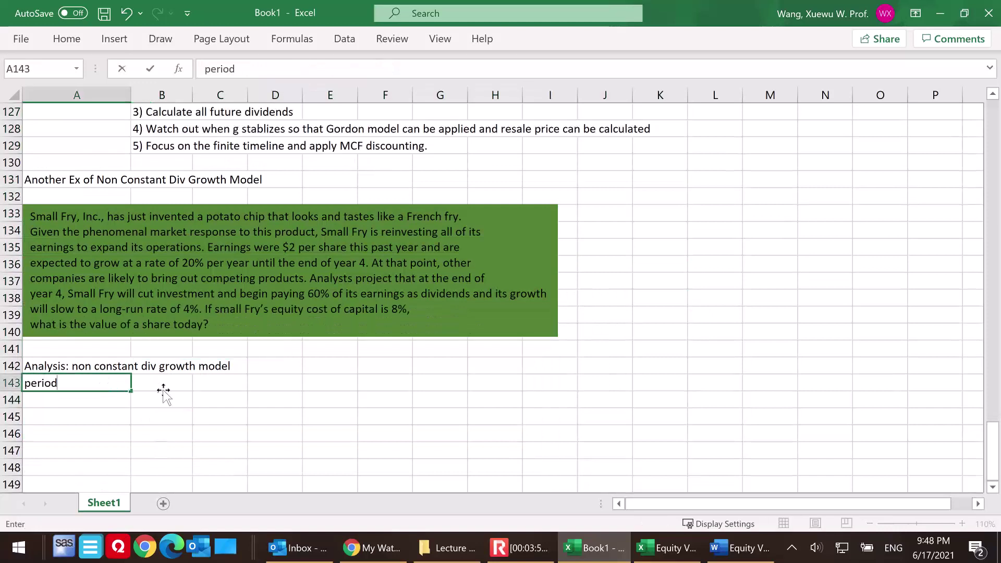
pyautogui.click(163, 390)
pyautogui.write('0')
pyautogui.click(225, 381)
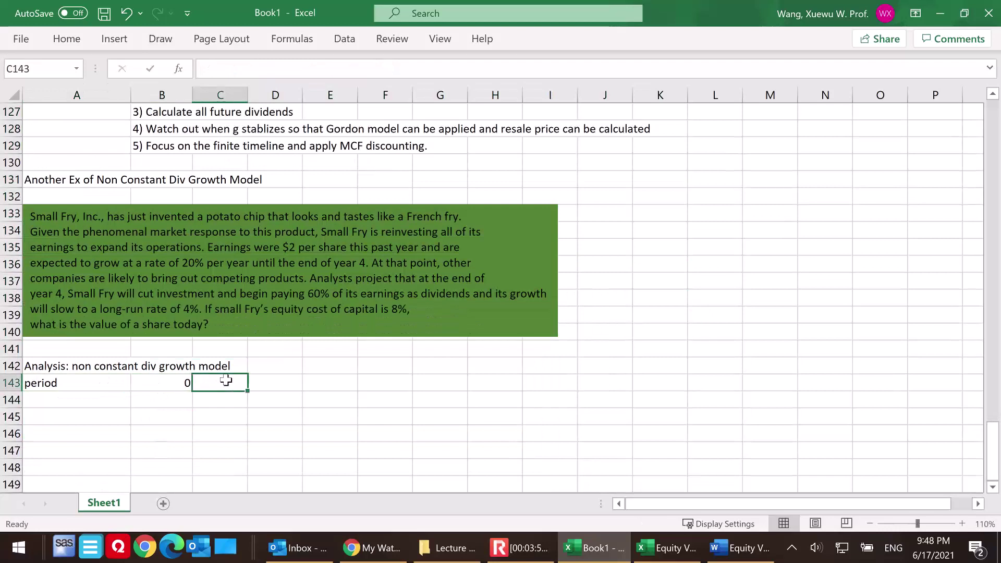
pyautogui.write('=')
pyautogui.click(165, 383)
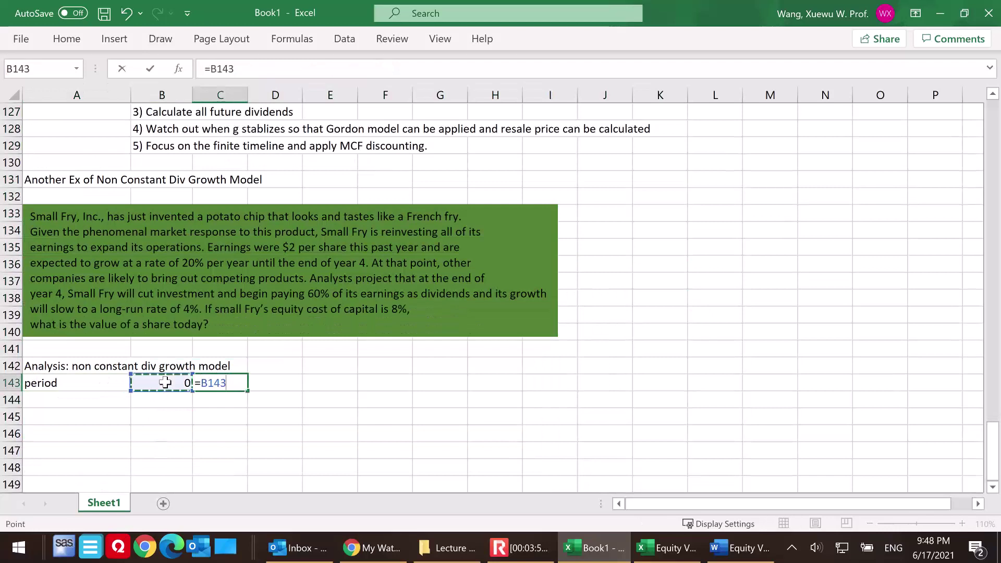
pyautogui.write('+1')
pyautogui.press('Return')
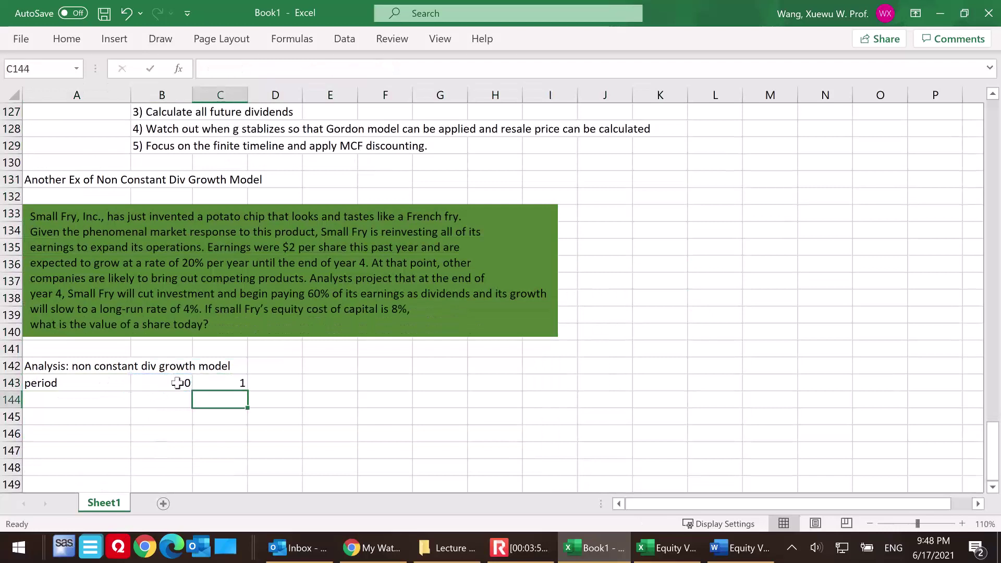
# - Fill the period formula from C143 across to M143 and enter "..." in N143
pyautogui.click(216, 380)
pyautogui.moveTo(247, 391); pyautogui.dragTo(798, 396)
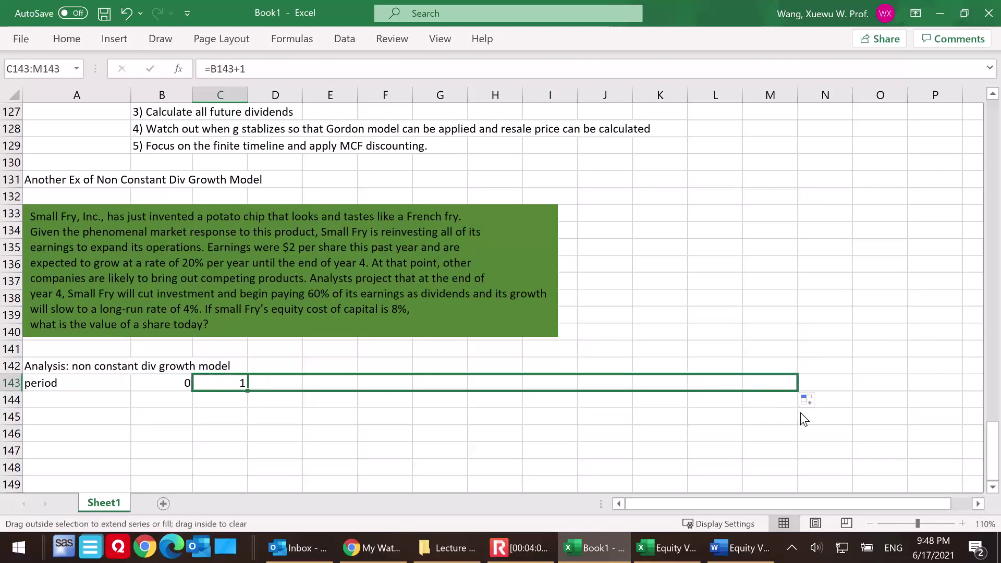
pyautogui.click(830, 384)
pyautogui.write('...')
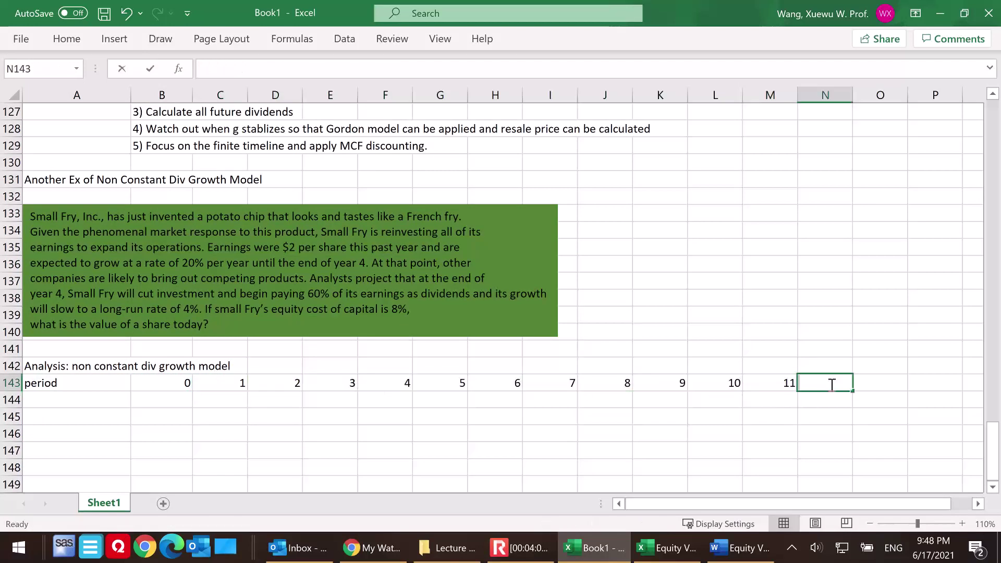
pyautogui.click(83, 401)
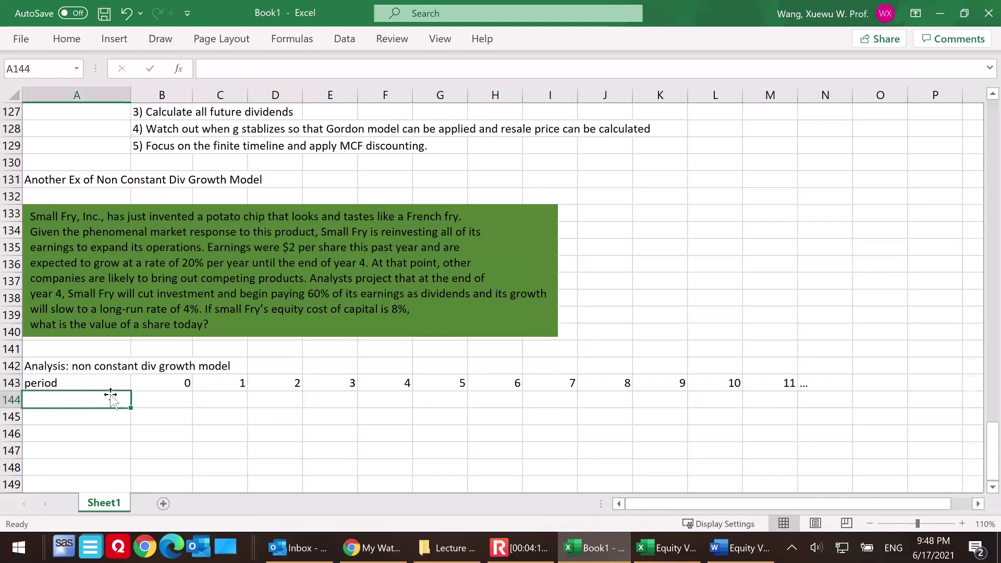
# - Start an earnings row in row 144 with the label "EPS" in A144 and the value 2 in B144
pyautogui.scroll(-1, 113, 396)
pyautogui.click(599, 409)
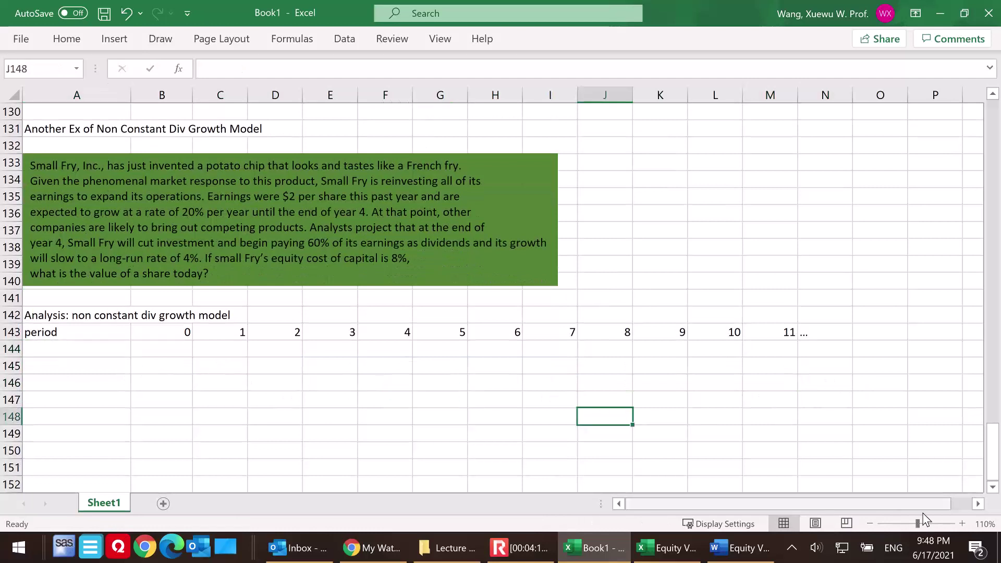
pyautogui.click(961, 523)
pyautogui.click(961, 523)
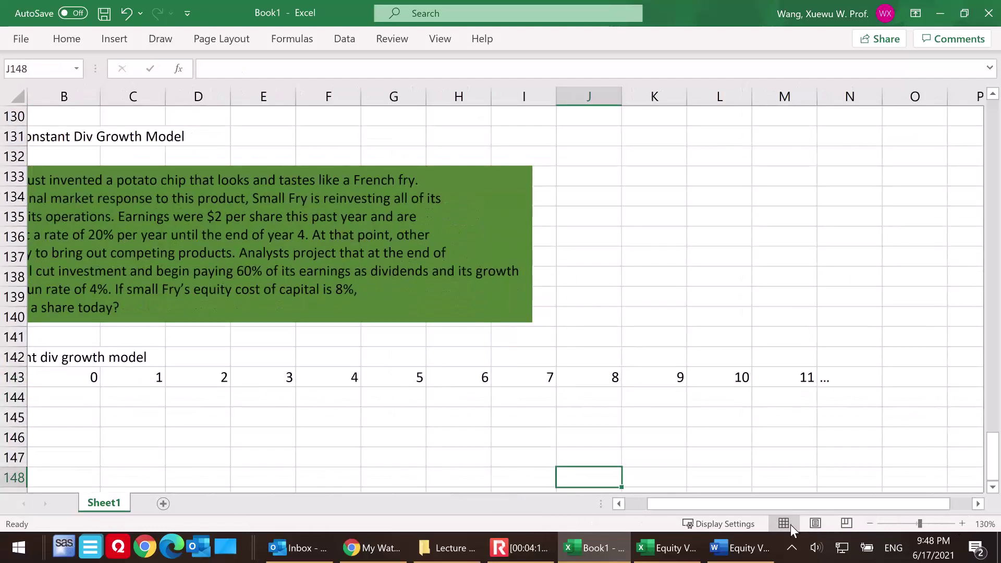
pyautogui.moveTo(768, 506); pyautogui.dragTo(636, 508)
pyautogui.scroll(-1, 205, 368)
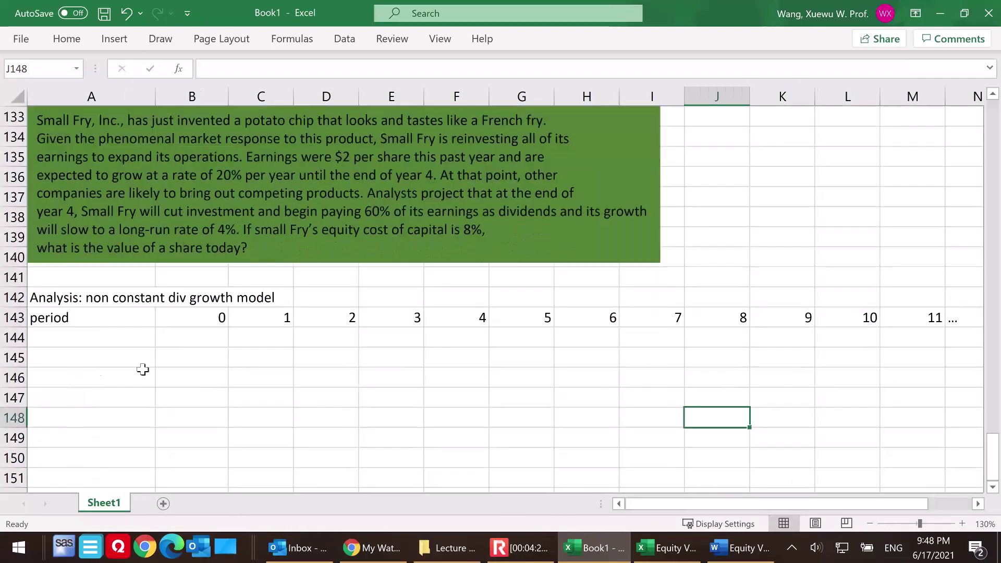
pyautogui.click(83, 338)
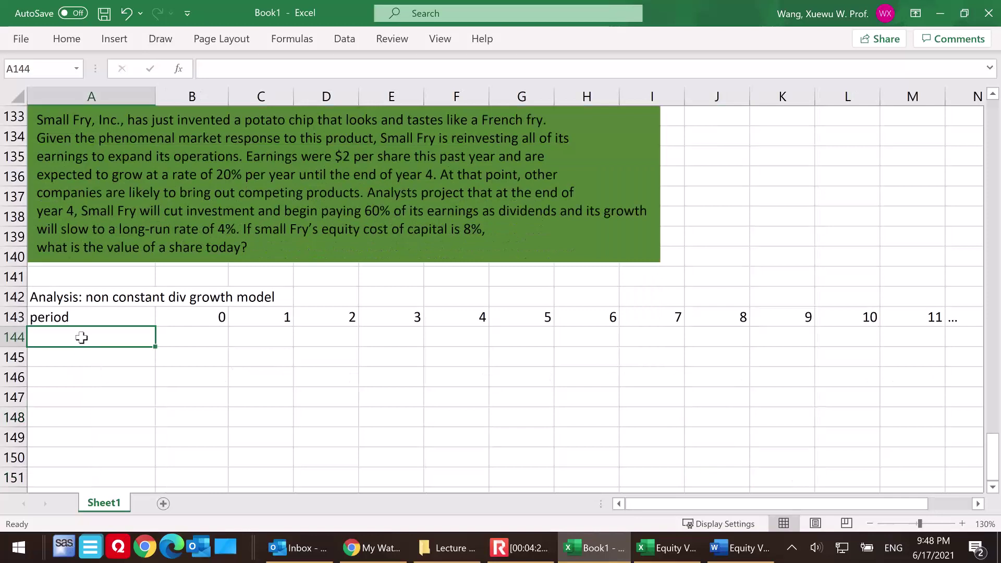
pyautogui.write('EPS')
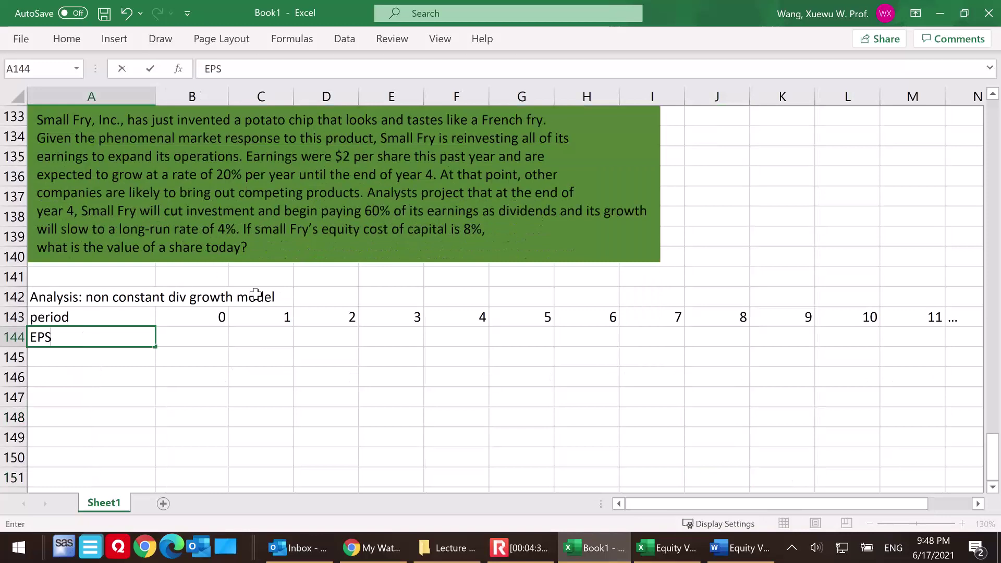
pyautogui.click(197, 339)
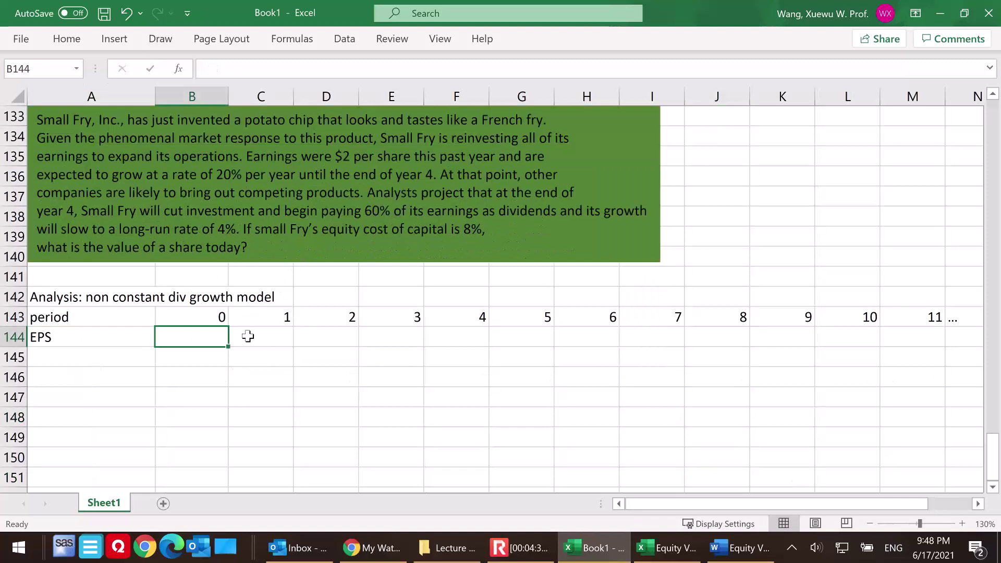
pyautogui.write('2')
pyautogui.click(179, 362)
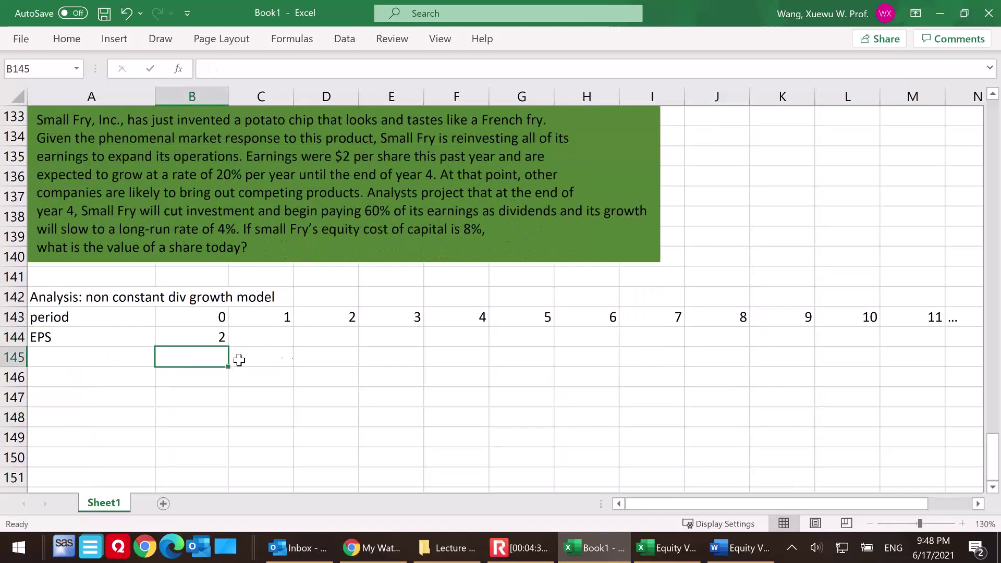
pyautogui.moveTo(263, 339); pyautogui.dragTo(909, 341)
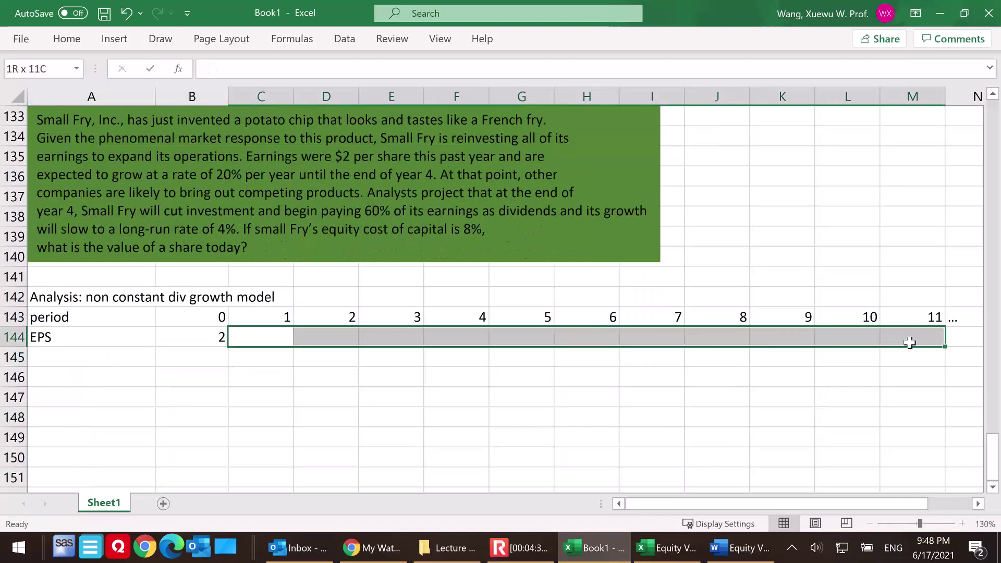
# - Label A145 "earnings g" and enter a 20% growth rate in C145, filled across to F145
pyautogui.click(55, 356)
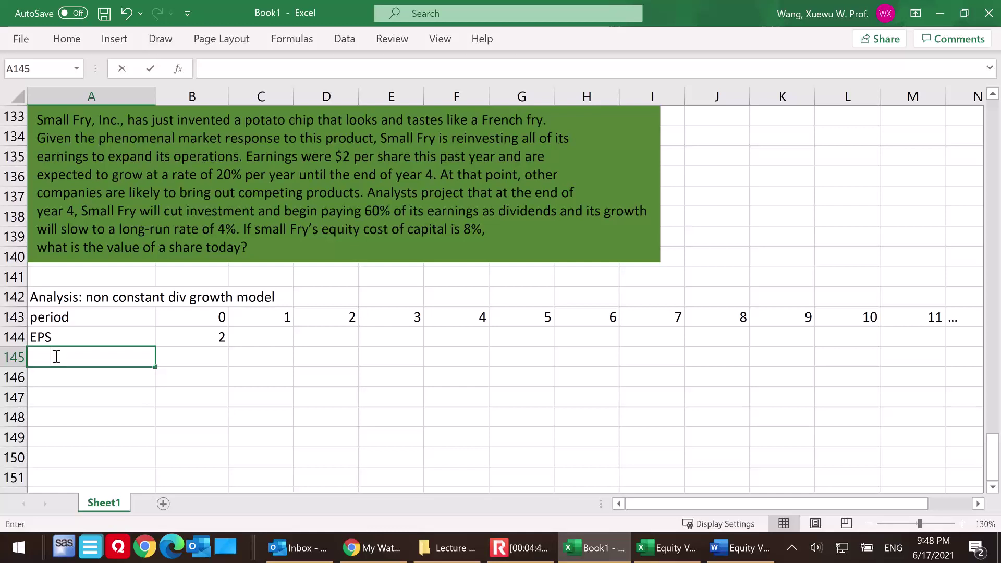
pyautogui.write('earnings g')
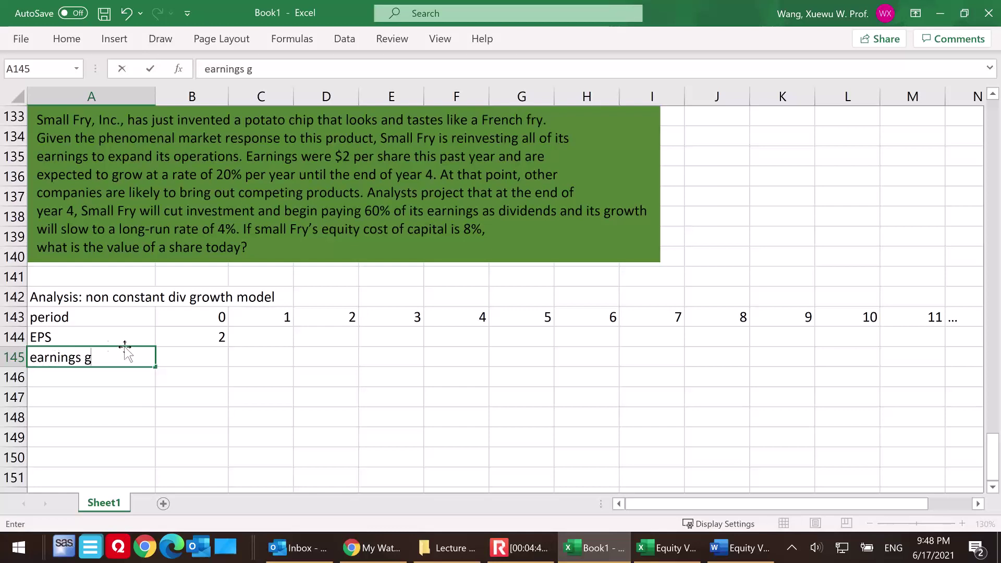
pyautogui.click(257, 357)
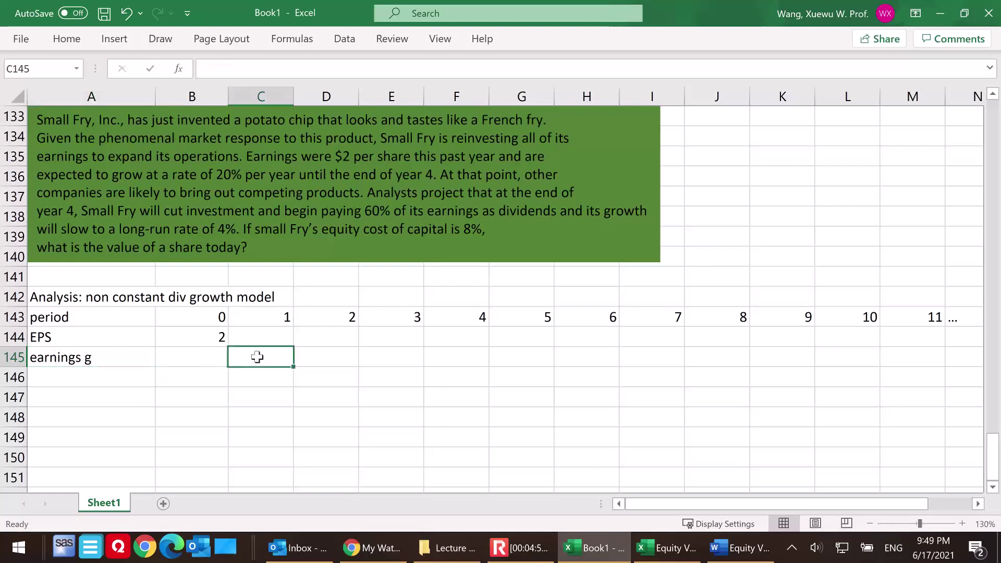
pyautogui.write('20%')
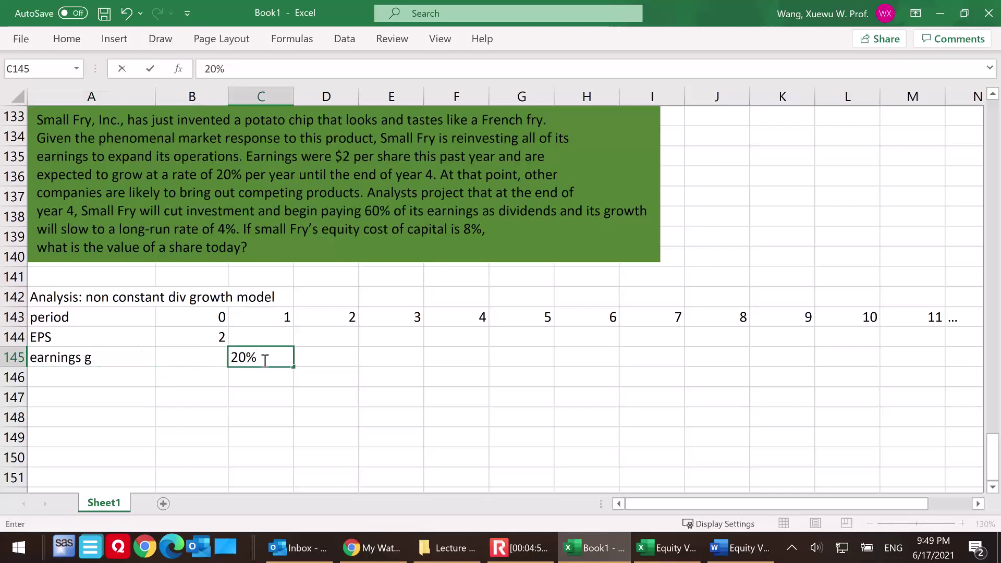
pyautogui.press('Return')
pyautogui.click(262, 356)
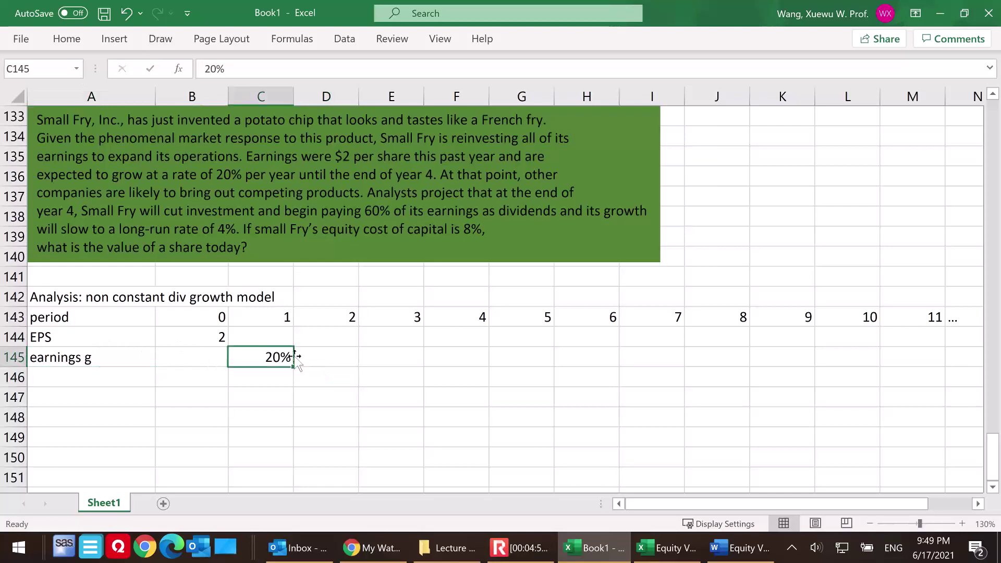
pyautogui.moveTo(295, 367); pyautogui.dragTo(472, 366)
pyautogui.click(399, 413)
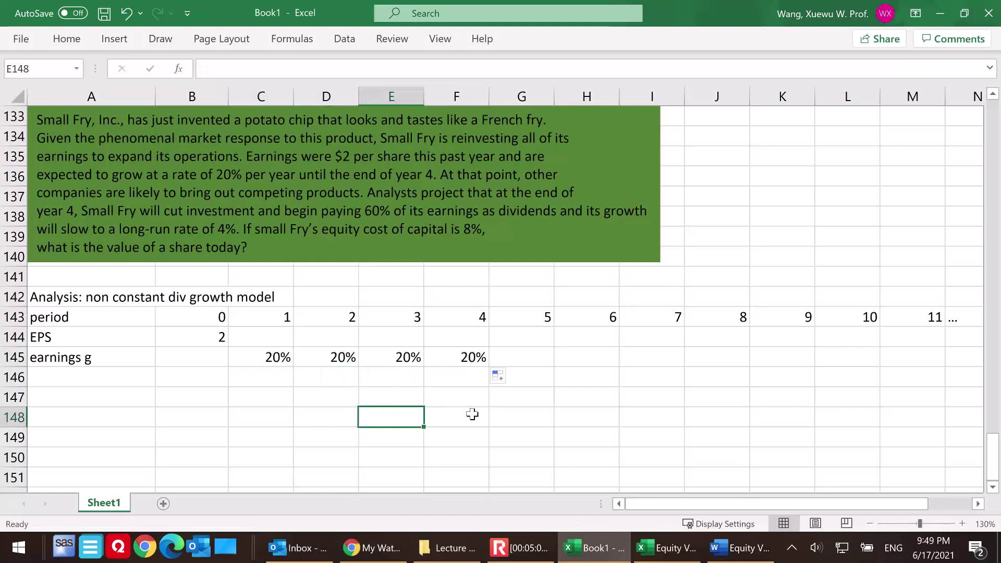
# - Enter a 4% growth rate in G145, fill it across to M145, and put "..." in N145
pyautogui.click(528, 358)
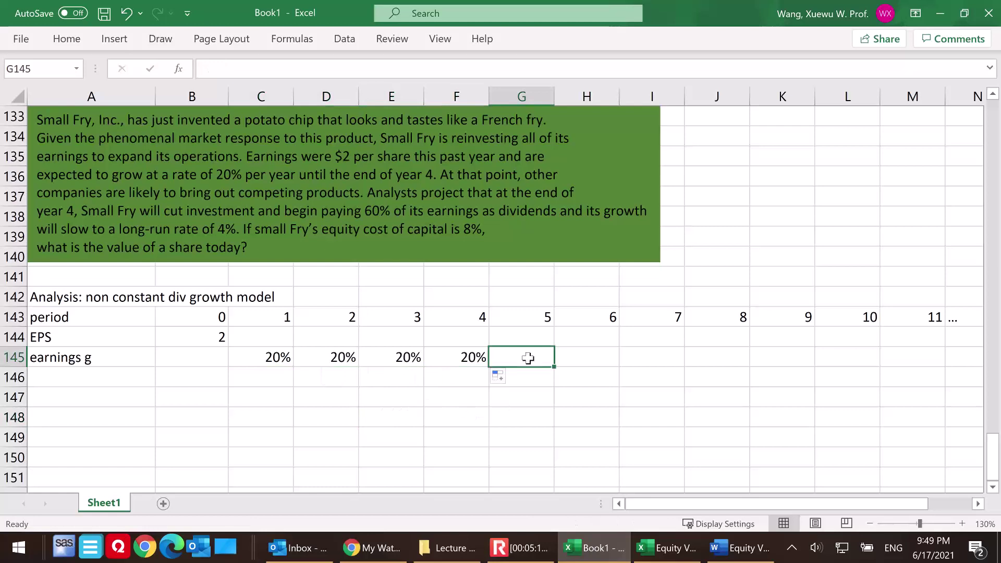
pyautogui.write('4%')
pyautogui.press('Return')
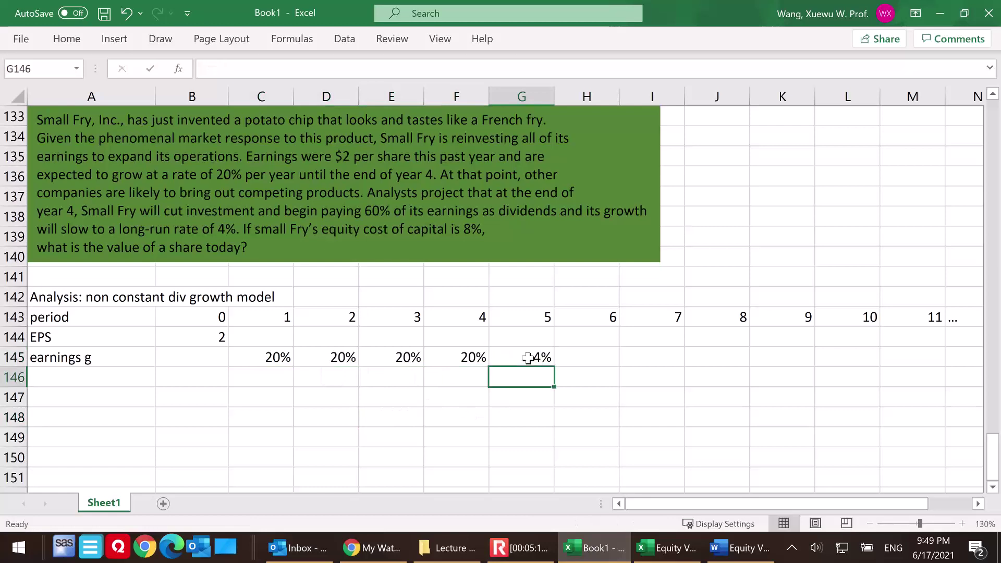
pyautogui.click(528, 358)
pyautogui.moveTo(553, 366); pyautogui.dragTo(955, 364)
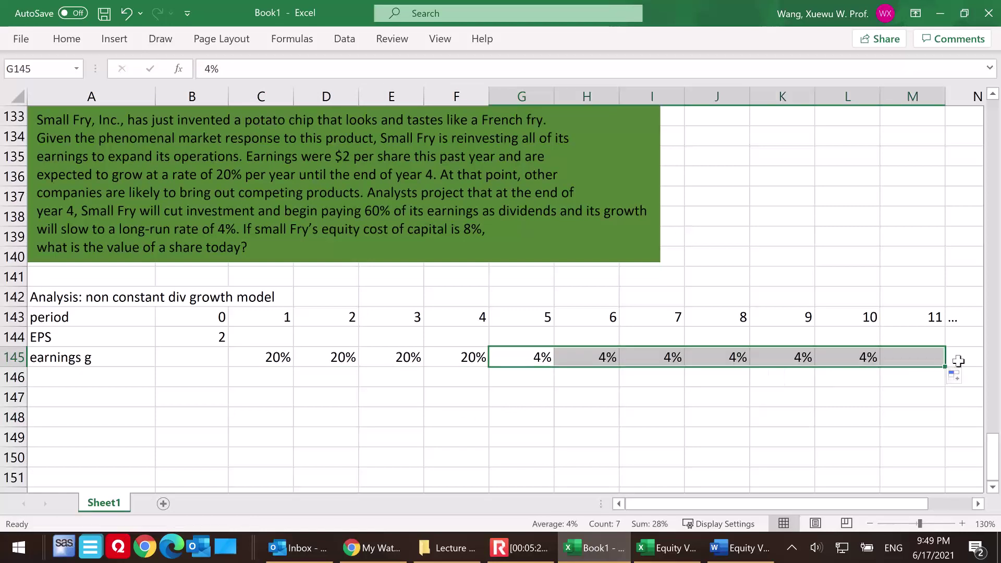
pyautogui.click(961, 357)
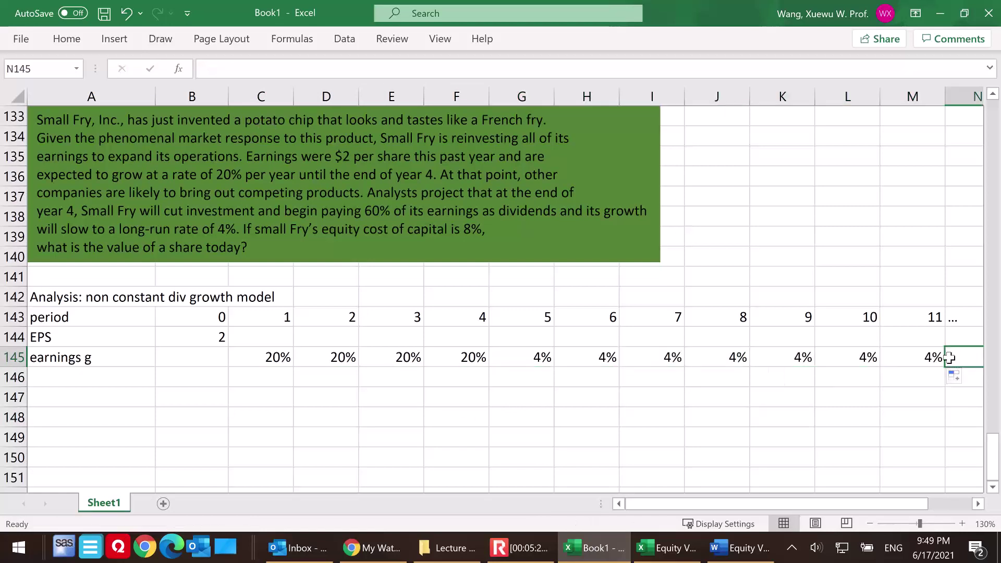
pyautogui.write('...')
pyautogui.click(682, 418)
pyautogui.moveTo(701, 504); pyautogui.dragTo(619, 508)
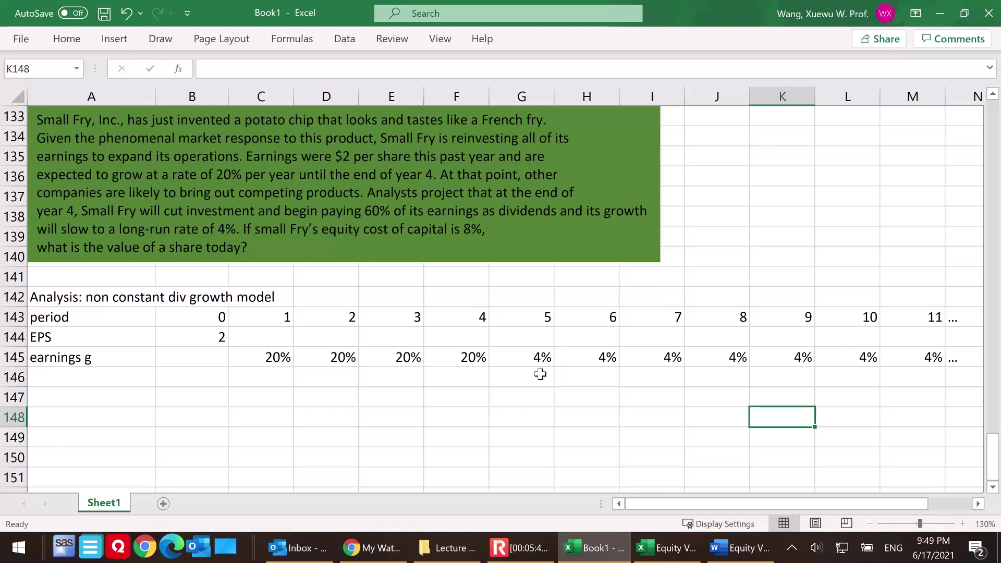
pyautogui.click(467, 357)
pyautogui.click(509, 356)
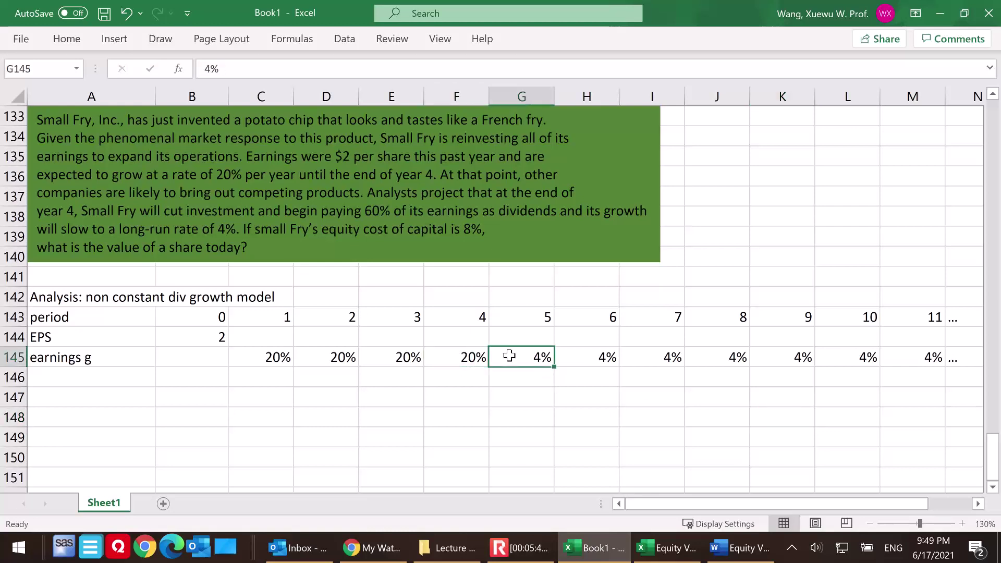
# - Label A146 "div payout ratio" and enter 60% in G146 for period 5
pyautogui.click(93, 382)
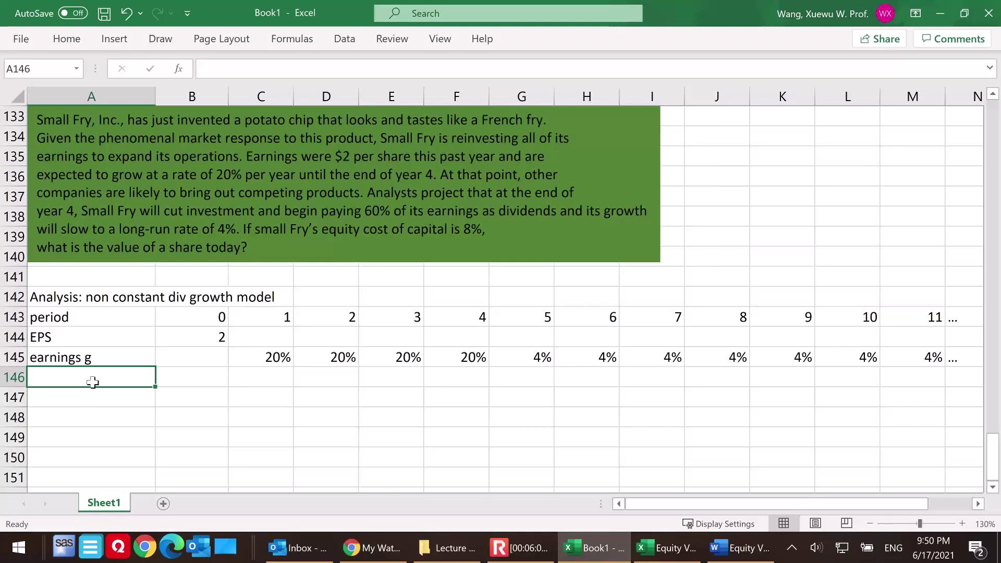
pyautogui.write('div pay')
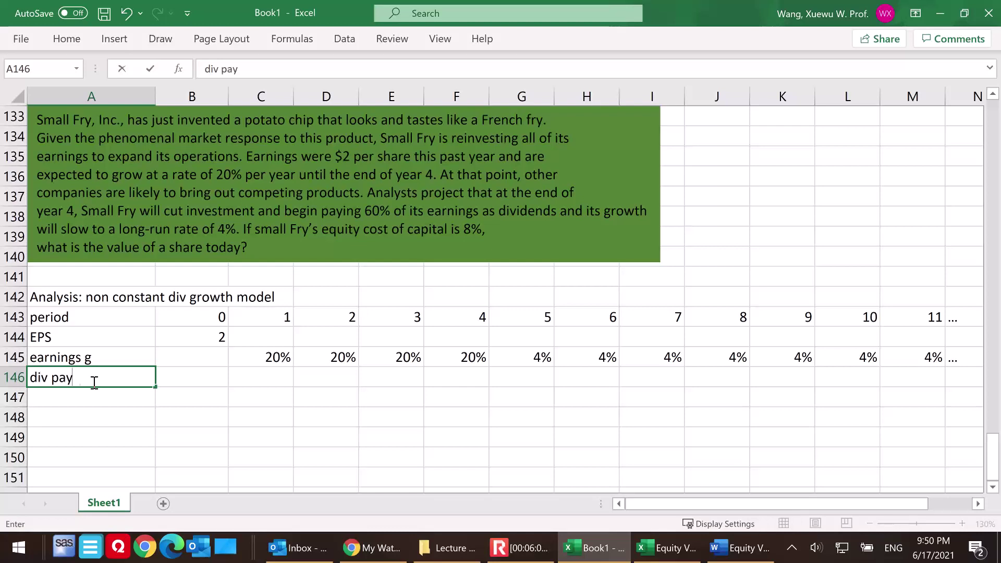
pyautogui.write('out ratio')
pyautogui.click(540, 375)
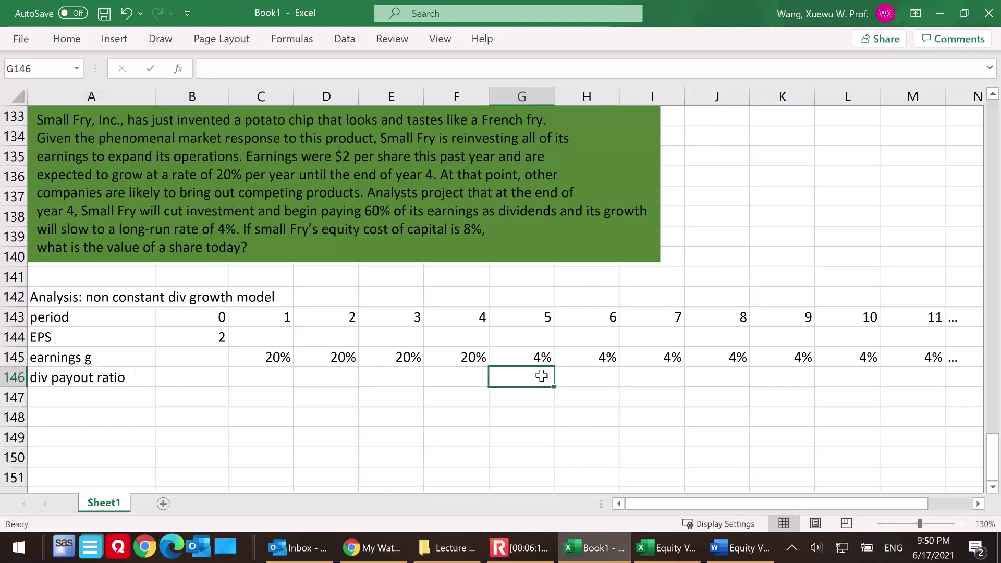
pyautogui.write('60%')
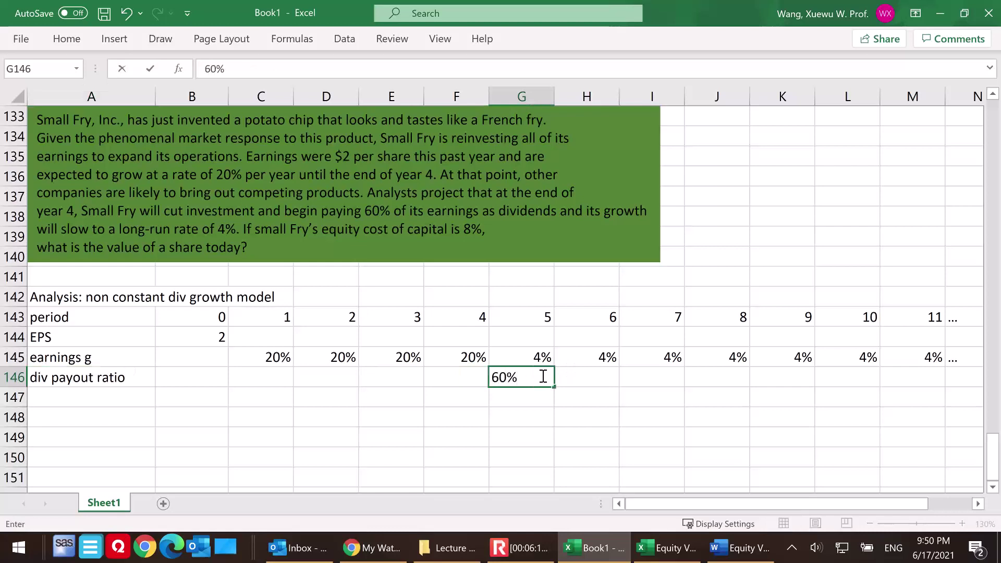
pyautogui.click(535, 434)
# - Fill the 60% payout ratio from G146 across to M146 and enter "..." in N146
pyautogui.click(520, 375)
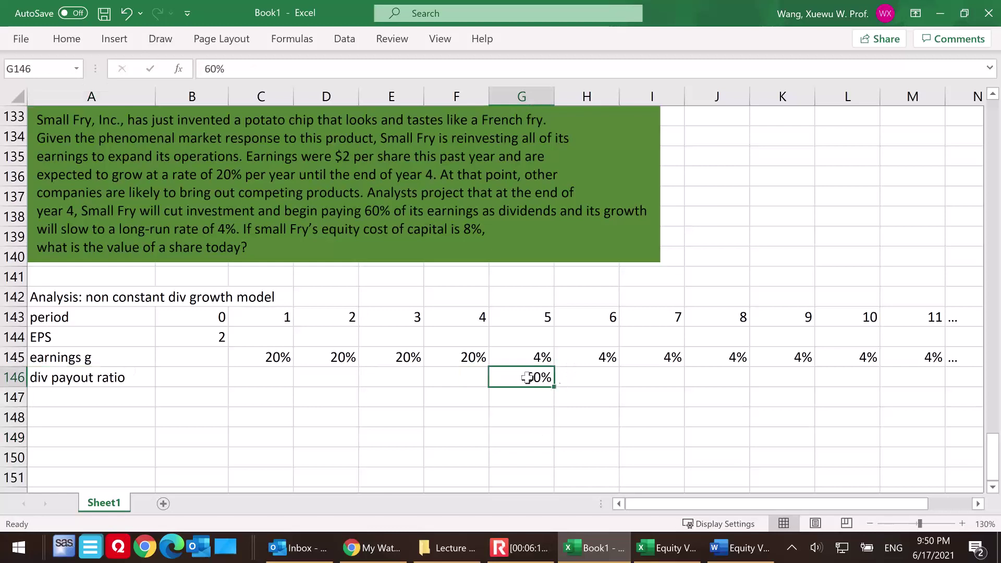
pyautogui.moveTo(556, 388); pyautogui.dragTo(946, 379)
pyautogui.click(954, 377)
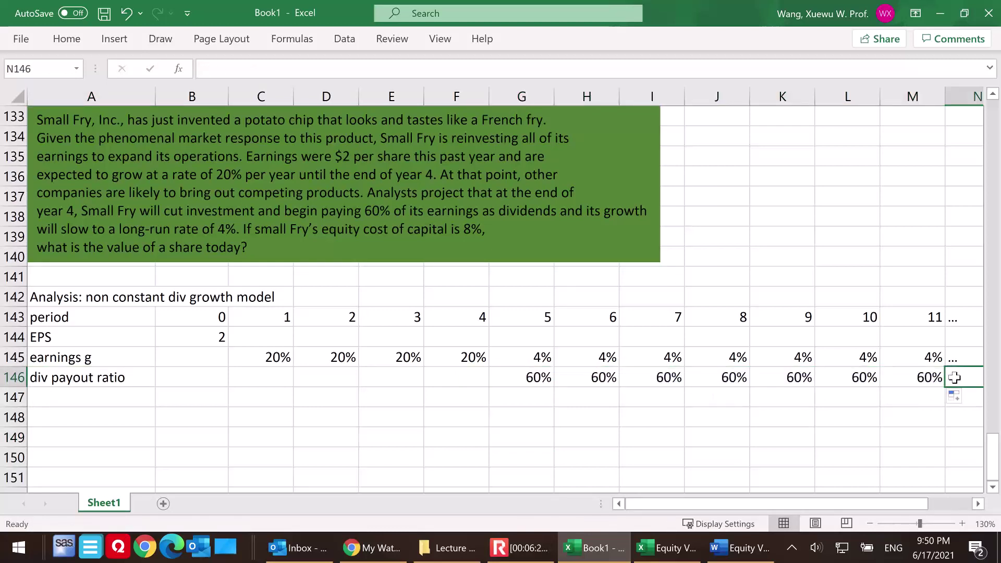
pyautogui.write('...')
pyautogui.click(771, 433)
pyautogui.moveTo(719, 505); pyautogui.dragTo(592, 505)
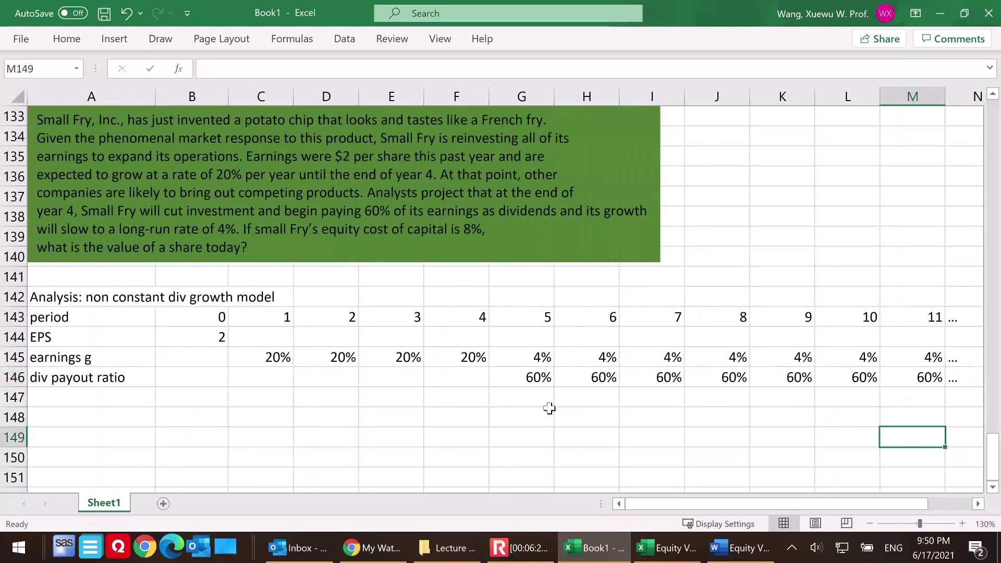
# - Calculate the period 1 EPS in C144 with the formula =B144*(1+C145)
pyautogui.click(73, 413)
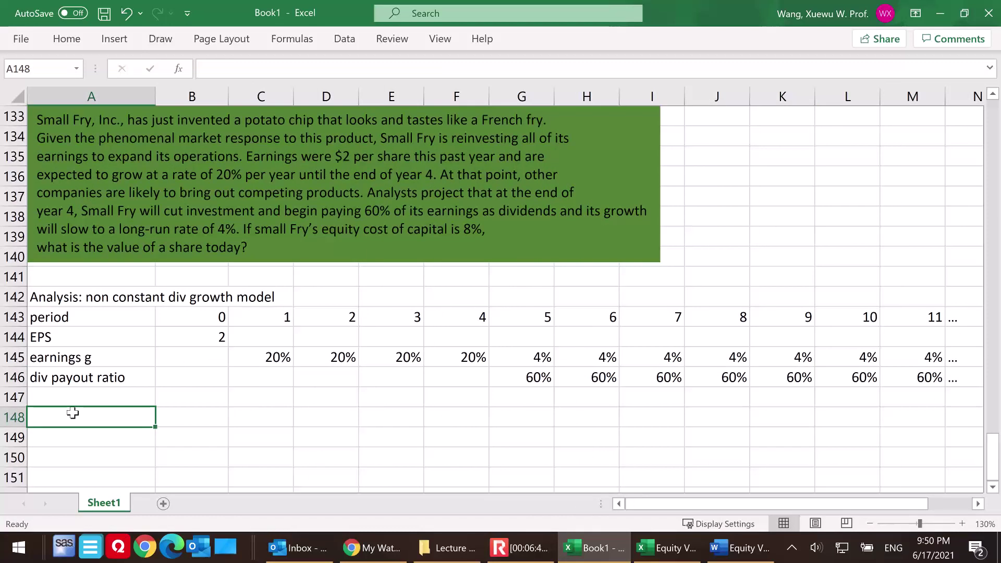
pyautogui.click(275, 341)
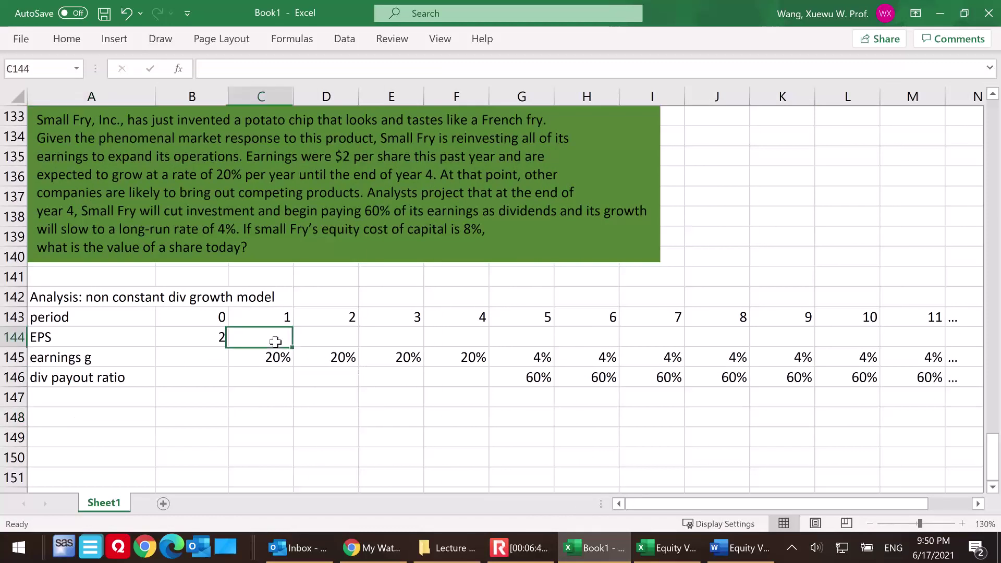
pyautogui.write('=')
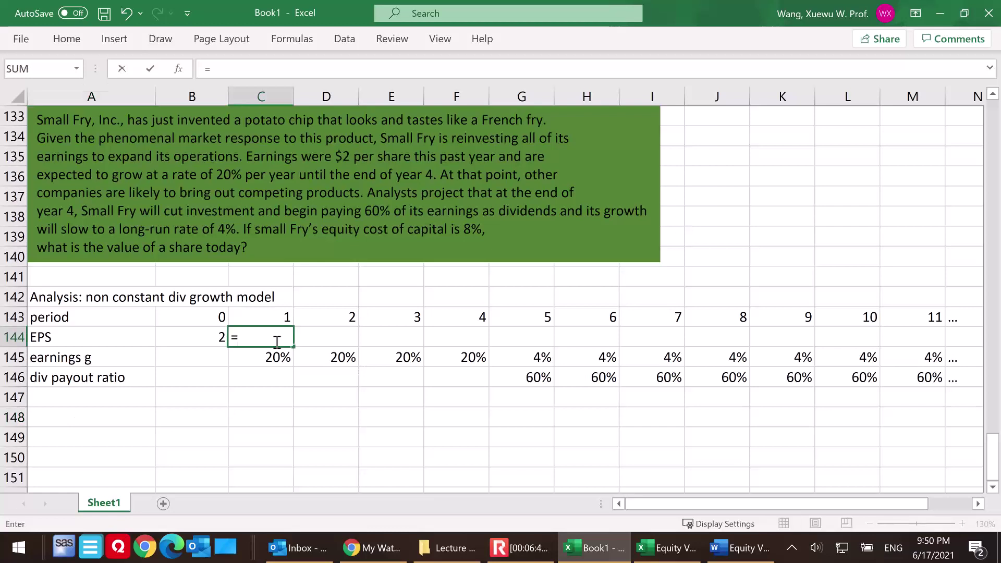
pyautogui.click(207, 339)
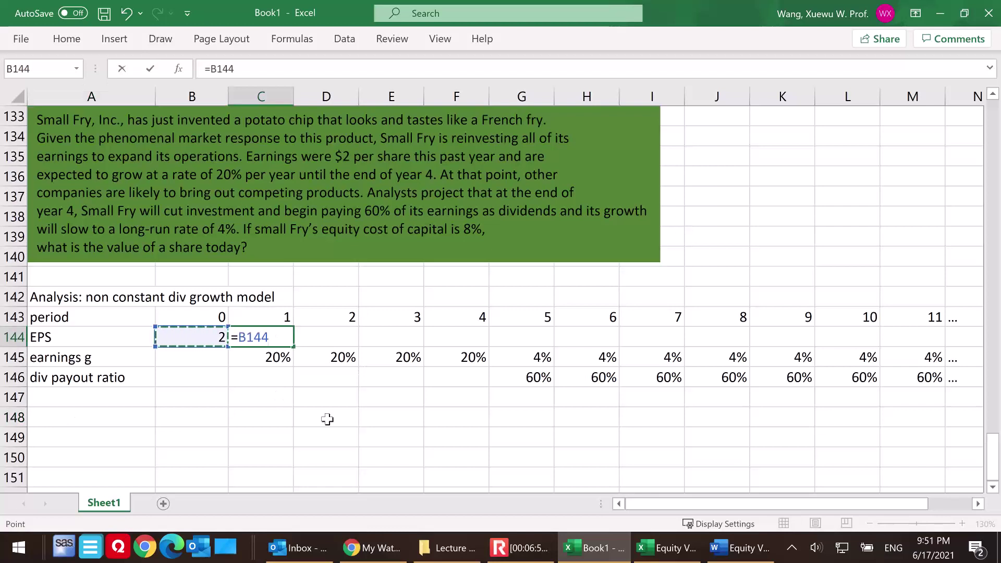
pyautogui.write('*(1+')
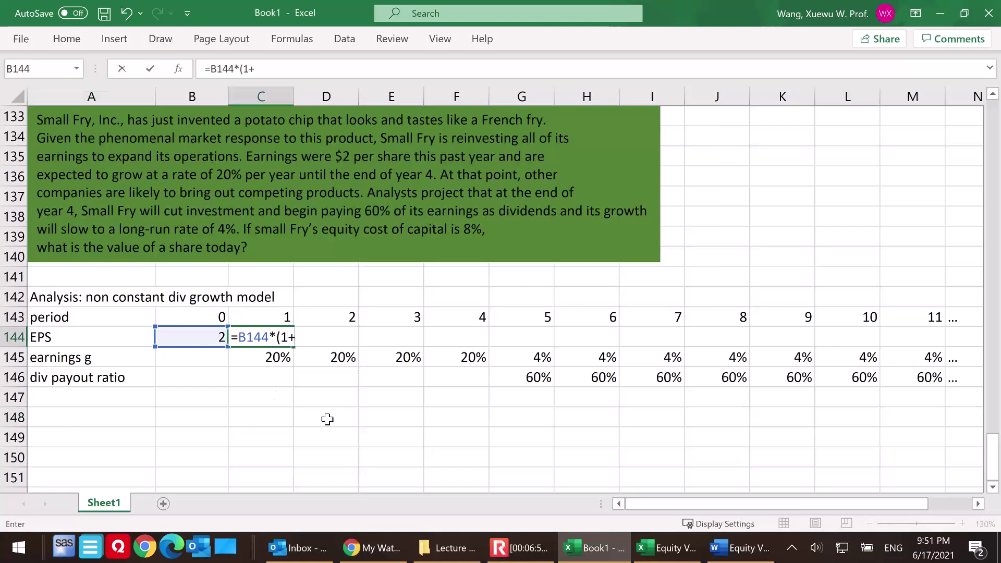
pyautogui.click(261, 358)
pyautogui.write(')')
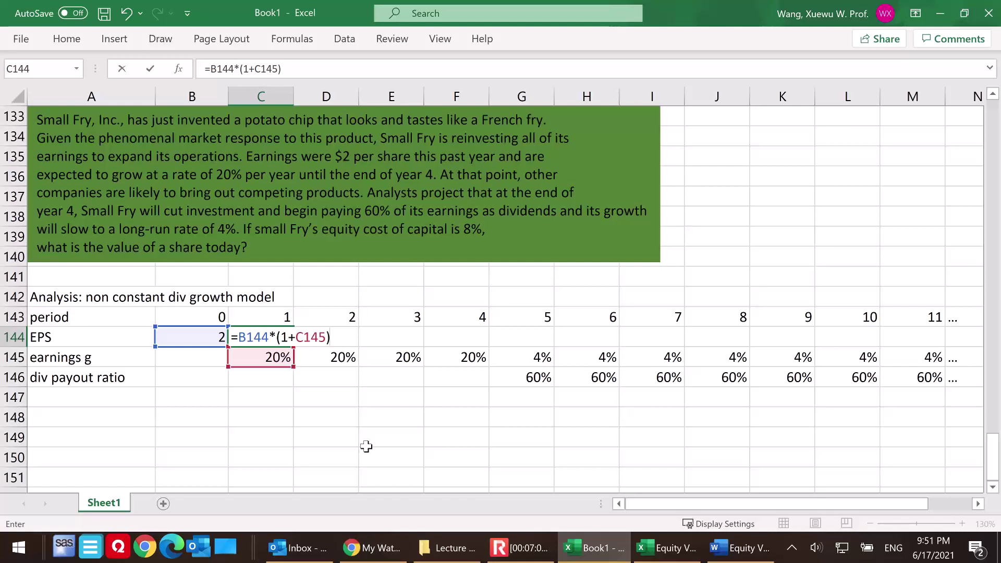
pyautogui.press('Return')
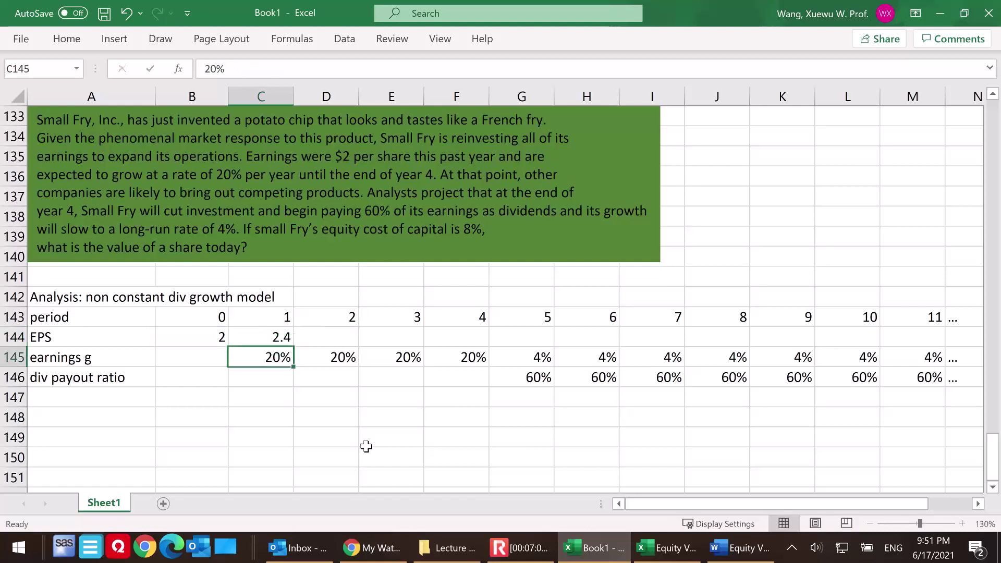
pyautogui.click(262, 336)
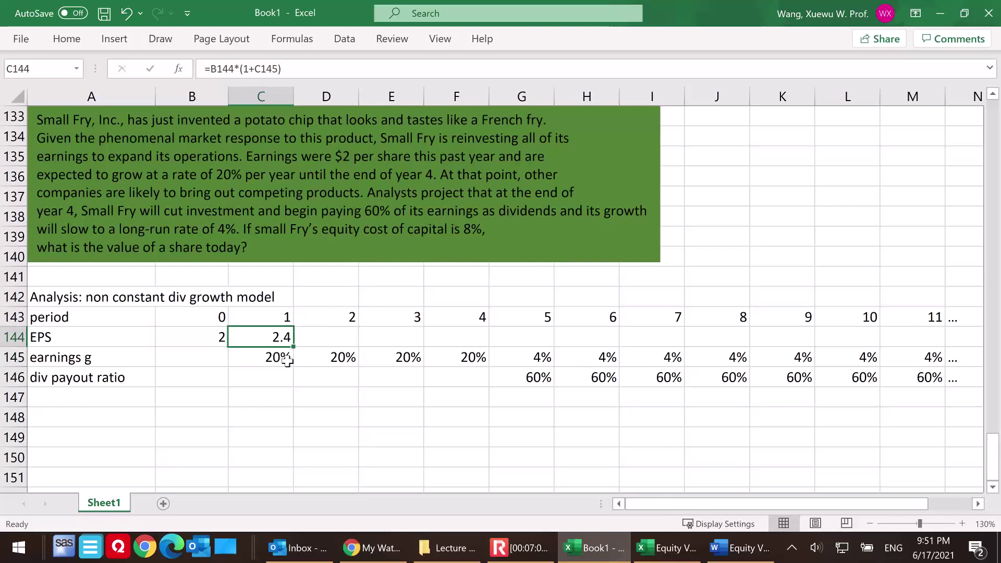
# - Fill the EPS formula from C144 across to M144 and enter "..." in N144
pyautogui.moveTo(298, 345); pyautogui.dragTo(949, 348)
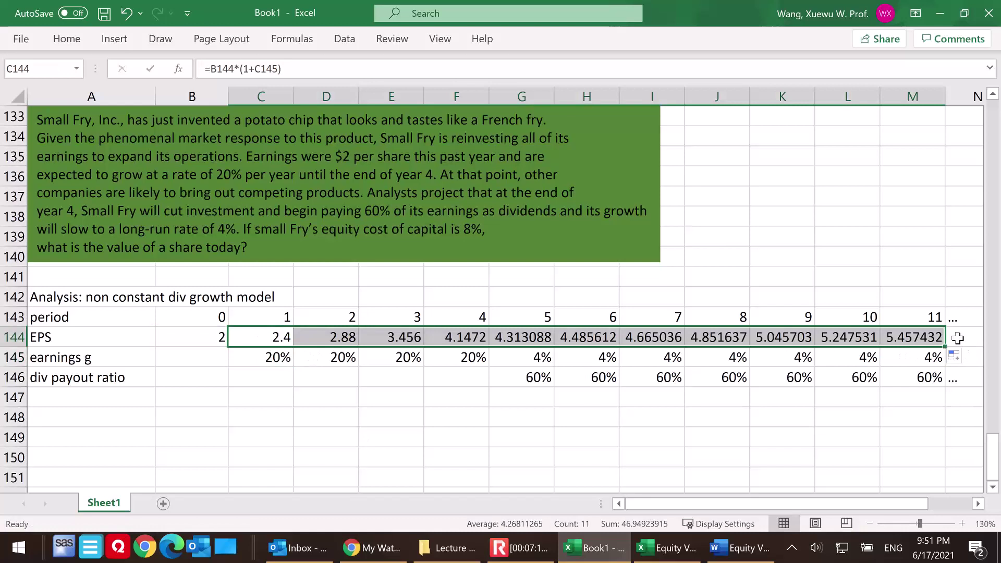
pyautogui.click(957, 338)
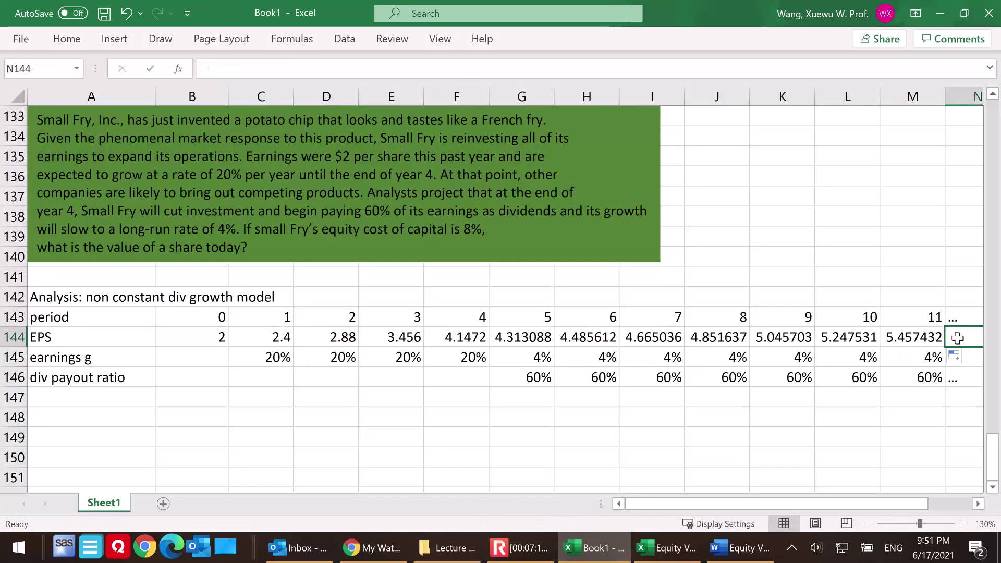
pyautogui.click(809, 432)
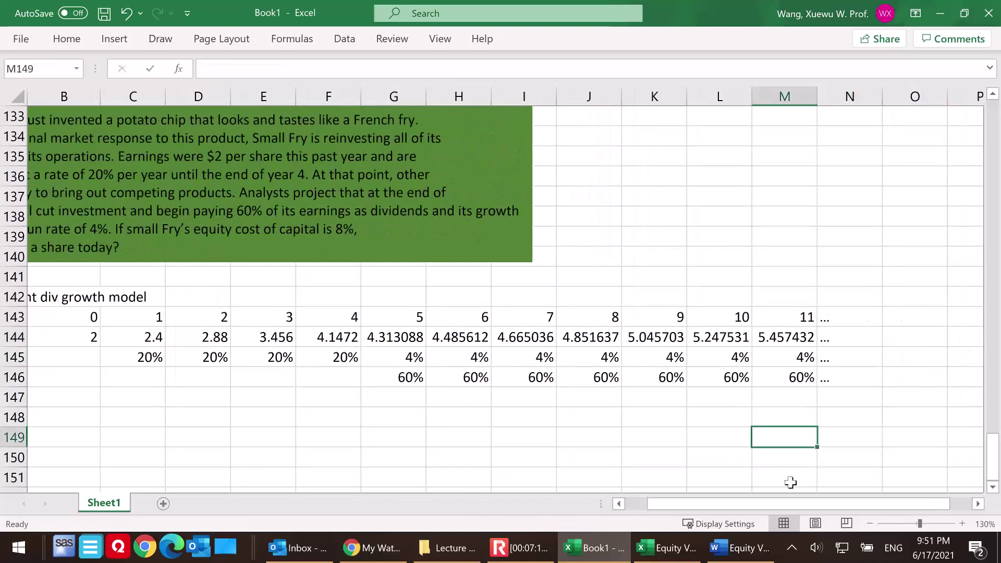
pyautogui.moveTo(732, 504); pyautogui.dragTo(710, 505)
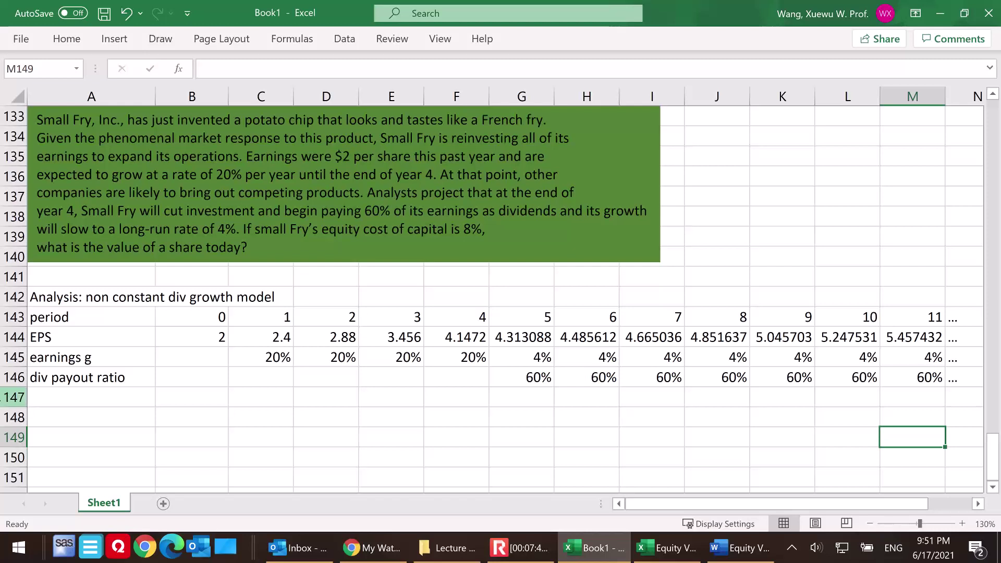
# - Label A147 "div per period" below the dividend payout ratio row
pyautogui.click(61, 395)
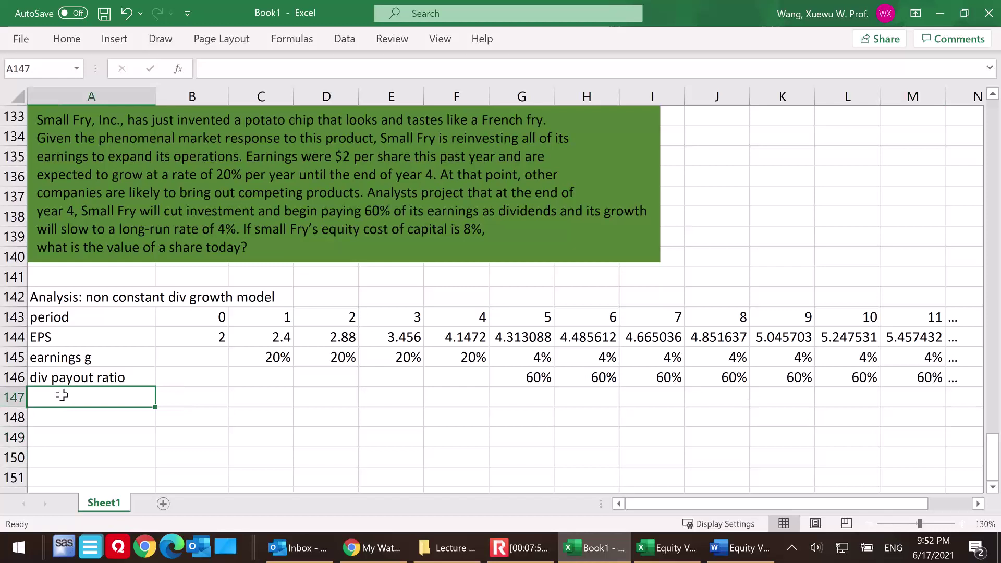
pyautogui.write('div p')
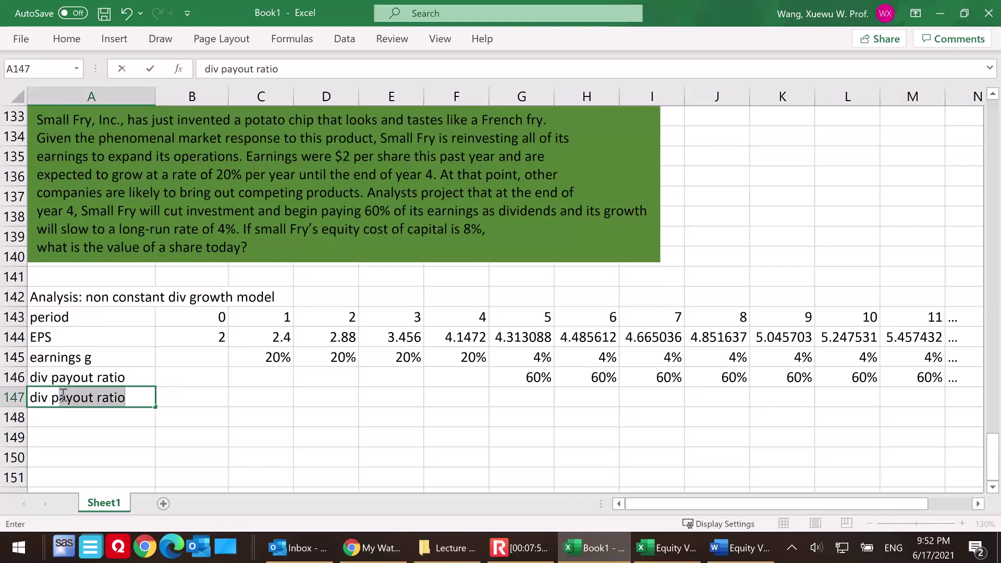
pyautogui.write('er period')
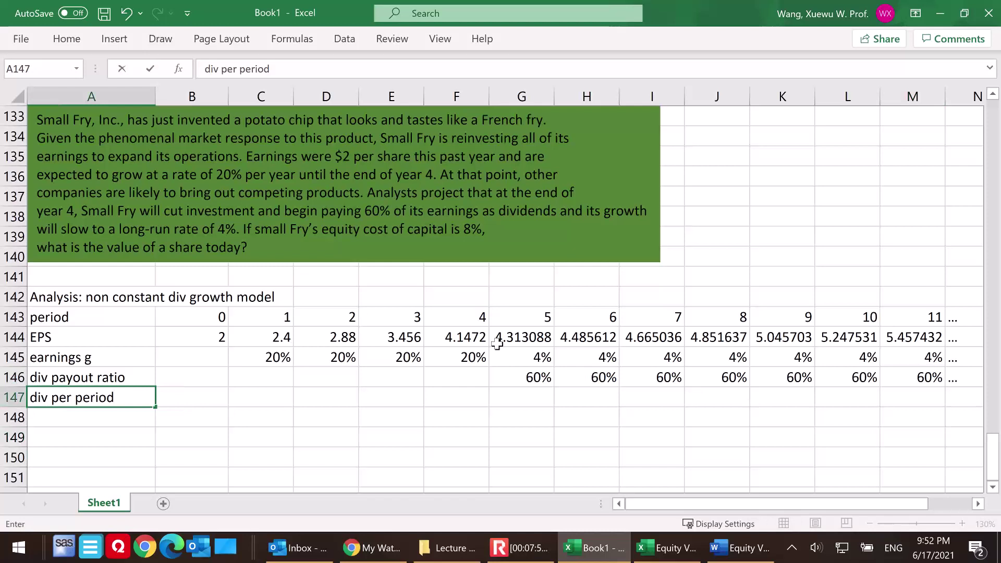
# - Calculate the period 5 dividend in G147 with the formula =G144*G146
pyautogui.click(516, 400)
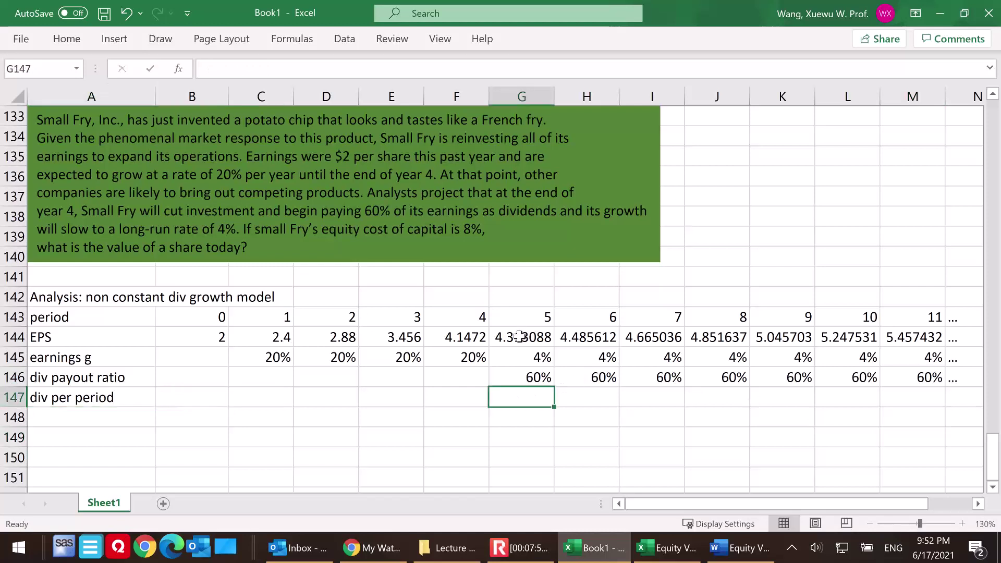
pyautogui.click(521, 338)
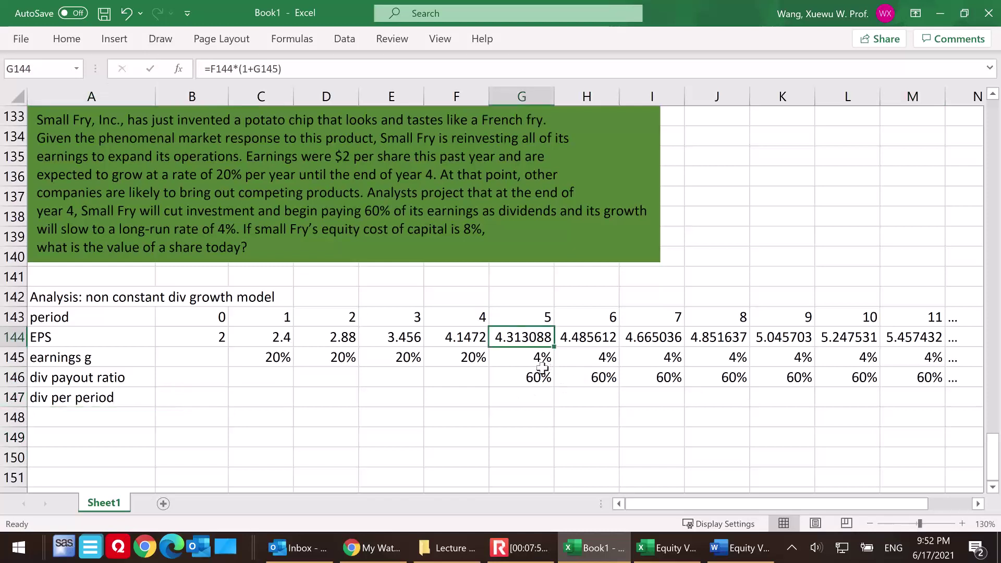
pyautogui.click(534, 399)
pyautogui.write('=')
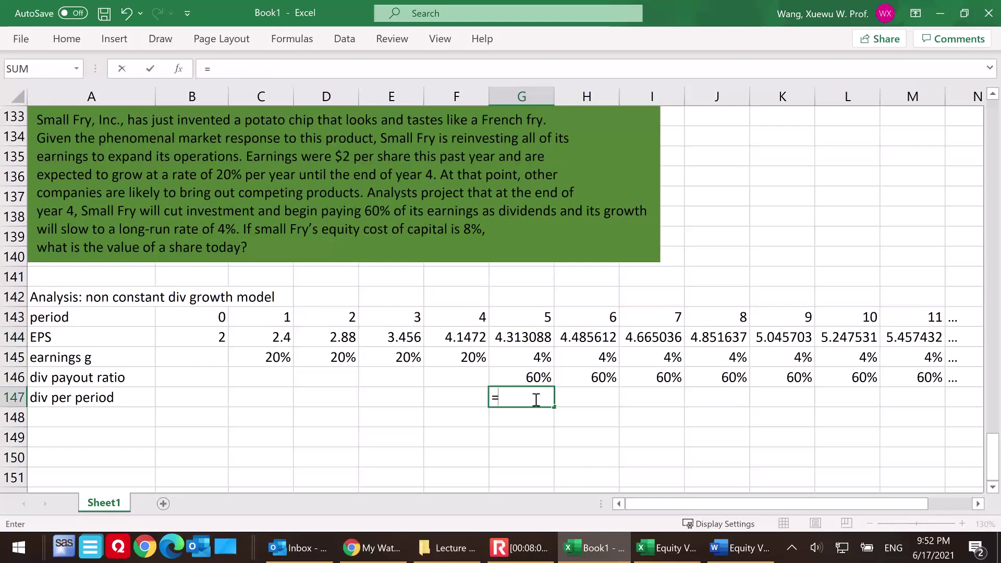
pyautogui.click(527, 337)
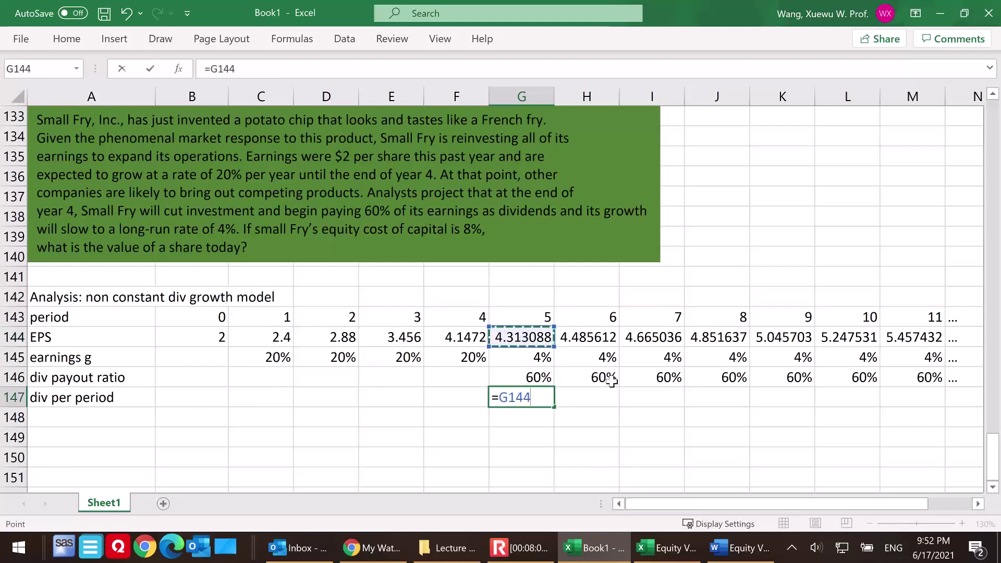
pyautogui.write('*')
pyautogui.click(520, 377)
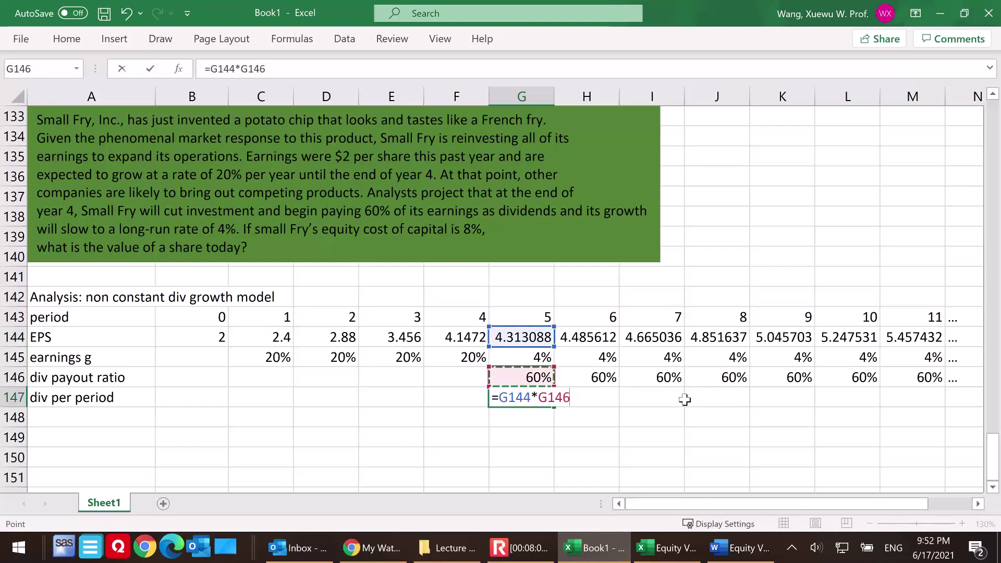
pyautogui.press('Return')
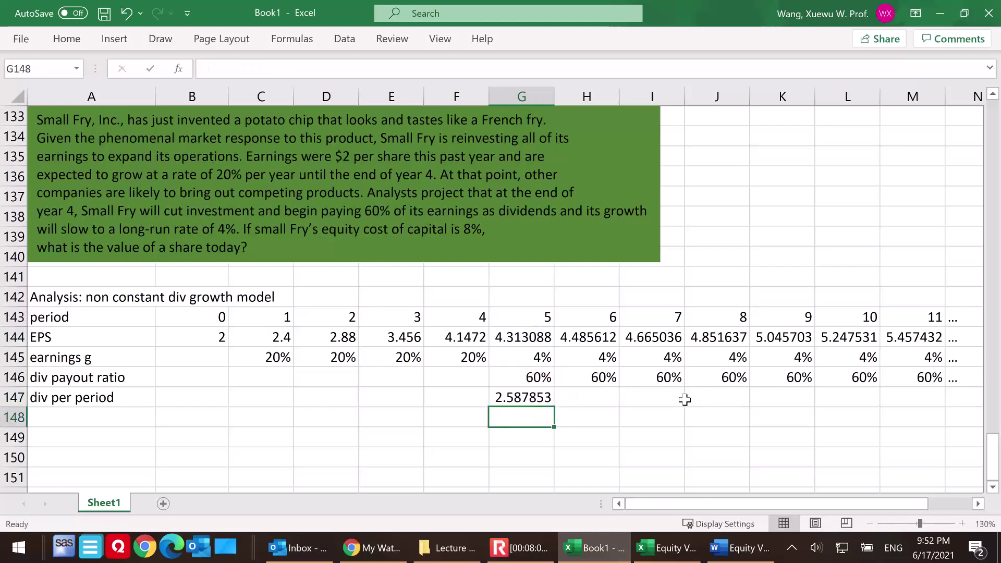
# - Fill the dividend formula from G147 across to M147 and enter "..." in N147
pyautogui.click(523, 399)
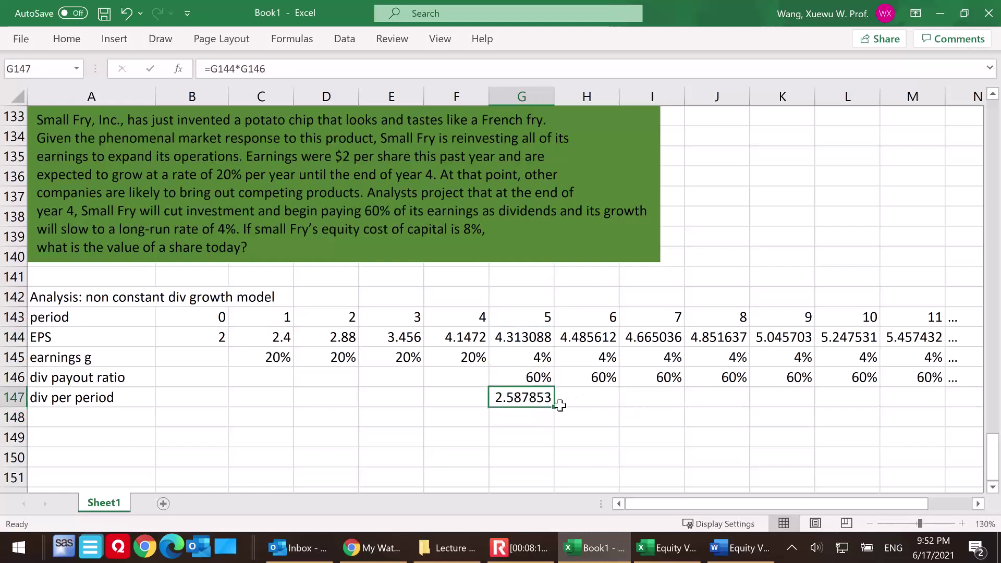
pyautogui.moveTo(553, 406); pyautogui.dragTo(941, 405)
pyautogui.click(961, 395)
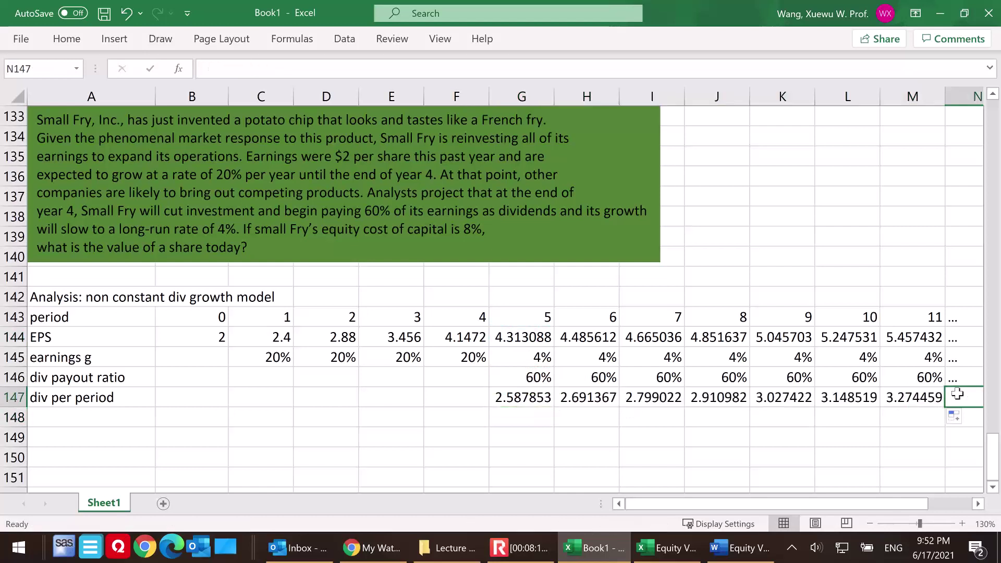
pyautogui.write('...')
pyautogui.click(657, 462)
pyautogui.moveTo(698, 503); pyautogui.dragTo(677, 503)
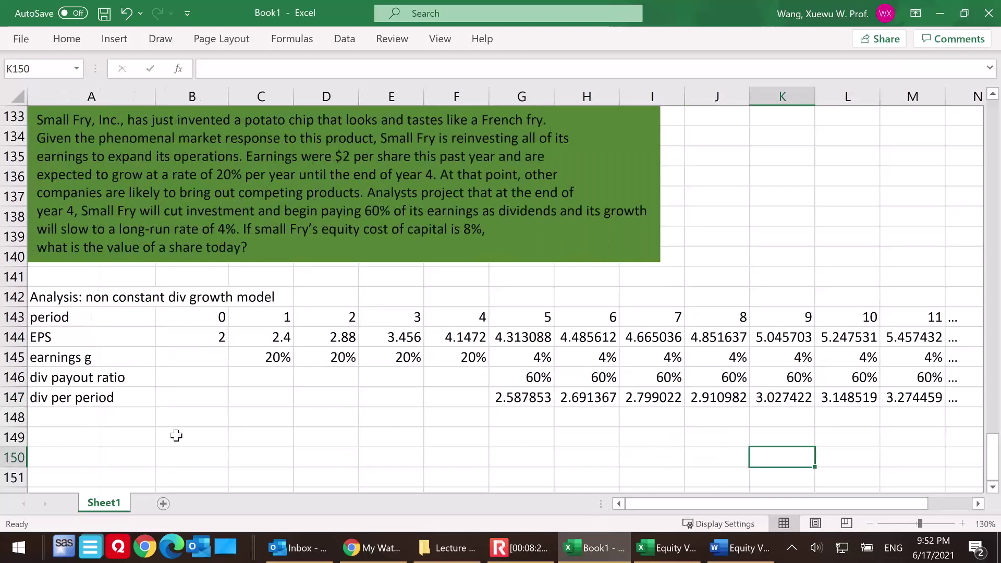
# - Label A148 "div g" for the dividend growth rate row
pyautogui.click(64, 416)
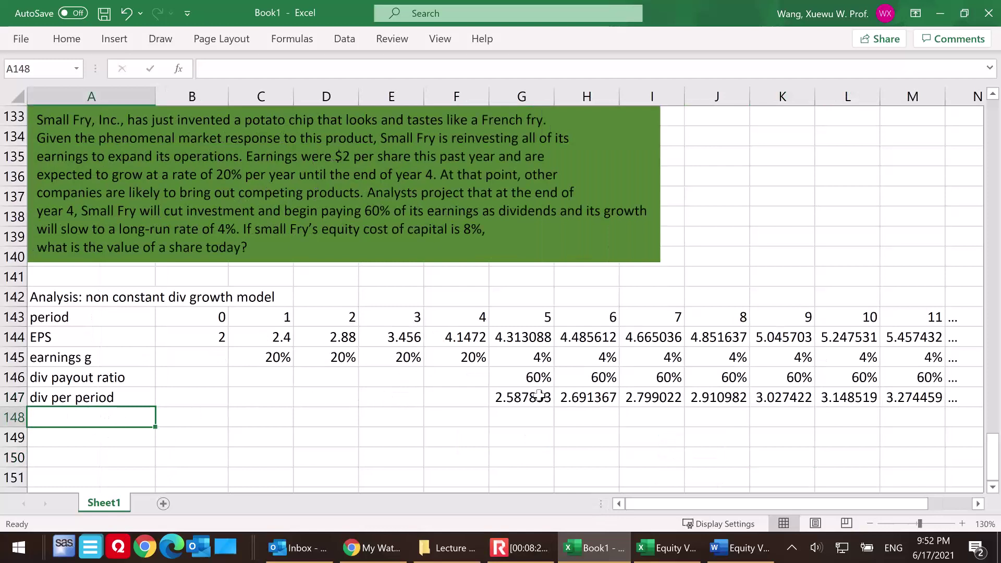
pyautogui.moveTo(521, 398); pyautogui.dragTo(960, 398)
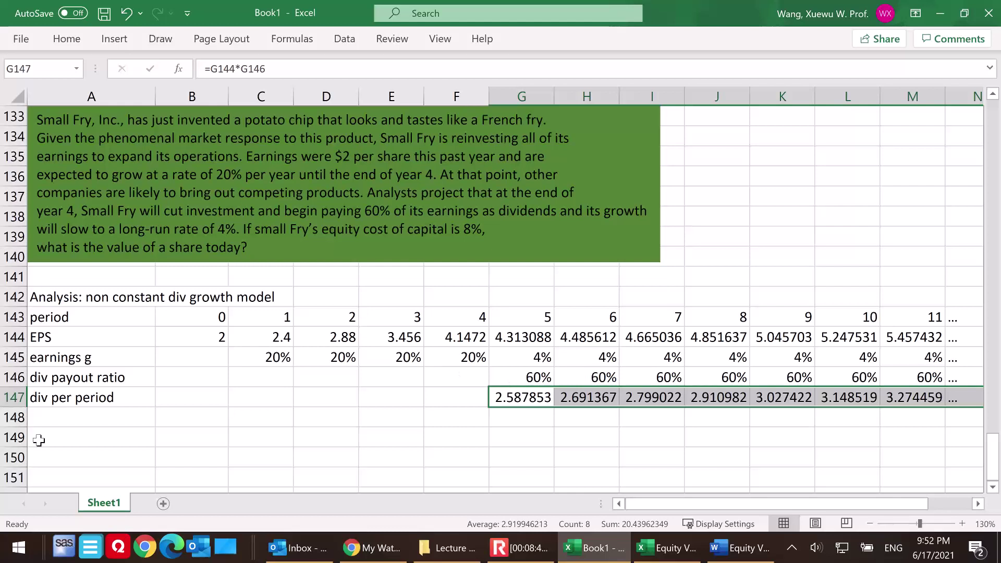
pyautogui.click(62, 417)
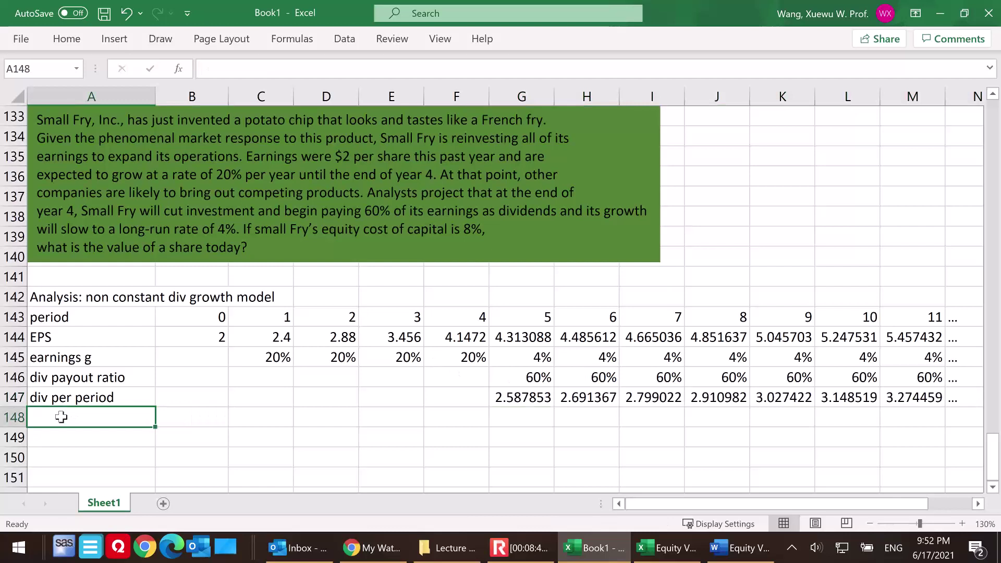
pyautogui.write('div g')
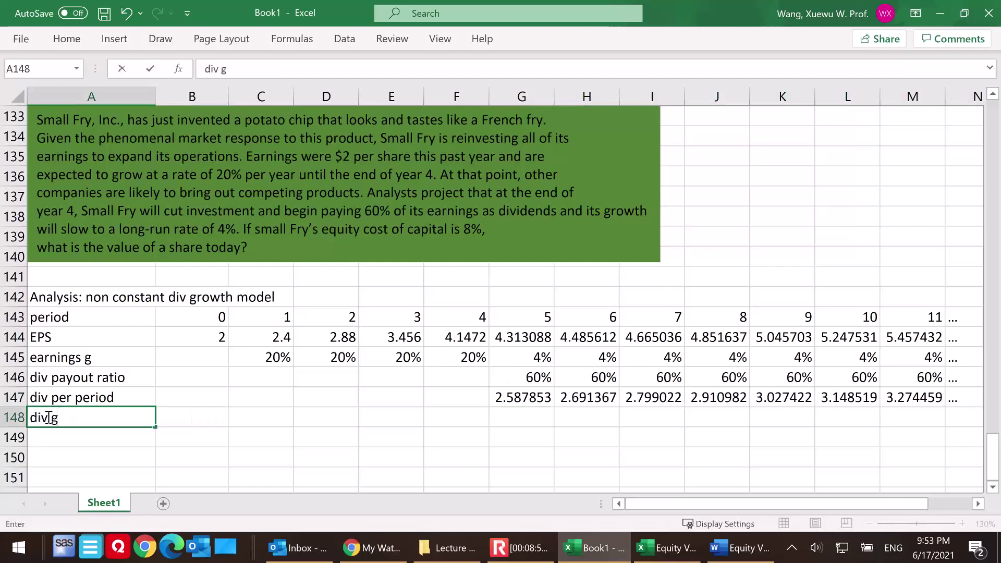
# - Calculate the period 6 dividend growth rate in H148 with the formula =(H147-G147)/G147
pyautogui.click(532, 417)
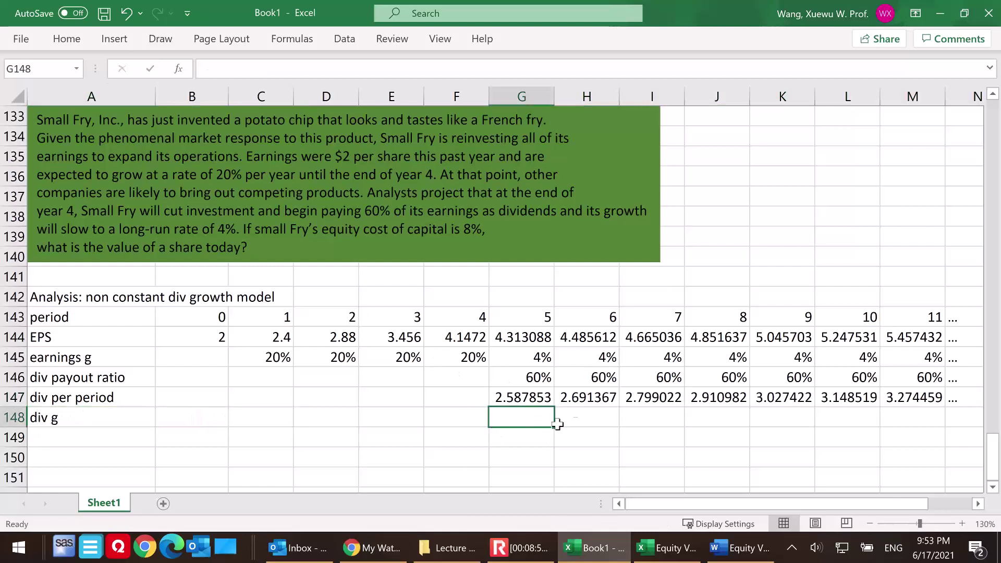
pyautogui.moveTo(521, 397); pyautogui.dragTo(945, 399)
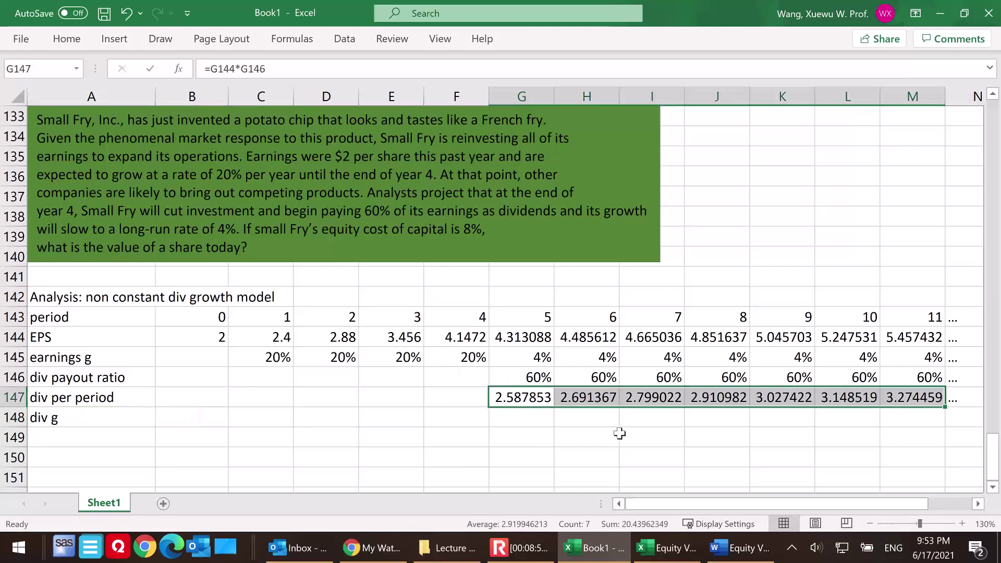
pyautogui.click(580, 418)
pyautogui.click(519, 418)
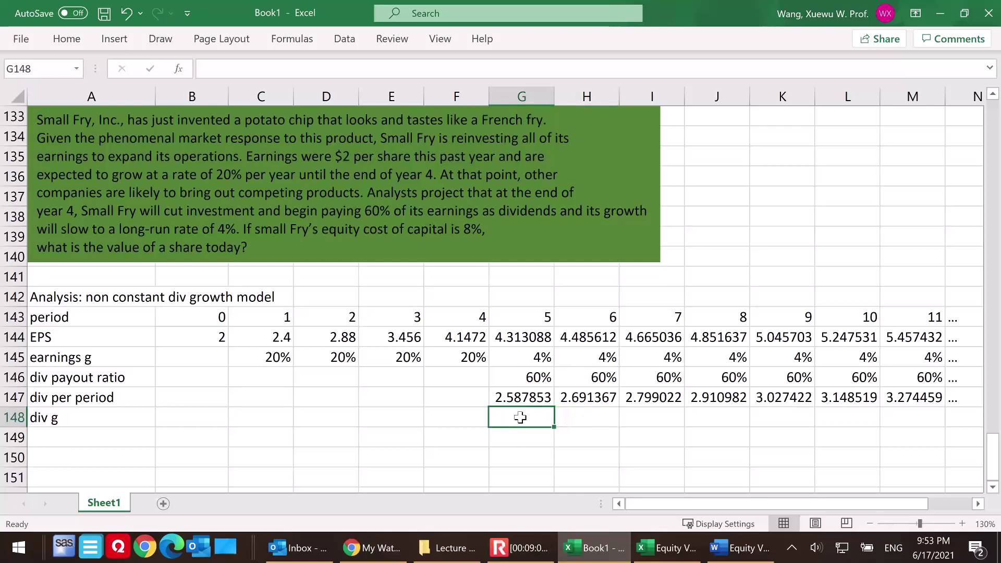
pyautogui.click(582, 415)
pyautogui.write('=(')
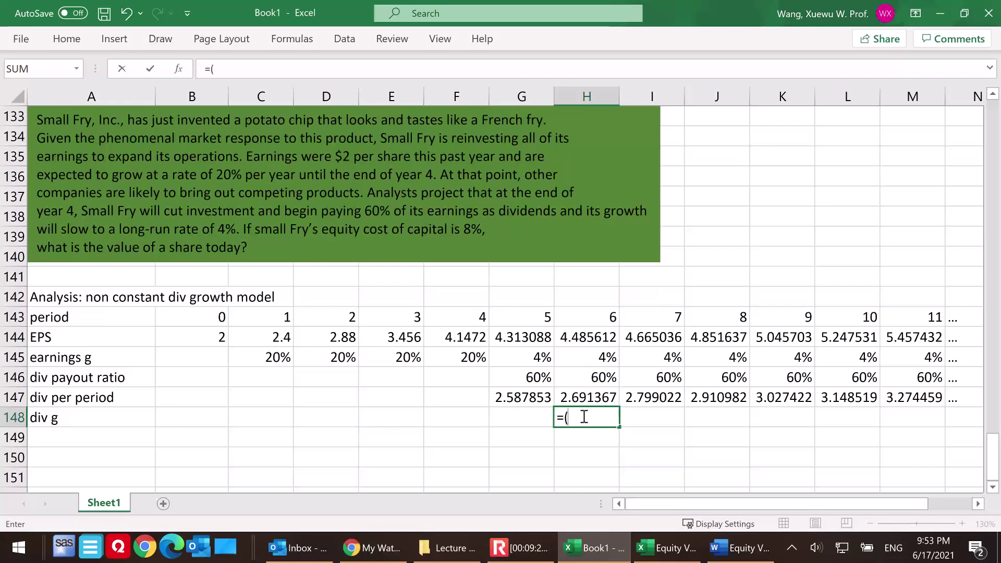
pyautogui.click(595, 397)
pyautogui.write('-')
pyautogui.click(526, 402)
pyautogui.write(')/')
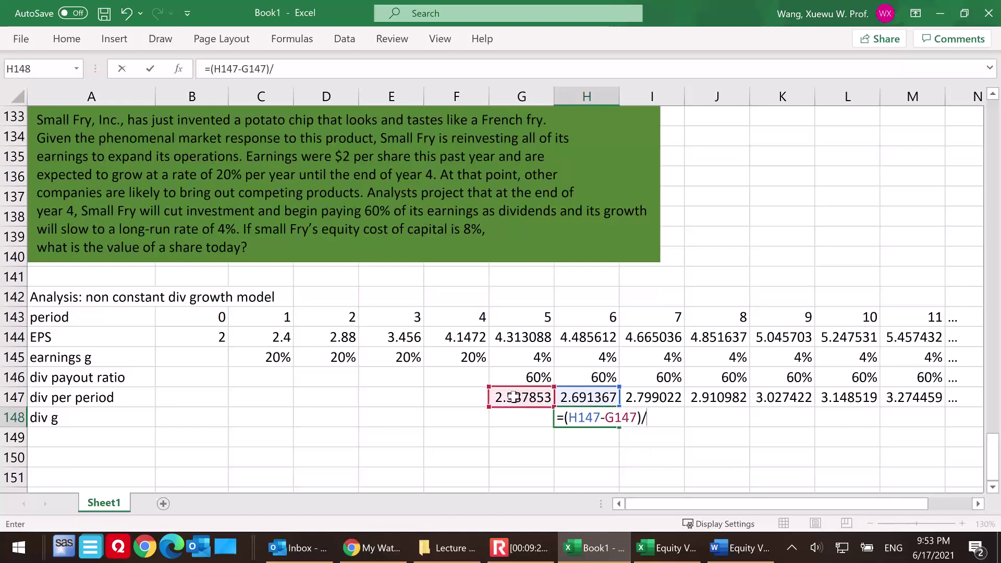
pyautogui.click(515, 398)
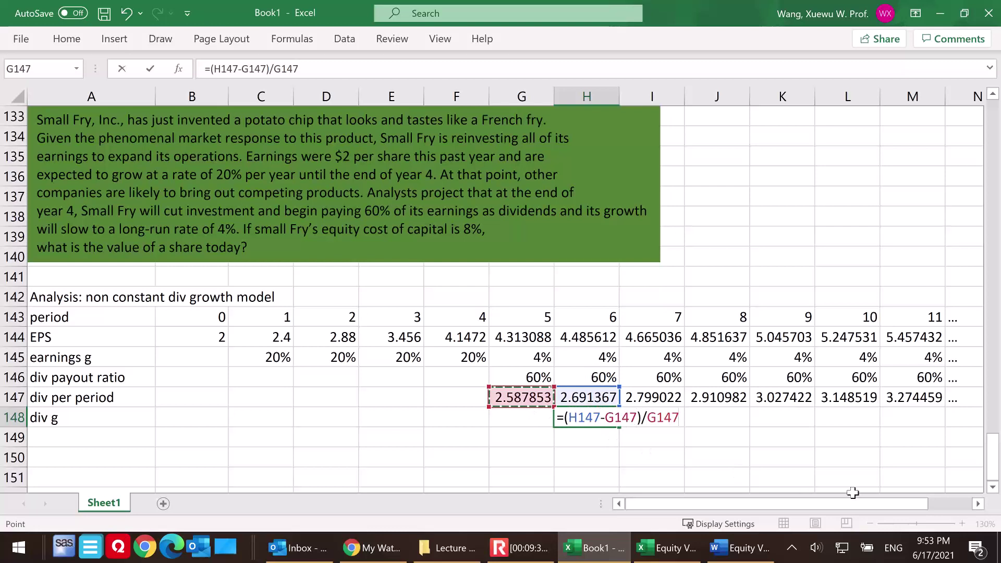
pyautogui.press('Return')
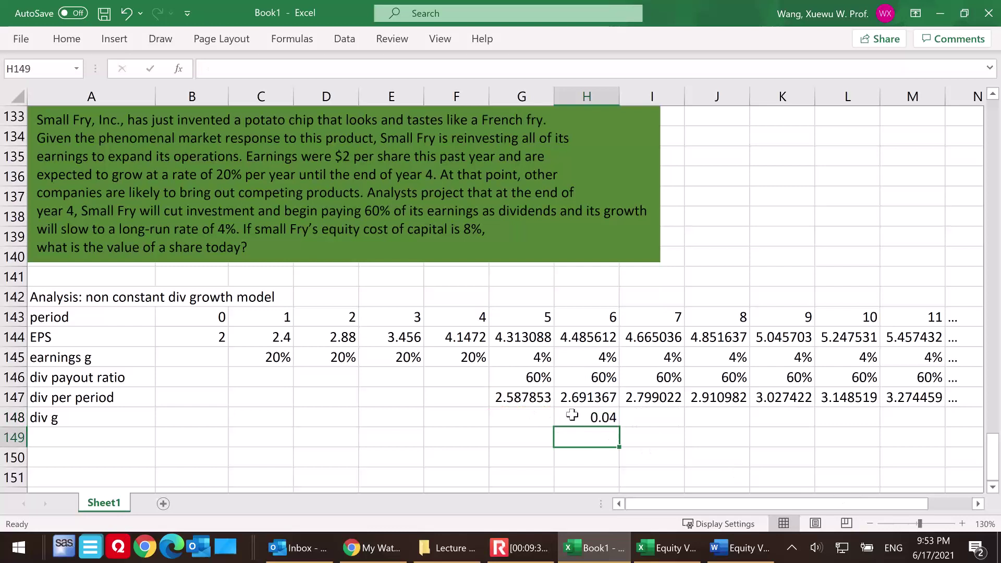
# - Fill the dividend growth formula from H148 across to M148 and enter "..." in N148
pyautogui.click(572, 415)
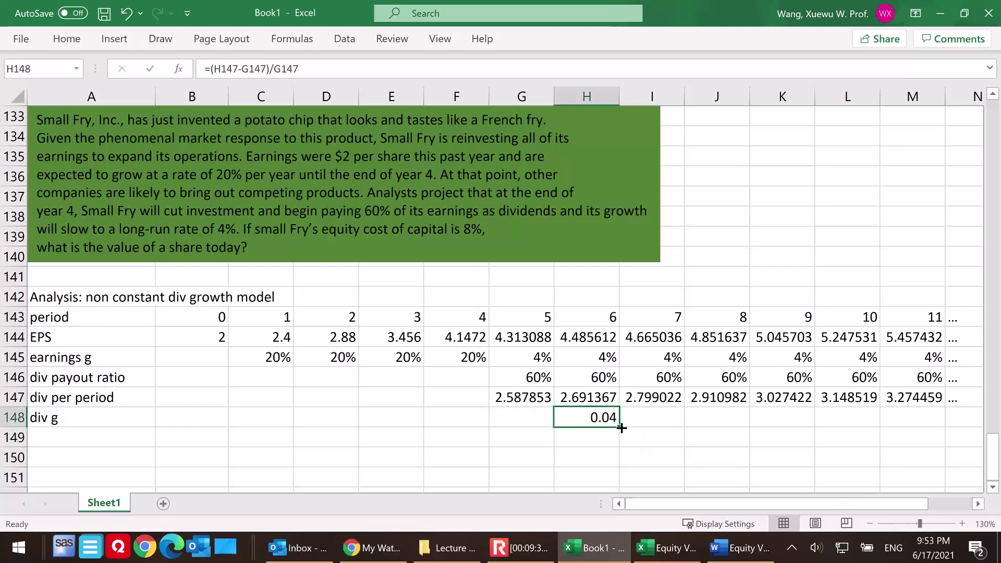
pyautogui.moveTo(619, 427); pyautogui.dragTo(940, 426)
pyautogui.click(953, 416)
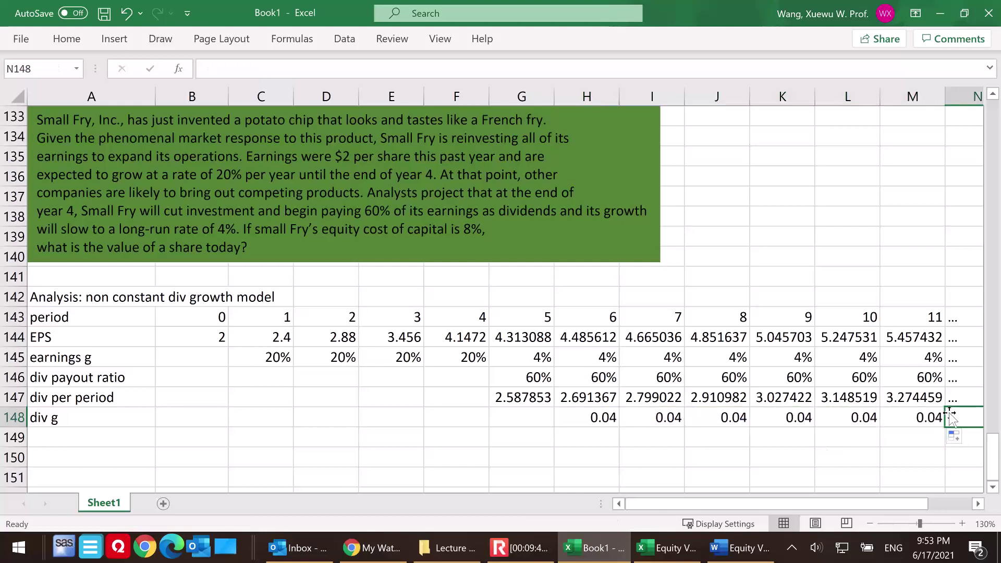
pyautogui.write('...')
pyautogui.click(676, 457)
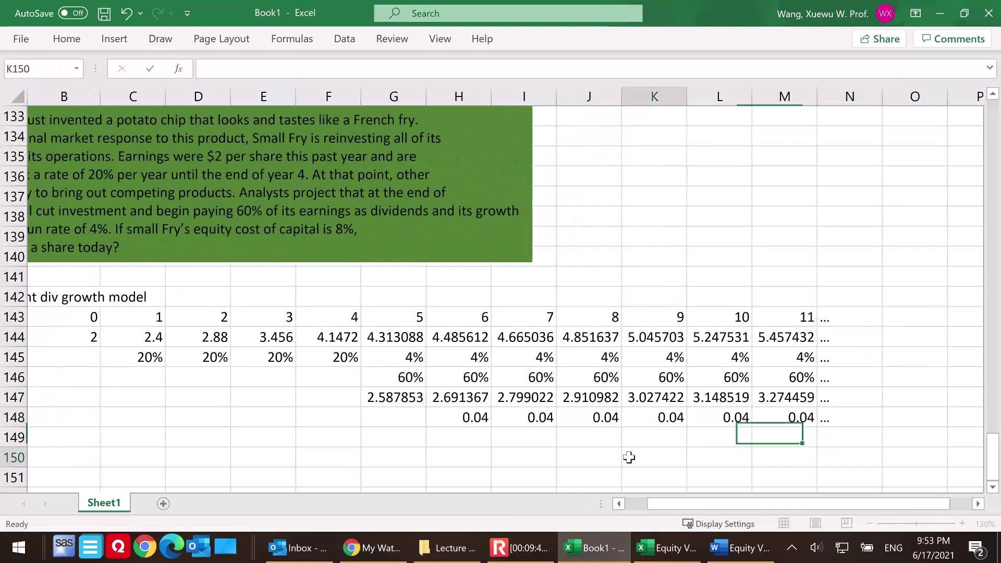
pyautogui.moveTo(472, 417); pyautogui.dragTo(768, 415)
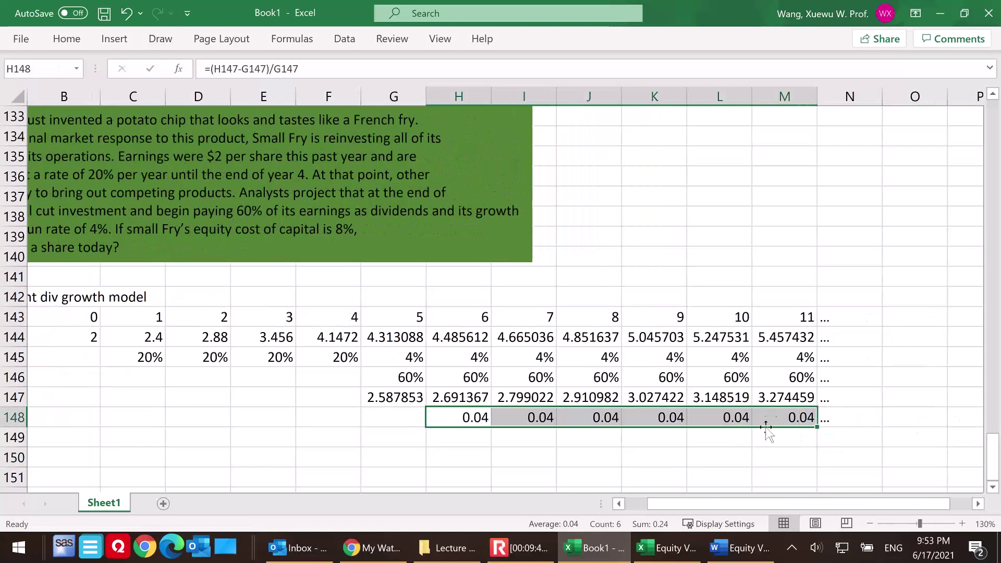
pyautogui.moveTo(682, 506); pyautogui.dragTo(648, 507)
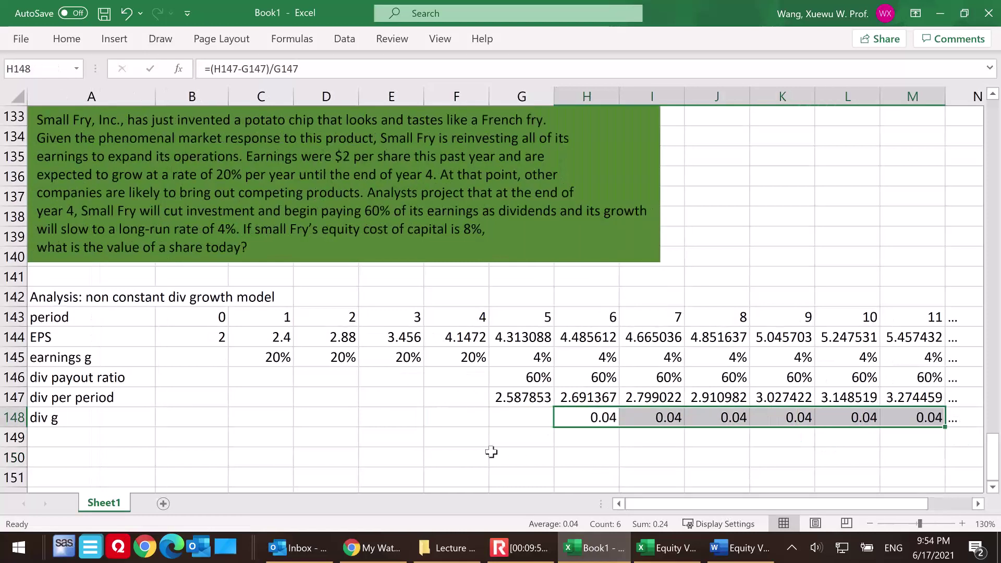
# - Enter the note "Can apply the Gordon model starting from year 6 at the earliest." in A150
pyautogui.click(85, 446)
pyautogui.click(76, 454)
pyautogui.write('Can appluy t')
pyautogui.press('BackSpace')
pyautogui.press('BackSpace')
pyautogui.press('BackSpace')
pyautogui.press('BackSpace')
pyautogui.write('y the Gordon model starting from year ')
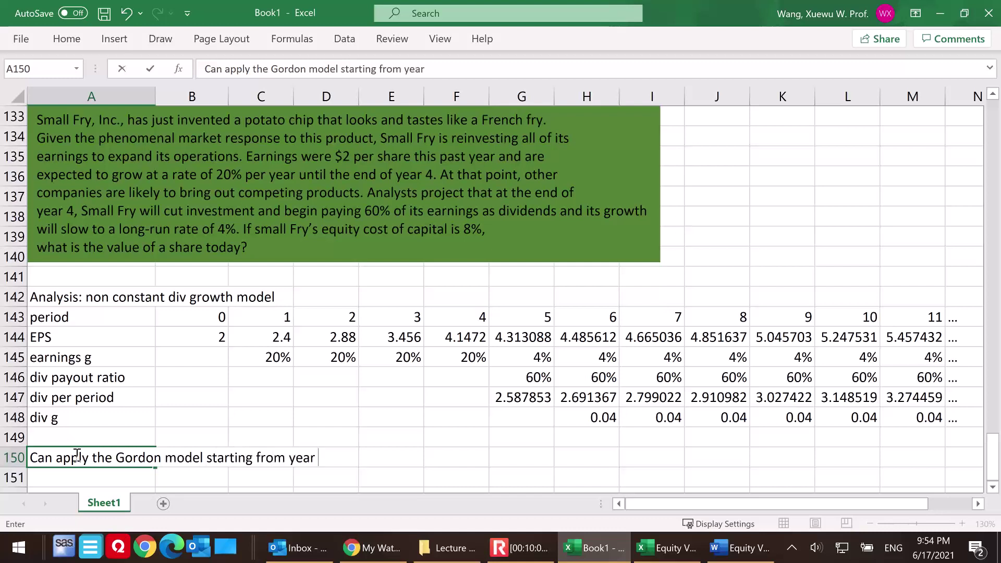
pyautogui.write('6 at the earliest.')
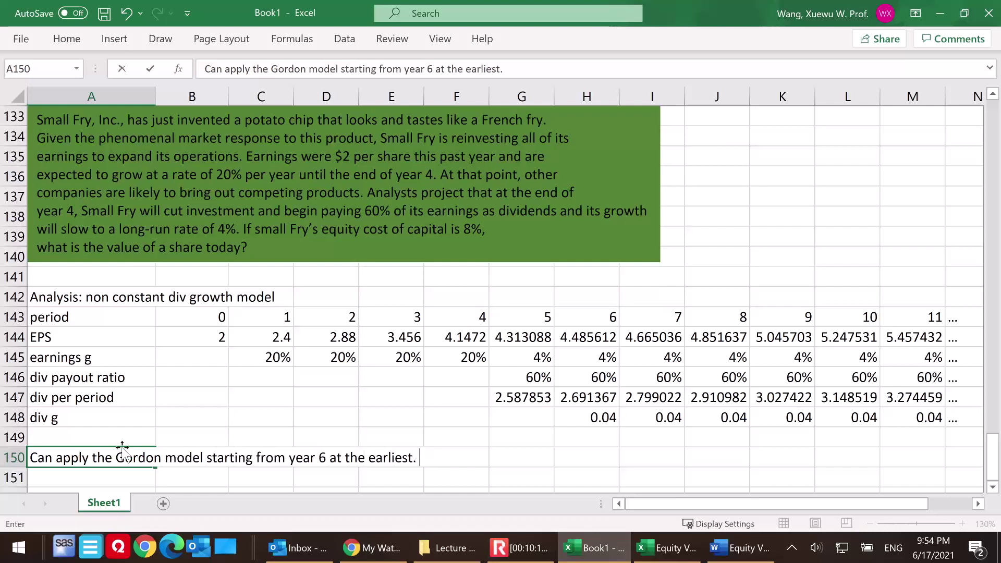
pyautogui.scroll(-1, 177, 436)
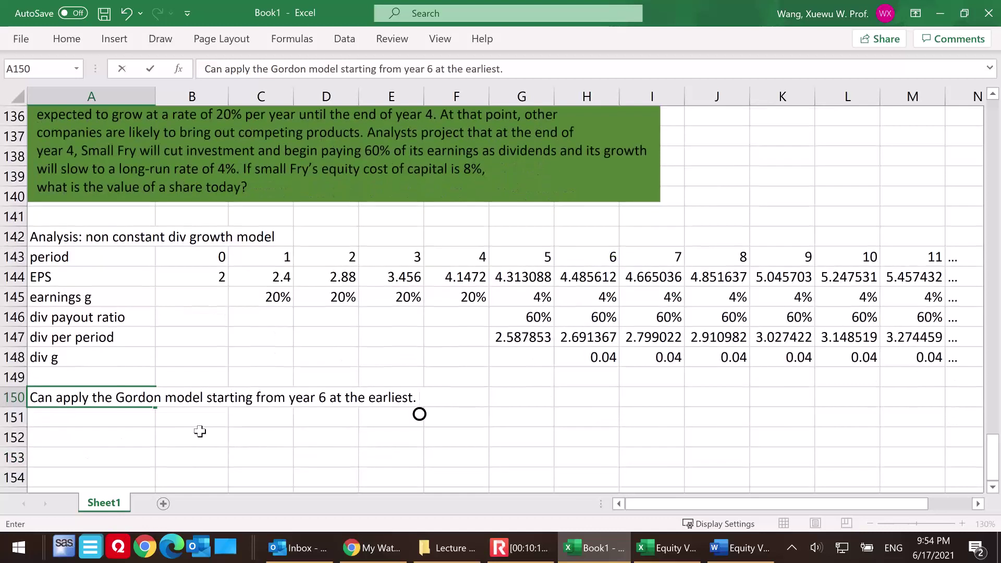
# - Label A152 "resale price" beneath the Gordon model note
pyautogui.click(591, 357)
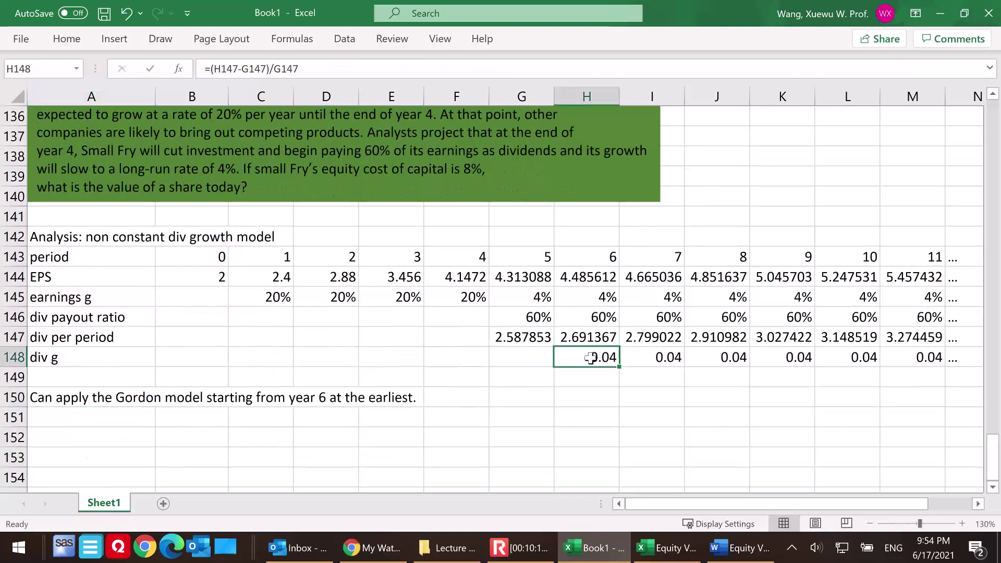
pyautogui.click(99, 432)
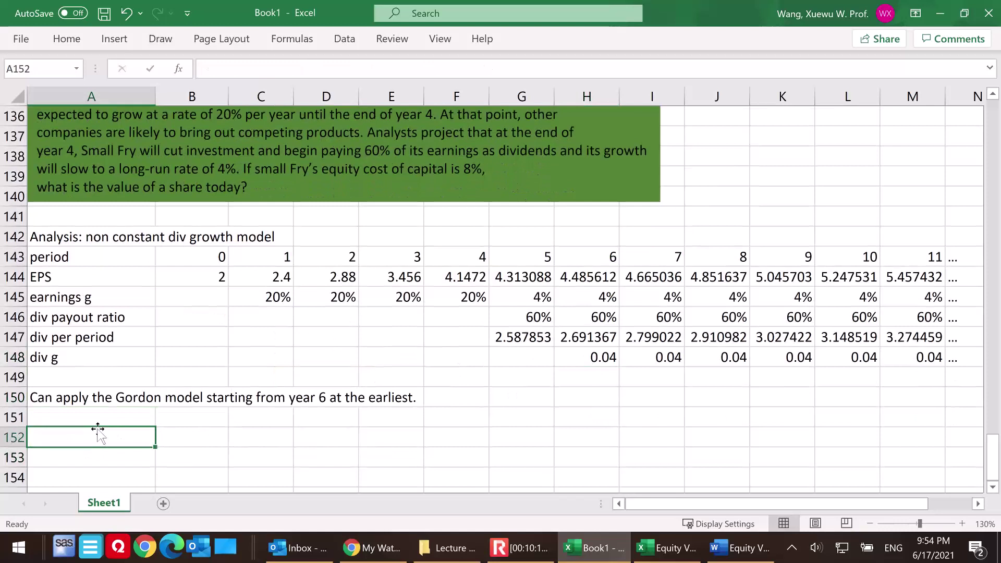
pyautogui.write('resale price')
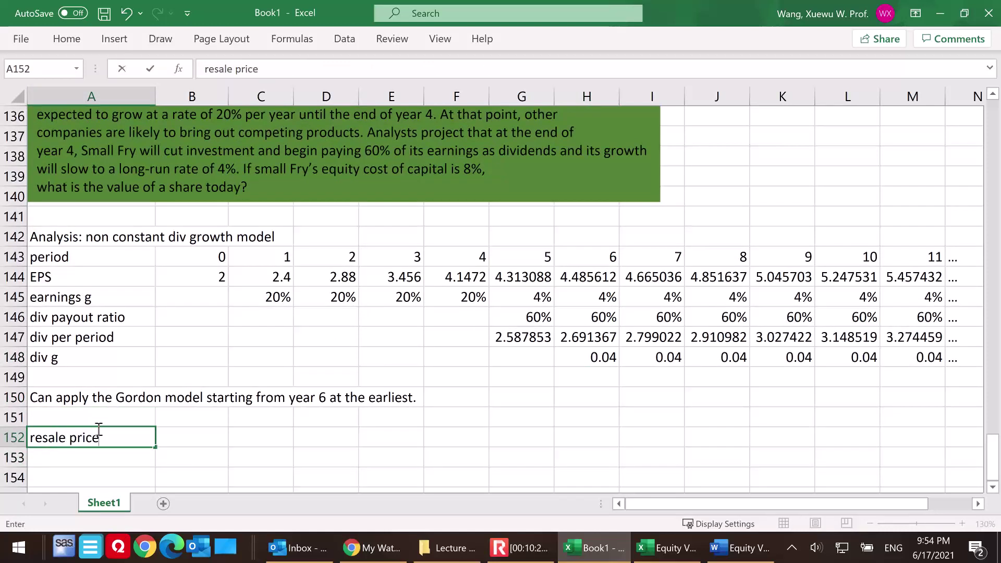
# - Calculate the year 6 resale price in H152 with the formula =I147/(8%-I148)
pyautogui.click(599, 442)
pyautogui.write('=')
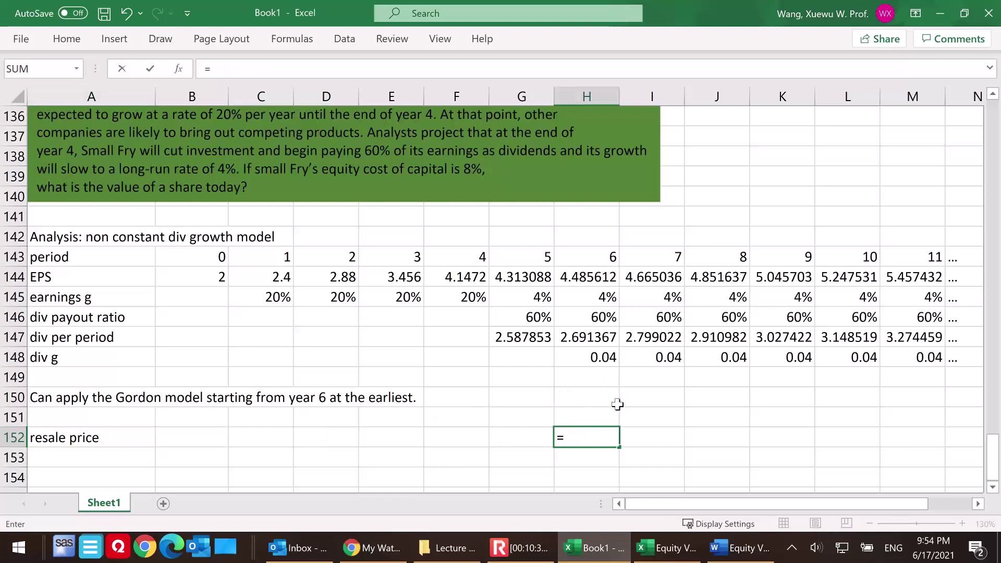
pyautogui.click(654, 336)
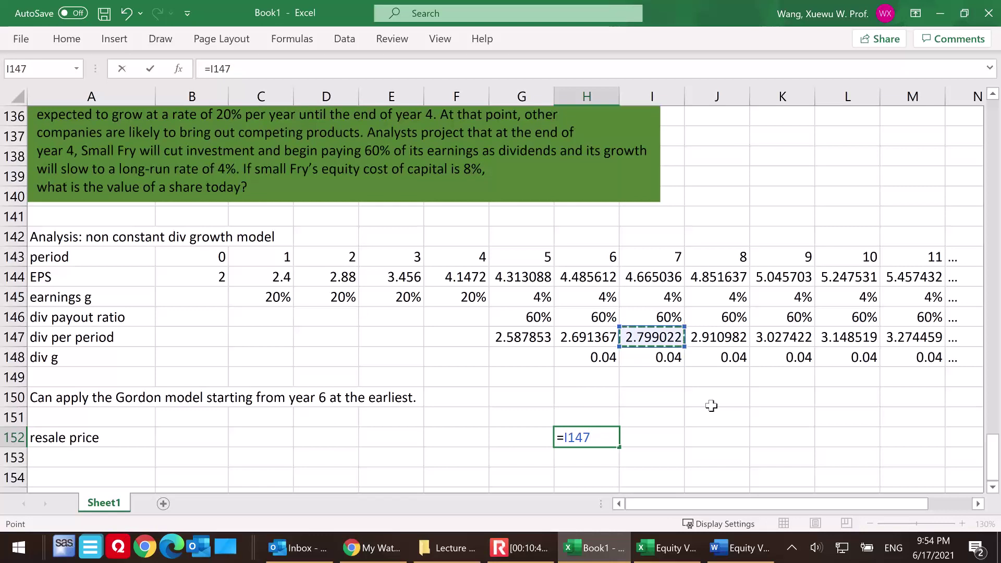
pyautogui.write('/')
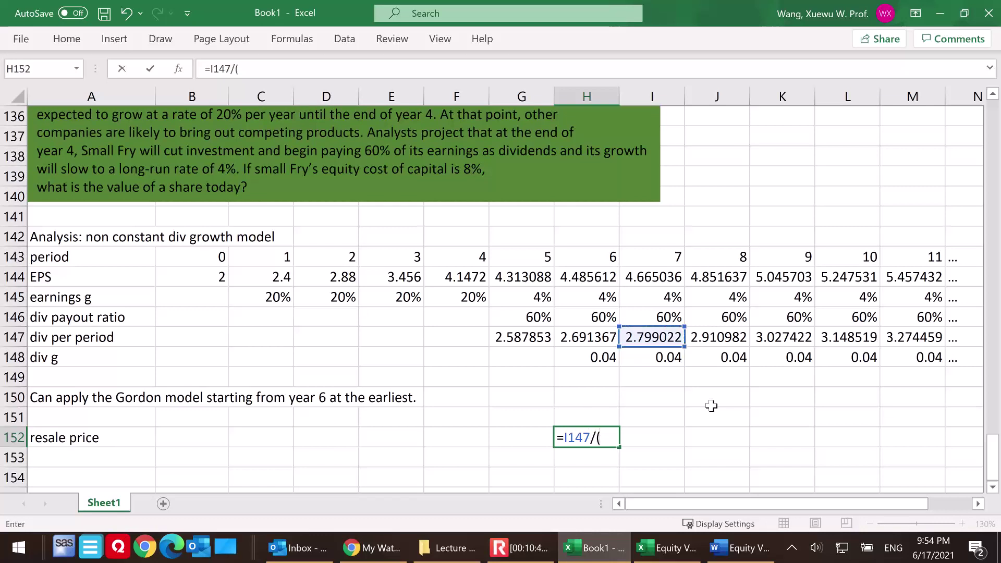
pyautogui.write('(8%-')
pyautogui.click(658, 363)
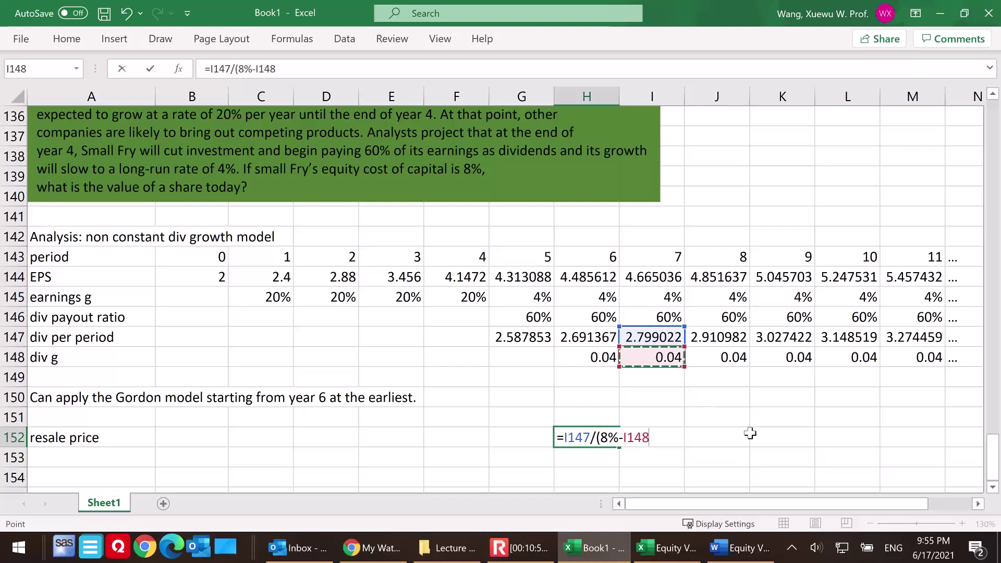
pyautogui.write(')')
pyautogui.press('BackSpace')
pyautogui.write(')')
pyautogui.press('Return')
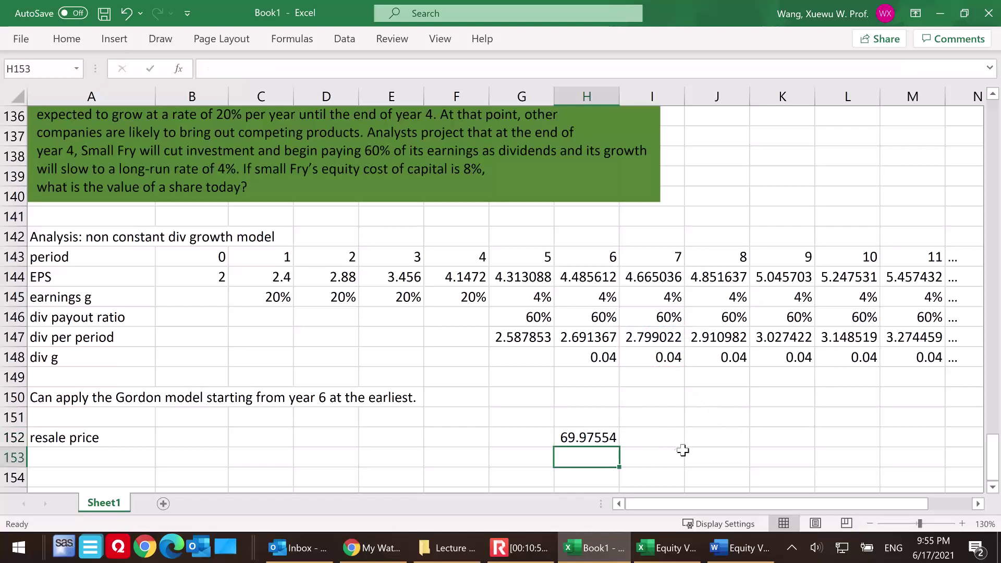
# - Enter the note "the timeline is now finite" in A154
pyautogui.scroll(-1, 702, 440)
pyautogui.click(64, 399)
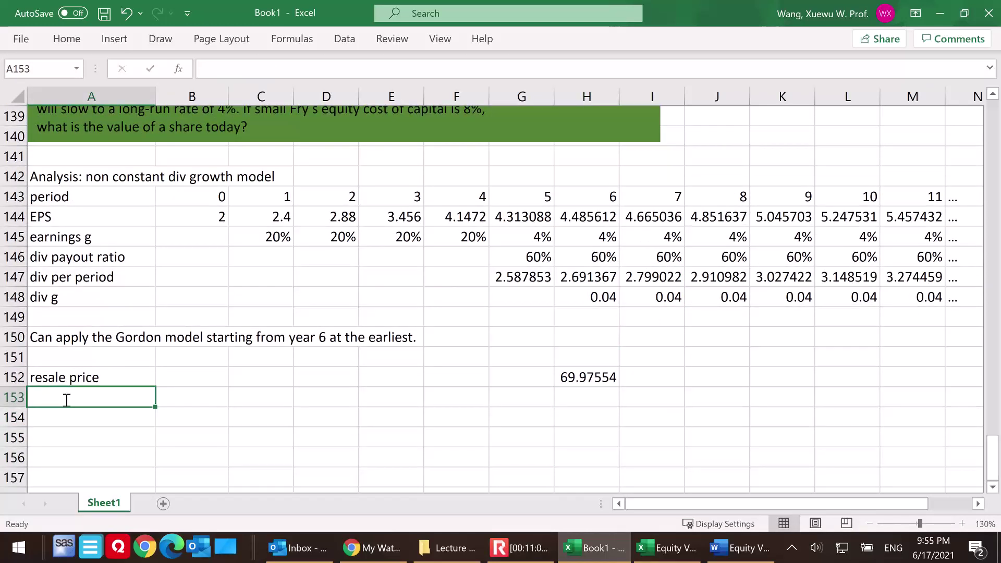
pyautogui.write('the')
pyautogui.press('BackSpace')
pyautogui.press('BackSpace')
pyautogui.press('BackSpace')
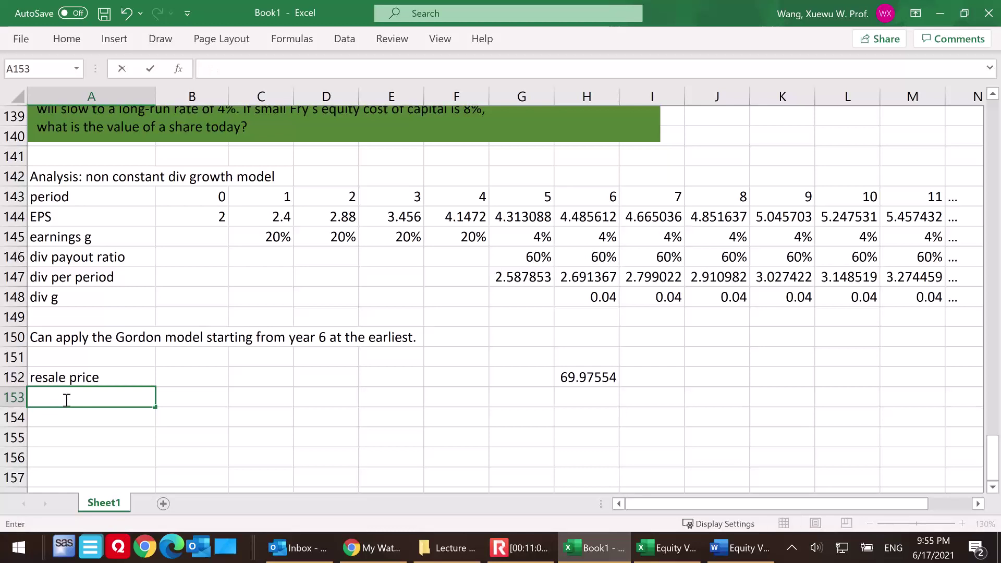
pyautogui.press('Return')
pyautogui.write('the timeline is now finite')
pyautogui.click(83, 435)
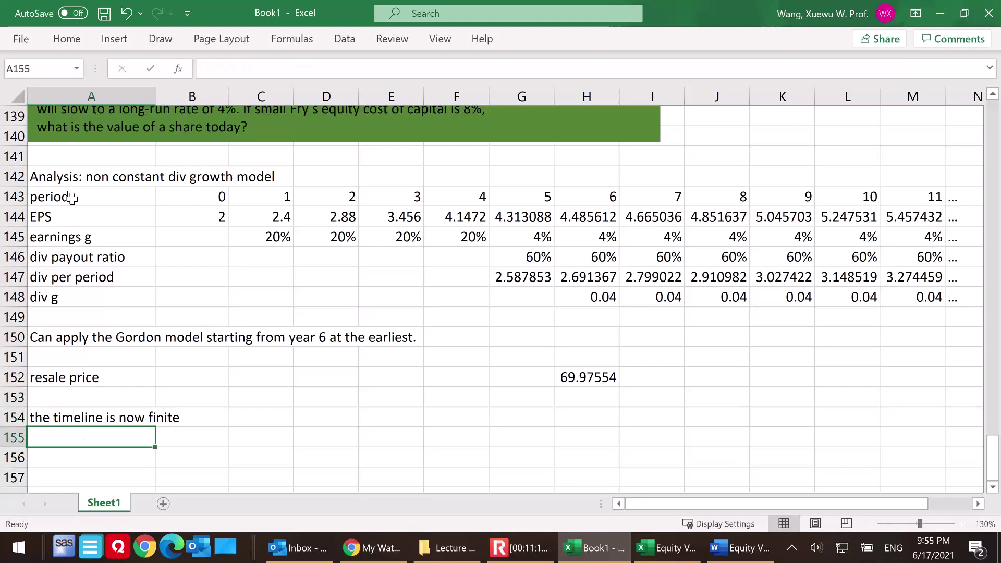
# - Copy the period 0 to 6 projection table in A143:H148 and paste it at A155
pyautogui.moveTo(51, 198); pyautogui.dragTo(573, 293)
pyautogui.hotkey('ctrl', 'c')
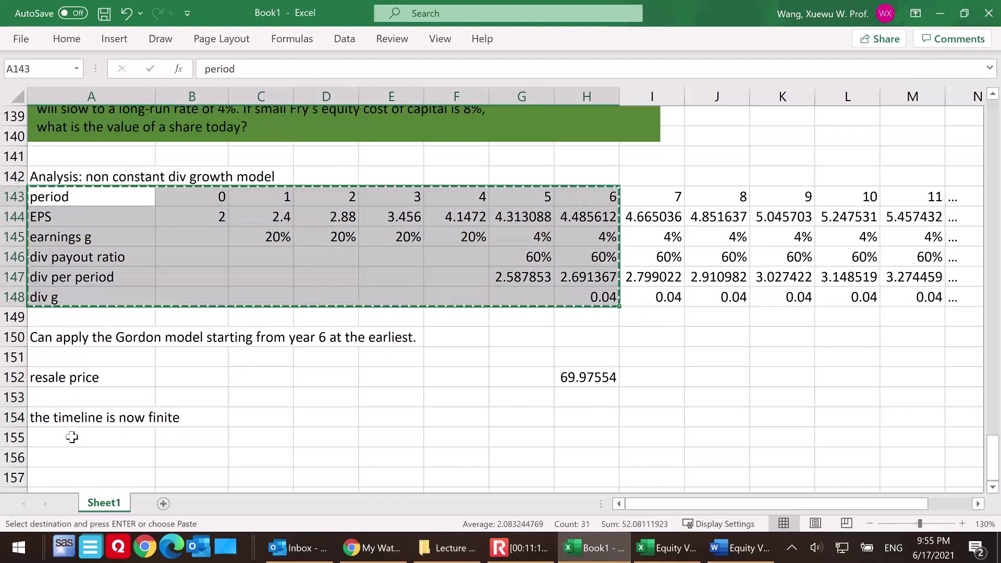
pyautogui.click(72, 436)
pyautogui.hotkey('ctrl', 'v')
pyautogui.scroll(-2, 651, 400)
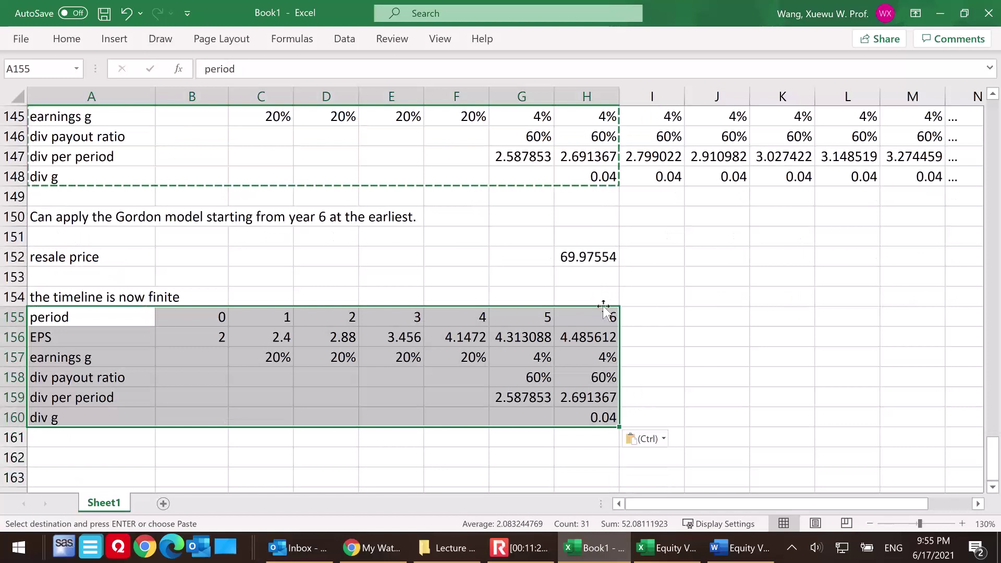
# - Label A161 "CF per period" directly below the copied table
pyautogui.click(87, 433)
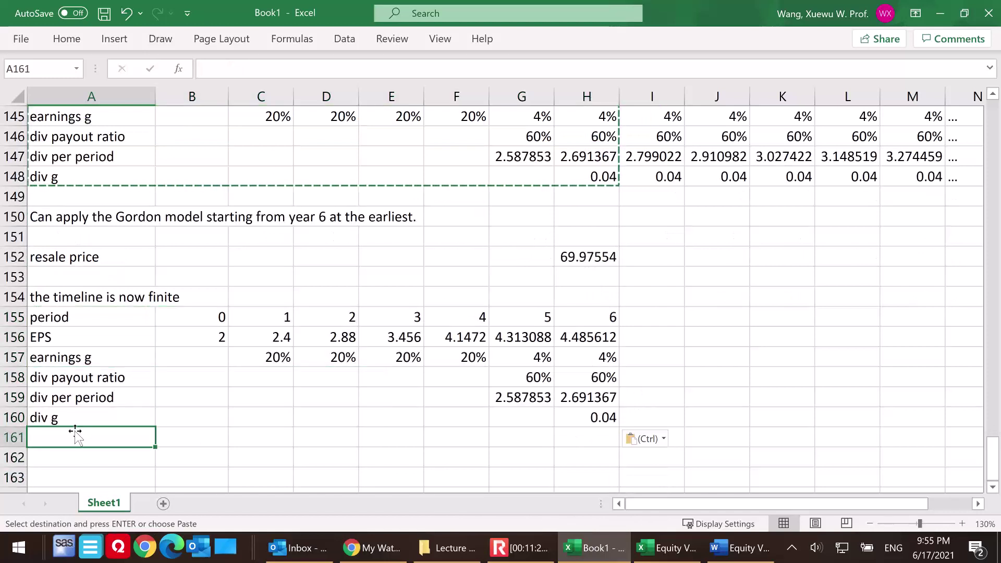
pyautogui.press('Escape')
pyautogui.write('CF ')
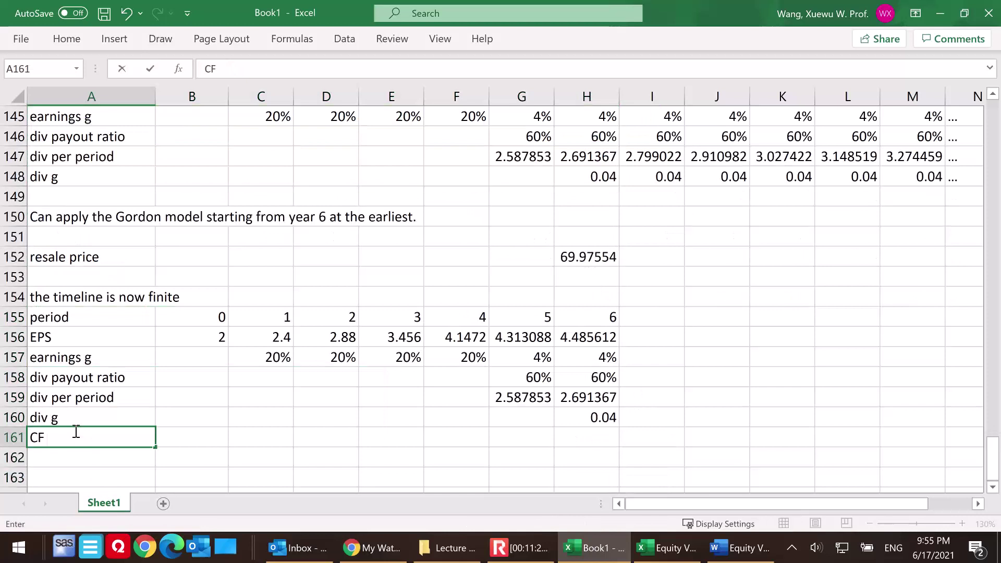
pyautogui.write('per period')
# - Calculate the period 6 cash flow in H161 as dividend plus resale price with the formula =H159+H152
pyautogui.click(571, 439)
pyautogui.write('=')
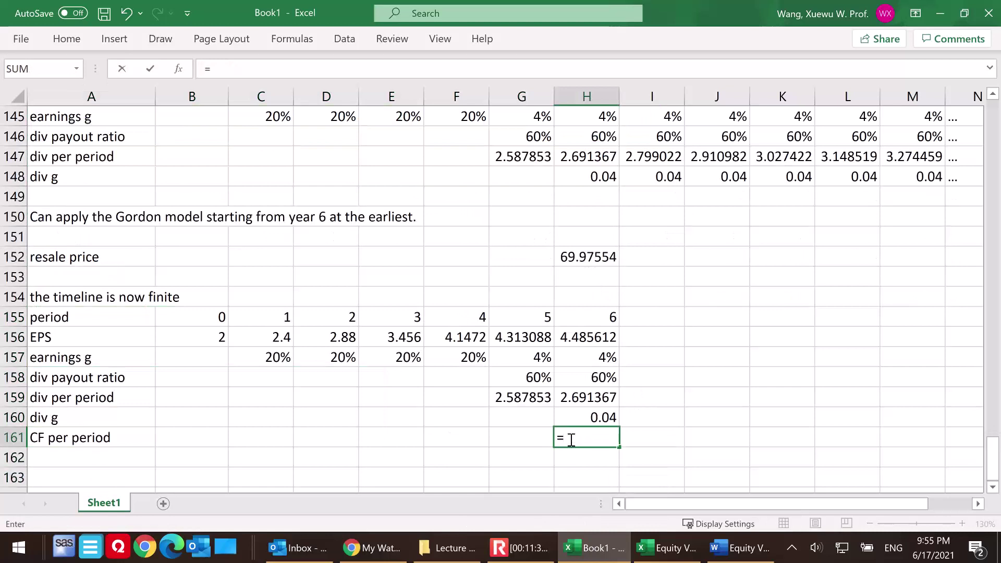
pyautogui.click(594, 397)
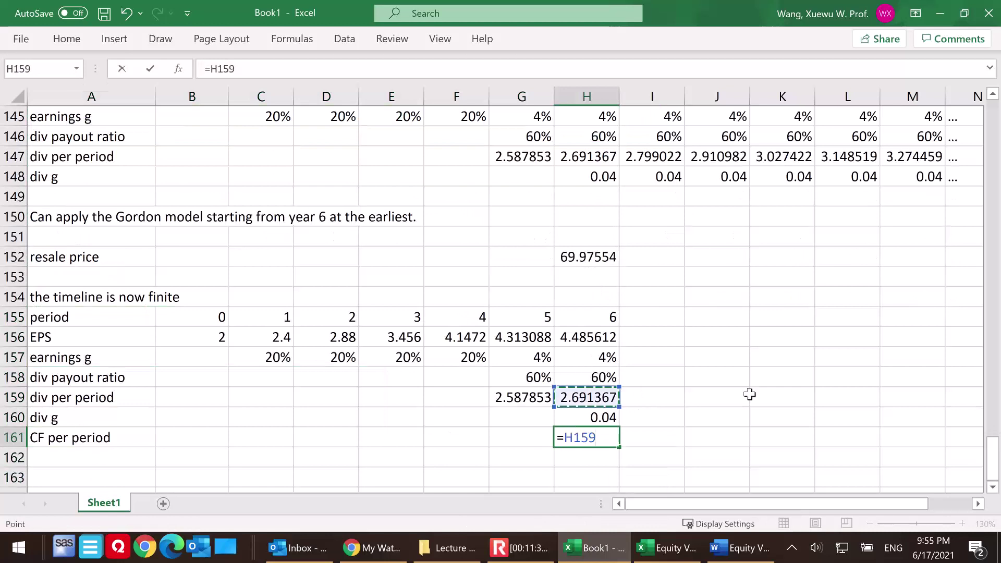
pyautogui.write('+')
pyautogui.click(576, 257)
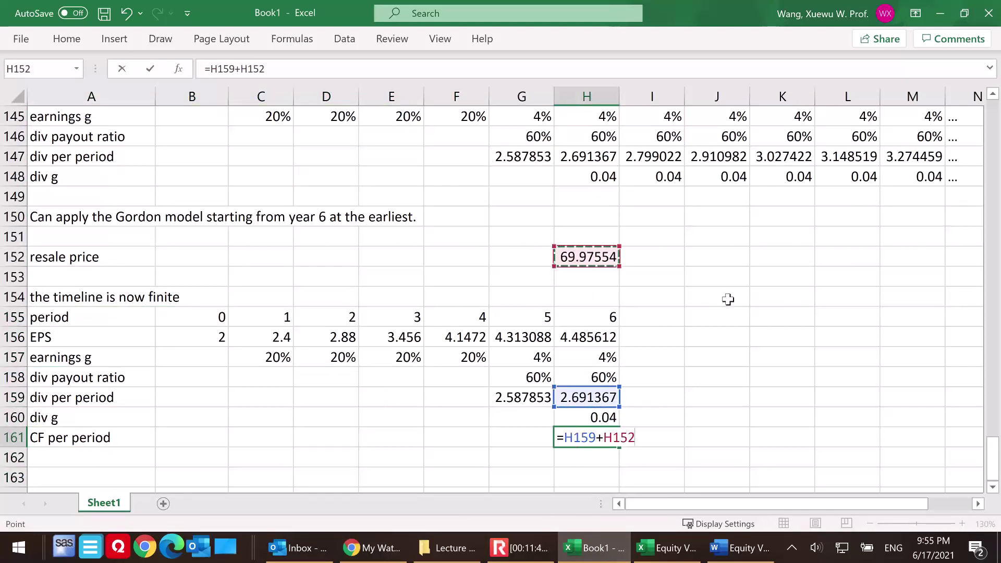
pyautogui.press('Return')
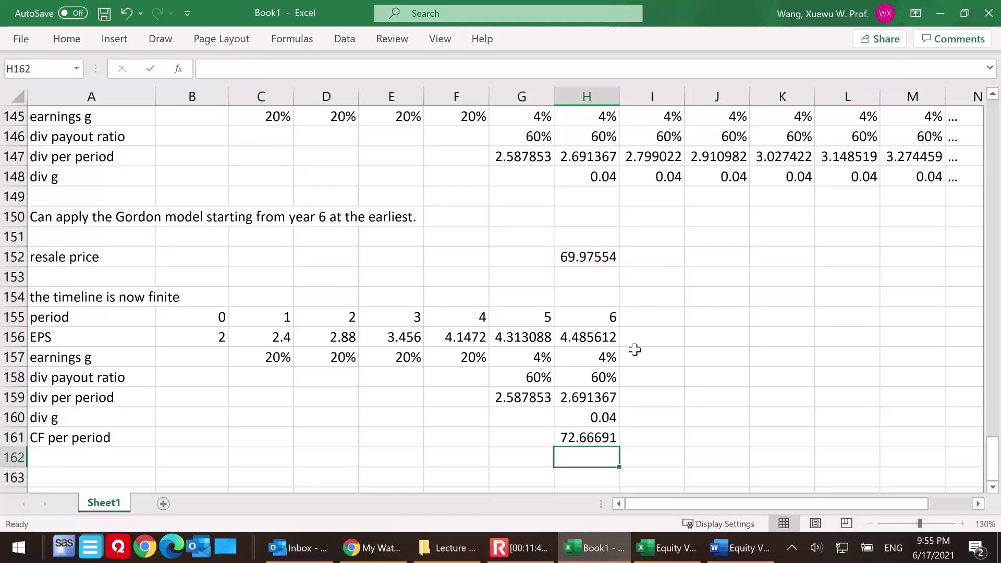
# - Fill the cash flow formula from H161 back to G161 for period 5
pyautogui.click(588, 440)
pyautogui.click(647, 440)
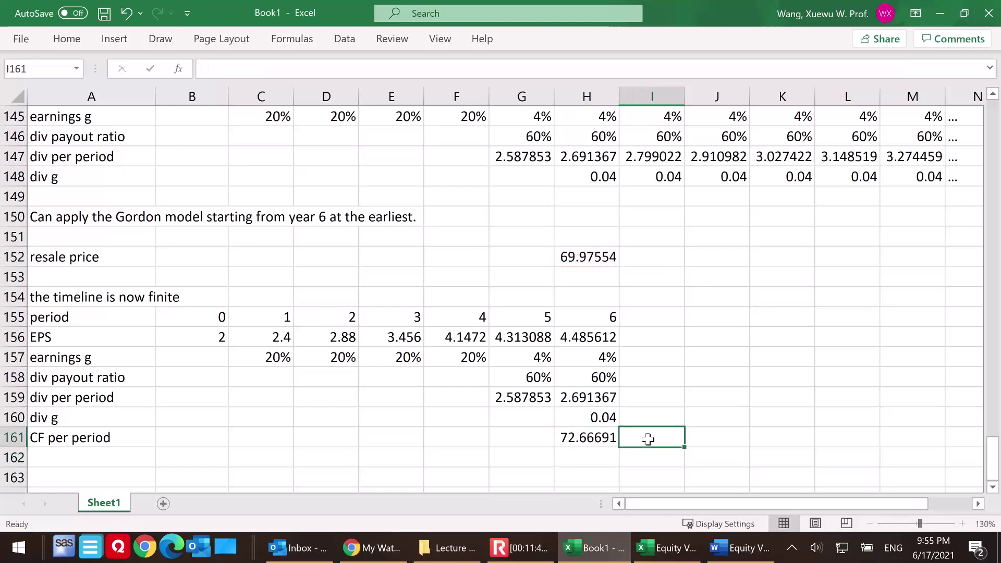
pyautogui.click(587, 438)
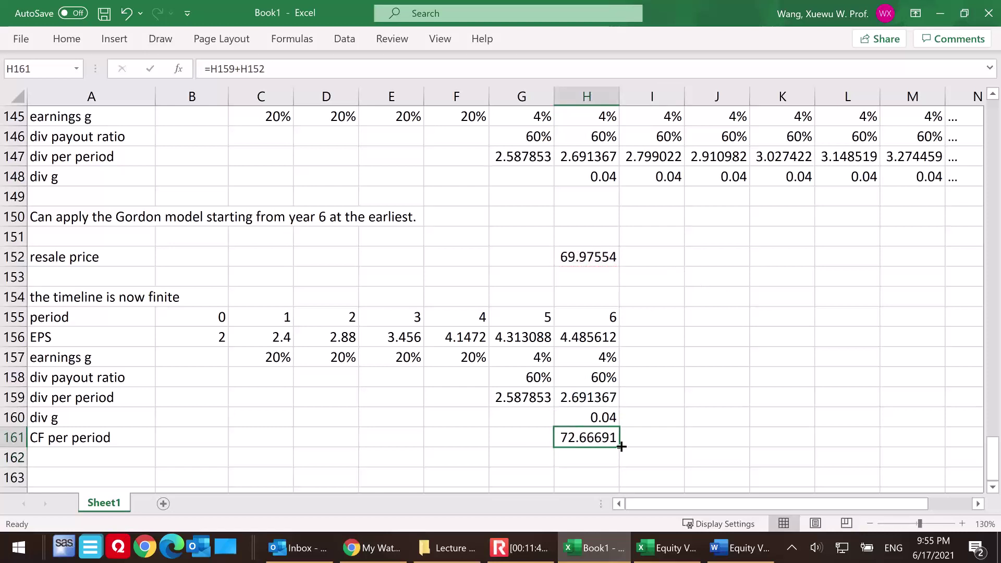
pyautogui.moveTo(618, 447); pyautogui.dragTo(510, 446)
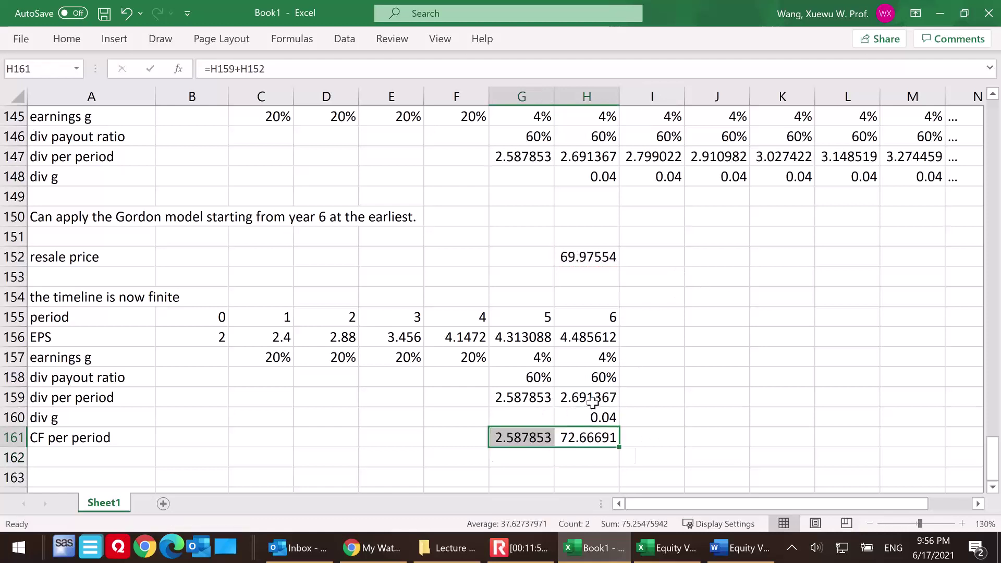
pyautogui.scroll(-1, 591, 403)
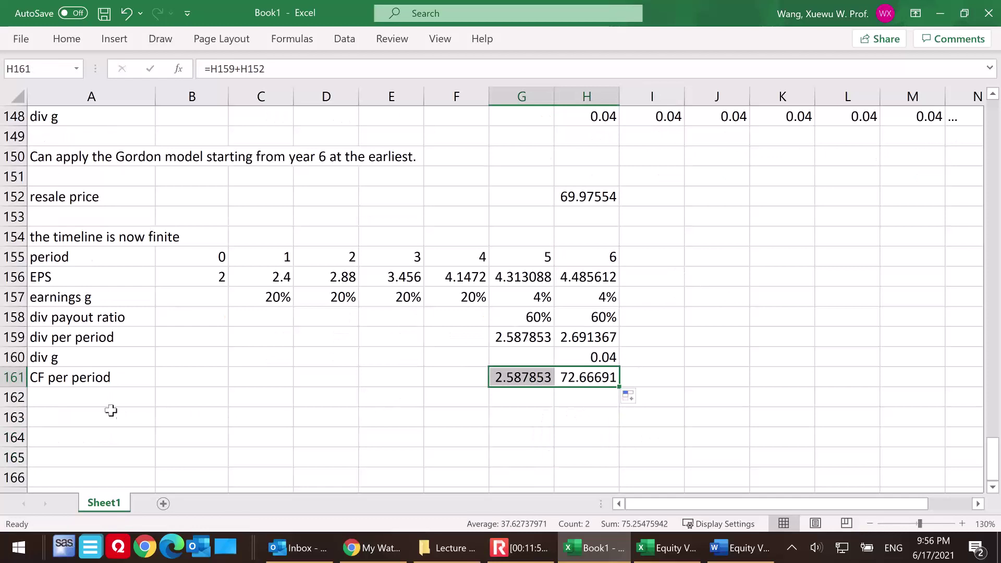
# - Review the cash flows, resale price and dividends for periods 5 and 6, and label A162 "PV of each CF"
pyautogui.click(63, 399)
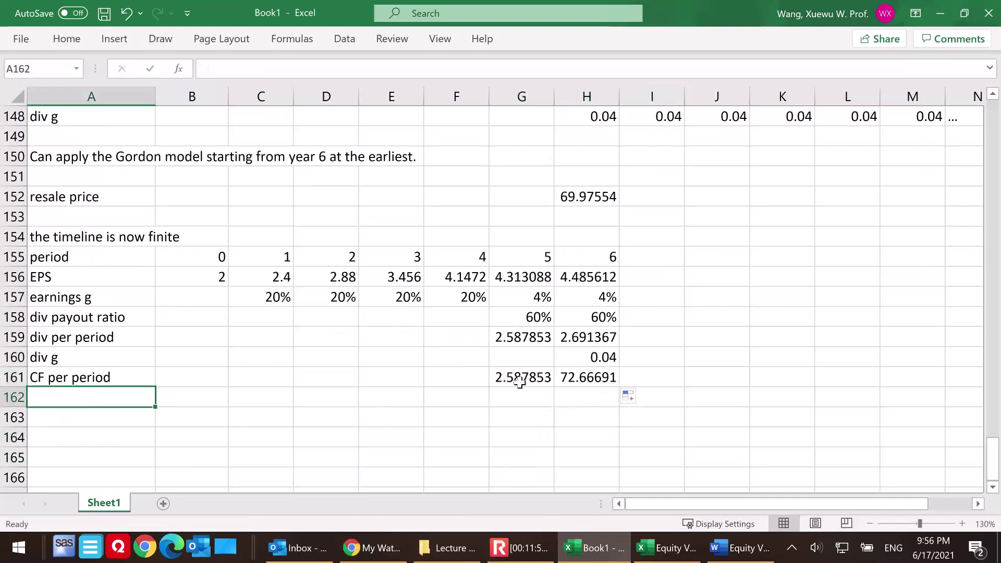
pyautogui.moveTo(520, 381); pyautogui.dragTo(586, 380)
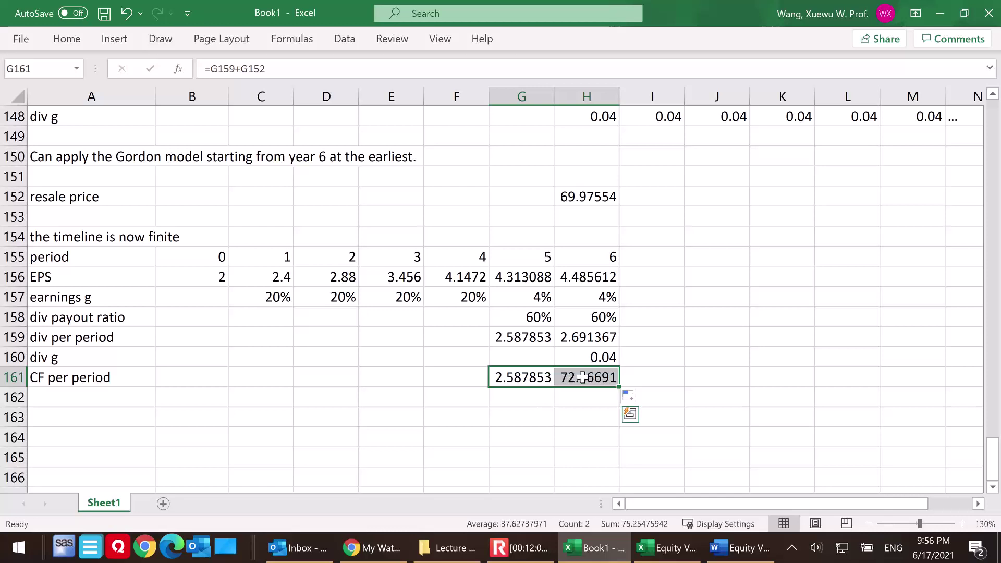
pyautogui.click(597, 196)
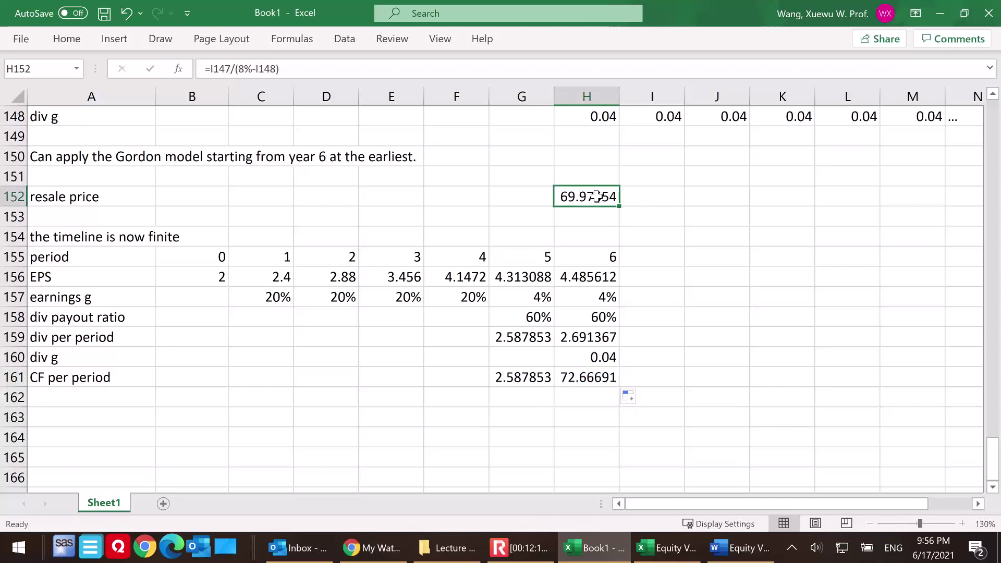
pyautogui.moveTo(511, 336); pyautogui.dragTo(599, 345)
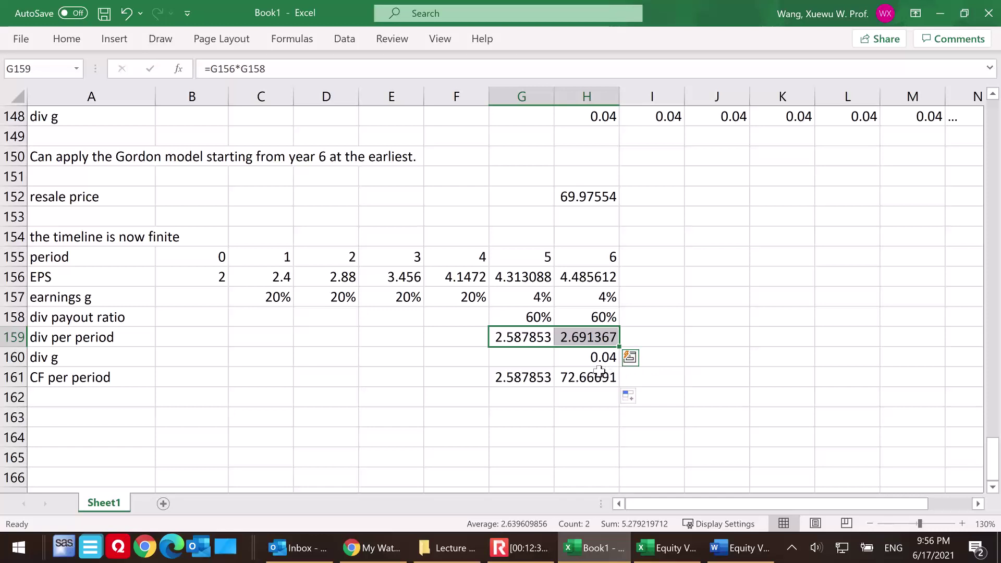
pyautogui.click(79, 401)
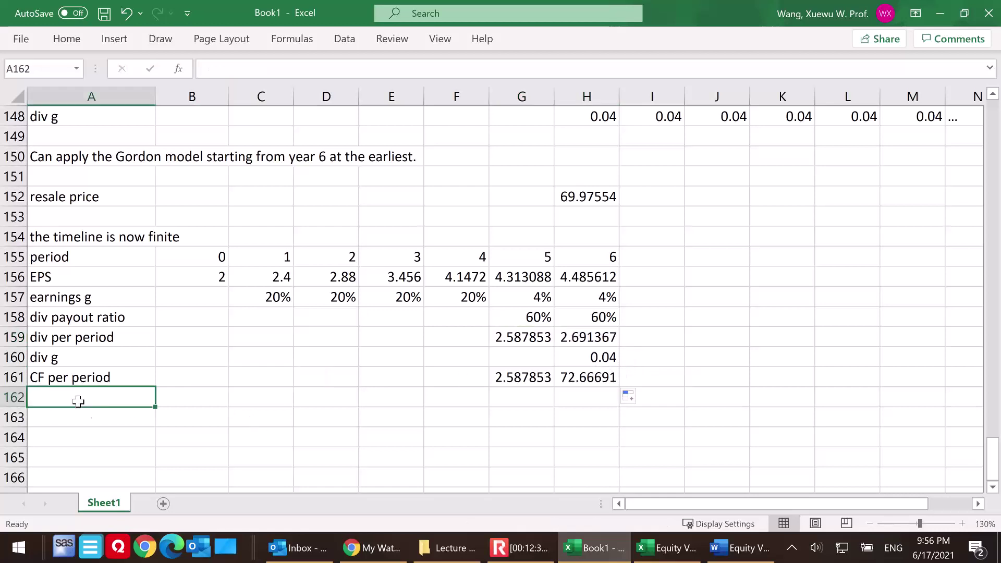
pyautogui.scroll(-1, 197, 384)
pyautogui.write('PV')
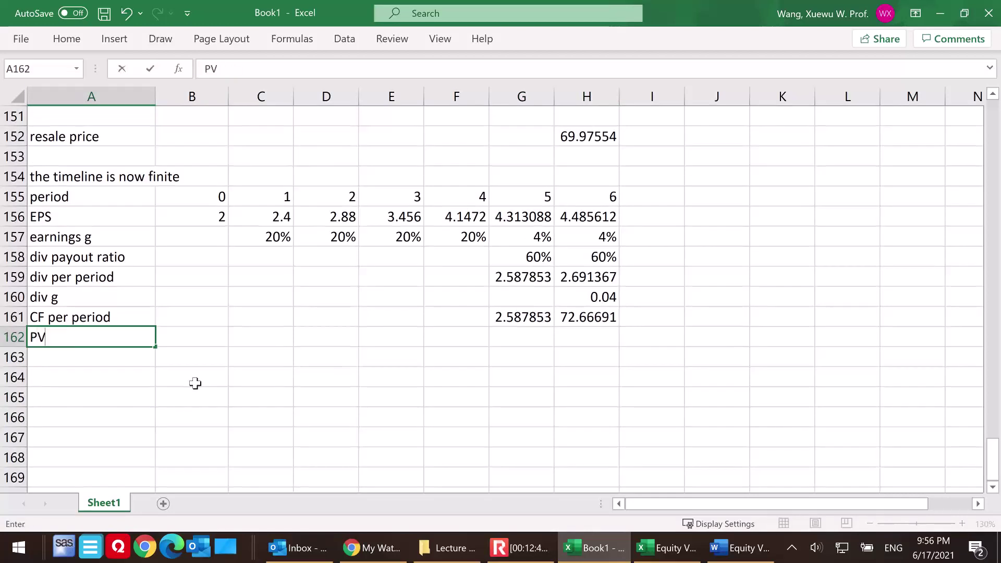
pyautogui.write(' of each CF')
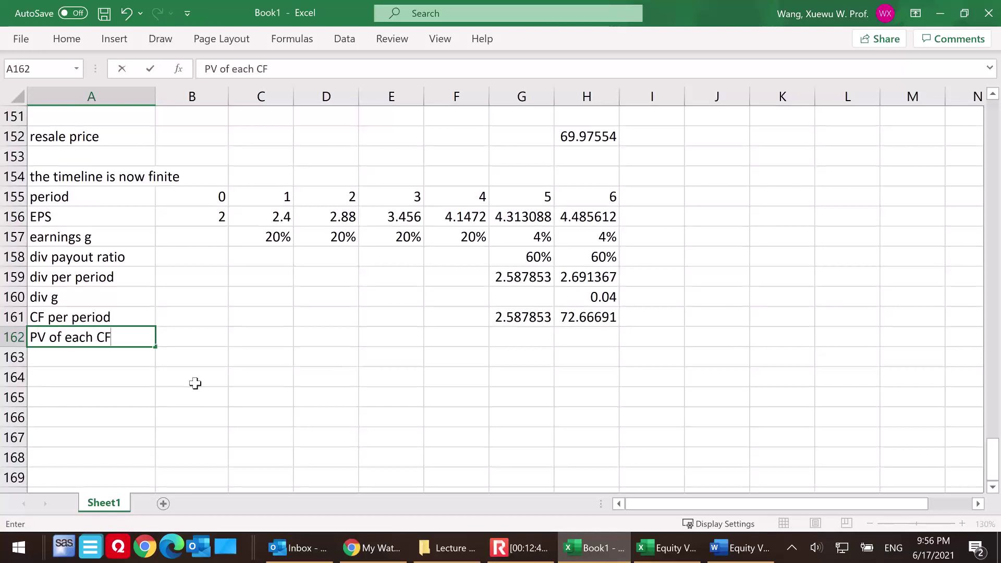
# - Calculate the present value of the period 5 cash flow in G162 with the formula =G161/(1+8%)^G155
pyautogui.click(528, 332)
pyautogui.write('=')
pyautogui.click(527, 318)
pyautogui.write('/')
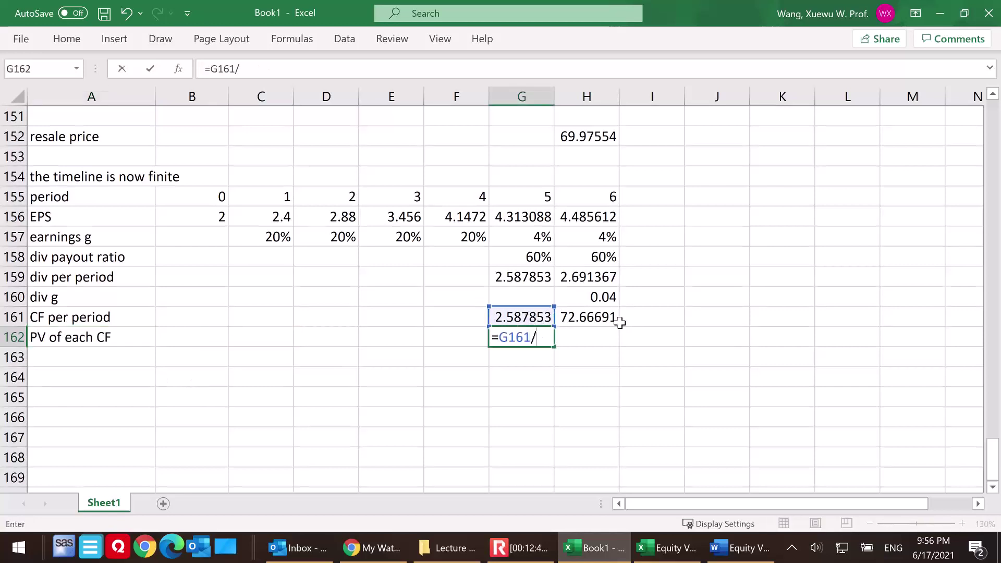
pyautogui.write('(1+8%')
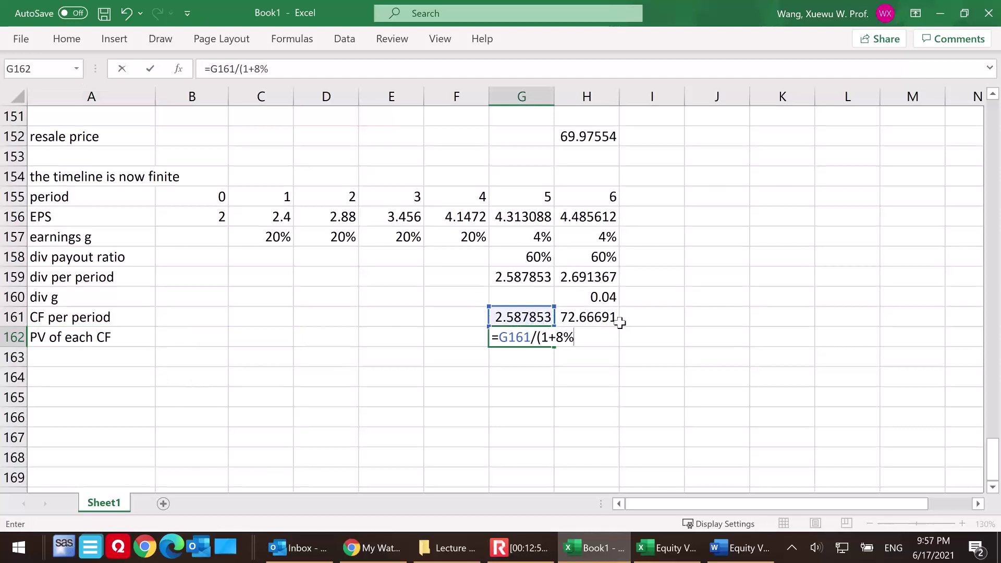
pyautogui.write(')^')
pyautogui.click(526, 201)
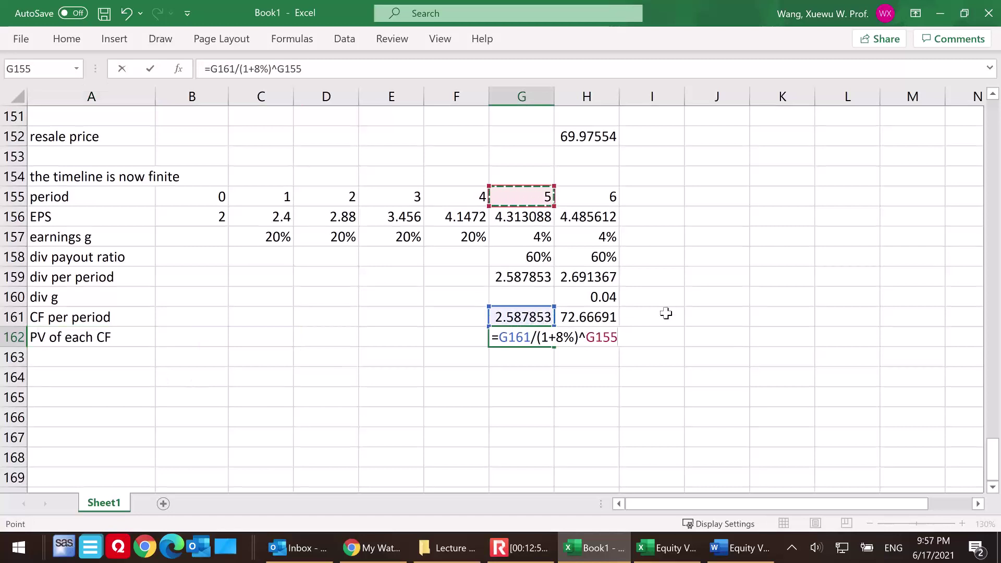
pyautogui.press('Return')
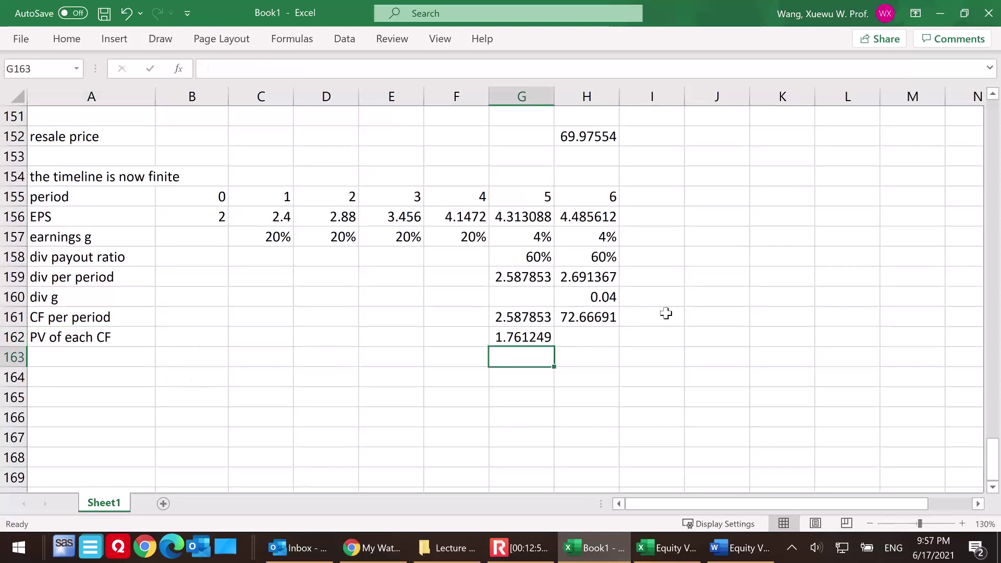
pyautogui.click(522, 336)
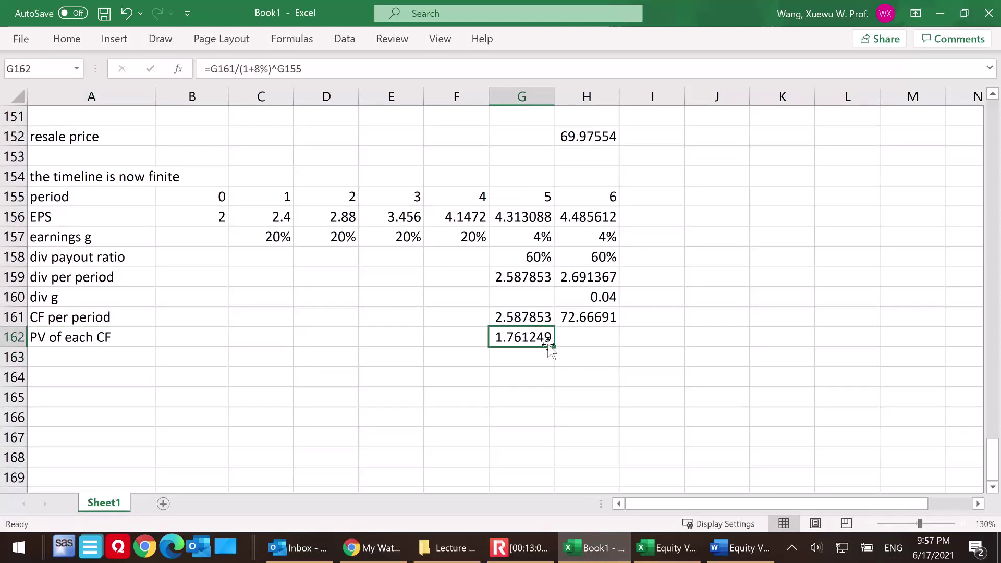
# - Fill the present value formula into H162, then total G162:H162 in B163 with a SUM formula labelled "PV of all CFs"
pyautogui.moveTo(557, 347); pyautogui.dragTo(597, 358)
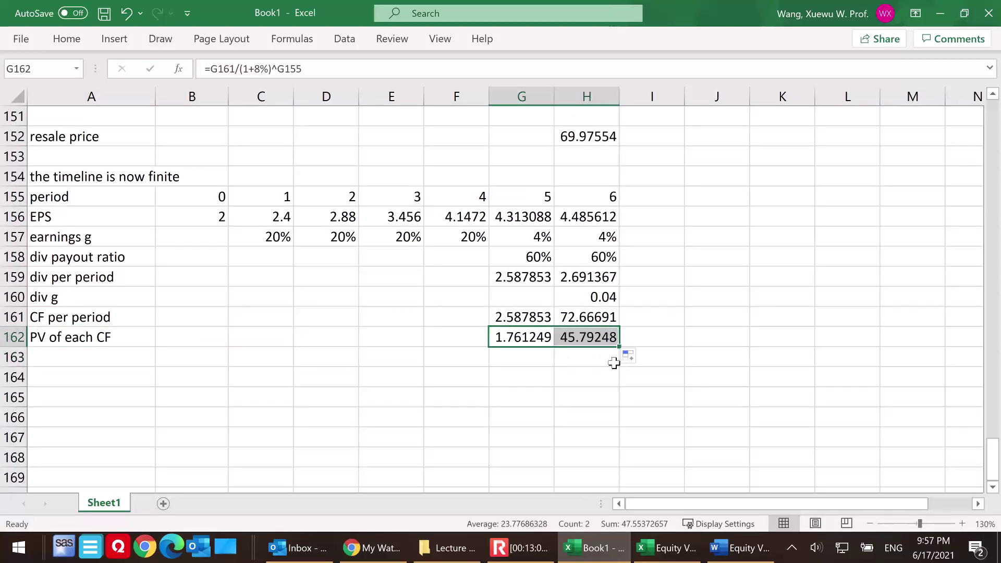
pyautogui.click(89, 358)
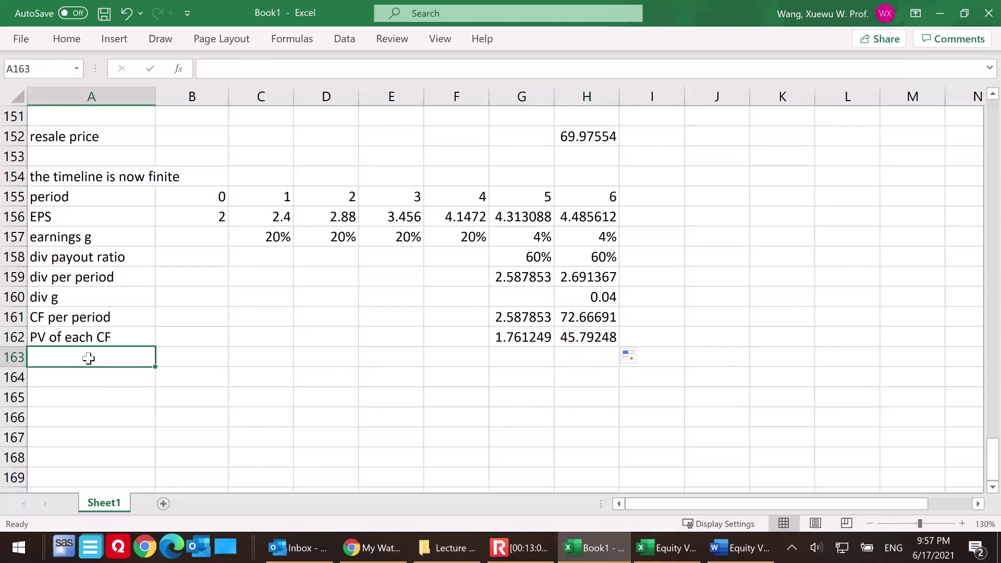
pyautogui.write('PV of all CFs')
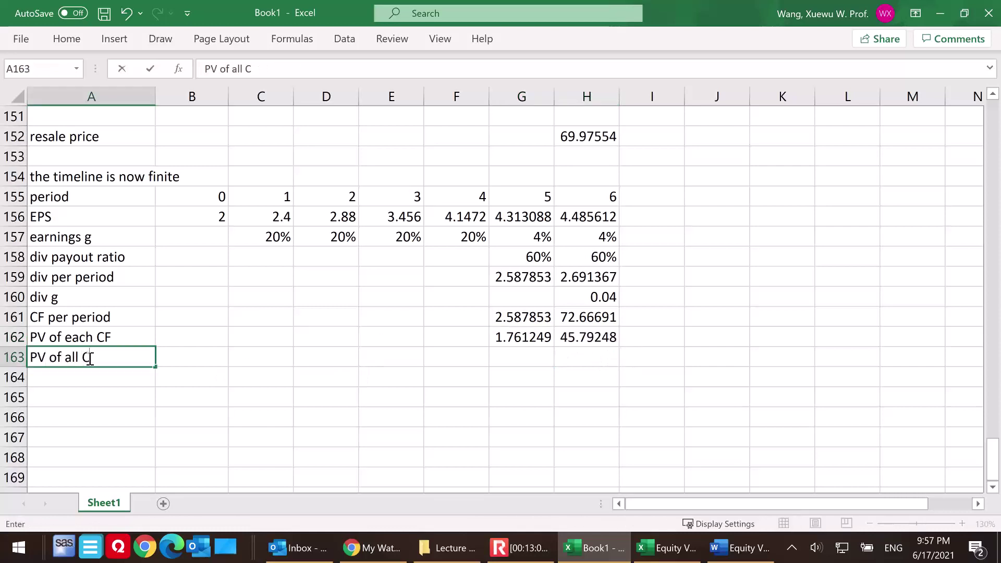
pyautogui.click(196, 358)
pyautogui.write('=sum(')
pyautogui.moveTo(497, 341); pyautogui.dragTo(572, 338)
pyautogui.write(')')
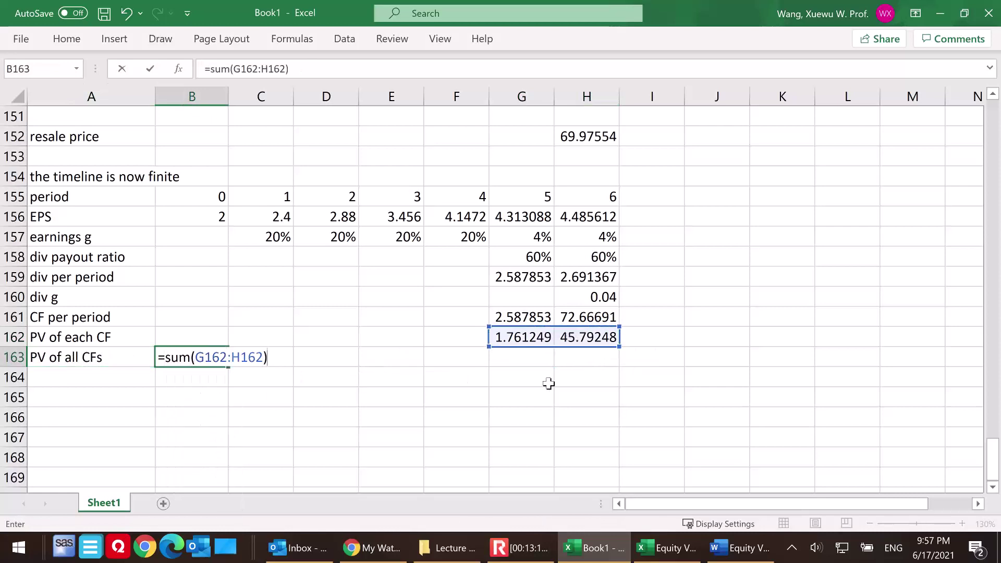
pyautogui.press('Return')
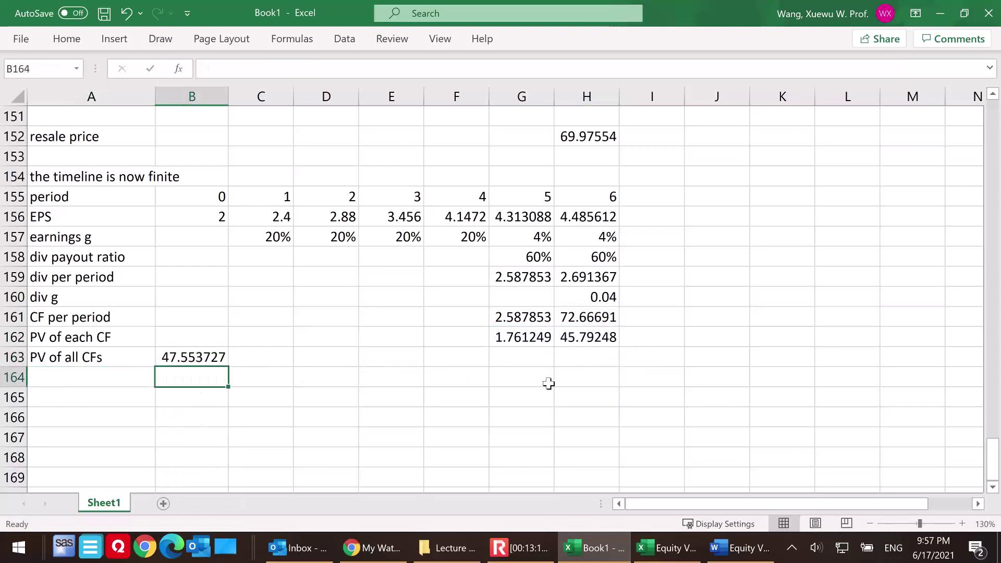
# - Label A164 "Alternatively," and calculate the net present value in B164 with the formula =NPV(8%,C161:H161)
pyautogui.click(82, 382)
pyautogui.write('Altern')
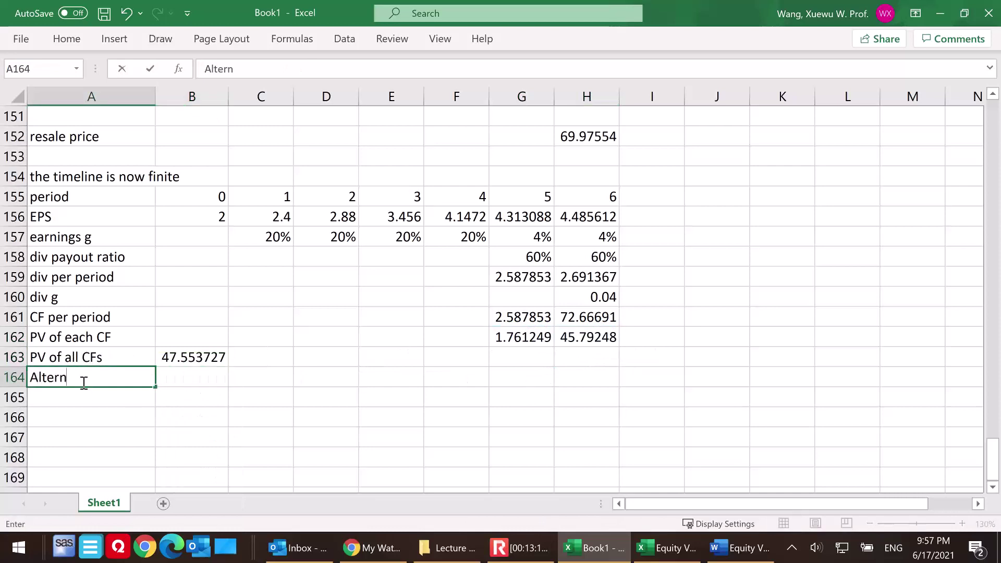
pyautogui.write('atively,')
pyautogui.click(192, 379)
pyautogui.write('=npv(')
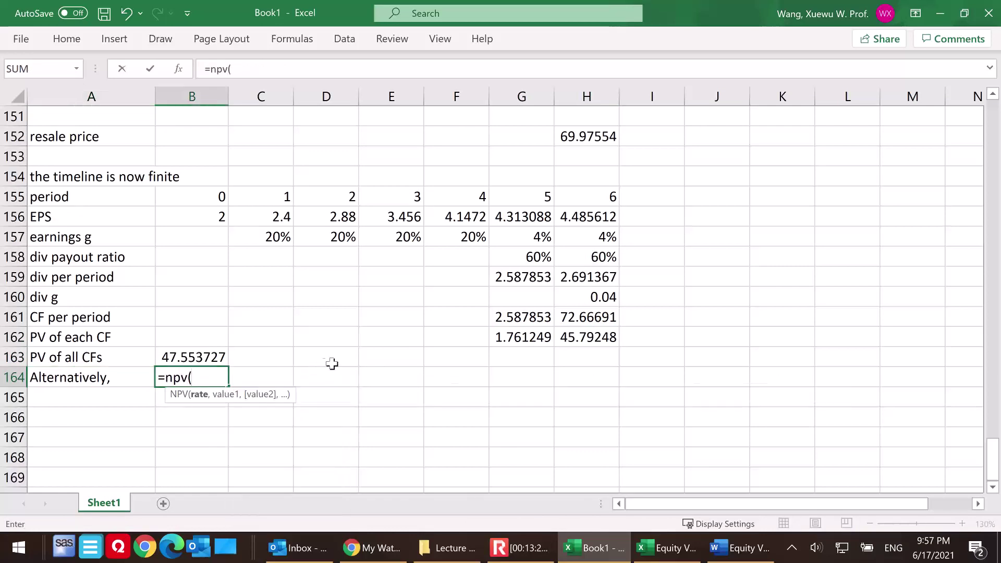
pyautogui.write('8%,')
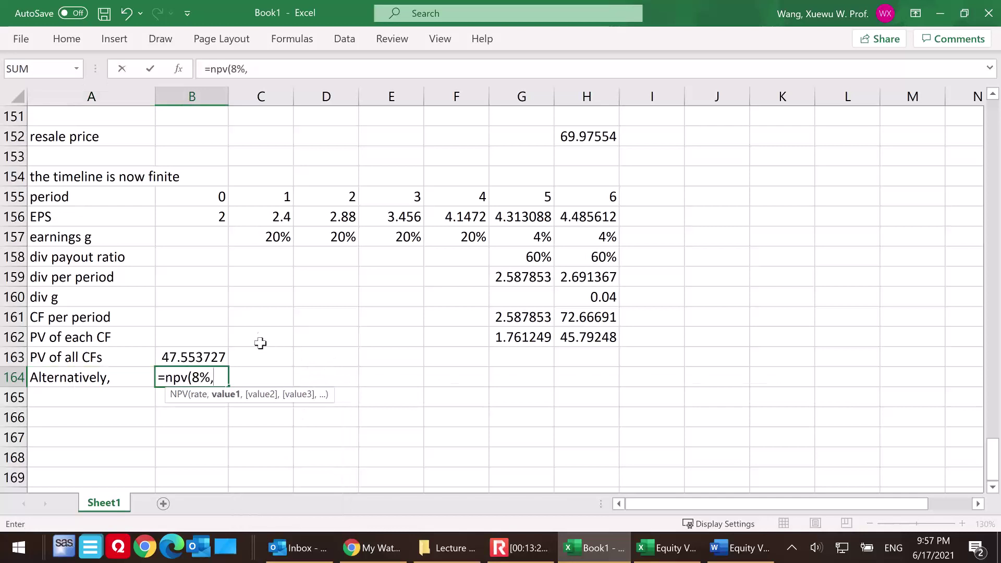
pyautogui.click(254, 317)
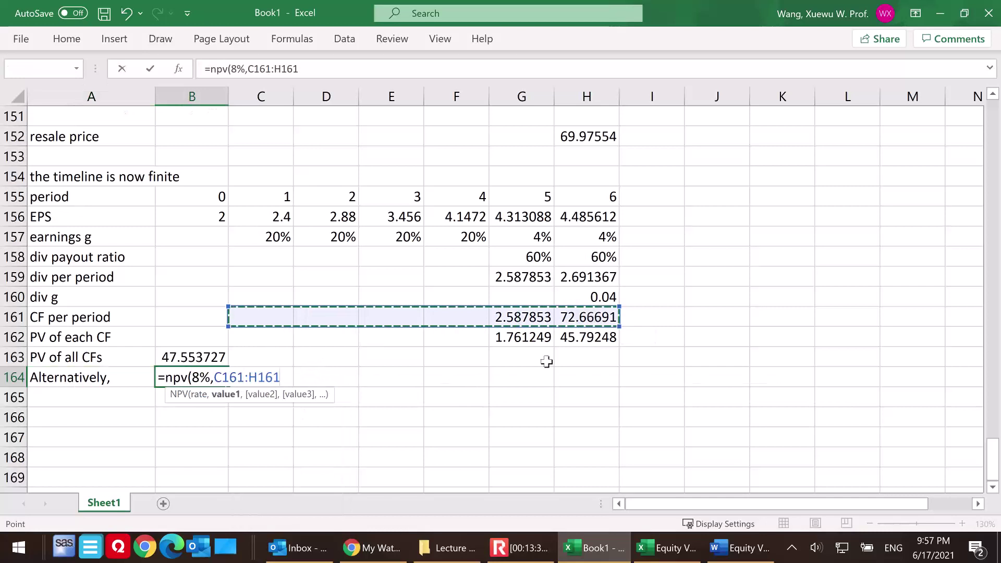
pyautogui.hotkey('ctrl', 'Return')
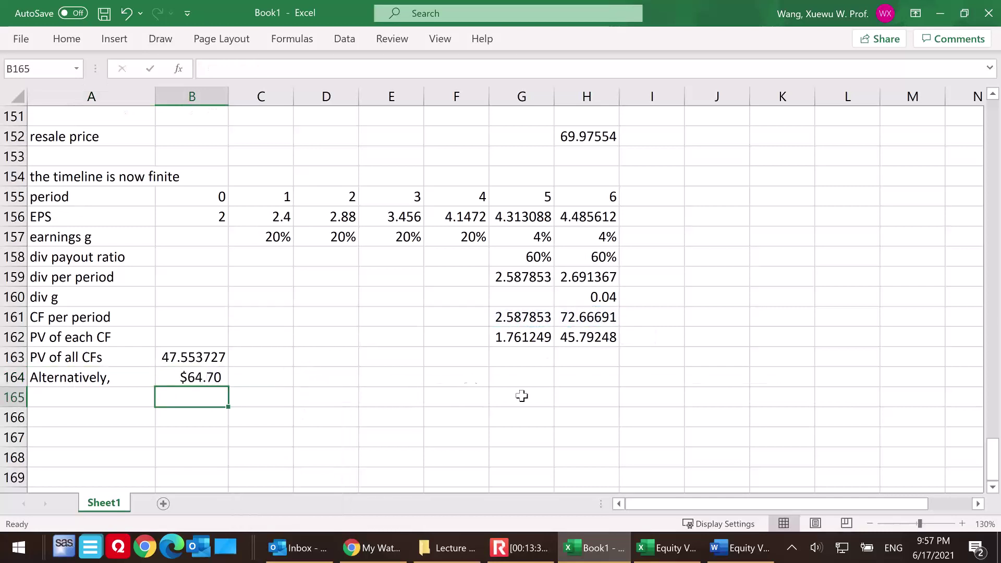
pyautogui.doubleClick(194, 373)
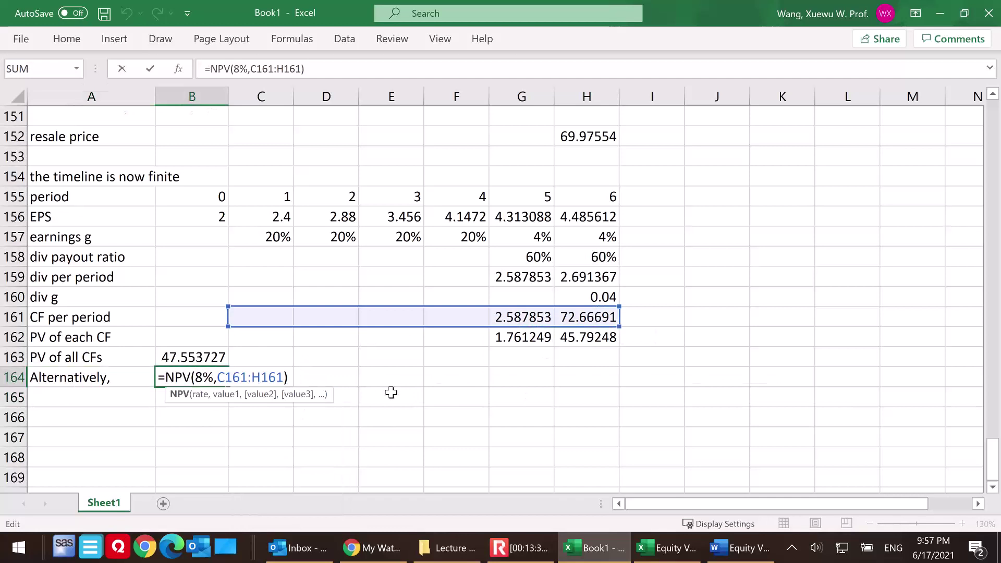
pyautogui.press('Escape')
# - Enter 0 as the cash flow for periods 1 to 4 in C161:F161 and recheck the NPV formula in B164
pyautogui.click(255, 305)
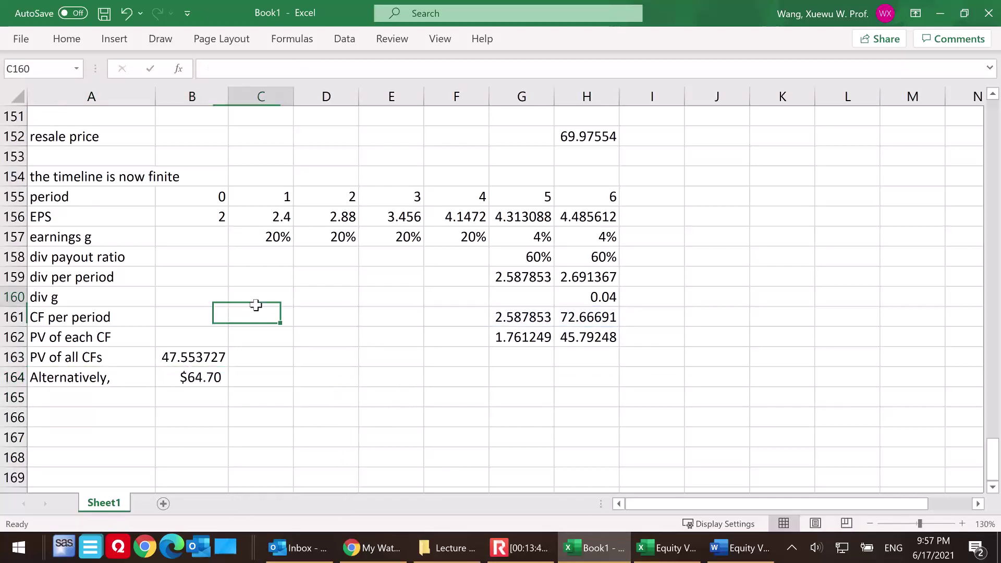
pyautogui.click(441, 319)
pyautogui.write('0')
pyautogui.click(383, 320)
pyautogui.write('0')
pyautogui.click(313, 320)
pyautogui.write('0')
pyautogui.click(258, 320)
pyautogui.write('0')
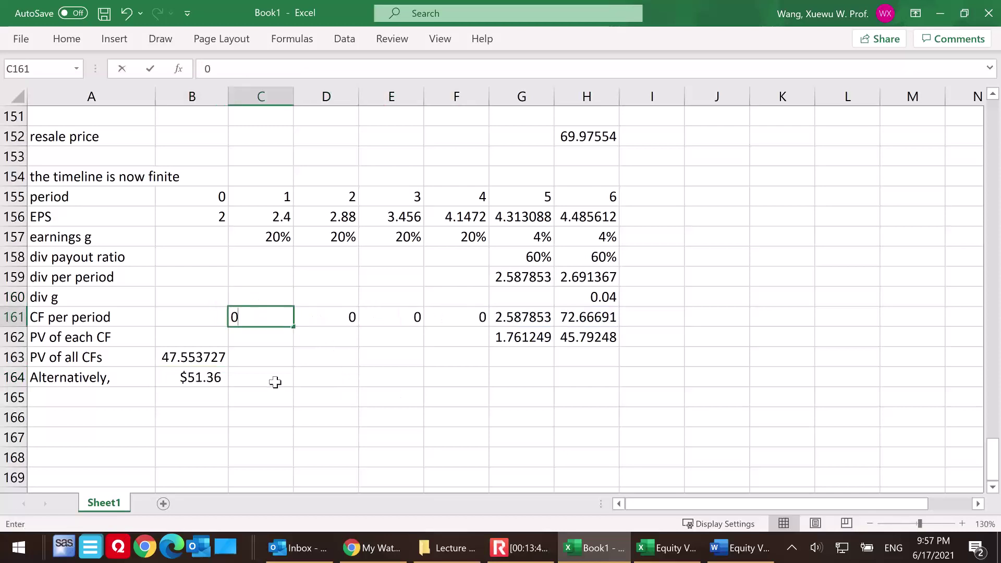
pyautogui.press('Return')
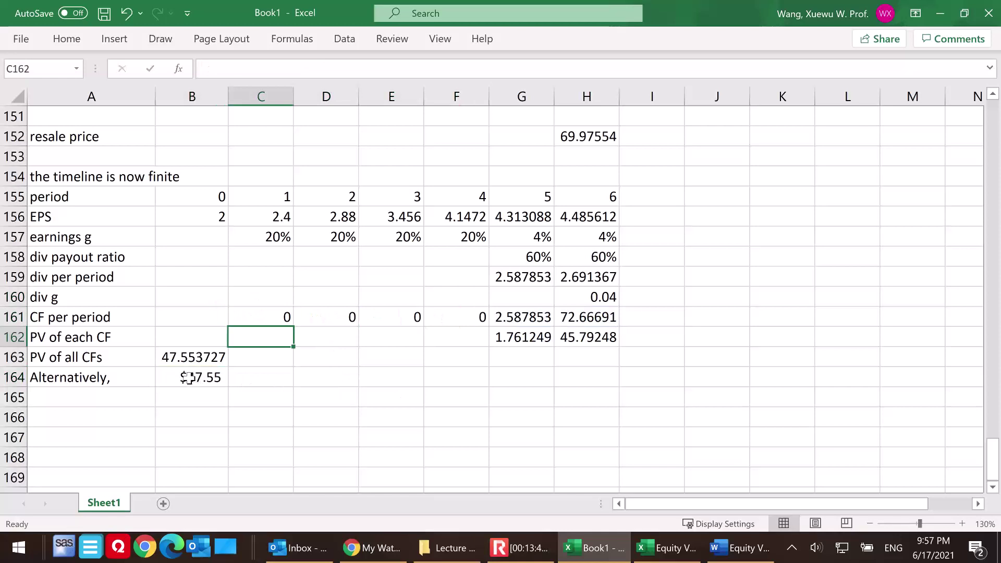
pyautogui.doubleClick(187, 378)
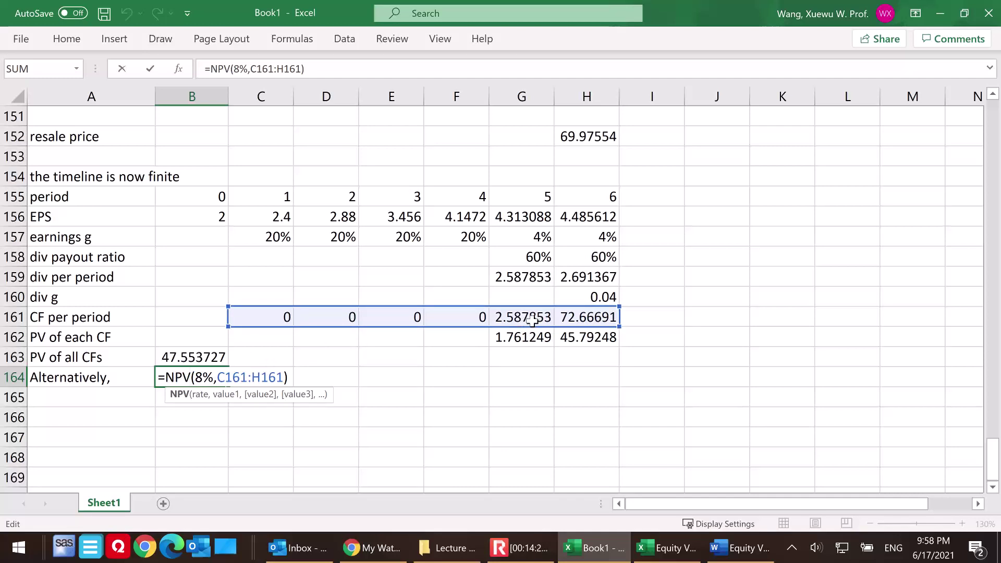
pyautogui.press('Return')
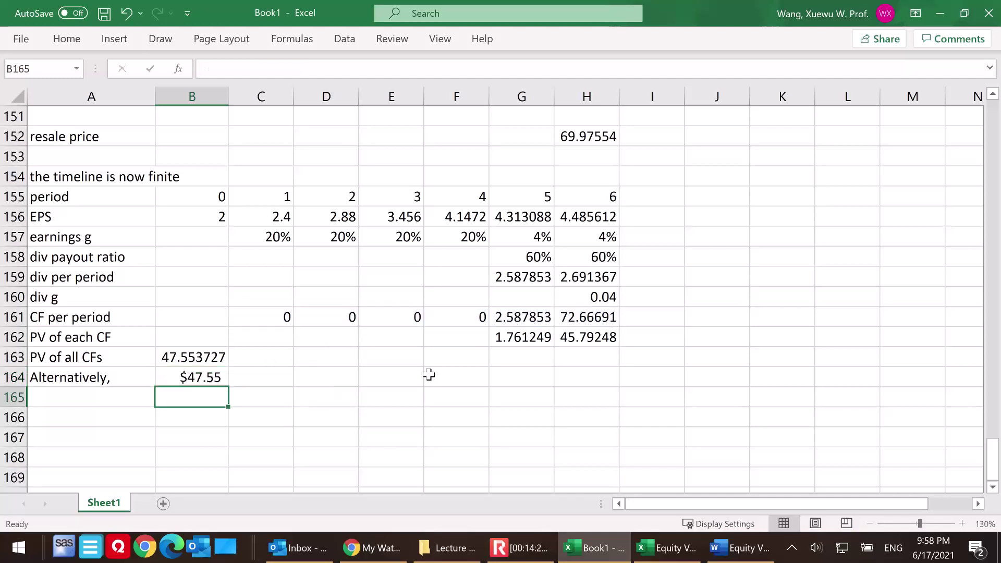
# - Add the note "(stock price today)" in A165
pyautogui.click(60, 398)
pyautogui.write('(')
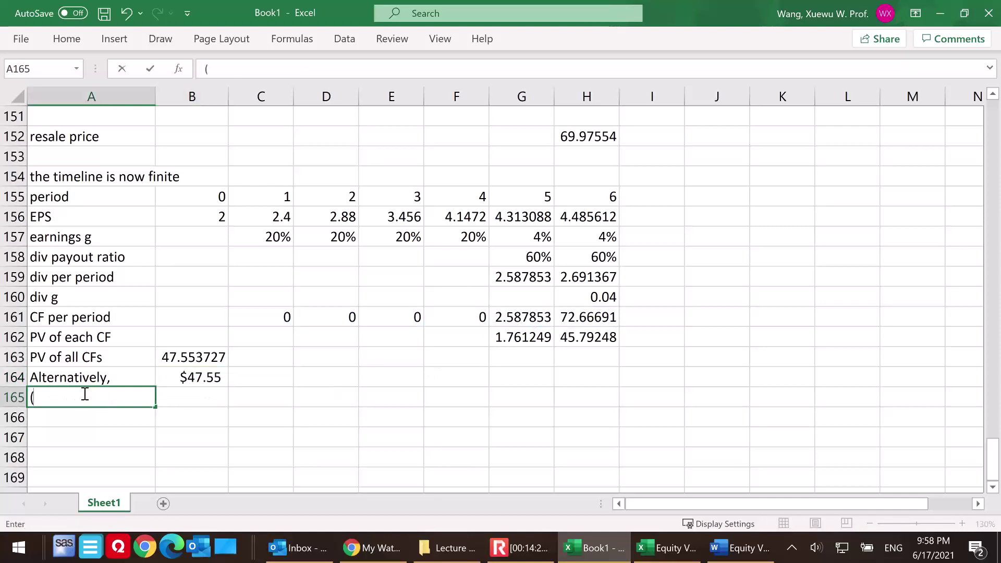
pyautogui.write('stock price today)')
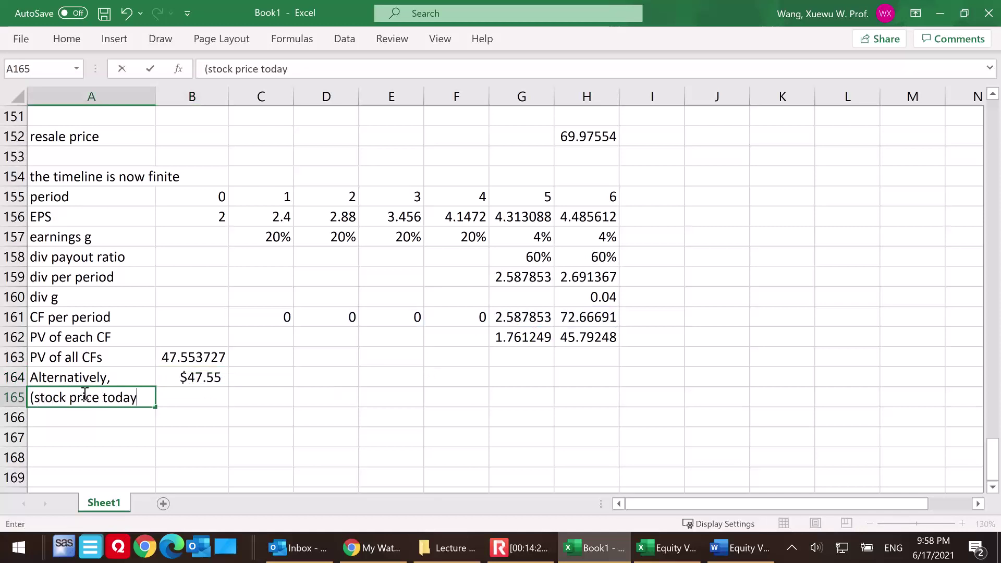
pyautogui.click(62, 433)
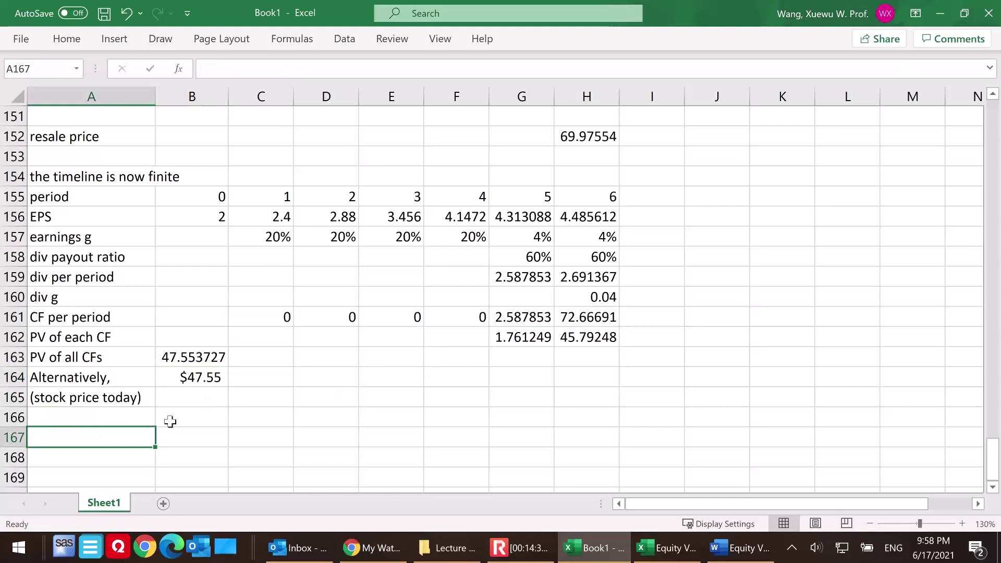
# - Review the Small Fry valuation and the earlier dividend discount sections, back to the list of valuation models at the start of the sheet
pyautogui.scroll(1, 260, 379)
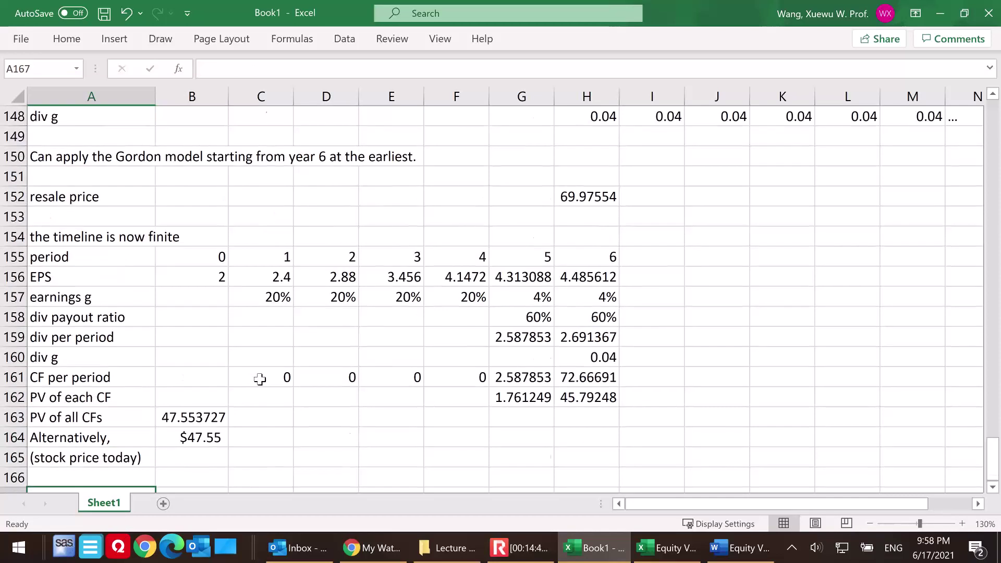
pyautogui.scroll(1, 260, 379)
pyautogui.scroll(-1, 280, 375)
pyautogui.scroll(-1, 365, 328)
pyautogui.scroll(1, 350, 329)
pyautogui.scroll(-1, 356, 332)
pyautogui.scroll(-1, 356, 332)
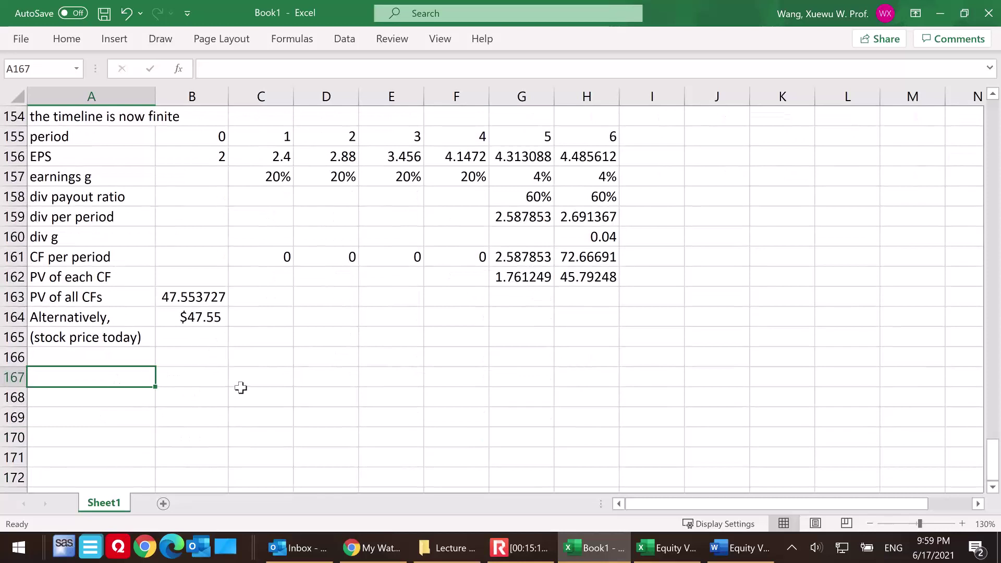
pyautogui.scroll(10, 251, 379)
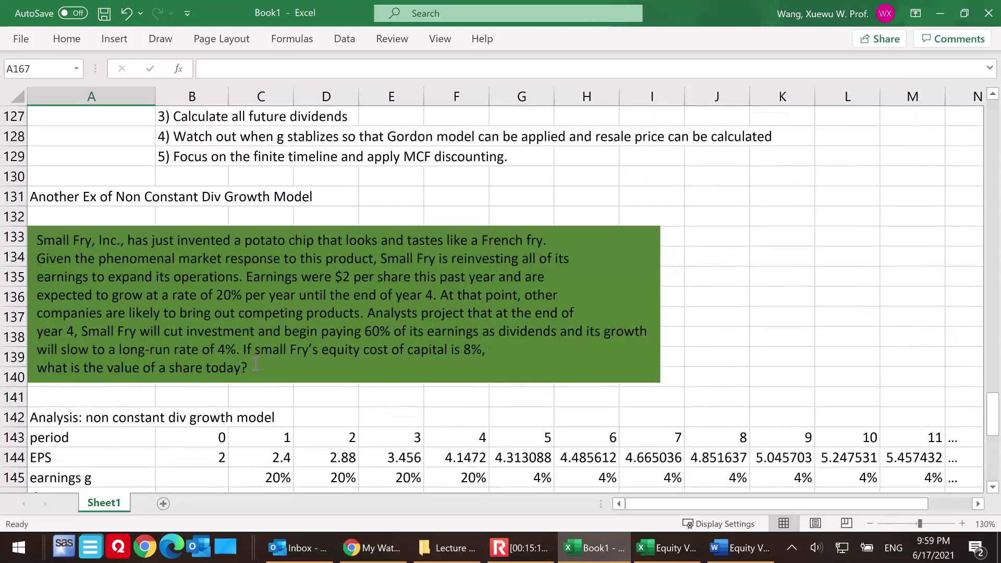
pyautogui.scroll(7, 253, 363)
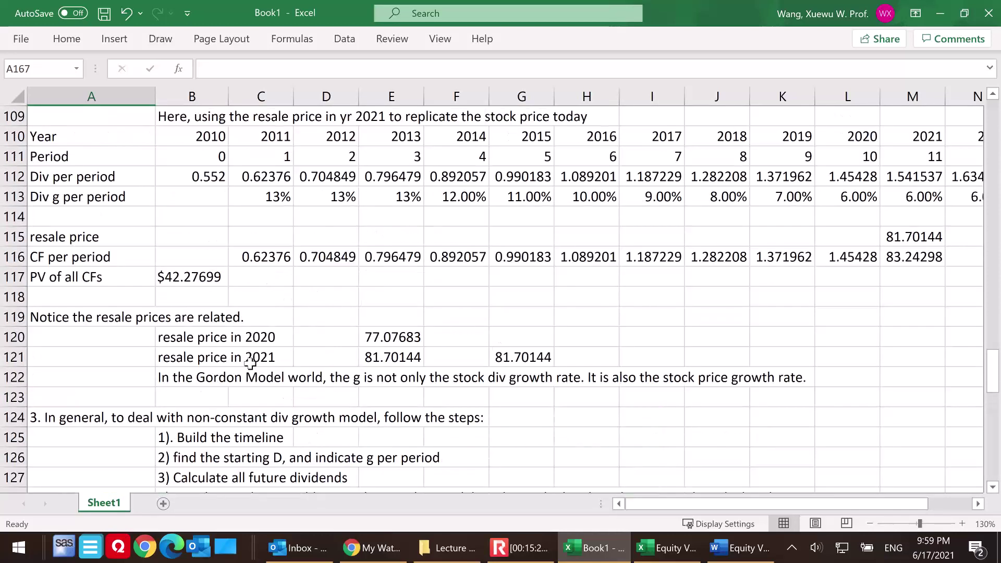
pyautogui.scroll(2, 250, 363)
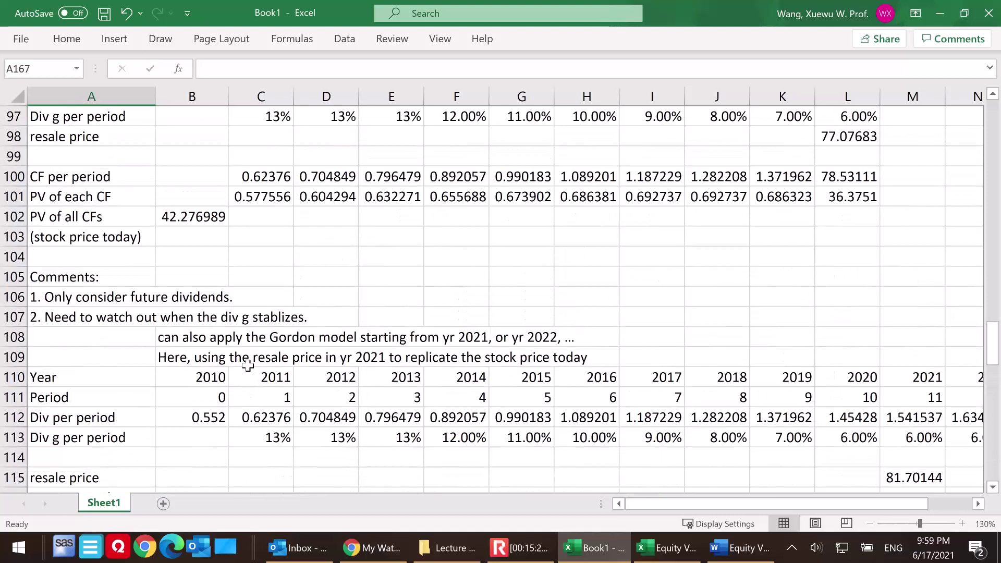
pyautogui.scroll(6, 247, 365)
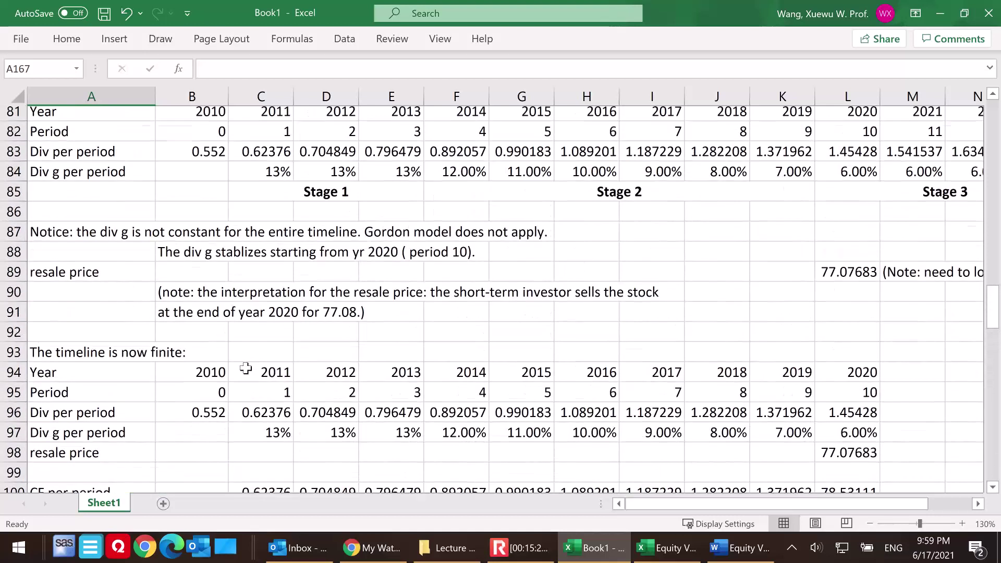
pyautogui.scroll(7, 245, 368)
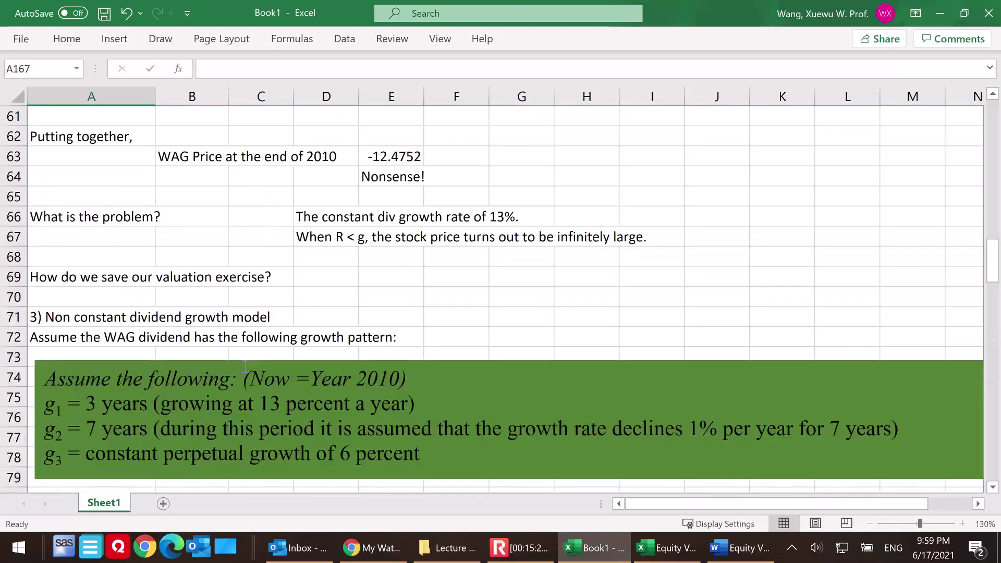
pyautogui.scroll(2, 244, 367)
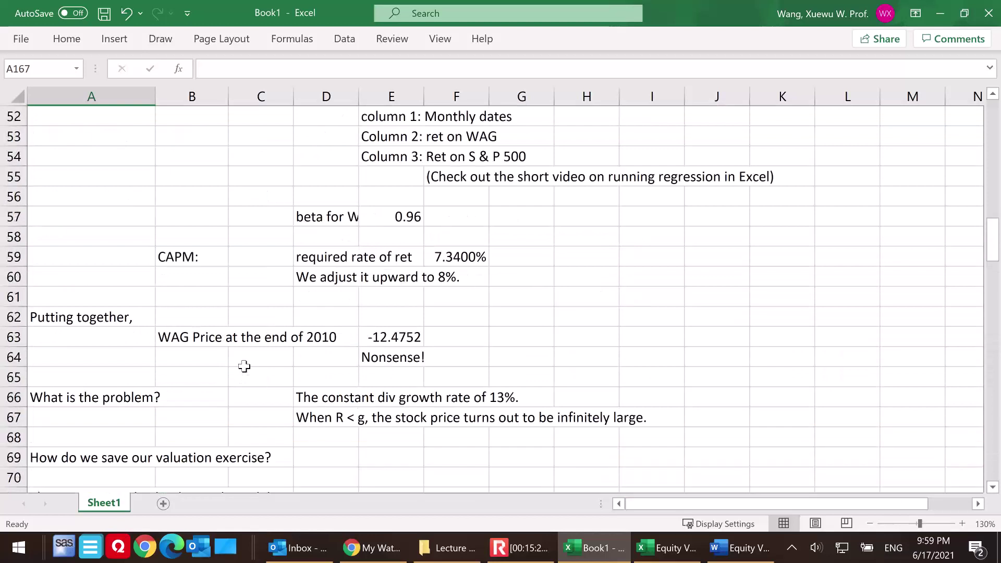
pyautogui.scroll(7, 244, 367)
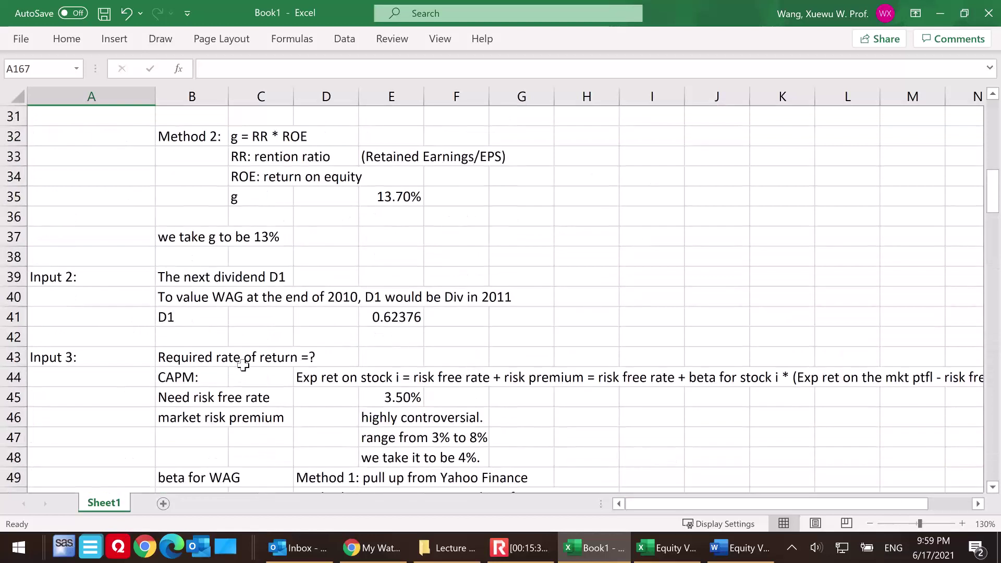
pyautogui.scroll(6, 240, 363)
pyautogui.scroll(4, 240, 363)
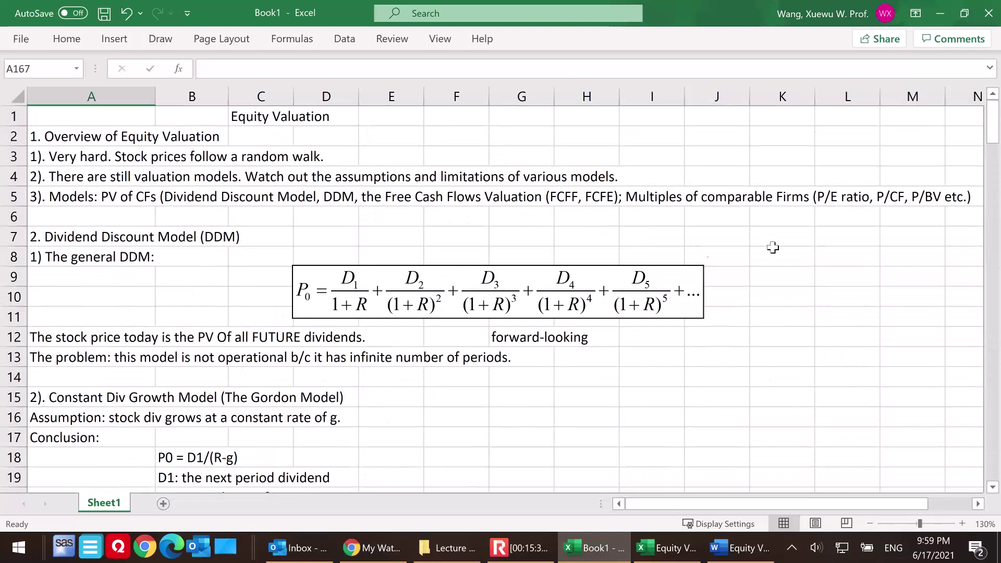
# - Enter the section heading "3. Free Cash Flows Valuation Approach" in A167, below the Small Fry valuation
pyautogui.moveTo(992, 131); pyautogui.dragTo(970, 487)
pyautogui.scroll(-3, 294, 417)
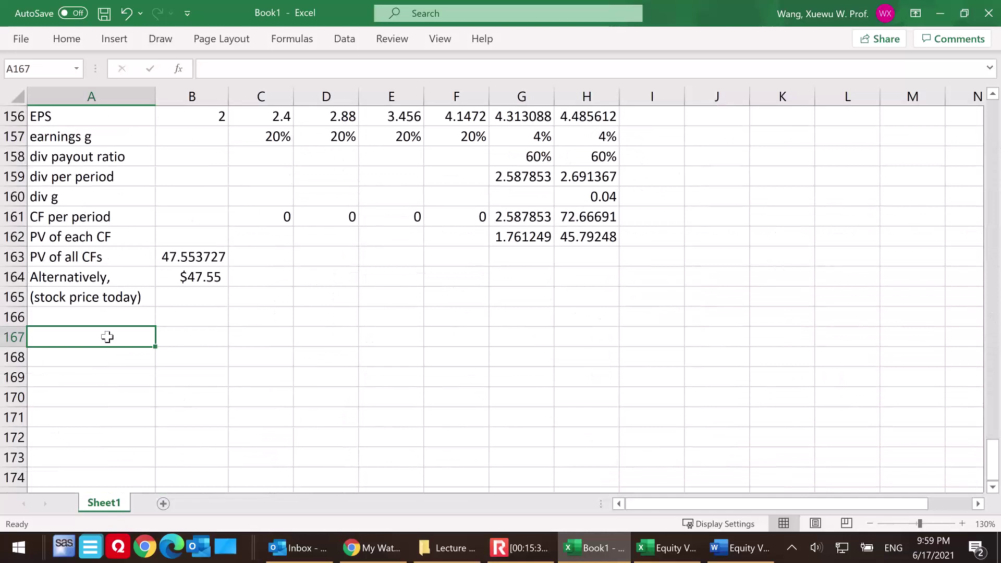
pyautogui.scroll(-2, 107, 335)
pyautogui.write('3.')
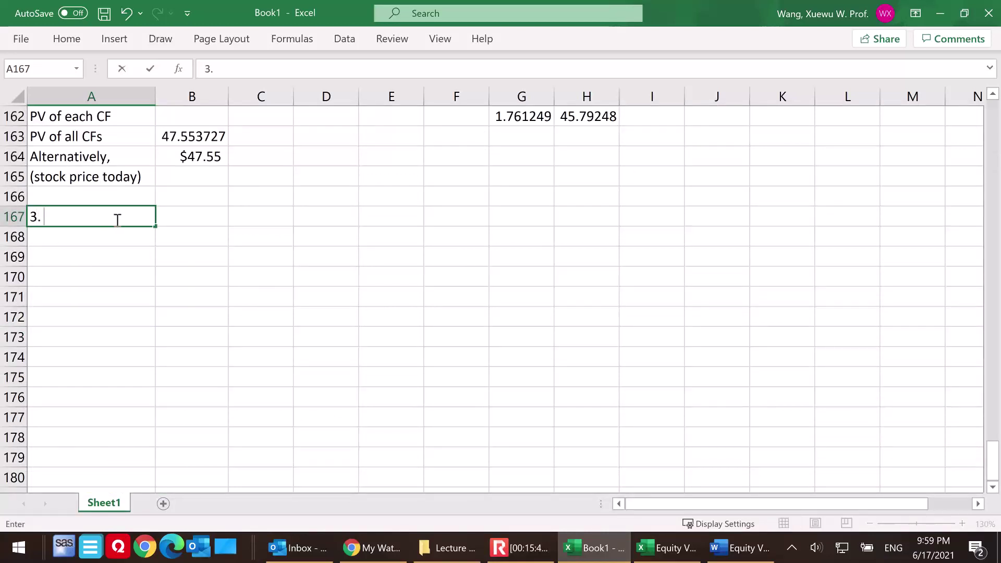
pyautogui.write(' Free Cash Flows Valuation Approach')
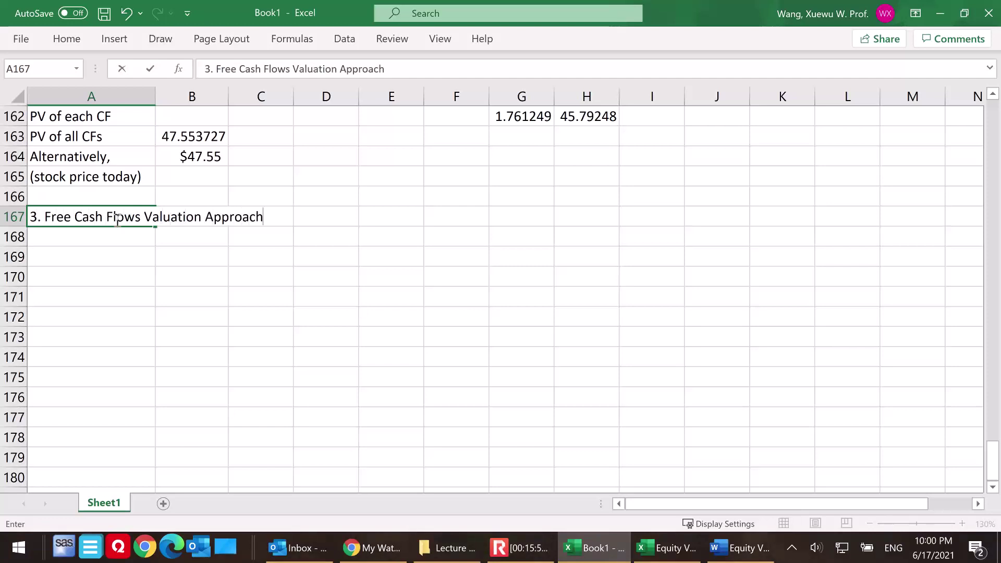
# - Enter "1) There are two kinds of Free Cash Flowss" in A168, with FCFF in B169 and FCFE in B170
pyautogui.click(63, 243)
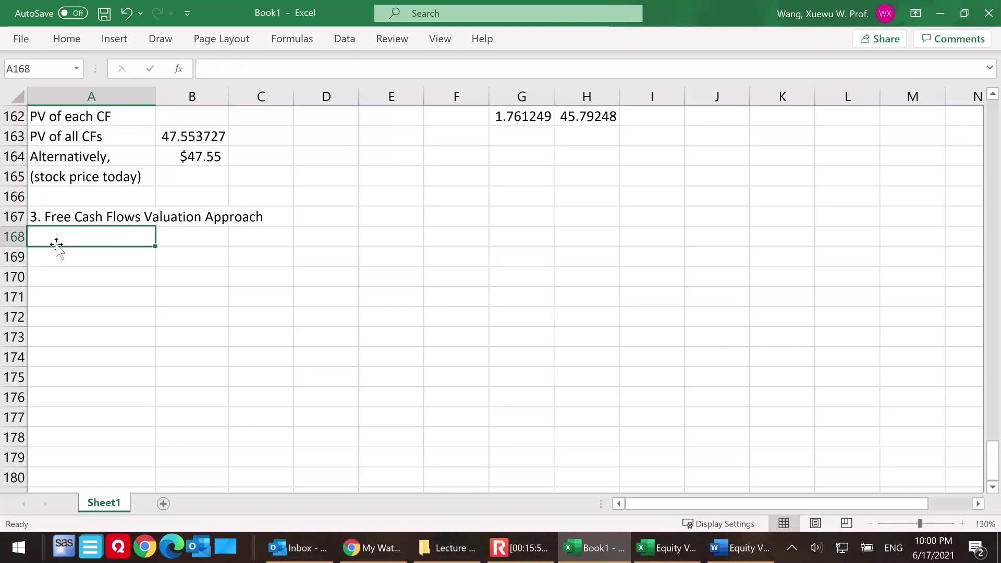
pyautogui.write('1) There are two kinds of Free Cash Flows')
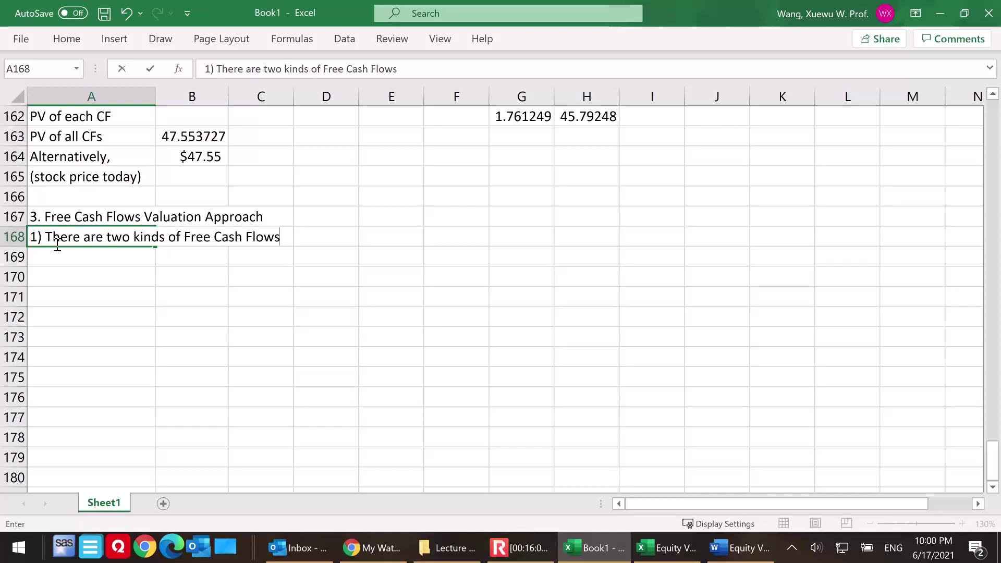
pyautogui.write('s')
pyautogui.click(191, 254)
pyautogui.write('FCFF')
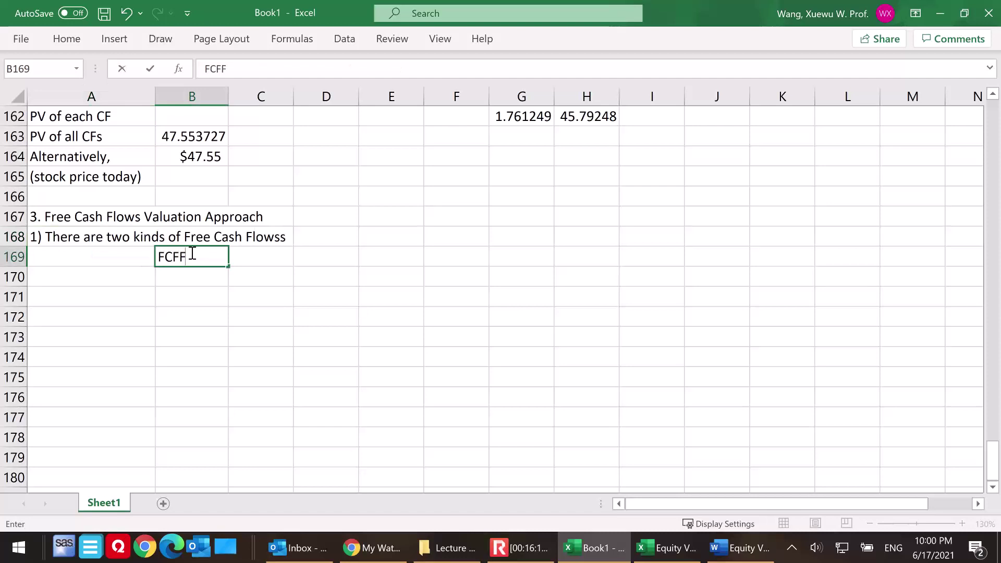
pyautogui.click(194, 278)
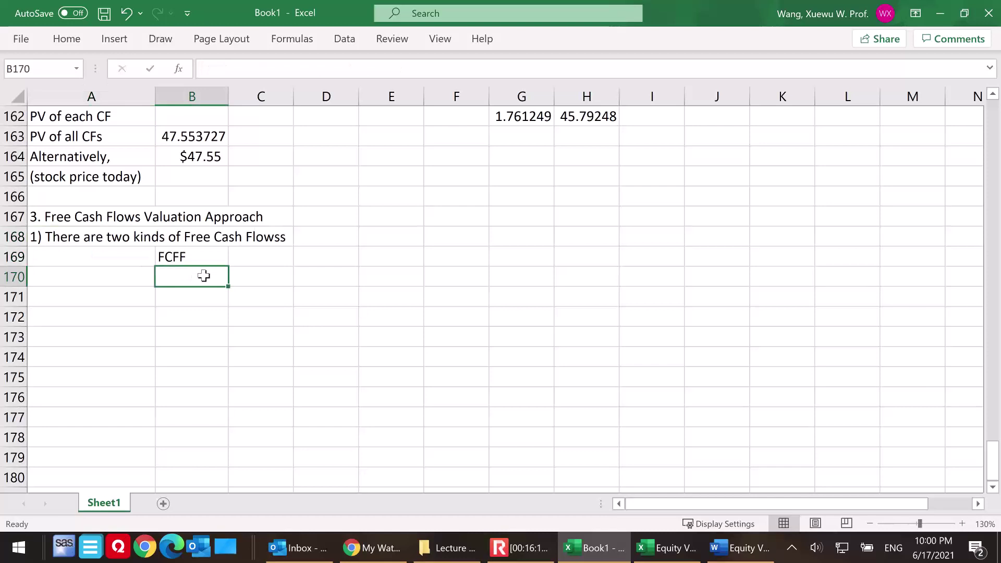
pyautogui.write('FCFE')
pyautogui.click(281, 259)
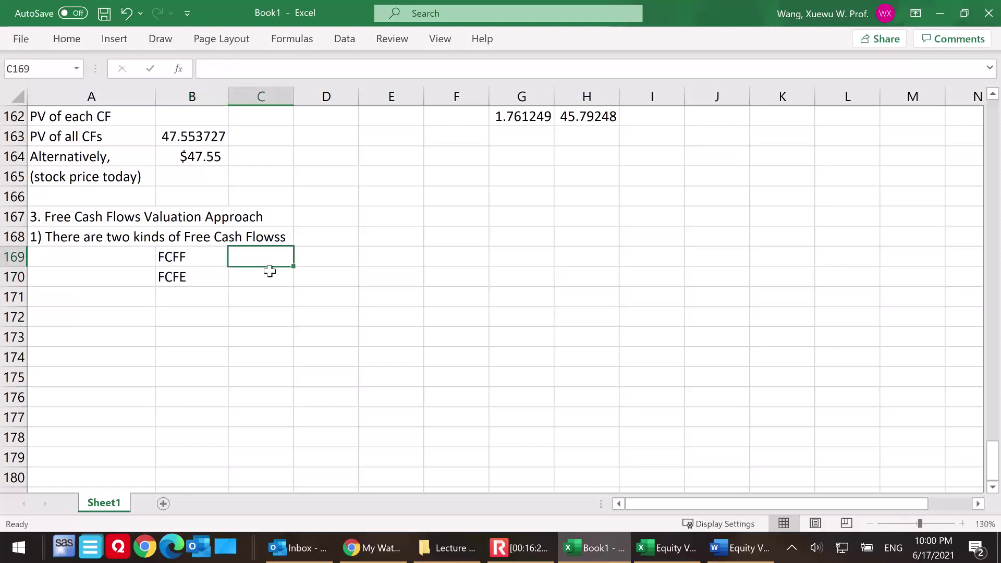
# - Bring the equation "FCFF = EBIT(1 - tc) + Depreciation − Capital Expenditures − Increase in NWC" over from the Word document into D169
pyautogui.click(737, 548)
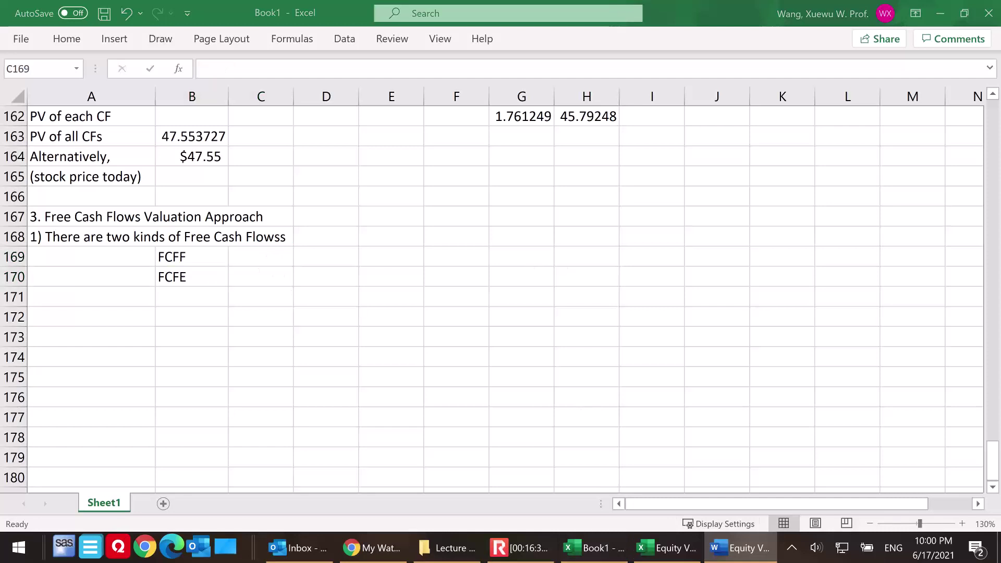
pyautogui.click(319, 255)
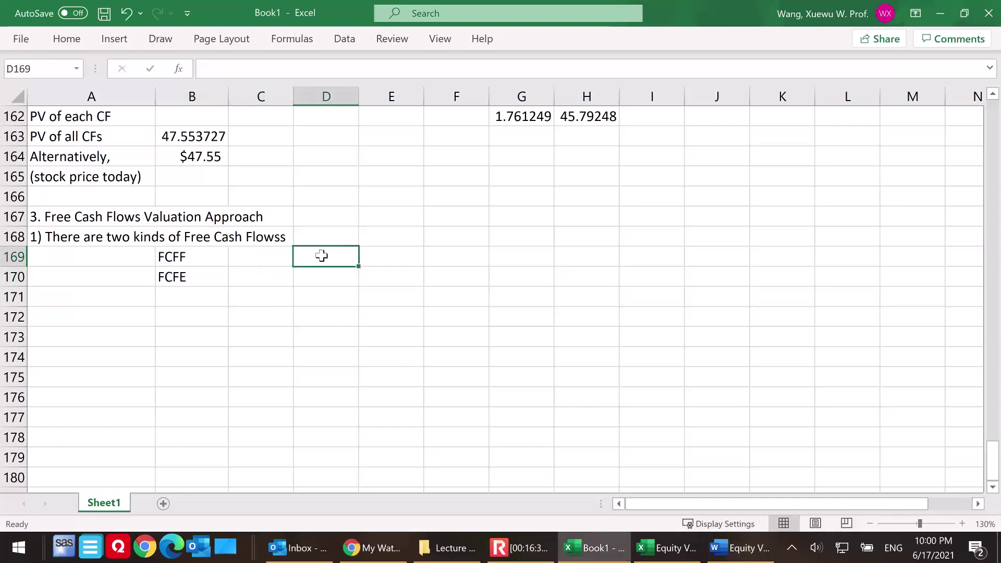
pyautogui.hotkey('ctrl', 'v')
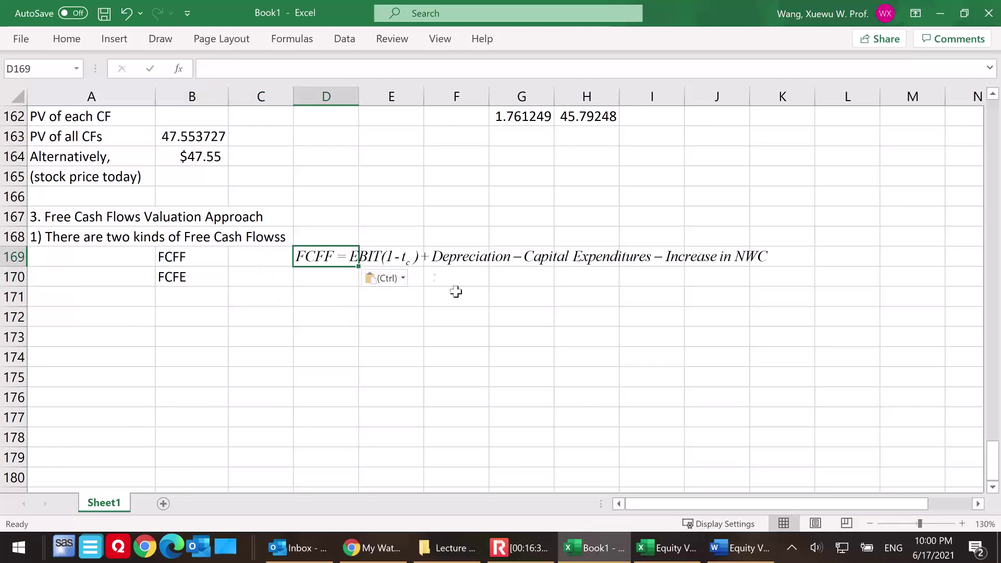
pyautogui.click(530, 335)
pyautogui.doubleClick(412, 260)
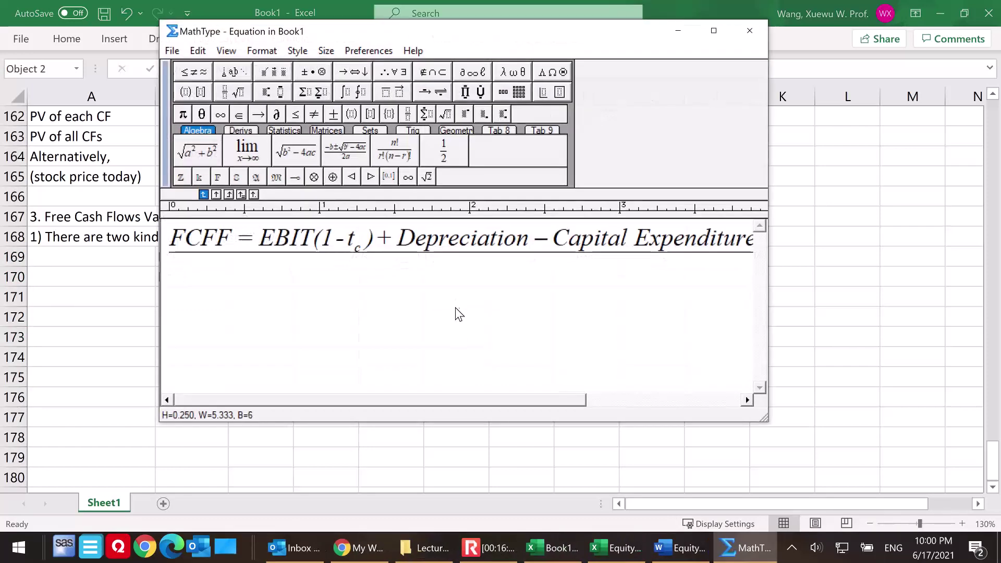
pyautogui.hotkey('ctrl', 'a')
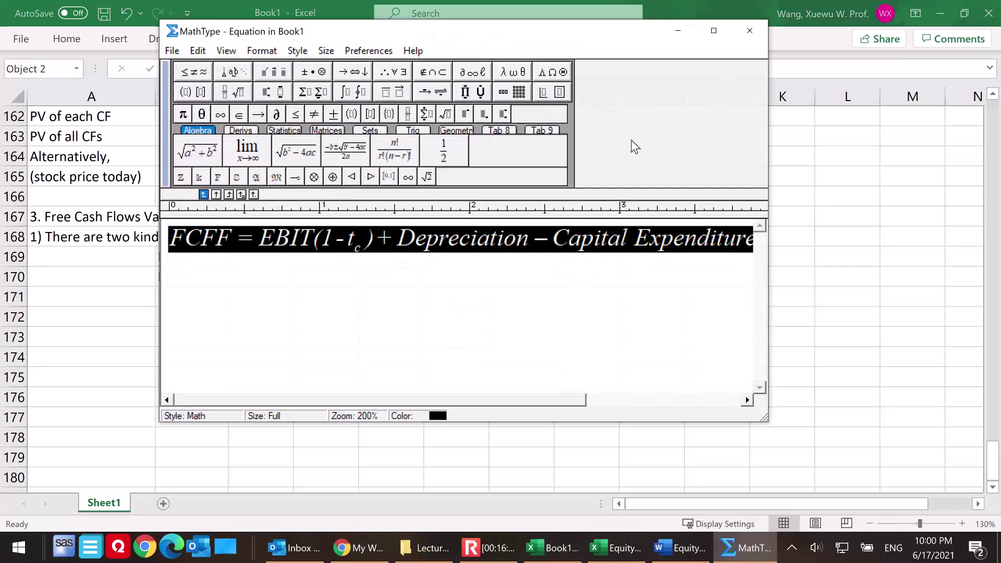
pyautogui.click(756, 36)
pyautogui.click(462, 317)
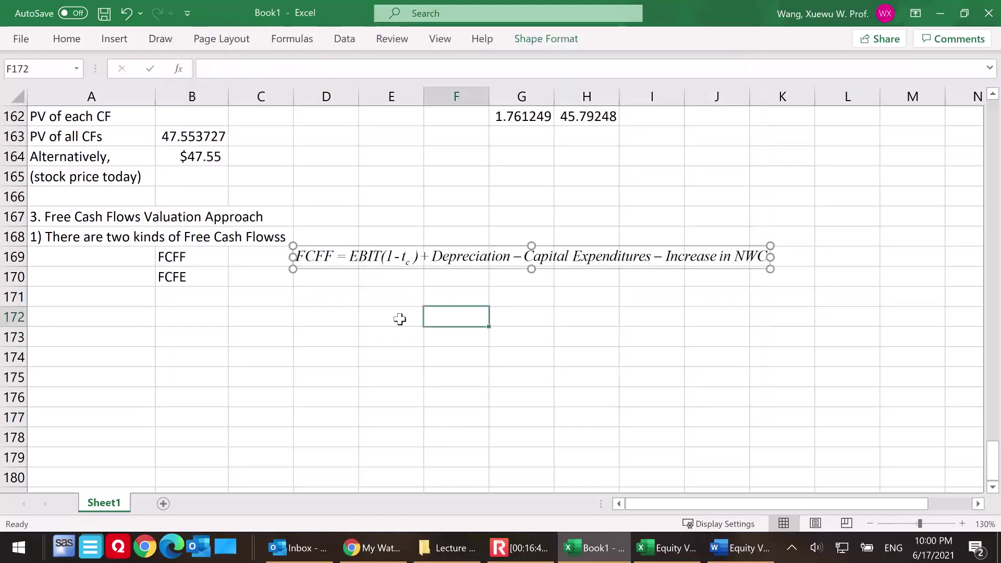
pyautogui.click(369, 311)
pyautogui.click(398, 262)
pyautogui.click(477, 349)
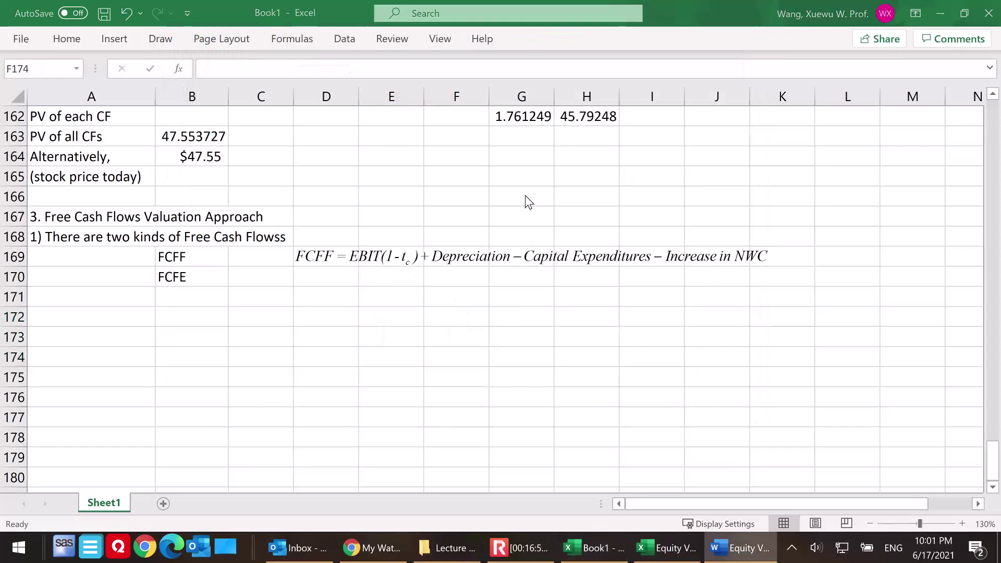
# - Paste the equation "FCFE = FCFF - Interest Expense·(1 - tc) + Increases in net debt" at D170
pyautogui.doubleClick(309, 277)
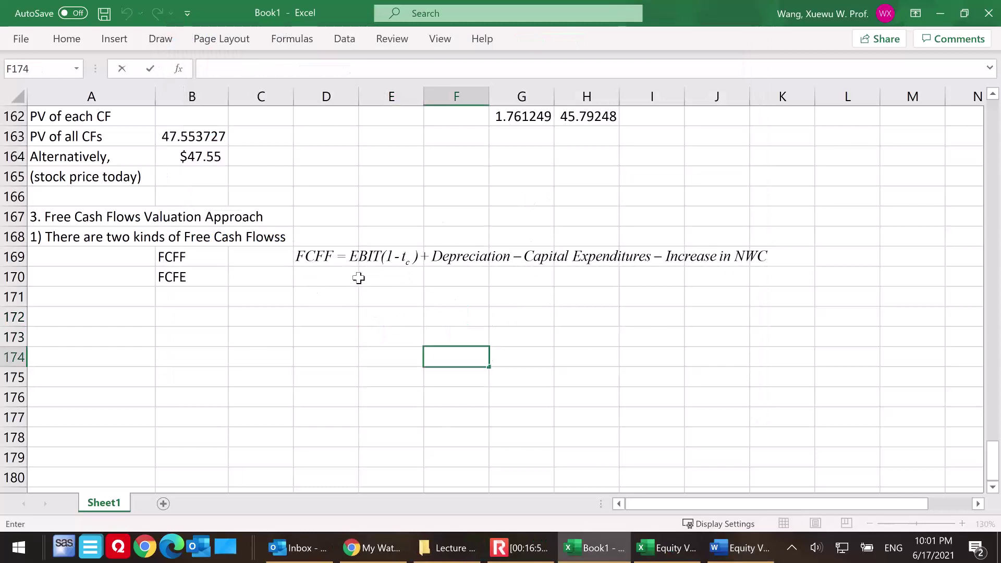
pyautogui.click(317, 277)
pyautogui.hotkey('ctrl', 'v')
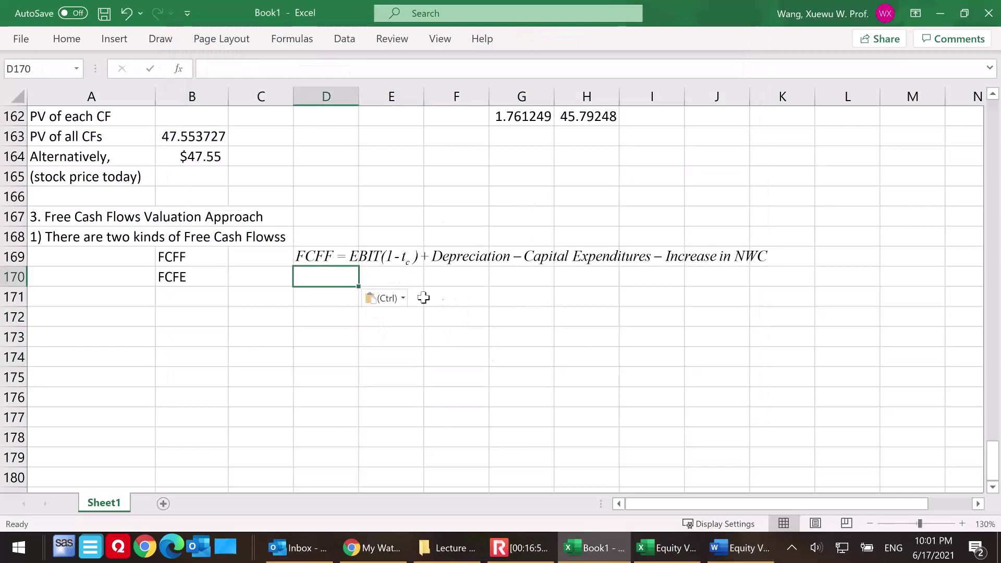
pyautogui.click(495, 358)
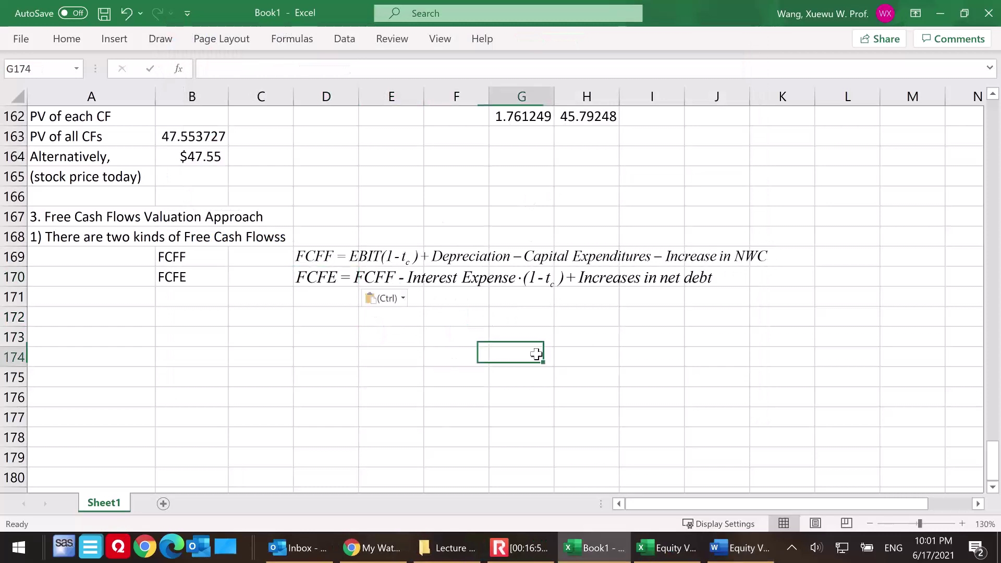
# - Enter the subheading "2). There are two kinds of discount rates:" in A172
pyautogui.click(262, 344)
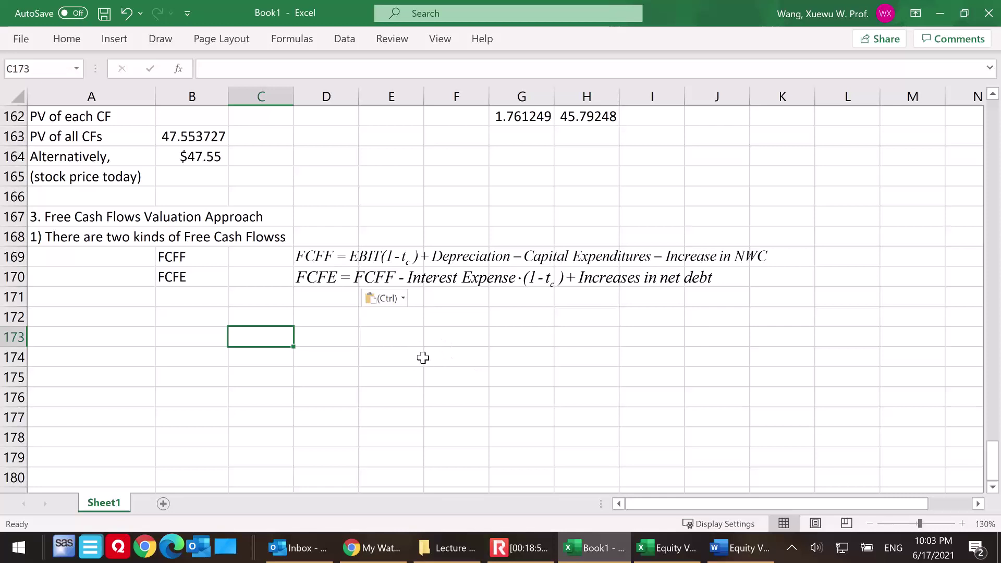
pyautogui.click(101, 321)
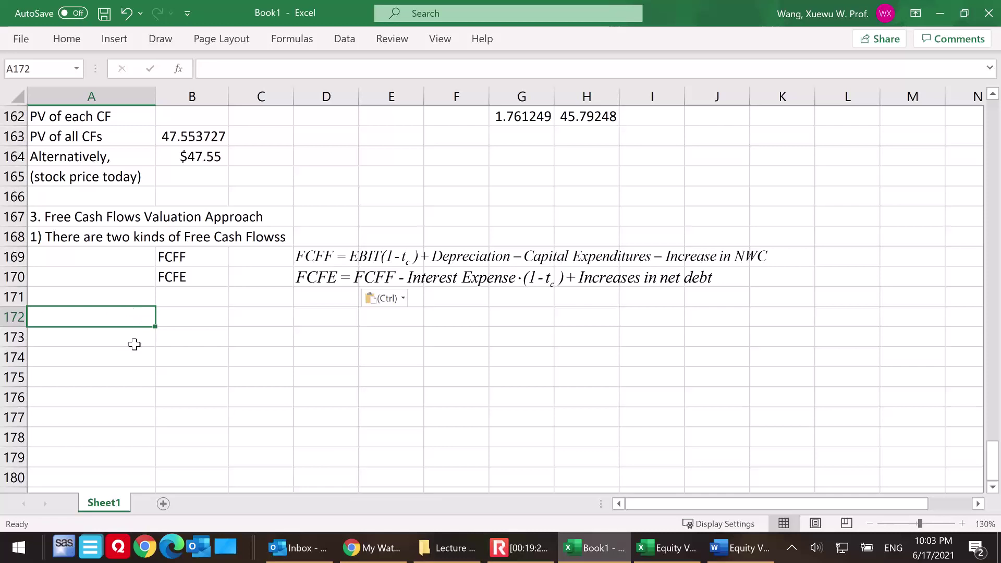
pyautogui.write('2).')
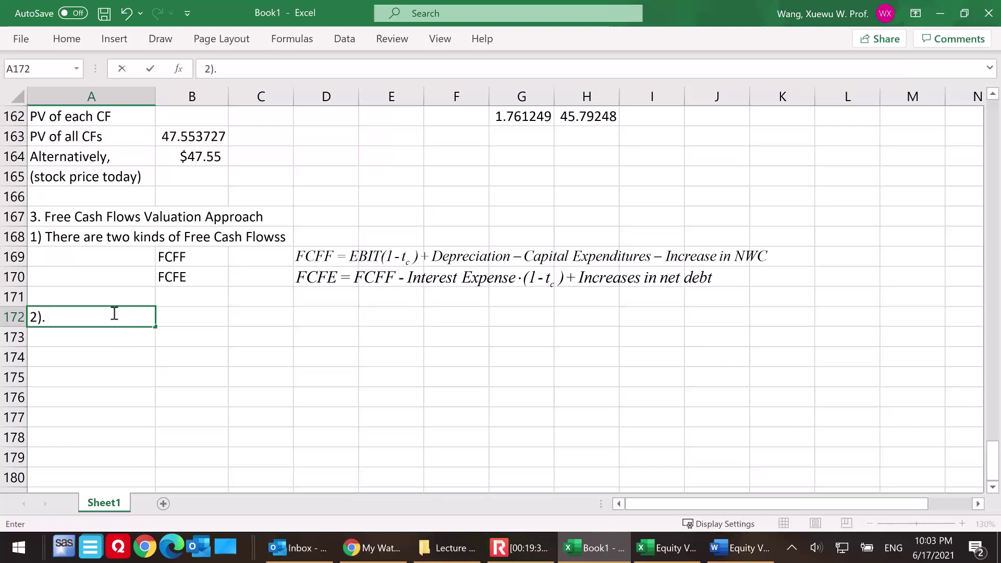
pyautogui.write(' There are two kinds of')
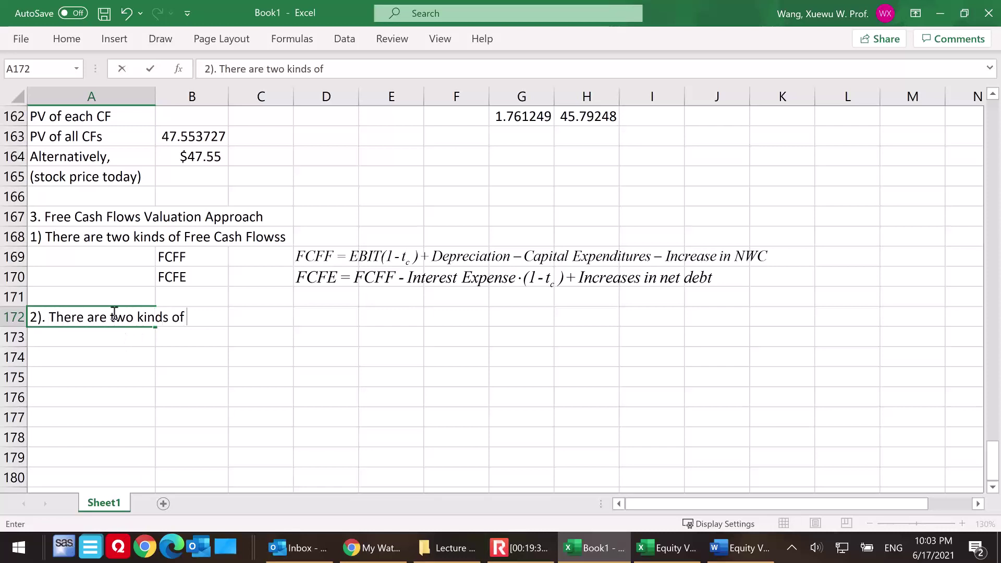
pyautogui.write(' discount')
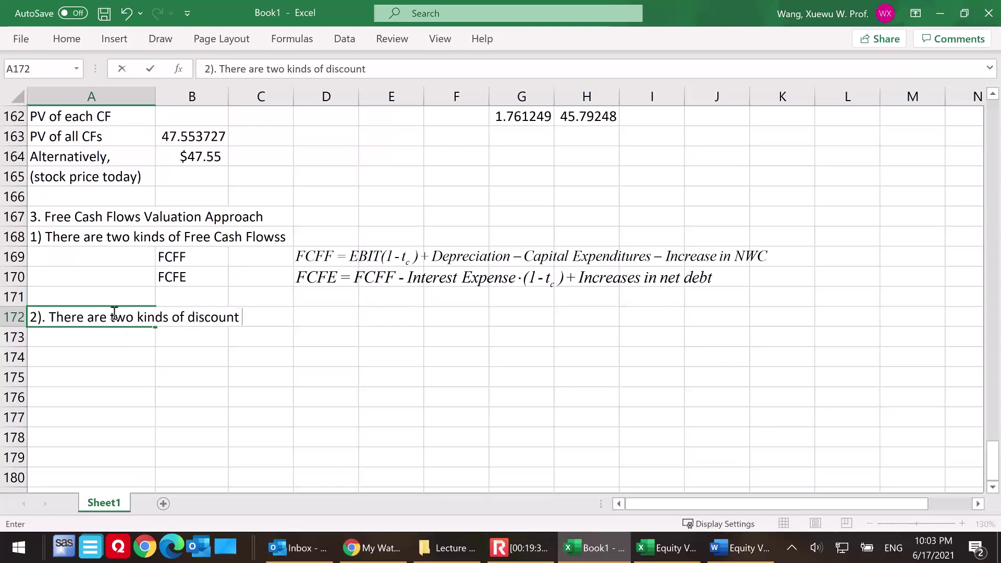
pyautogui.write(' rates:')
# - Enter "to discount the FCFF, use the WACC as the discount rate" in B173 and "to discount the FCFE, use the cost of equity" in B174
pyautogui.click(194, 341)
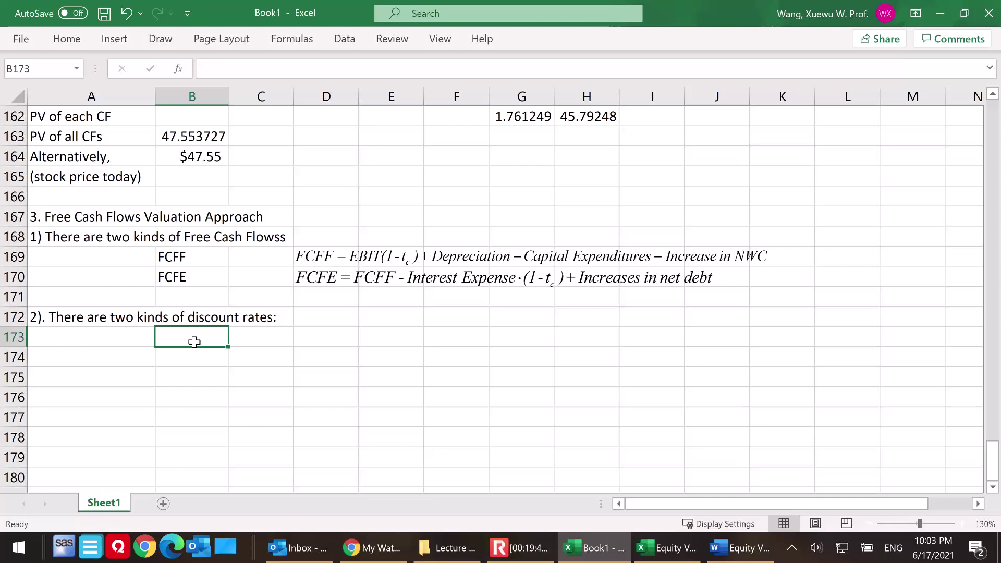
pyautogui.write('to discount the FCFF, use the WACC as the discount rate')
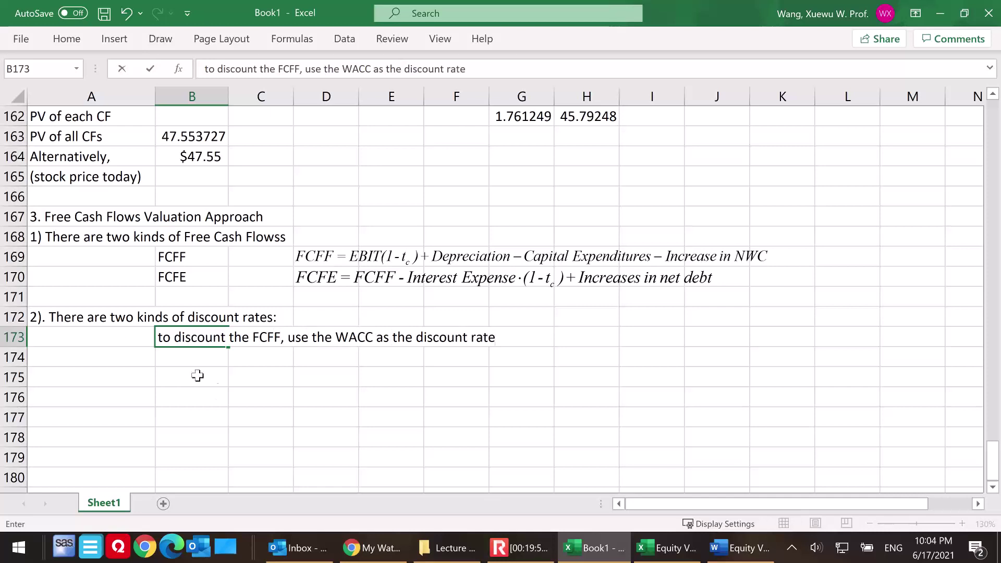
pyautogui.click(187, 356)
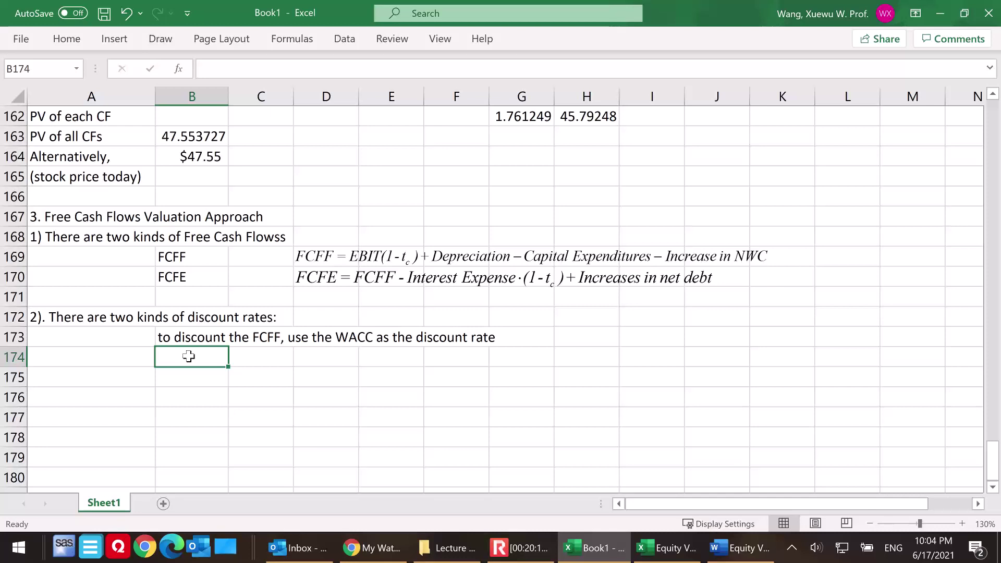
pyautogui.write('to discount the ')
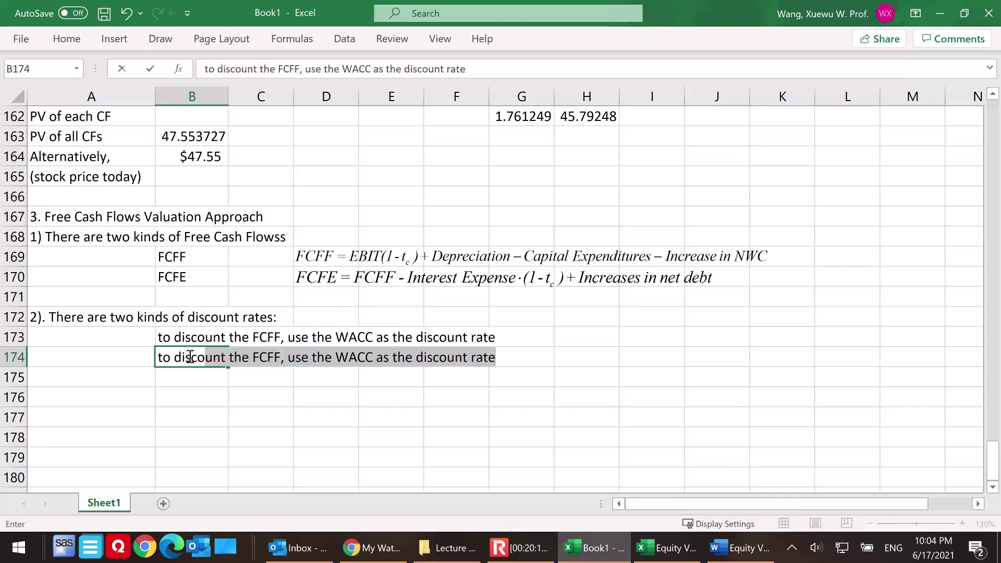
pyautogui.write('FC')
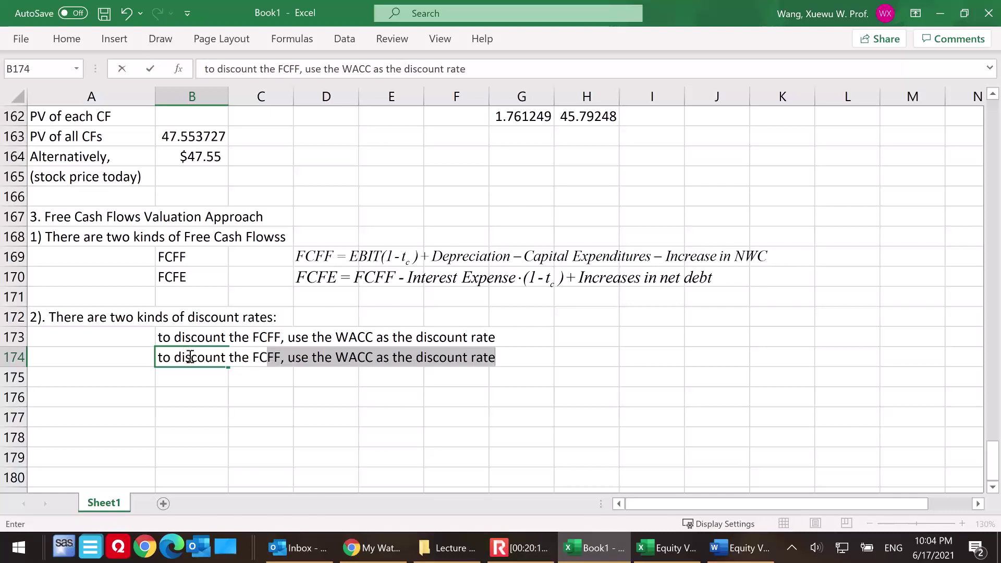
pyautogui.write('FE, us')
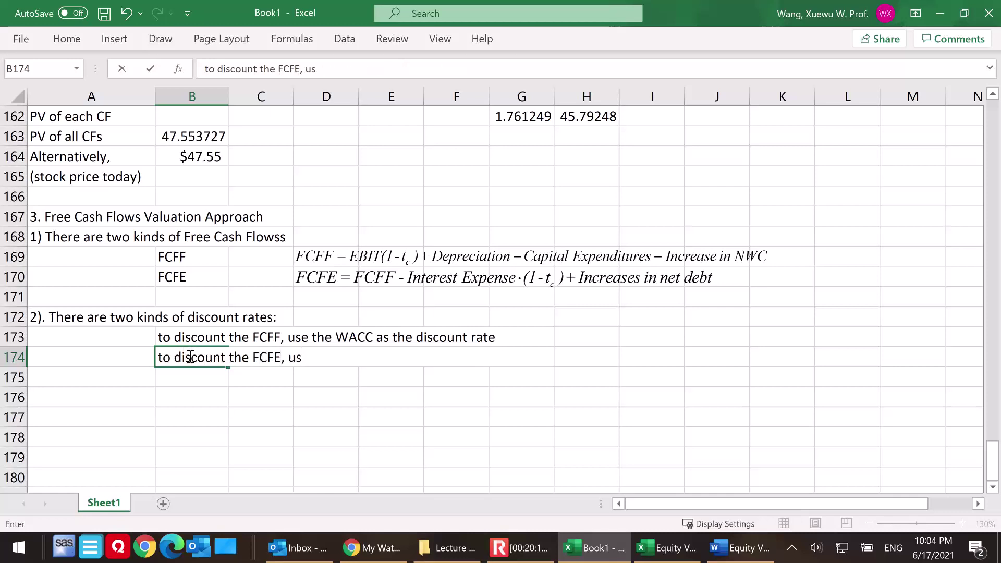
pyautogui.write('e the cost of equity')
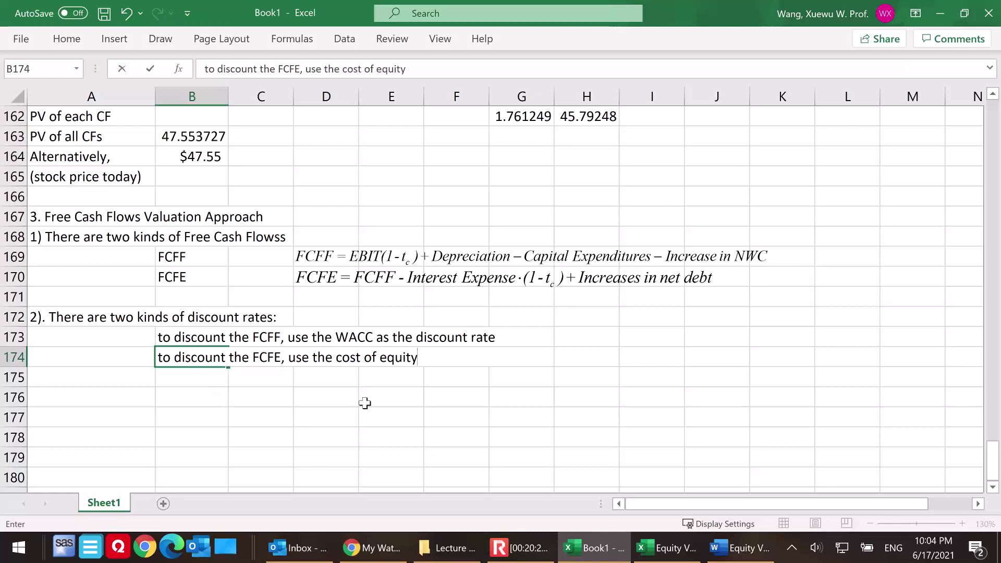
pyautogui.click(217, 395)
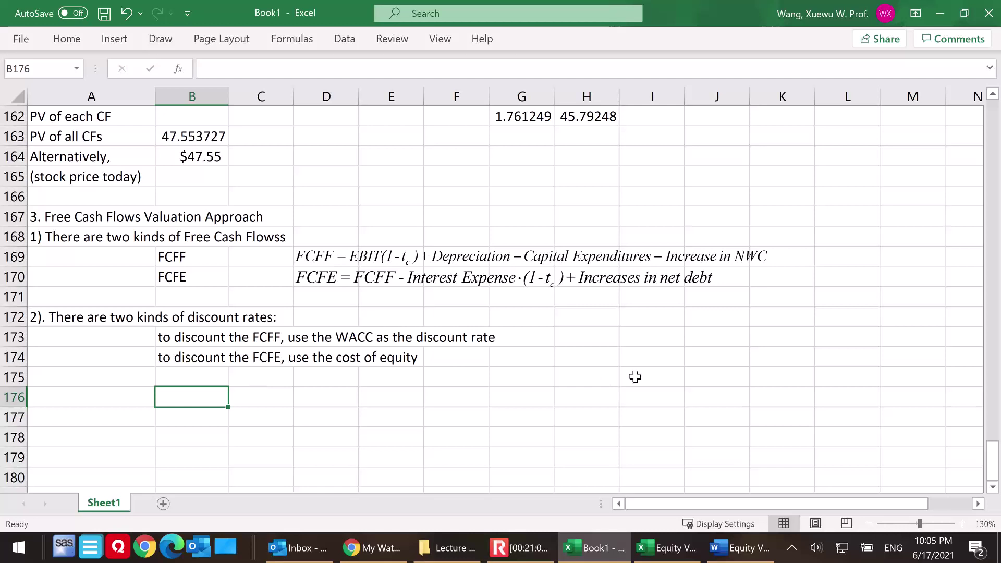
# - Add the note "Wall Street Oasis" in H173, beside the FCFF discount rate line
pyautogui.doubleClick(600, 342)
pyautogui.write('Wall Stre')
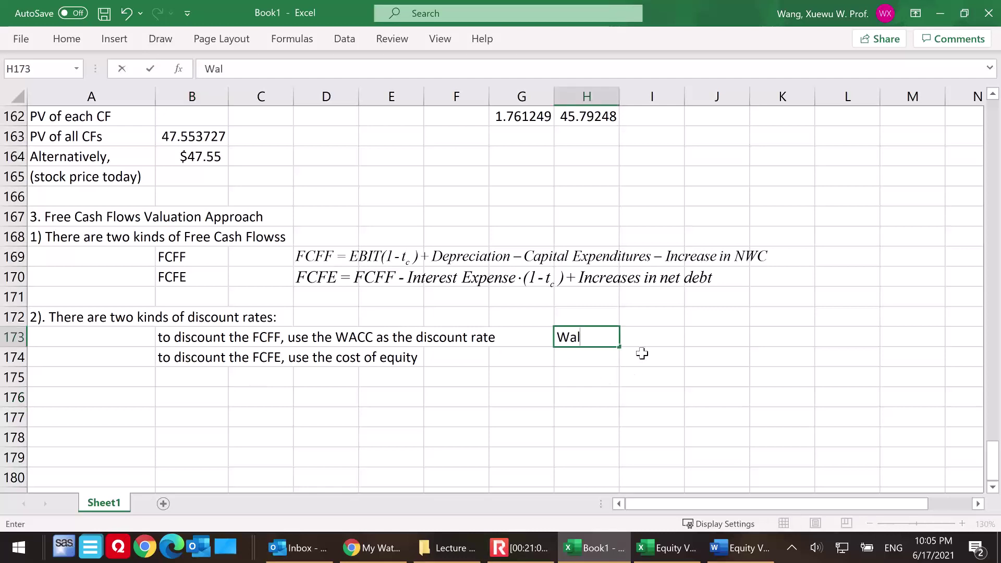
pyautogui.press('BackSpace')
pyautogui.press('BackSpace')
pyautogui.write('reet Oasis')
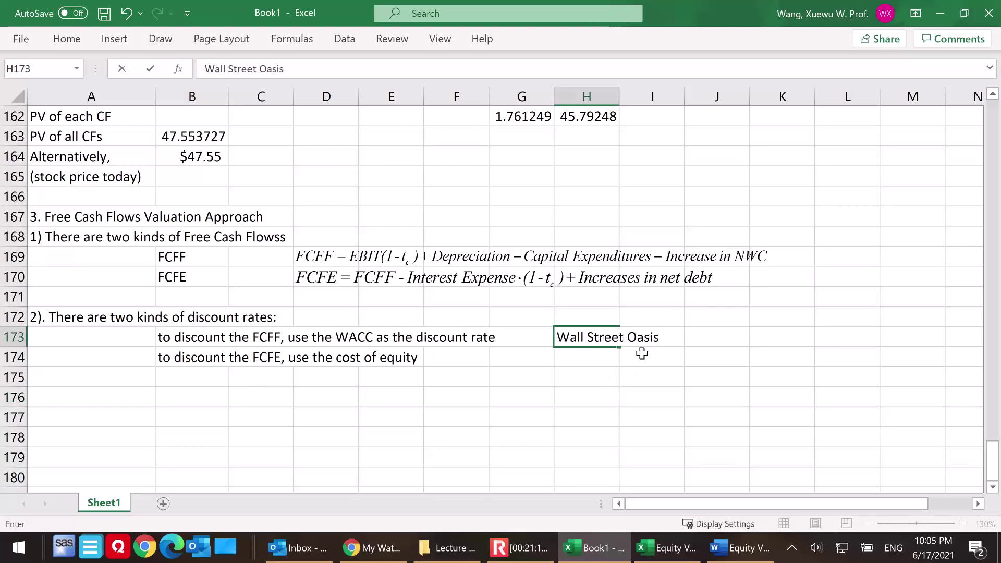
pyautogui.click(591, 356)
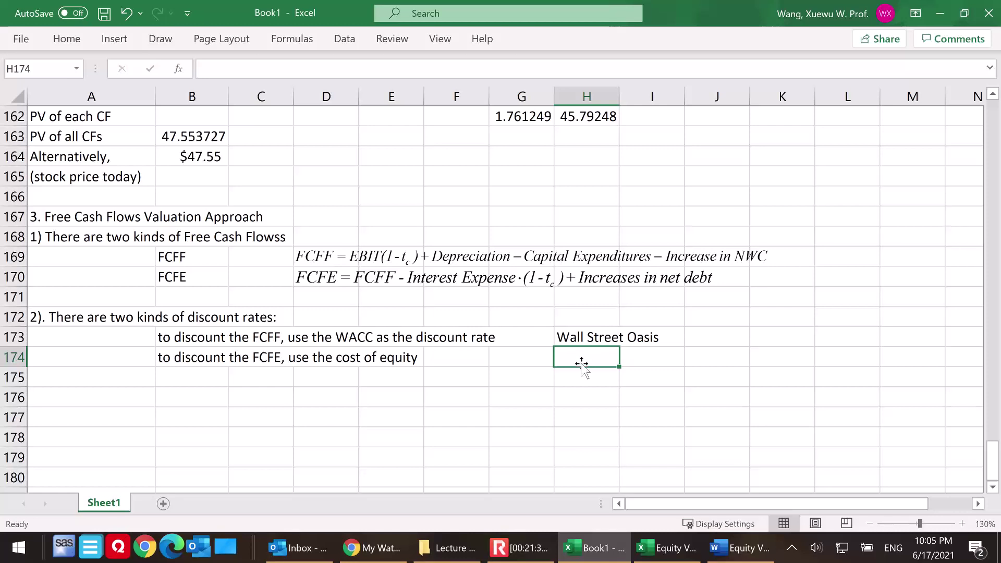
# - Enter the subheading "3). Valuation equation:" in A176, below the discount rate notes
pyautogui.click(169, 399)
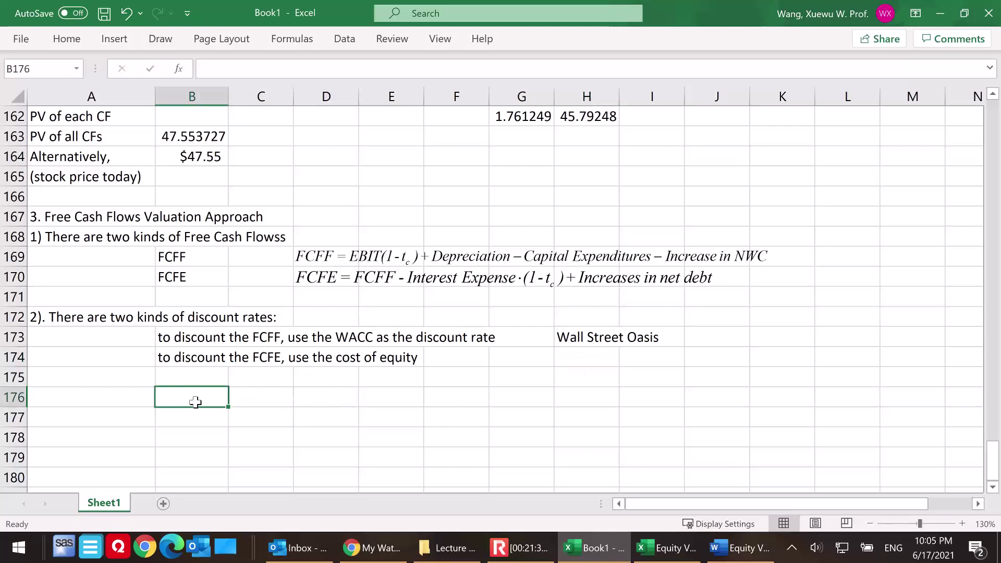
pyautogui.click(96, 401)
pyautogui.scroll(-1, 105, 396)
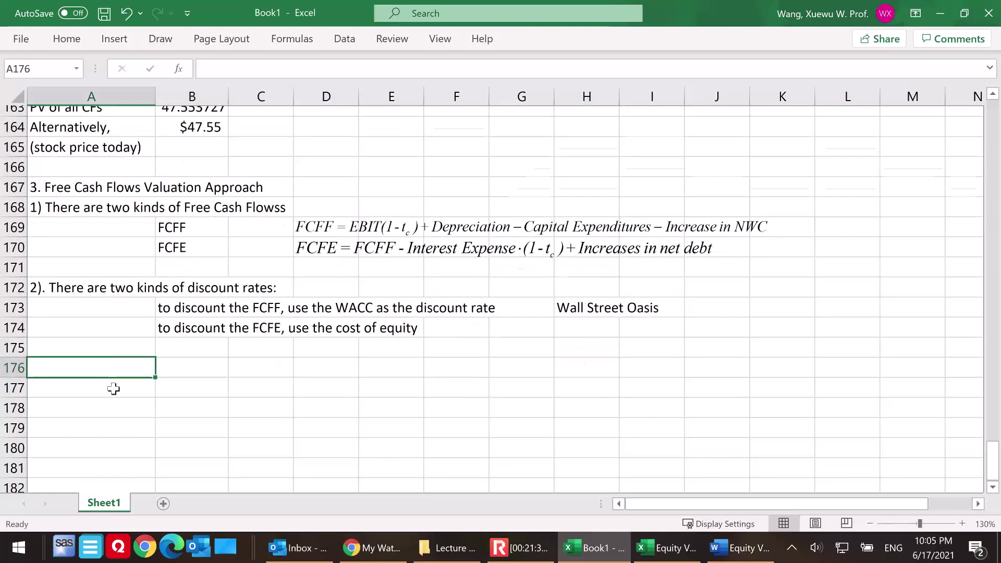
pyautogui.scroll(-1, 113, 389)
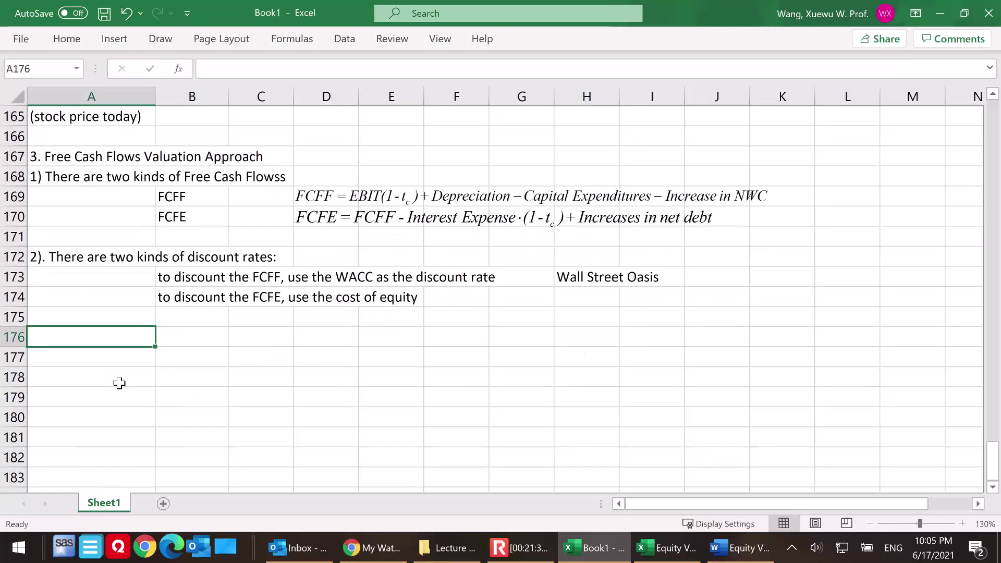
pyautogui.write('3).')
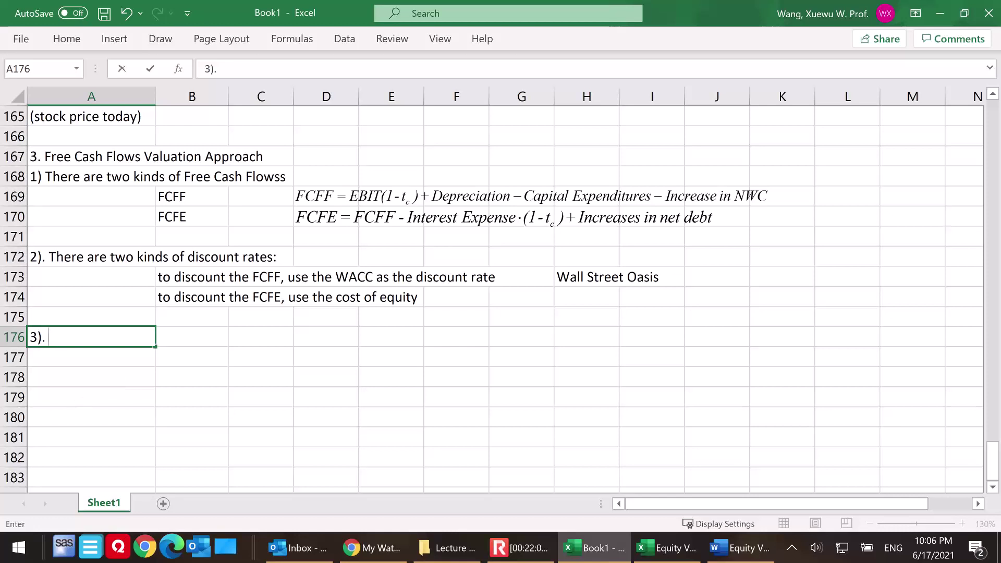
pyautogui.hotkey('alt', 'Tab')
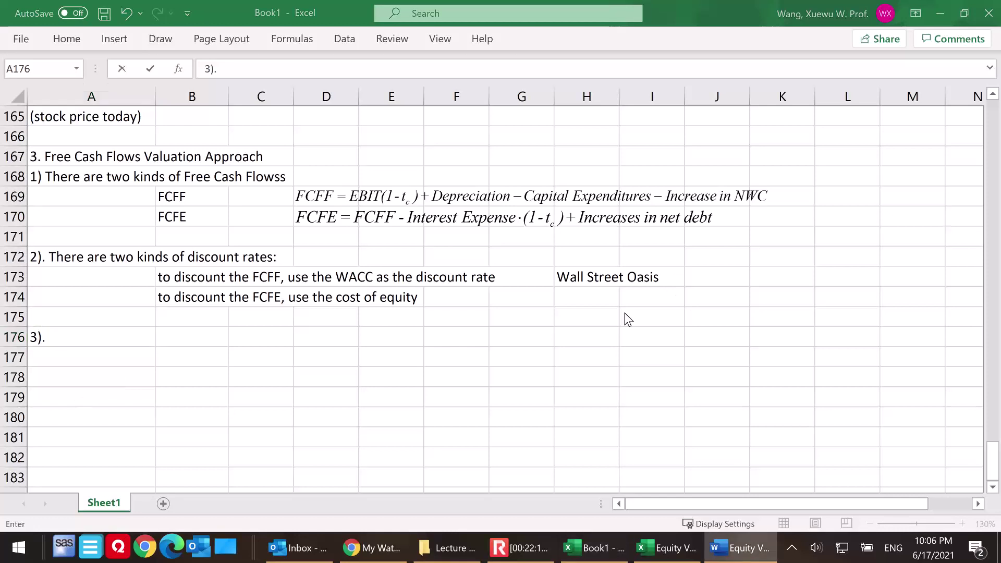
pyautogui.click(93, 338)
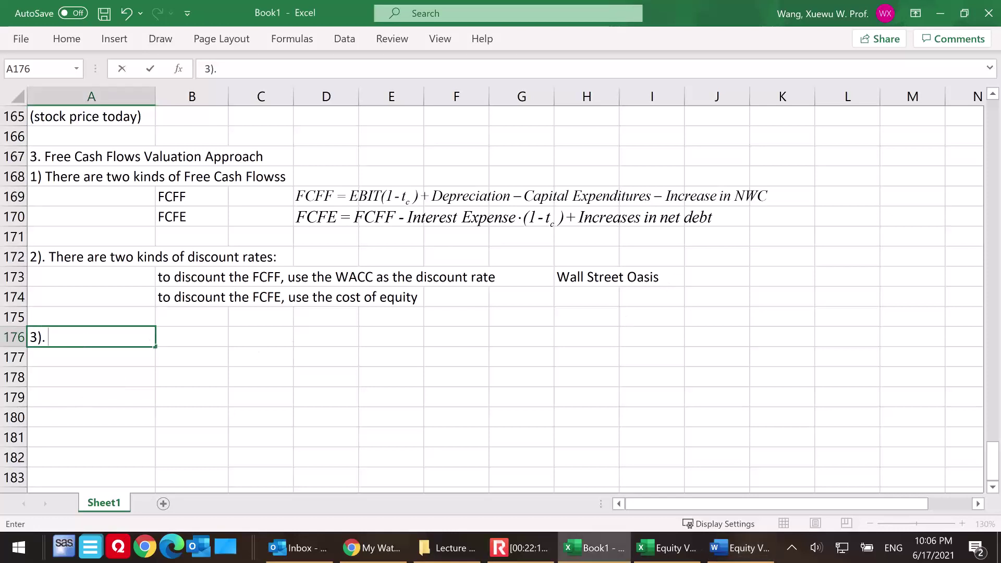
pyautogui.hotkey('alt', 'Tab')
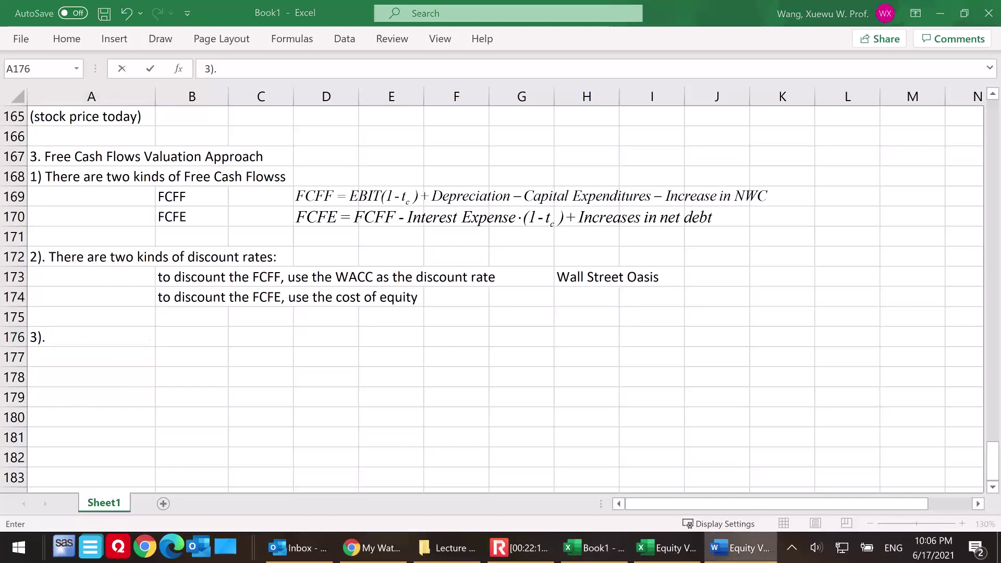
pyautogui.click(121, 344)
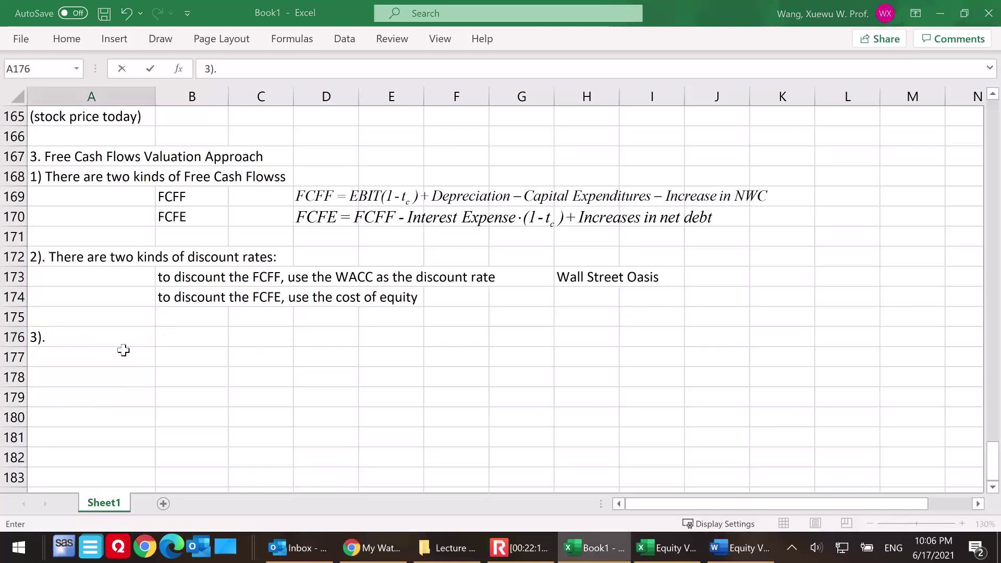
pyautogui.write('Valua')
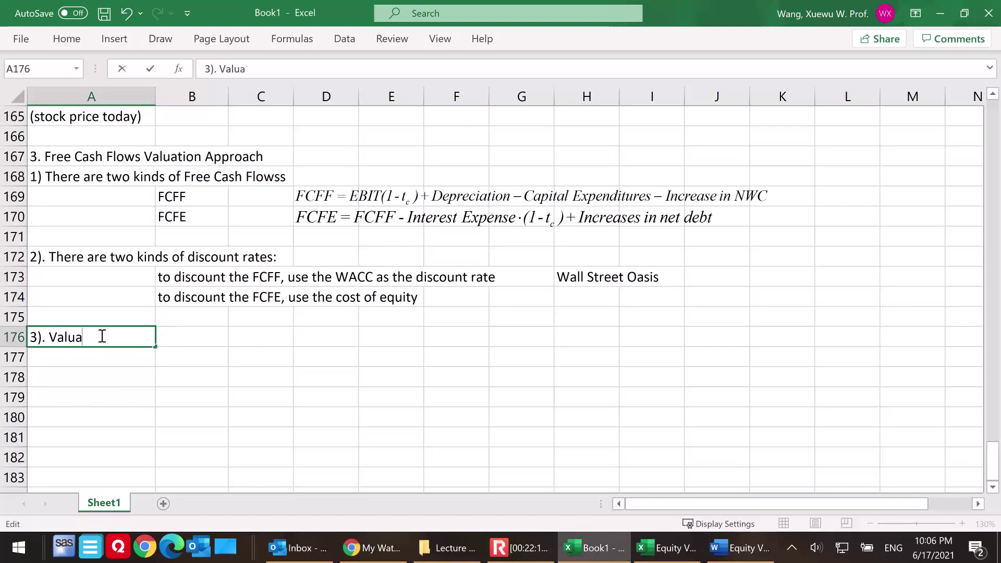
pyautogui.write('tion equation:')
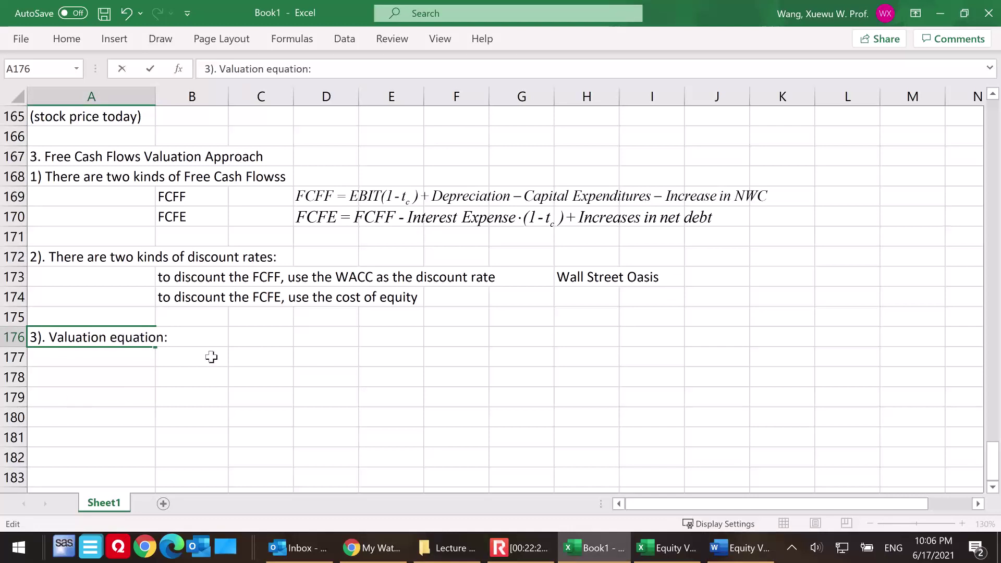
# - Paste the Firm Value equation, which discounts FCFF and the terminal value at the WACC, at C177
pyautogui.click(245, 357)
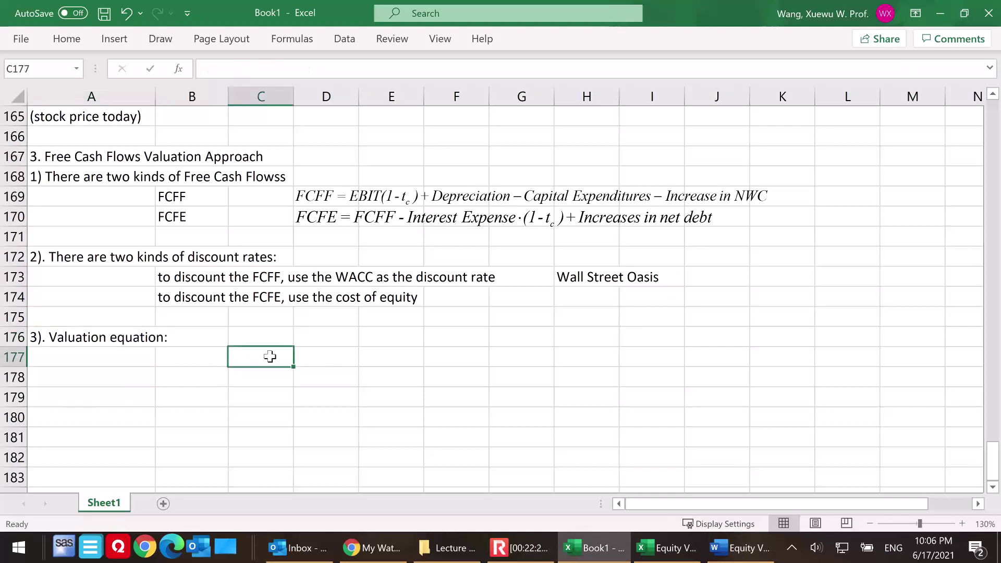
pyautogui.hotkey('ctrl', 'v')
pyautogui.click(415, 424)
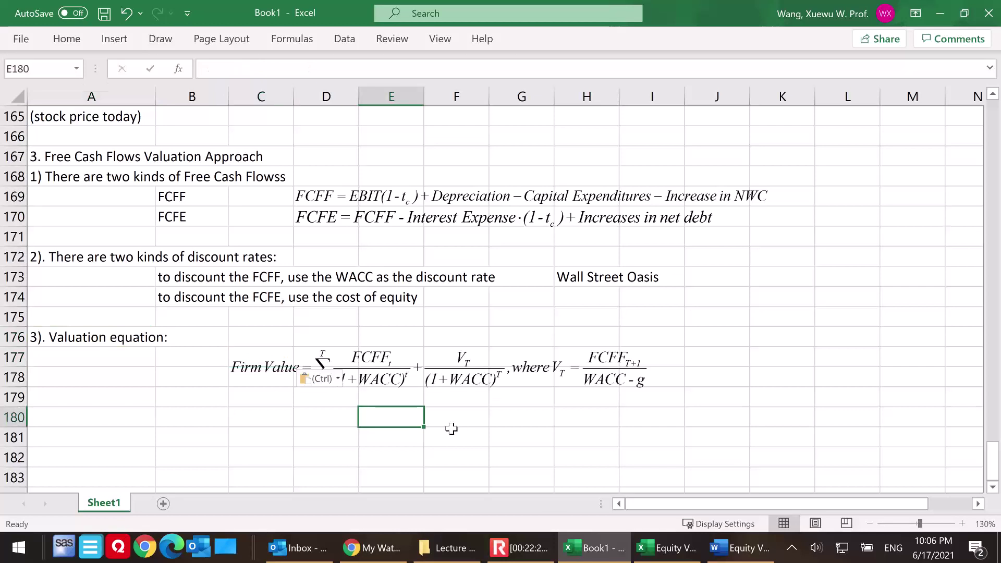
# - Fetch the Market Value of Equity equation, based on FCFE and the cost of equity, from the Word document and paste it at C181
pyautogui.hotkey('alt', 'Tab')
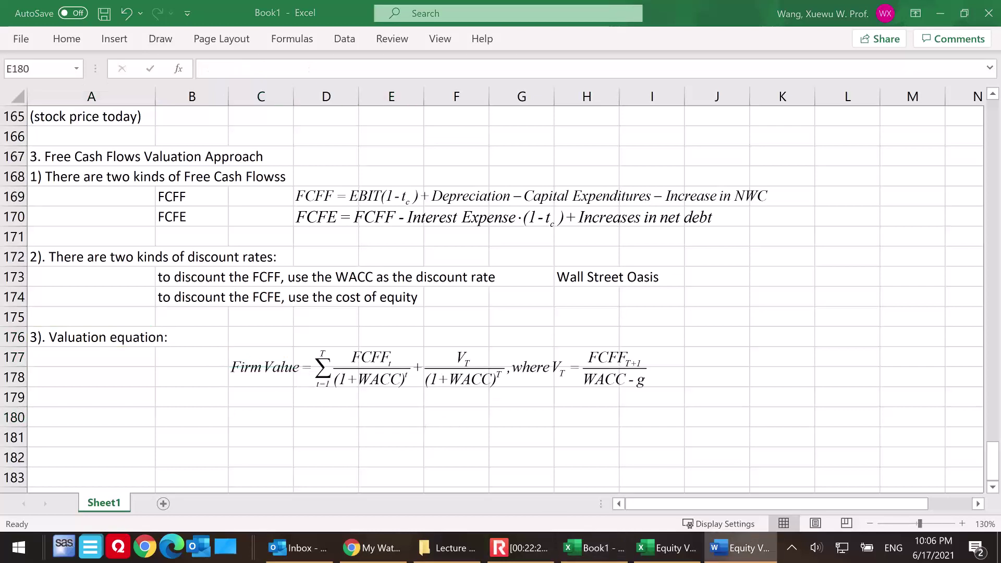
pyautogui.hotkey('alt', 'Tab')
pyautogui.click(257, 434)
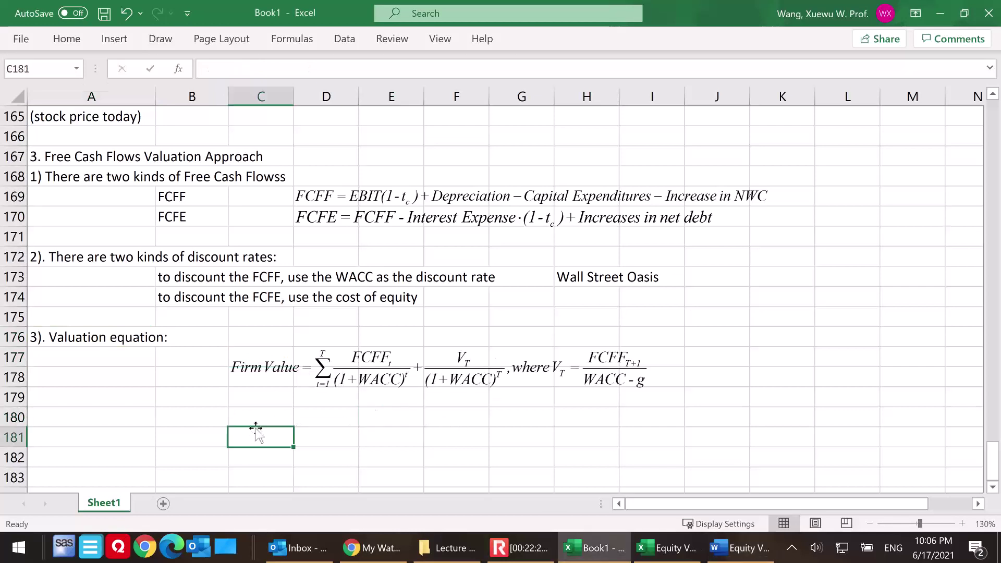
pyautogui.hotkey('ctrl', 'v')
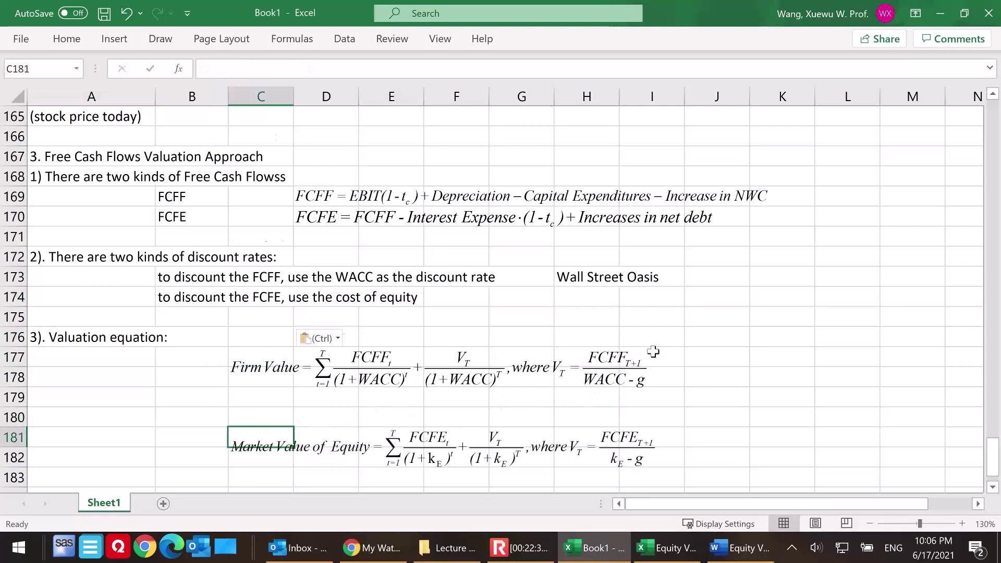
# - Enter the example heading "Ex. 6 on LN" in A184, below the valuation equations
pyautogui.scroll(-2, 247, 366)
pyautogui.click(149, 373)
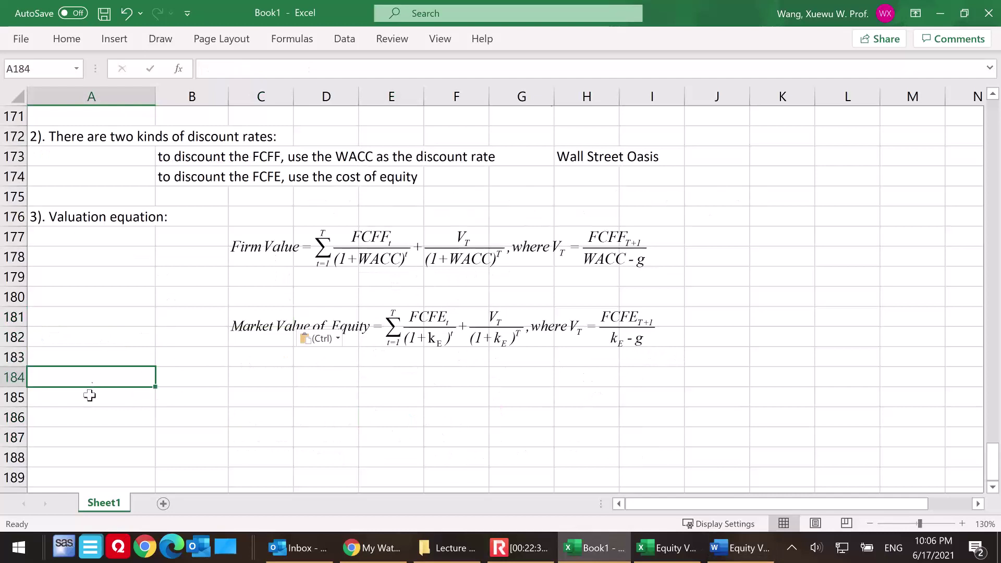
pyautogui.write('Ex. 6 on LN')
pyautogui.click(153, 388)
pyautogui.click(91, 392)
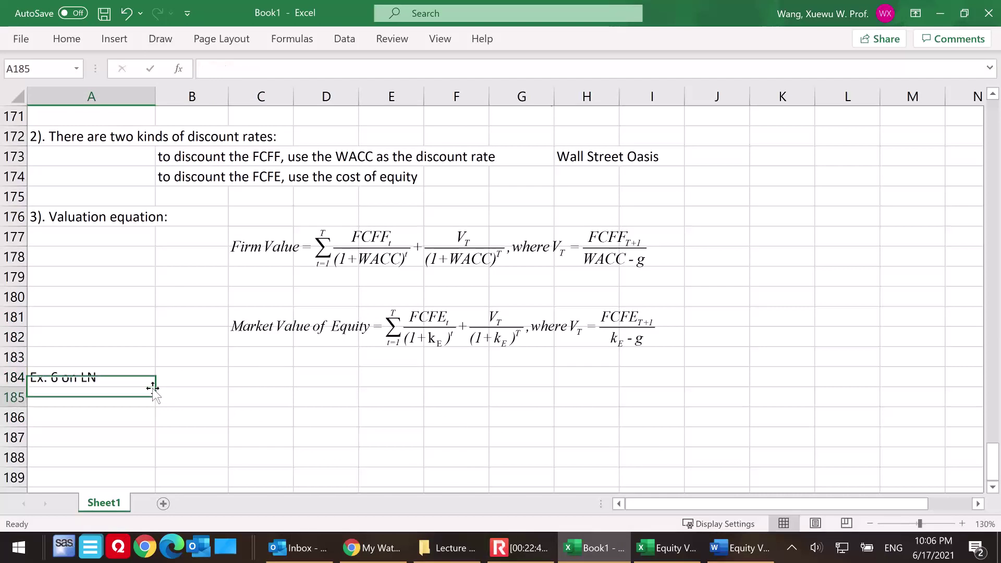
# - Consult the Word document and start the analysis in A185 with "Analysis: this is a FCF valuation problem."
pyautogui.scroll(-2, 205, 351)
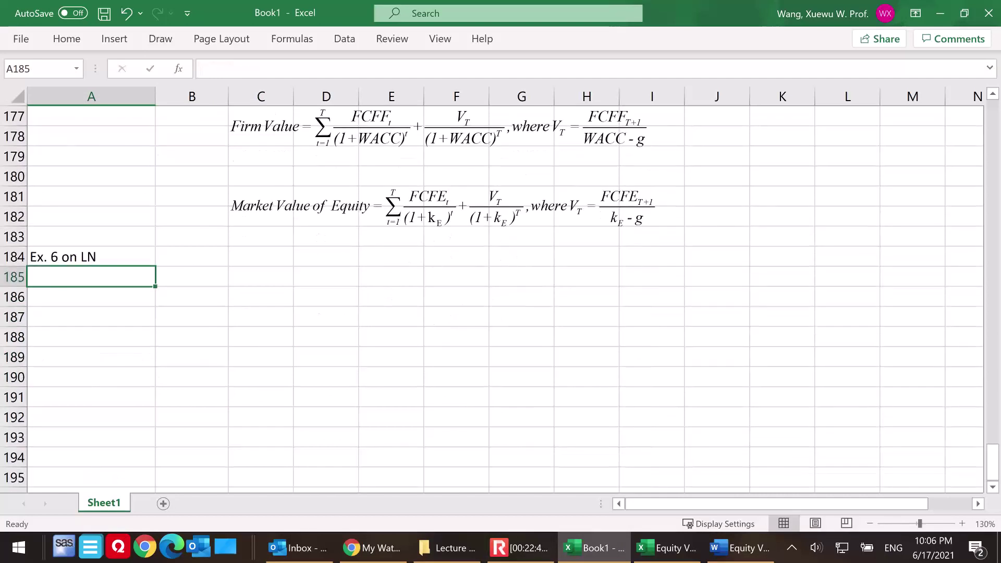
pyautogui.hotkey('alt', 'Tab')
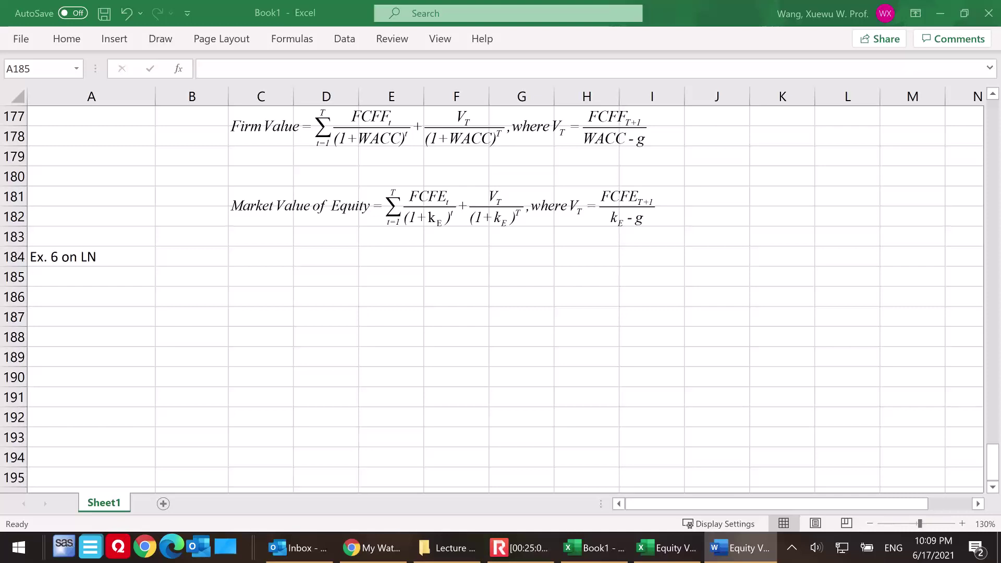
pyautogui.click(100, 278)
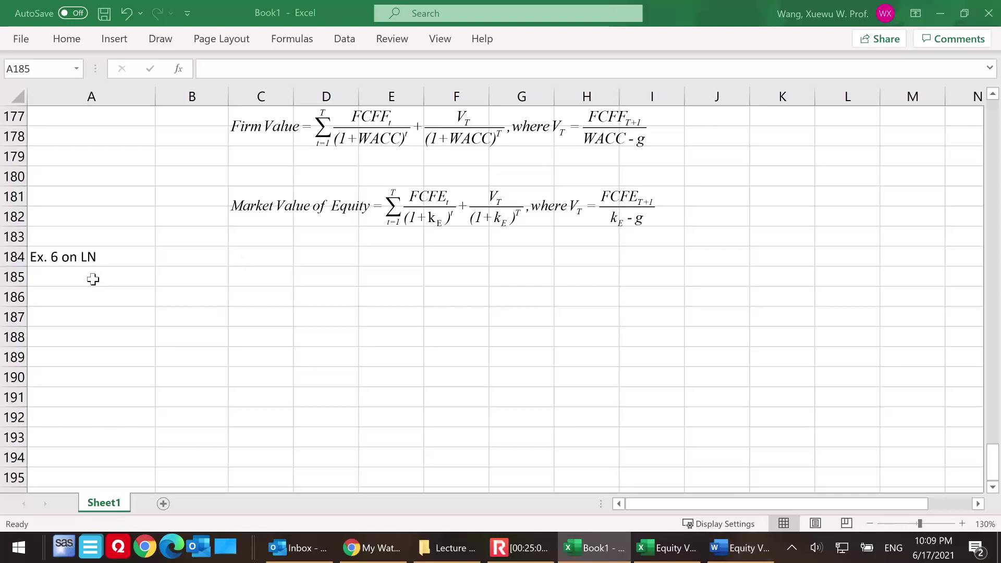
pyautogui.click(88, 279)
pyautogui.write('ANalysis:')
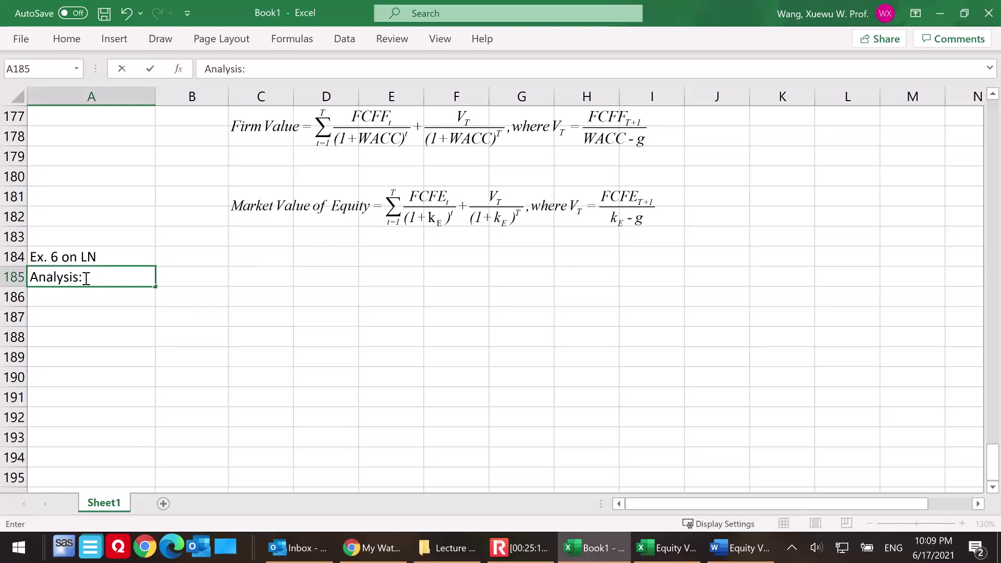
pyautogui.write(' this is a')
pyautogui.press('BackSpace')
pyautogui.write('a FCF')
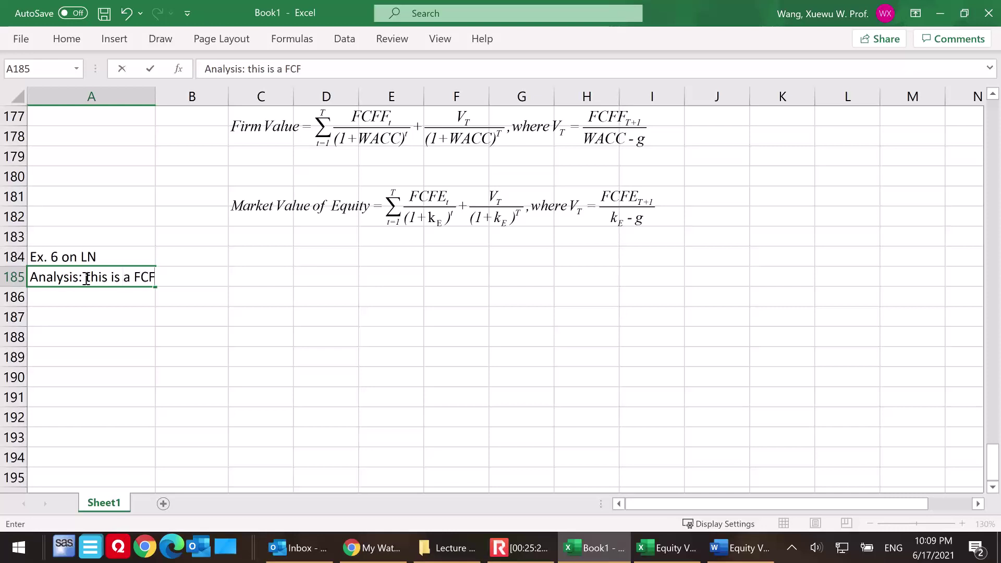
pyautogui.write(' valuation problem.')
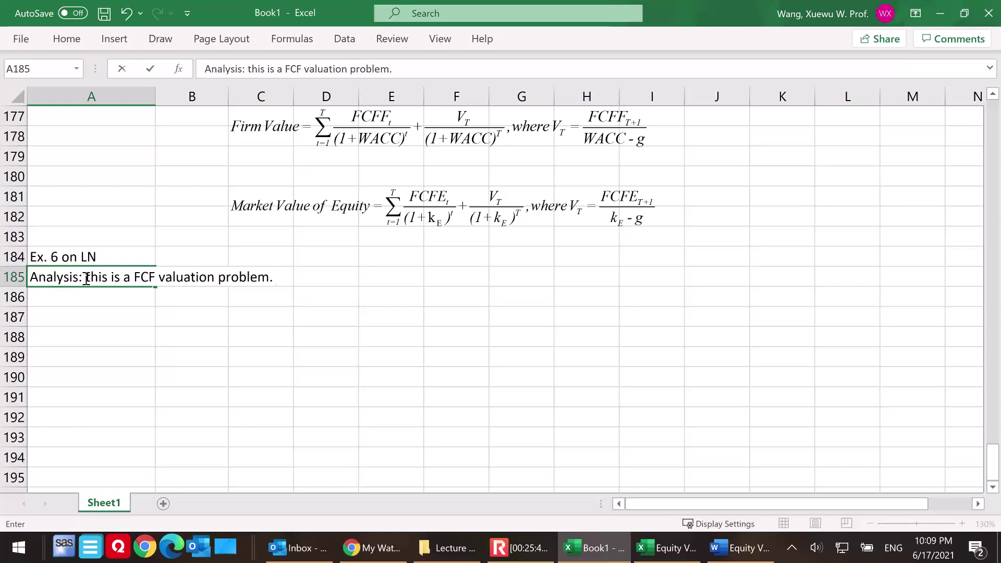
# - Continue the analysis sentence in A185 with "Provided with"
pyautogui.write('WACC')
pyautogui.press('BackSpace')
pyautogui.press('BackSpace')
pyautogui.press('BackSpace')
pyautogui.press('BackSpace')
pyautogui.write('Providing')
pyautogui.press('BackSpace')
pyautogui.press('BackSpace')
pyautogui.press('BackSpace')
pyautogui.press('BackSpace')
pyautogui.write('ed with ')
pyautogui.write('WA')
pyautogui.press('BackSpace')
pyautogui.press('BackSpace')
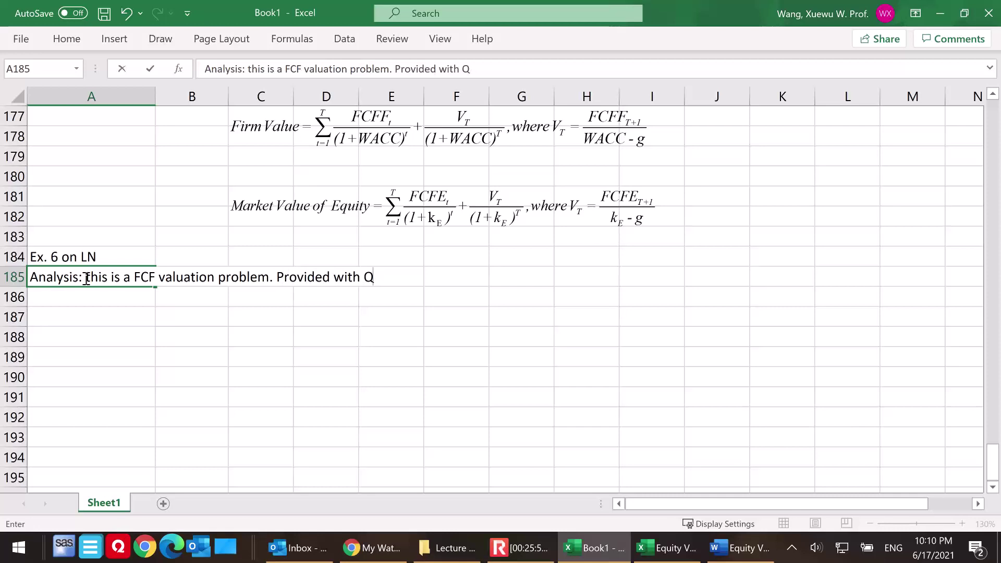
# - Complete the analysis note in A185 by adding "WACC. FCFF discounting." after "Provided with"
pyautogui.write('WACC. ')
pyautogui.write('FCF')
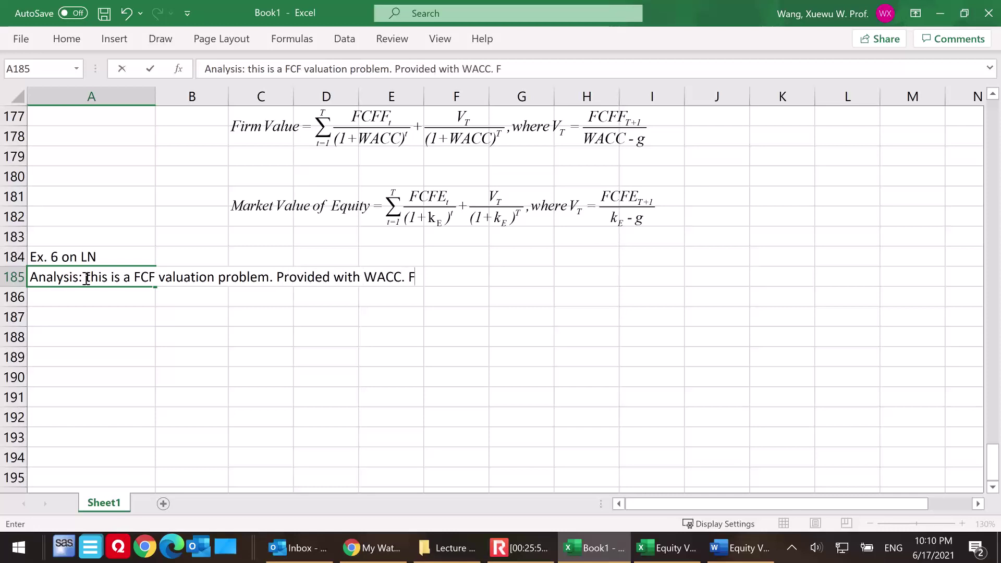
pyautogui.write('F discounting.')
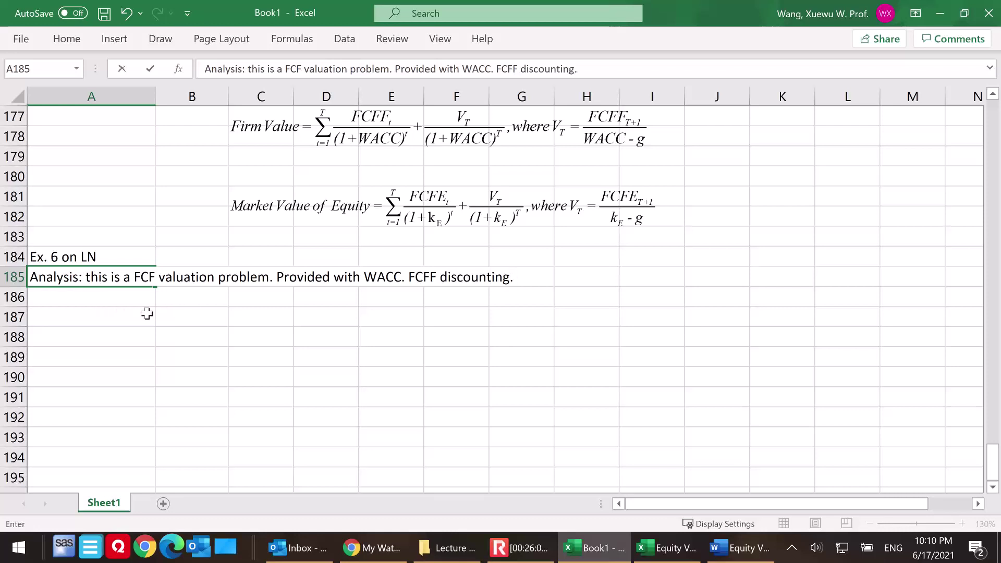
pyautogui.click(106, 304)
pyautogui.write('period')
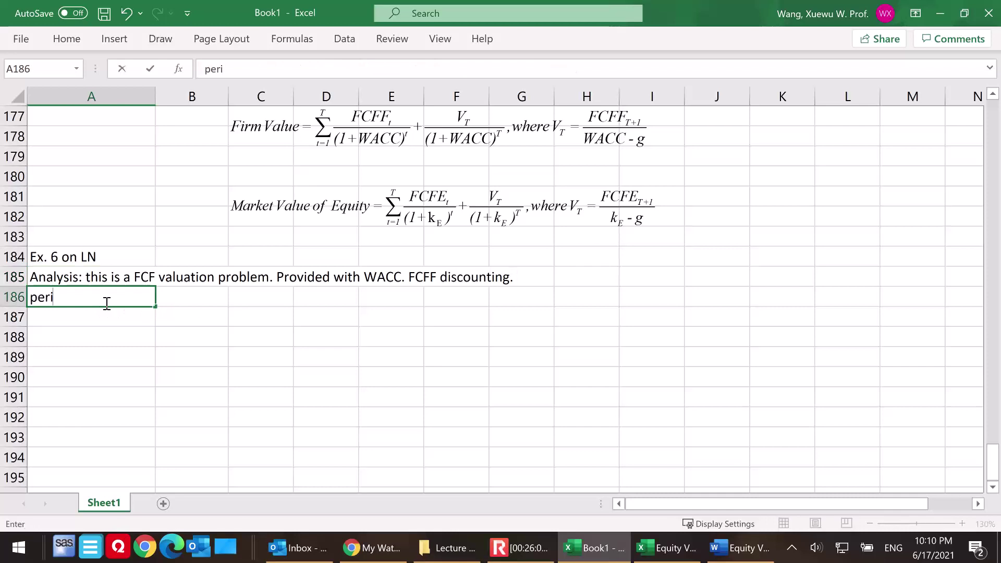
pyautogui.click(187, 304)
pyautogui.write('0')
pyautogui.press('BackSpace')
# - Label A186 "Year" with 2005 in B186, and label A187 "Period"
pyautogui.click(91, 299)
pyautogui.write('Year')
pyautogui.click(189, 298)
pyautogui.write('2005')
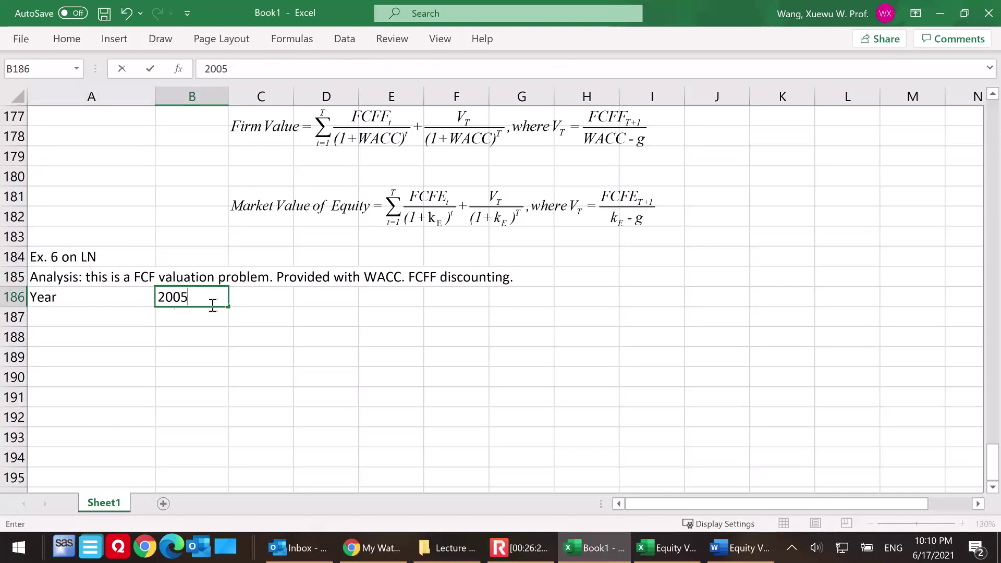
pyautogui.click(113, 312)
pyautogui.write('Period')
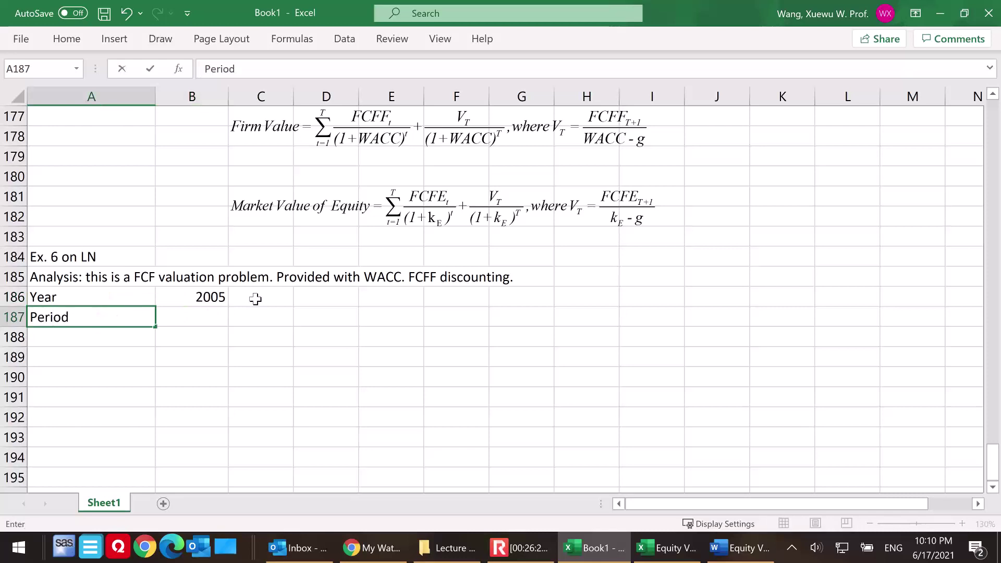
# - Enter =B186+1 in C186, fill it across to M186 for years 2006 to 2016, and put ".." in N186
pyautogui.click(256, 298)
pyautogui.write('=')
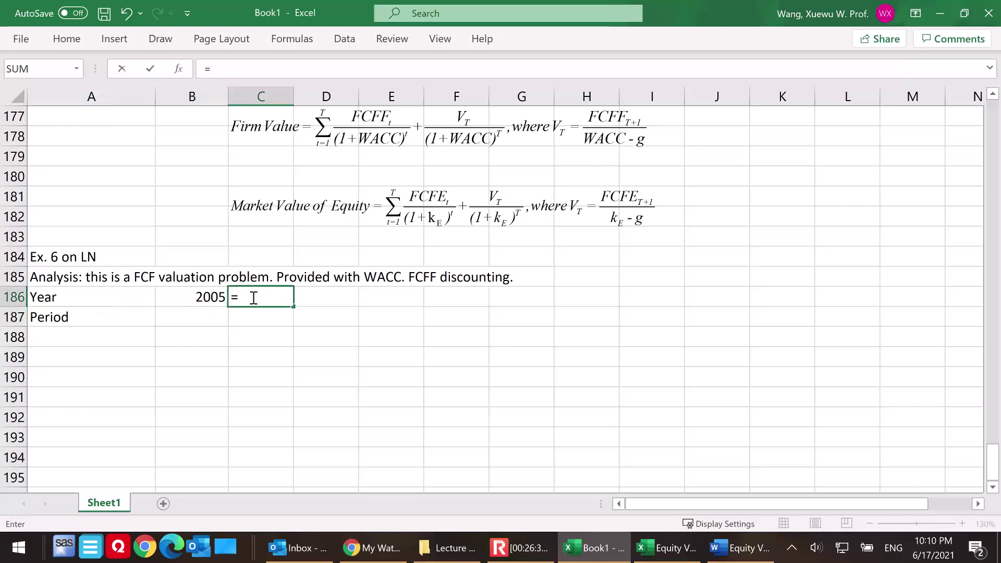
pyautogui.click(201, 297)
pyautogui.write('+1')
pyautogui.press('Return')
pyautogui.click(224, 295)
pyautogui.click(266, 301)
pyautogui.moveTo(296, 306); pyautogui.dragTo(954, 315)
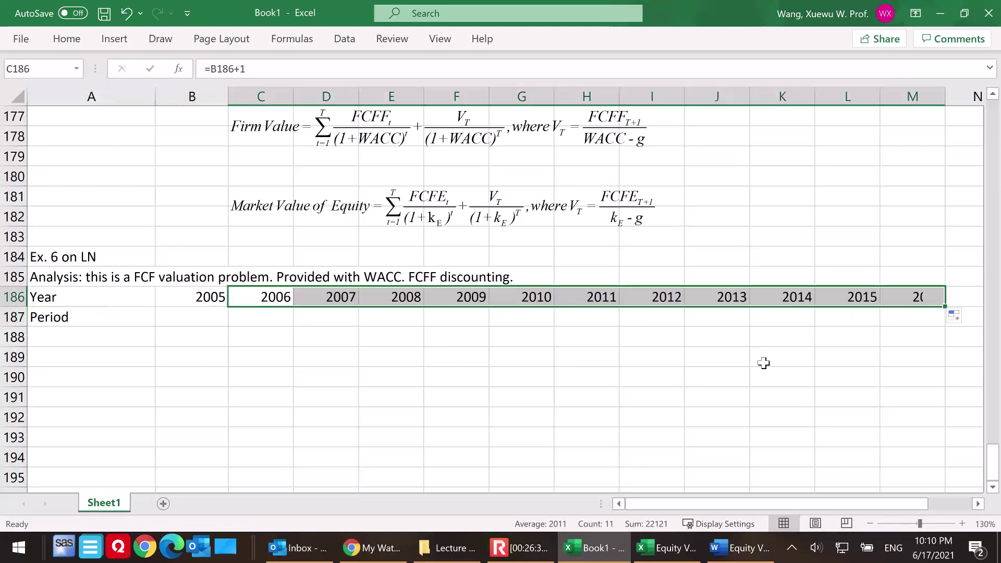
pyautogui.click(962, 296)
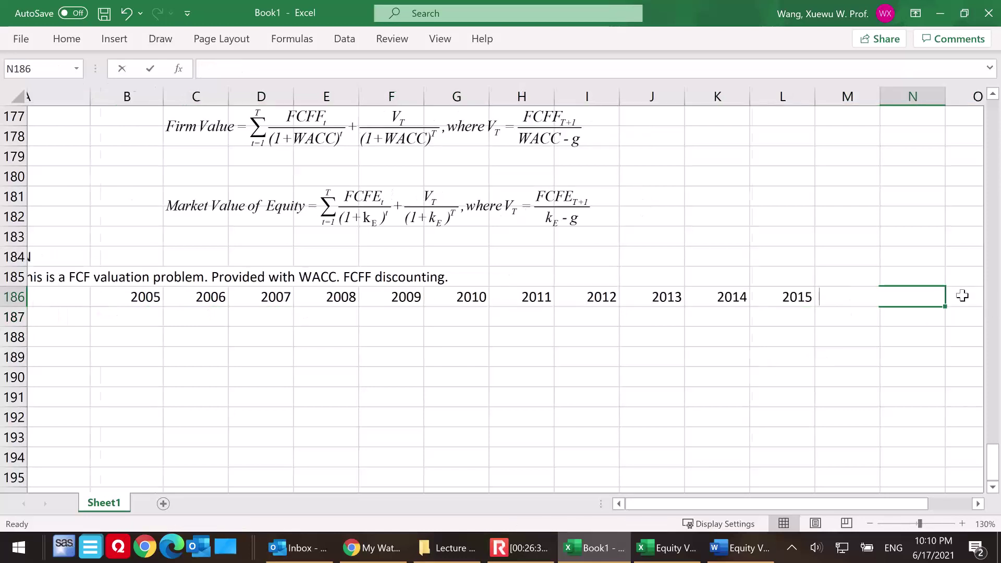
pyautogui.write('..')
pyautogui.click(785, 357)
# - Enter period 0 in B187 and the formula =B187+1 in C187
pyautogui.click(867, 523)
pyautogui.moveTo(842, 507); pyautogui.dragTo(821, 506)
pyautogui.scroll(-2, 889, 440)
pyautogui.click(192, 332)
pyautogui.write('0')
pyautogui.click(246, 325)
pyautogui.click(247, 334)
pyautogui.write('=')
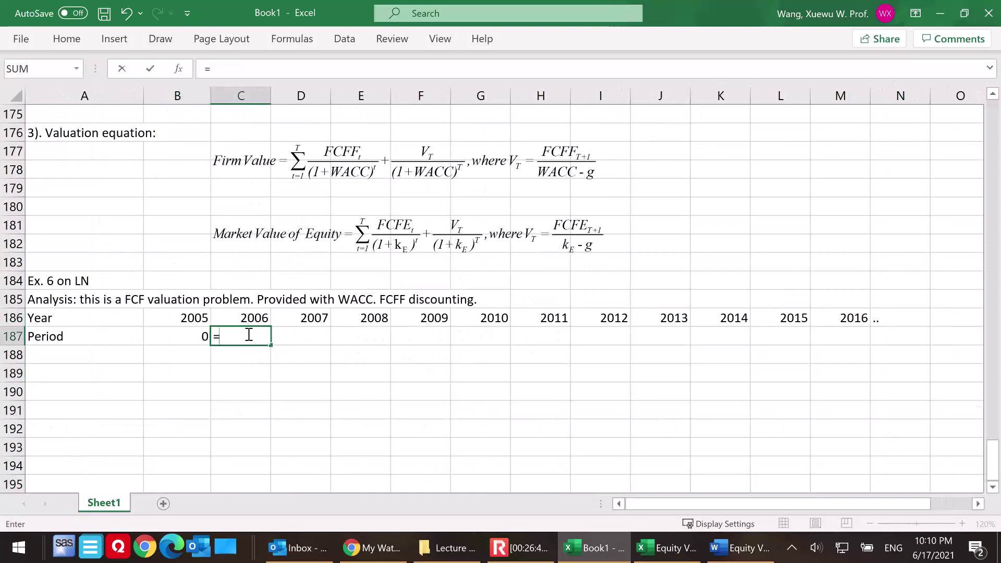
pyautogui.click(182, 337)
pyautogui.press('Return')
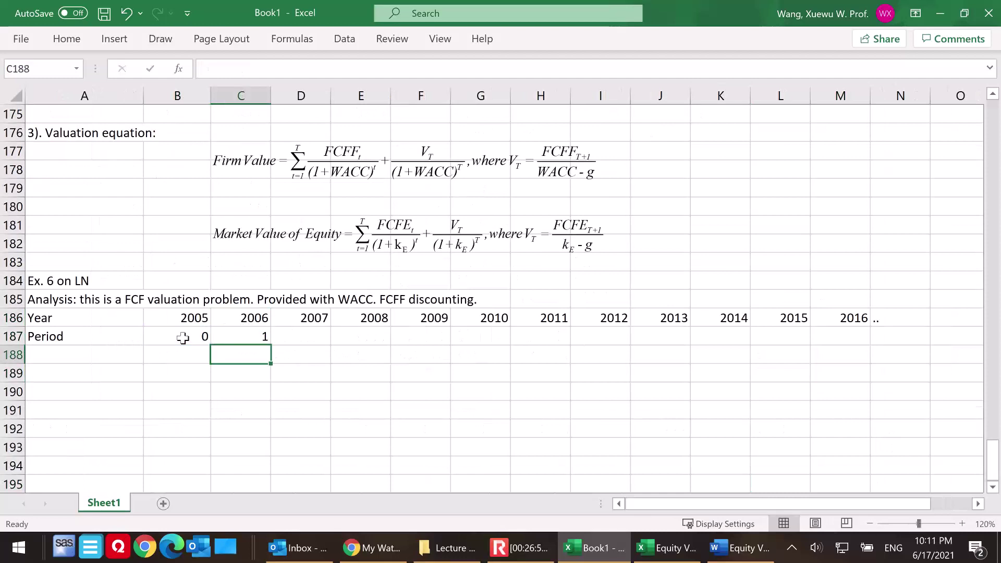
# - Fill the period formula from C187 across to M187 and put "..." in N187
pyautogui.click(240, 337)
pyautogui.moveTo(271, 344); pyautogui.dragTo(860, 343)
pyautogui.click(893, 333)
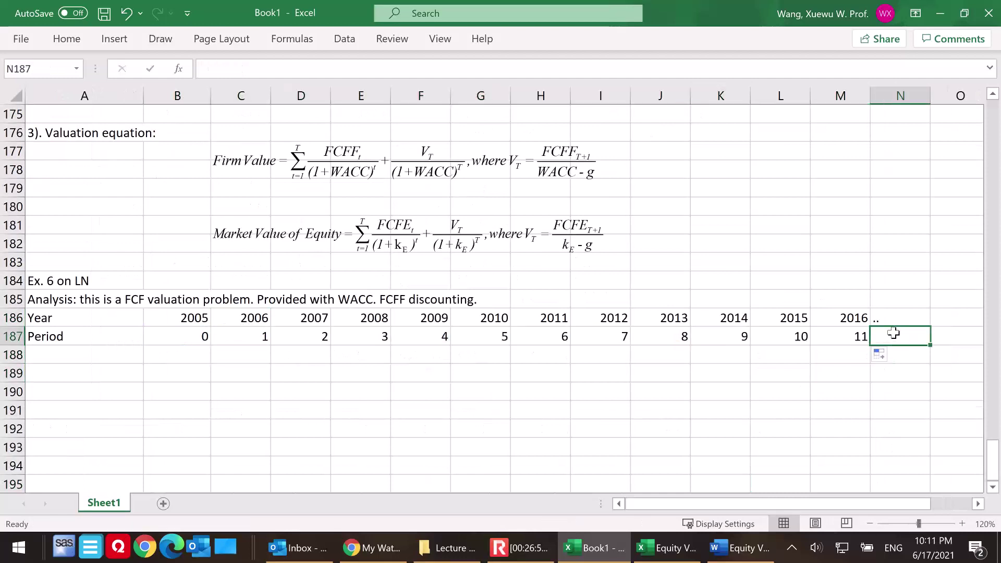
pyautogui.write('...')
pyautogui.click(542, 395)
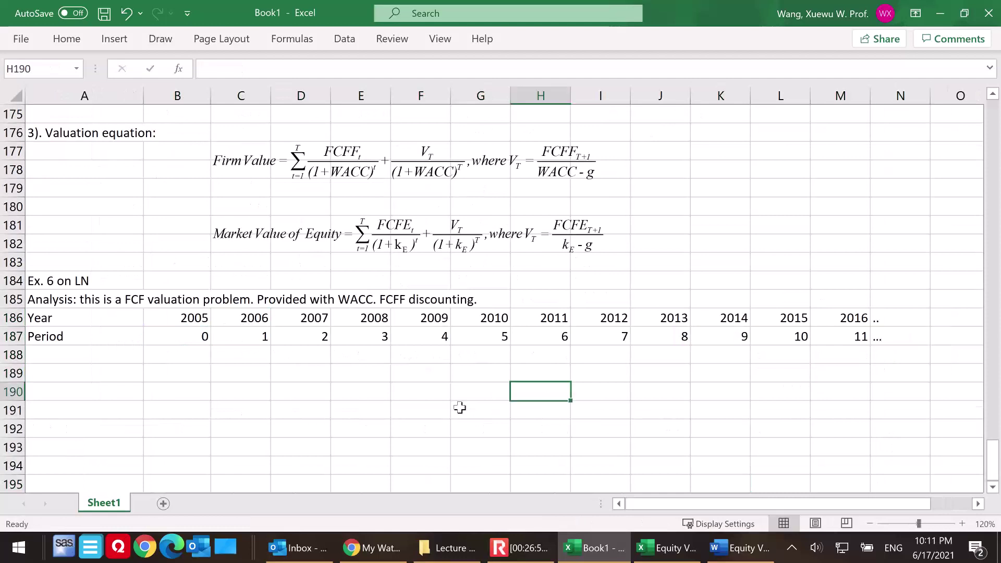
# - Label A188 "Sales" and enter 518 as the 2005 sales in B188
pyautogui.click(70, 359)
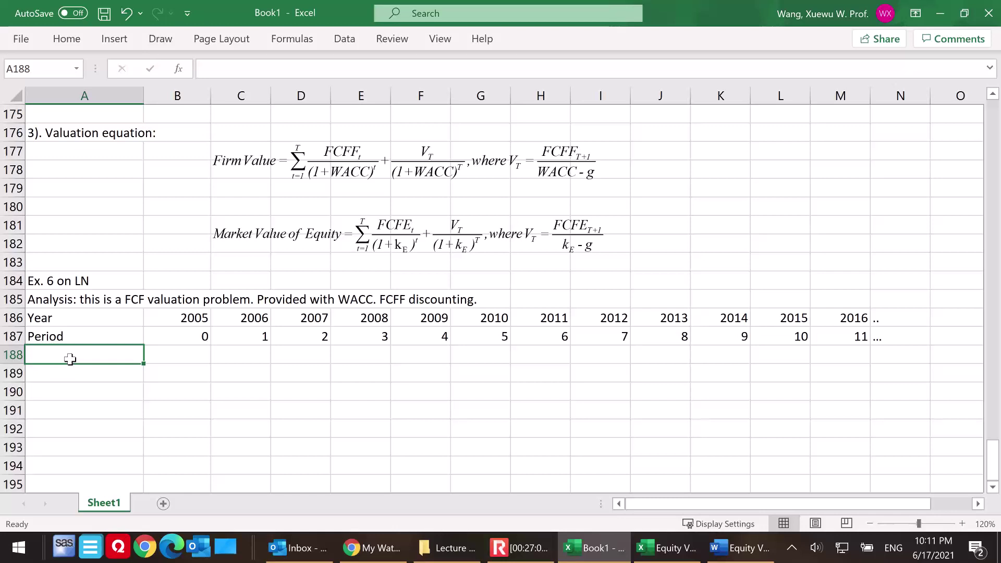
pyautogui.write('Sales')
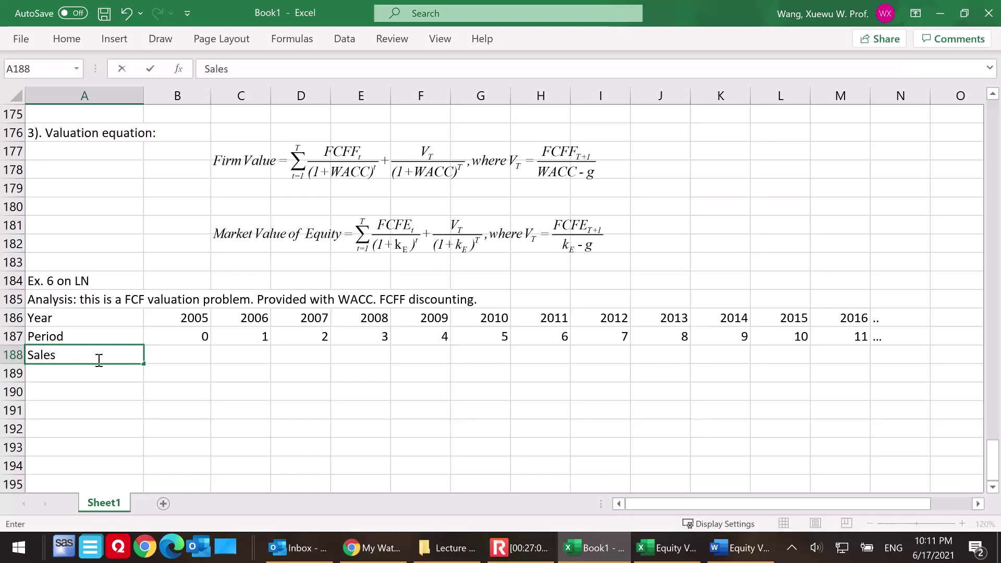
pyautogui.click(179, 356)
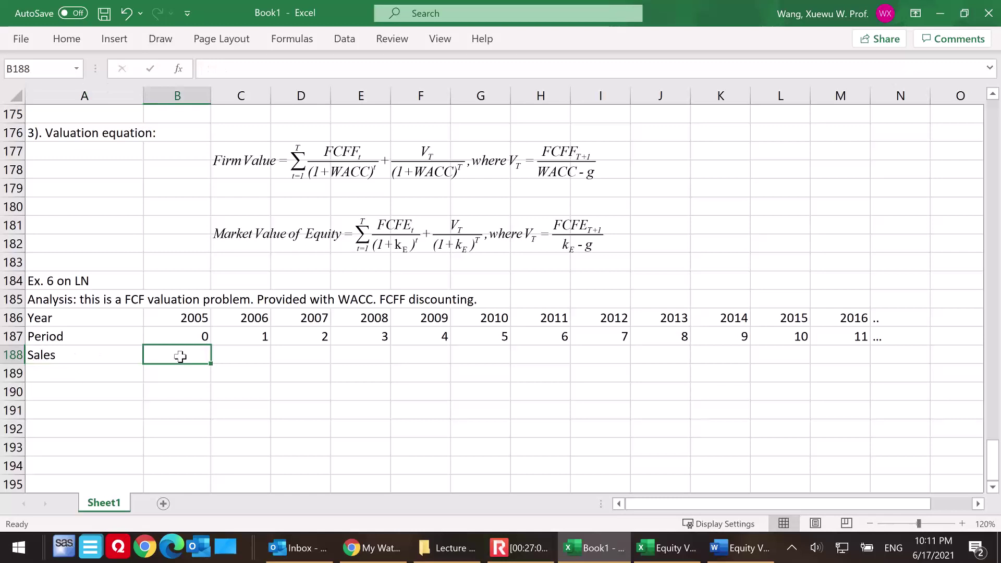
pyautogui.write('518')
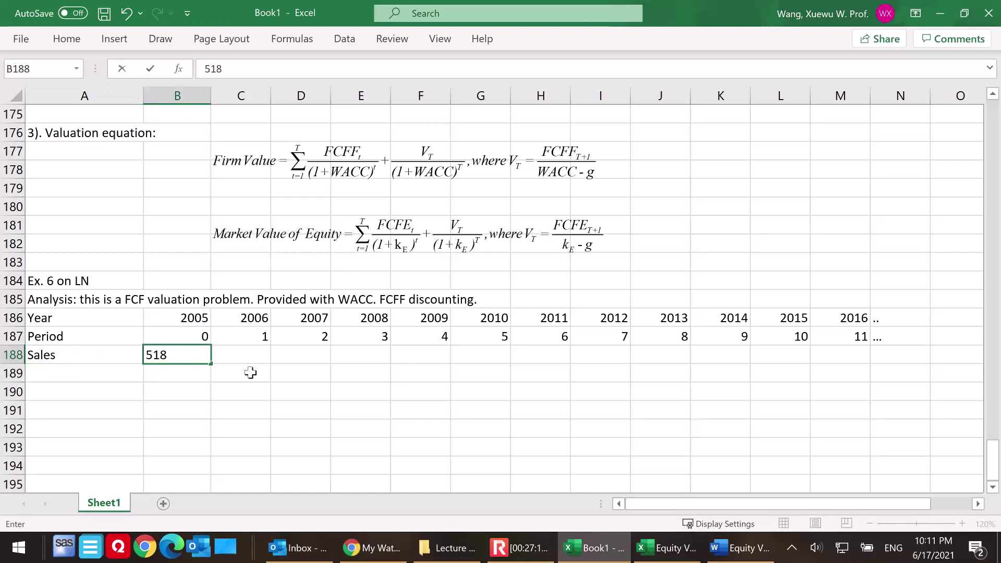
pyautogui.click(252, 370)
pyautogui.click(179, 354)
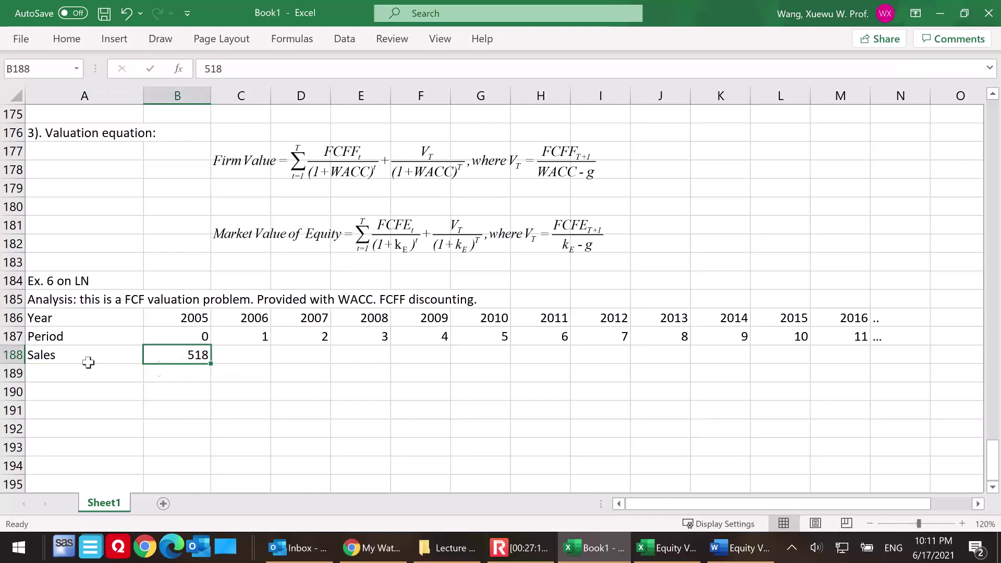
# - Label A189 "Sales g" and enter a 9% growth rate for 2006 in C189
pyautogui.click(65, 373)
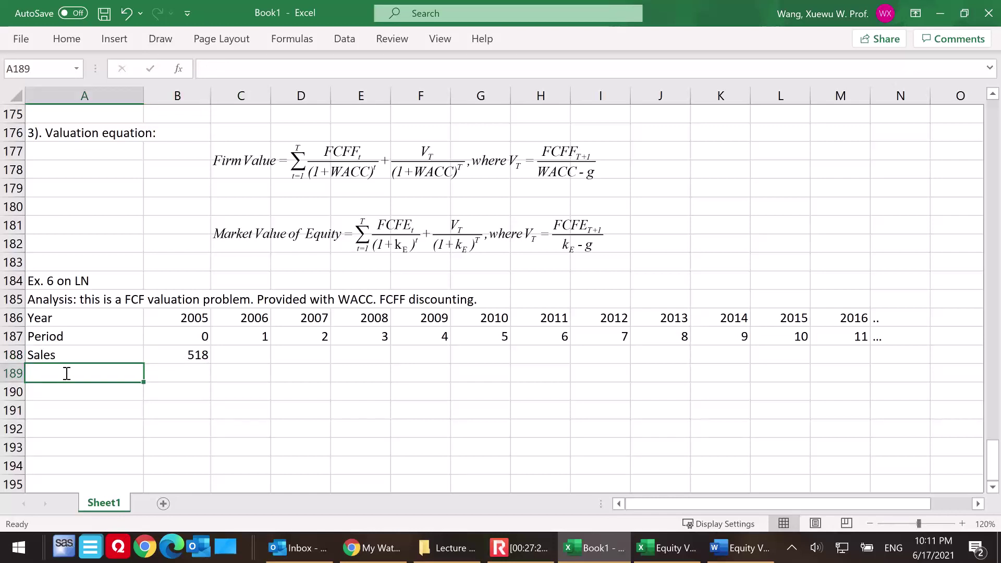
pyautogui.write('Sales g')
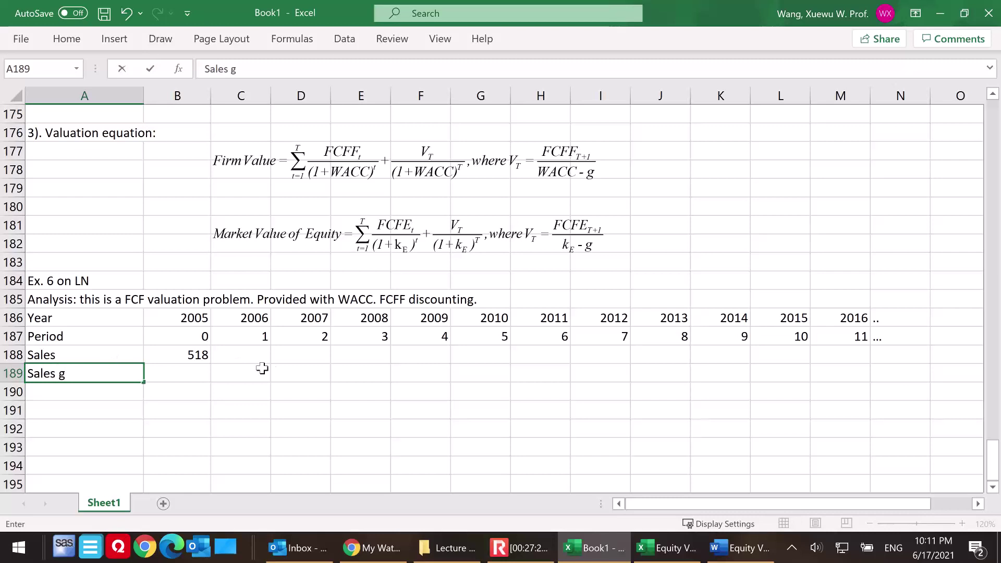
pyautogui.click(250, 374)
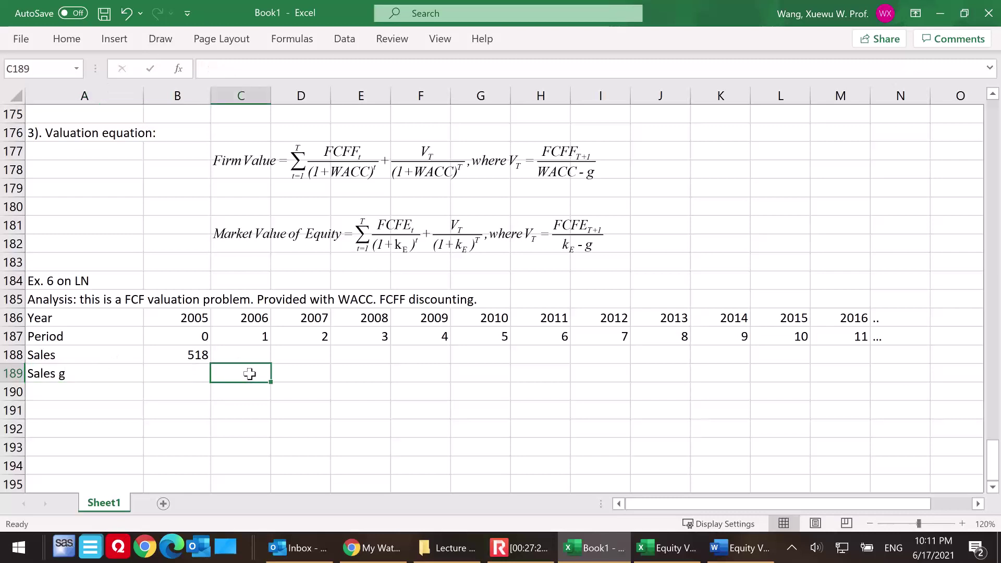
pyautogui.write('9%')
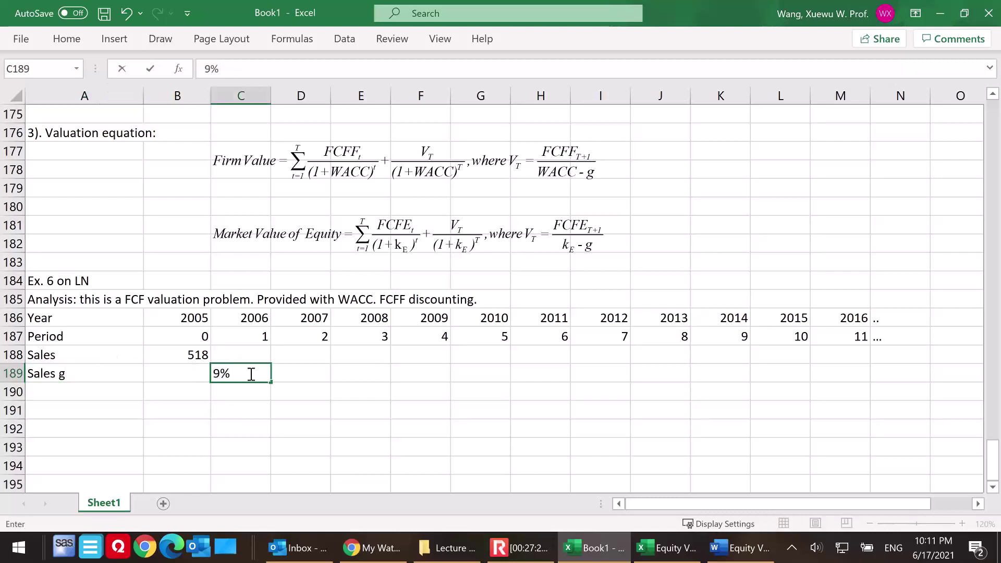
pyautogui.press('Return')
# - Enter =C189-1% in D189 and fill it across to H189 for the declining growth rates through 2011
pyautogui.click(295, 371)
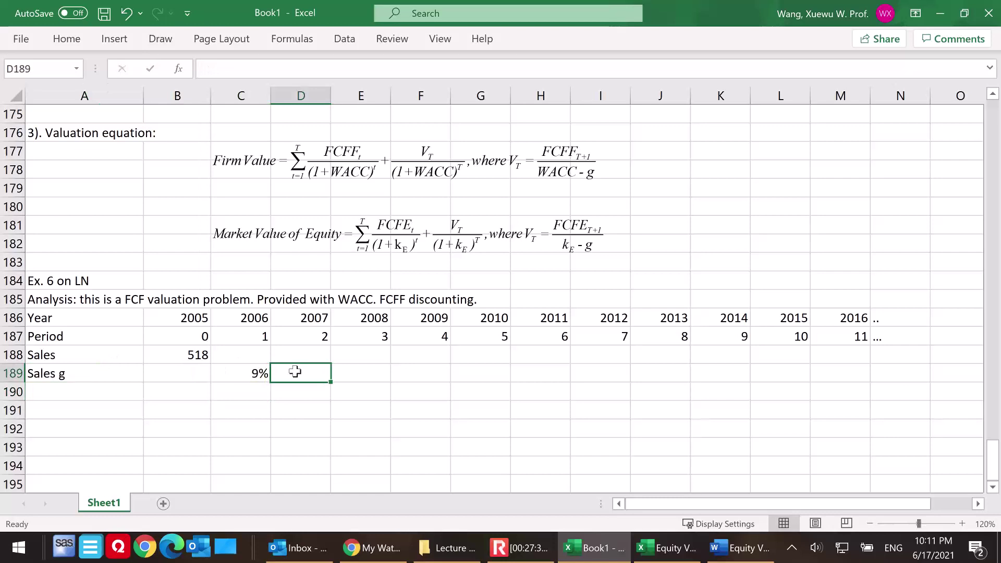
pyautogui.write('=')
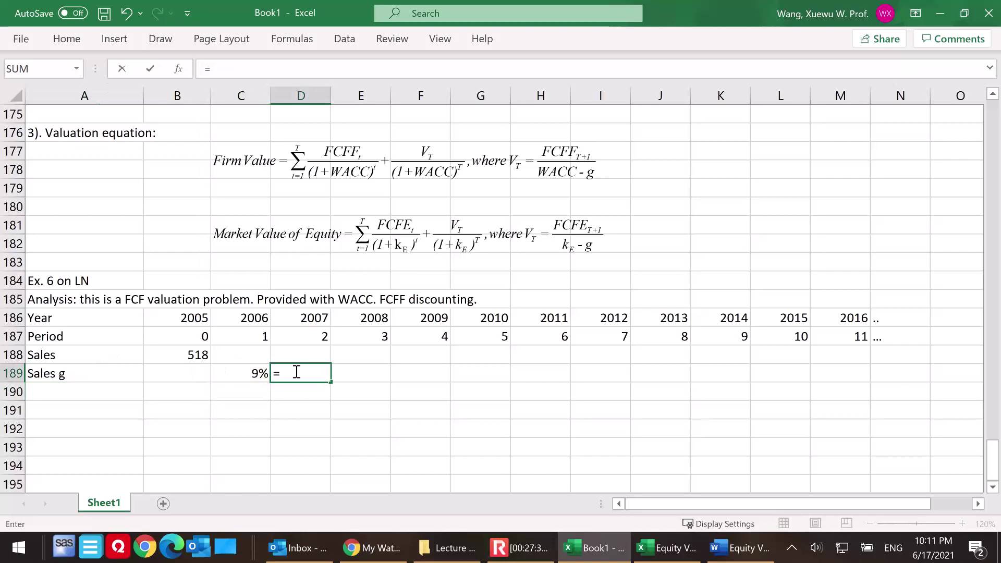
pyautogui.click(234, 370)
pyautogui.write('-1%')
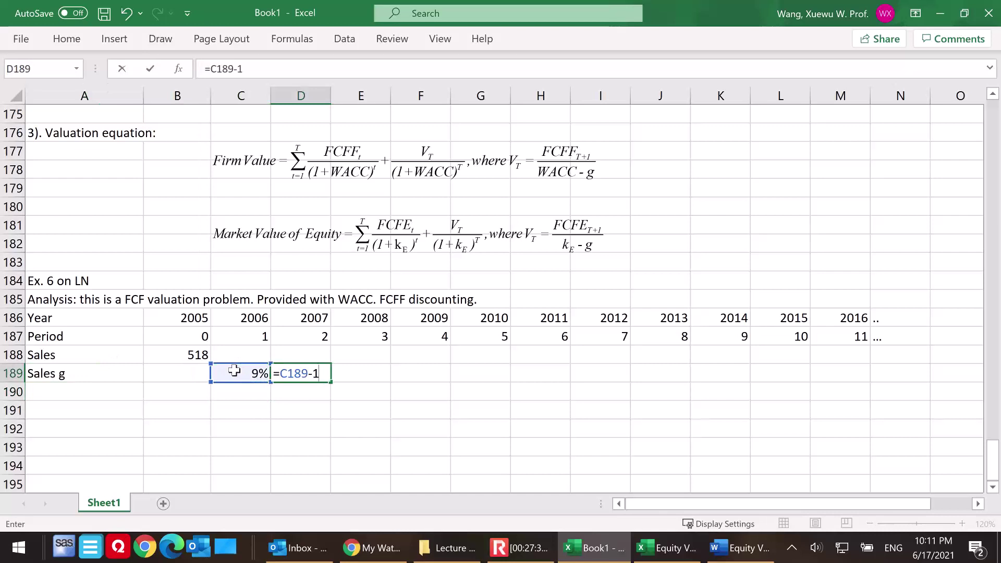
pyautogui.press('Return')
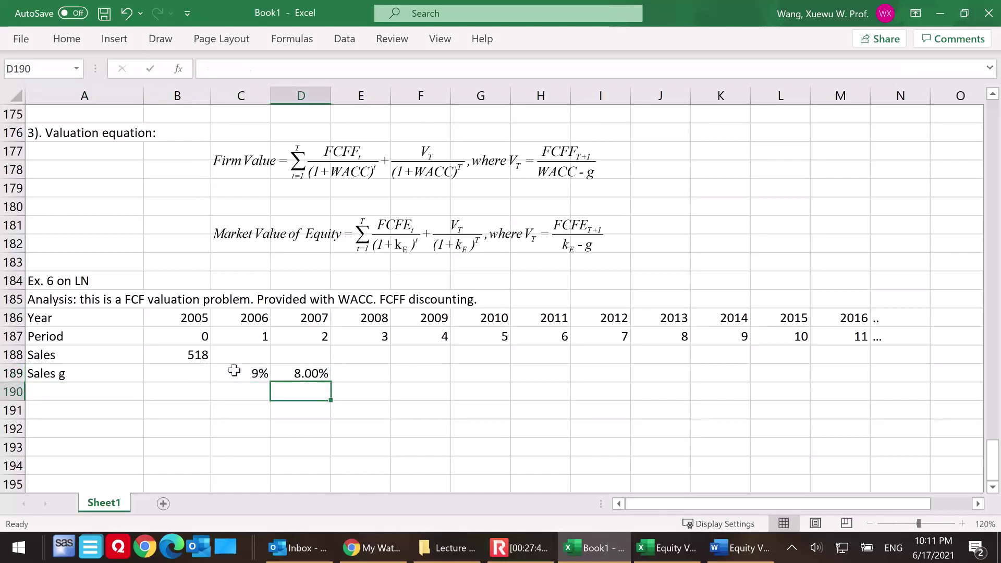
pyautogui.click(294, 372)
pyautogui.moveTo(330, 382); pyautogui.dragTo(548, 382)
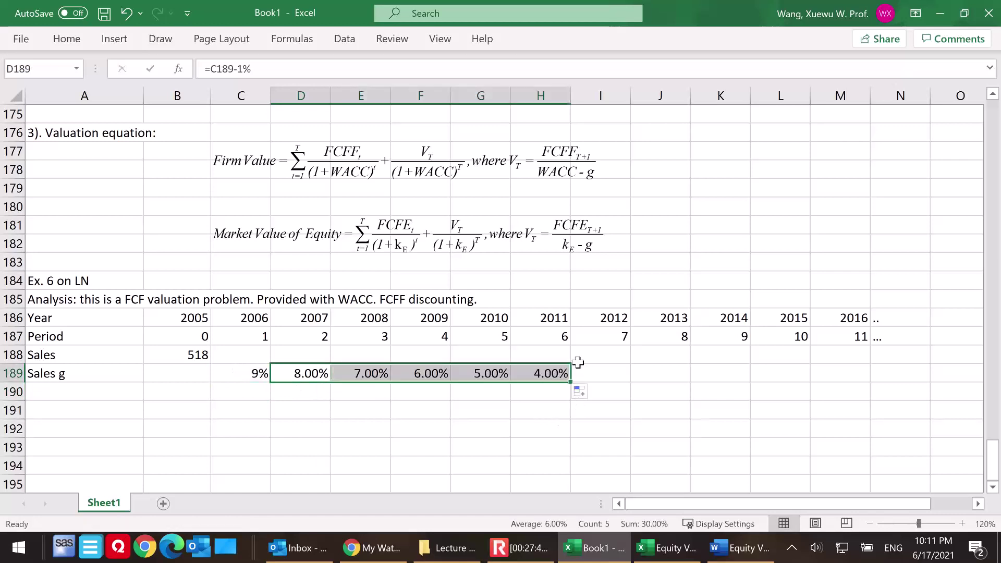
# - Hold growth constant with =H189 in I189, fill it across to M189, and put "..." in N189
pyautogui.click(605, 371)
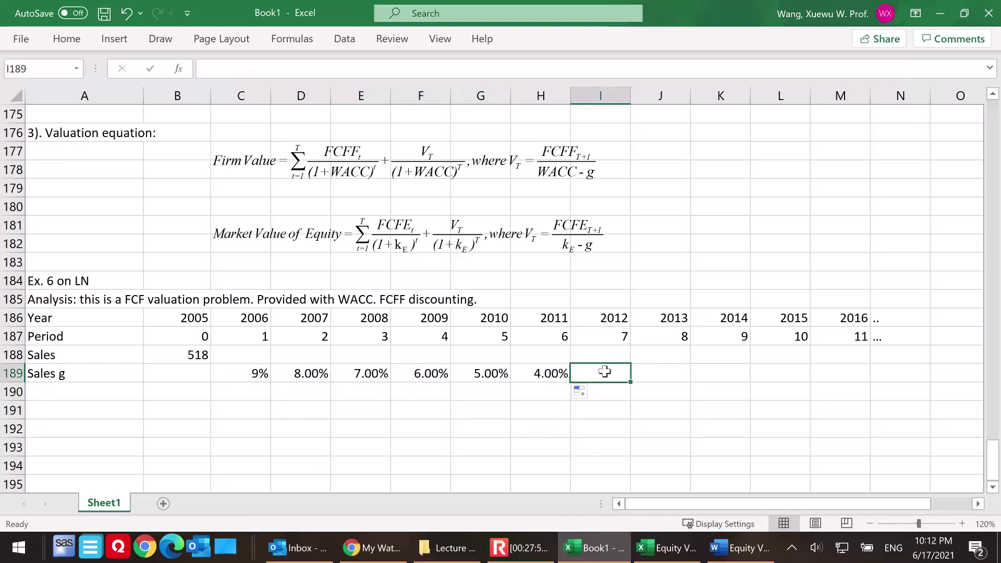
pyautogui.write('=')
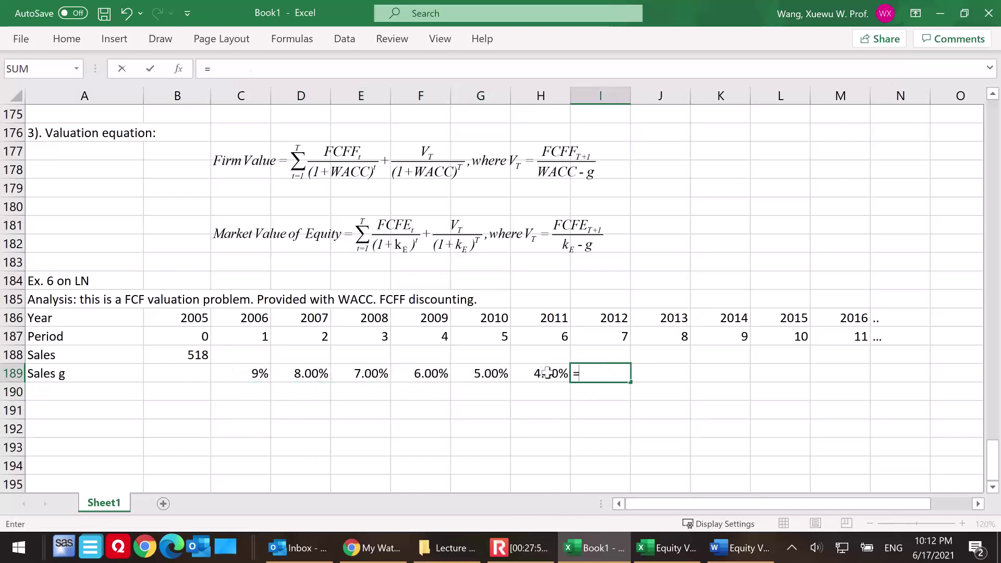
pyautogui.click(546, 372)
pyautogui.press('Return')
pyautogui.doubleClick(598, 373)
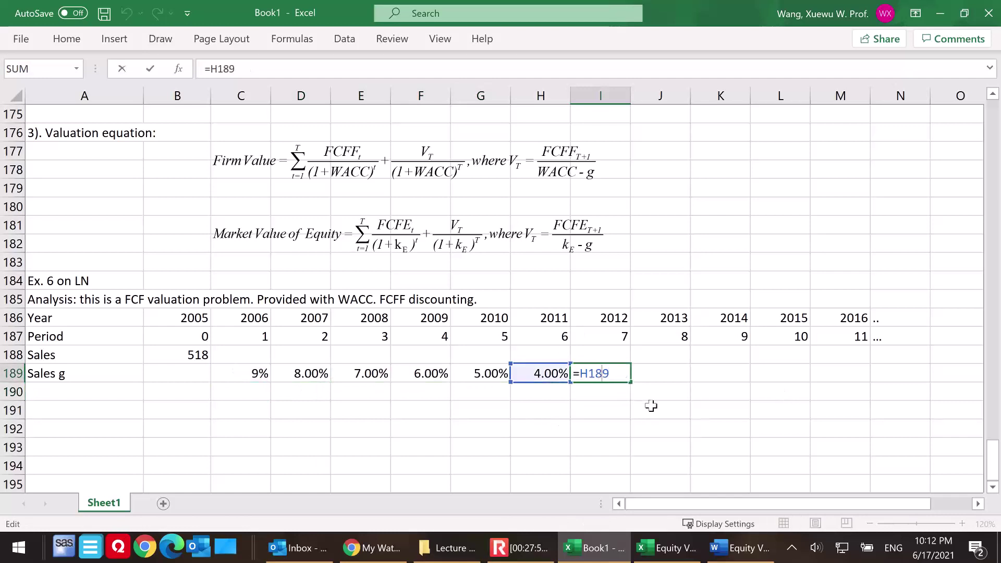
pyautogui.press('Escape')
pyautogui.moveTo(630, 382); pyautogui.dragTo(868, 382)
pyautogui.click(906, 373)
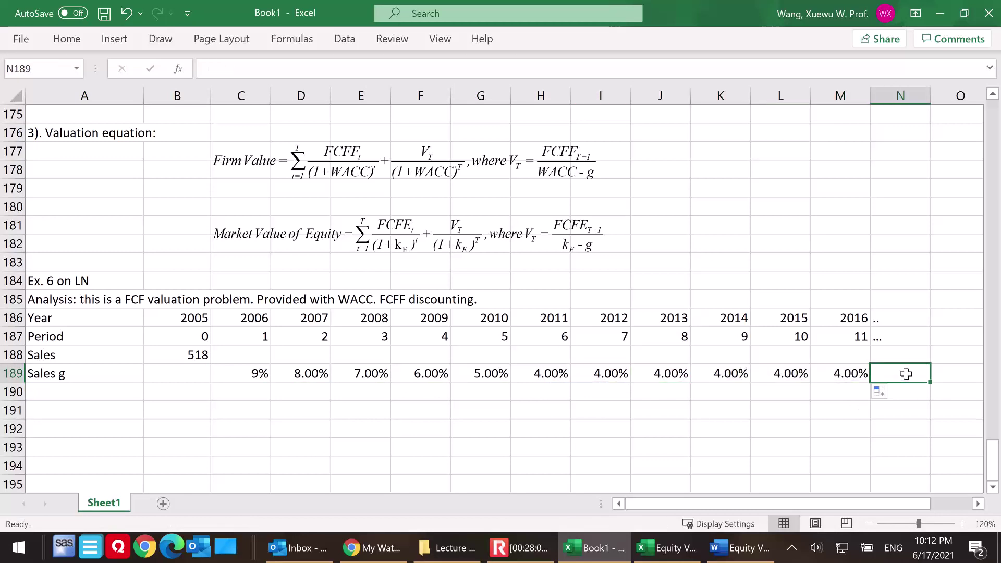
pyautogui.write('...')
pyautogui.click(685, 425)
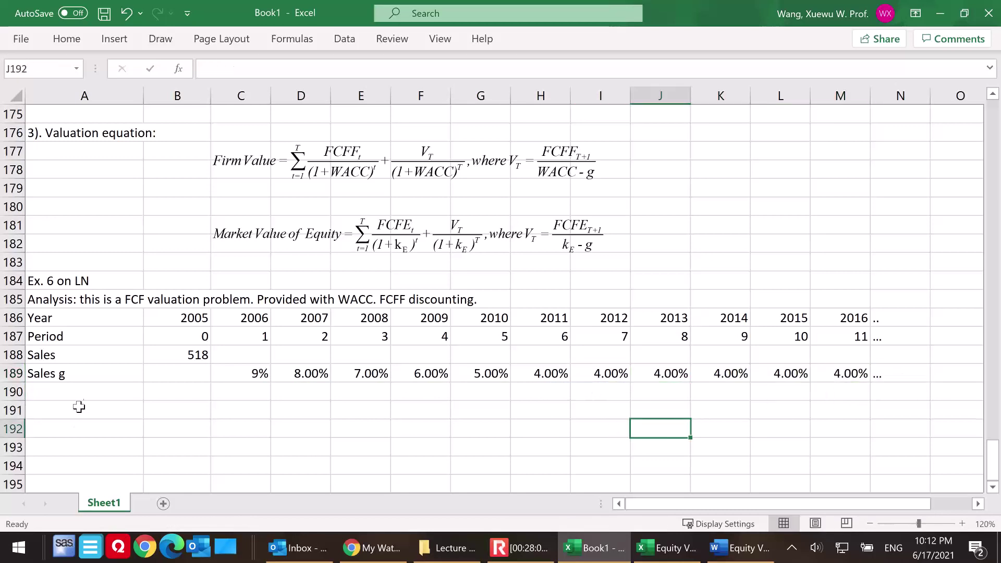
# - Calculate the 2006 sales in C188 with the formula =B188*(1+C189)
pyautogui.click(255, 356)
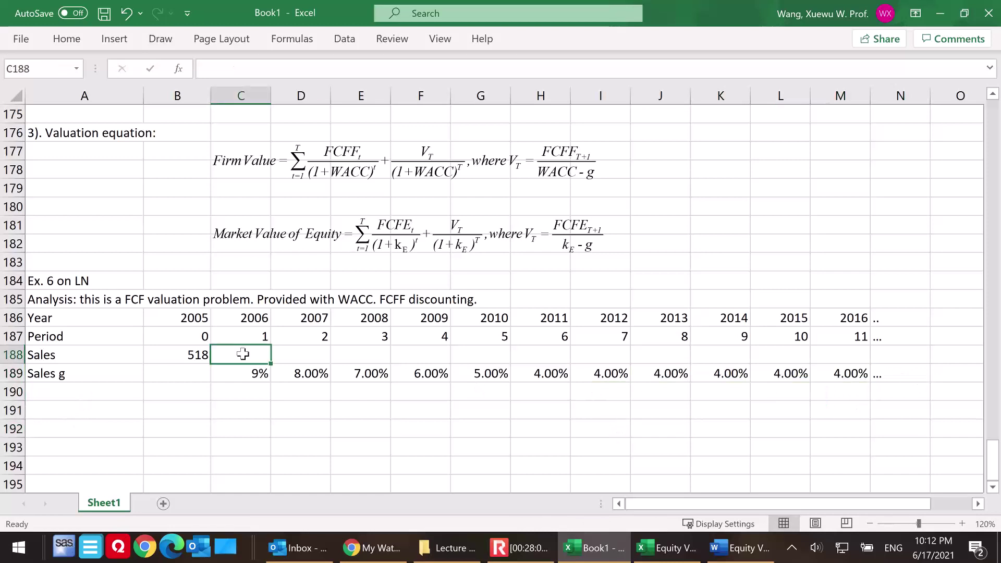
pyautogui.write('=')
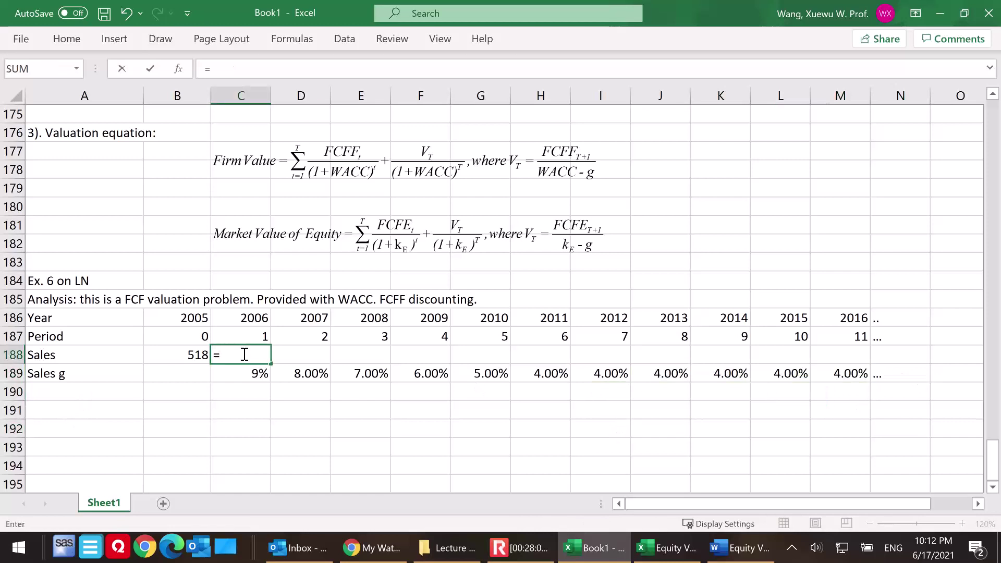
pyautogui.click(174, 354)
pyautogui.write('*(1+')
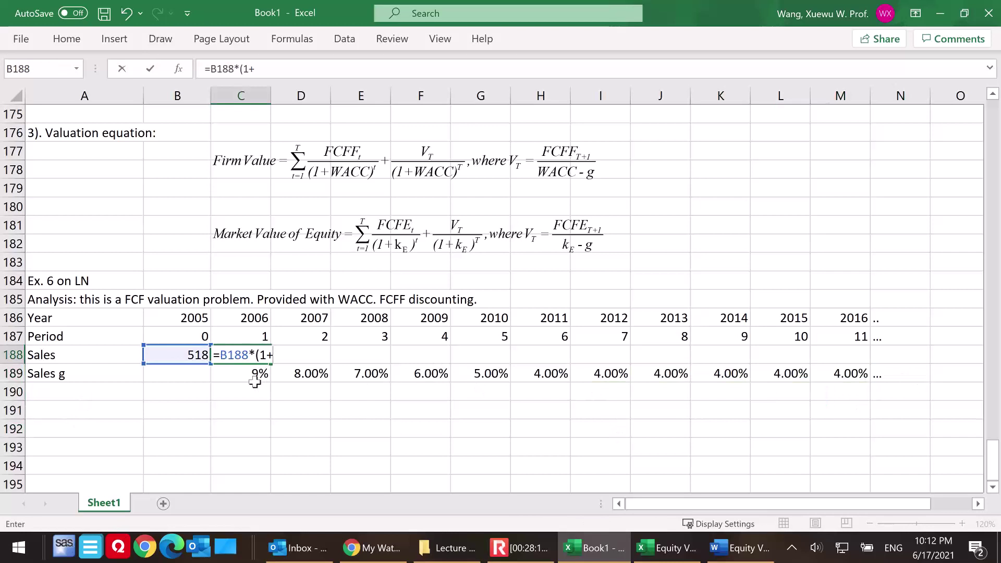
pyautogui.click(236, 375)
pyautogui.write(')')
pyautogui.press('Return')
pyautogui.click(233, 355)
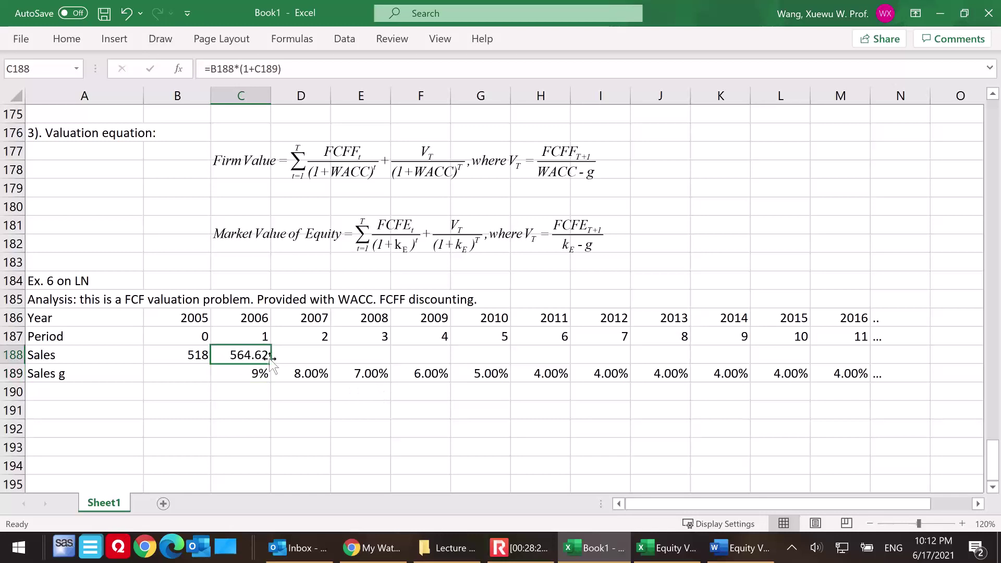
# - Fill the 2006 sales formula across from C188 to M188 and put "..." in N188
pyautogui.moveTo(271, 363); pyautogui.dragTo(846, 371)
pyautogui.click(897, 353)
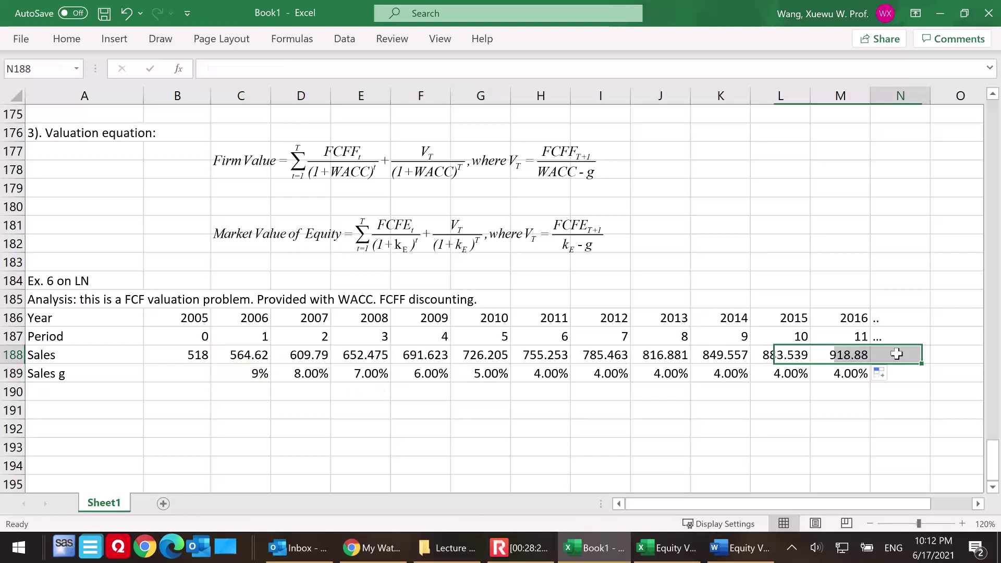
pyautogui.write('...')
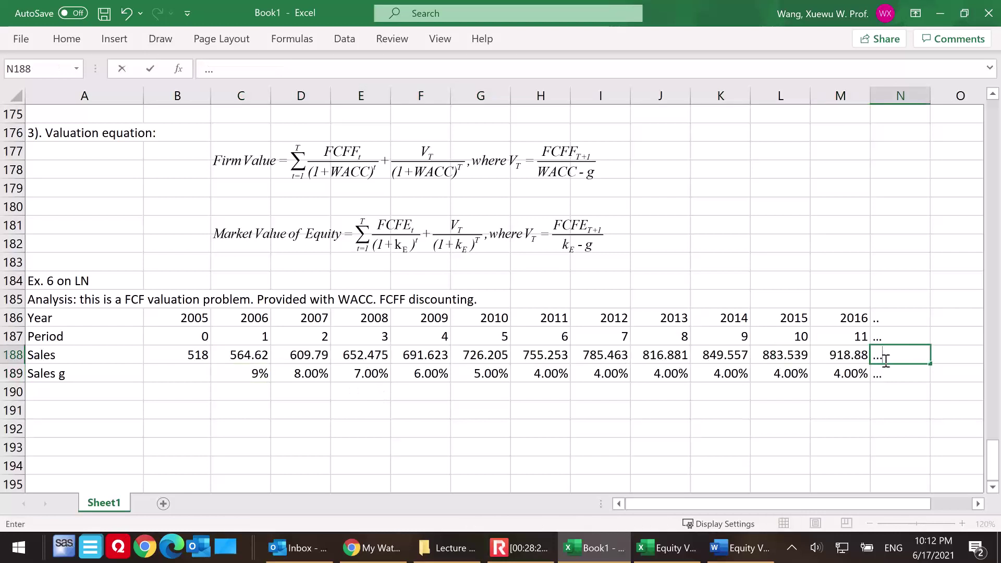
pyautogui.click(471, 420)
# - Label A190 "EBIT" and calculate the 2006 EBIT in C190 with the formula =C188*9%
pyautogui.click(88, 401)
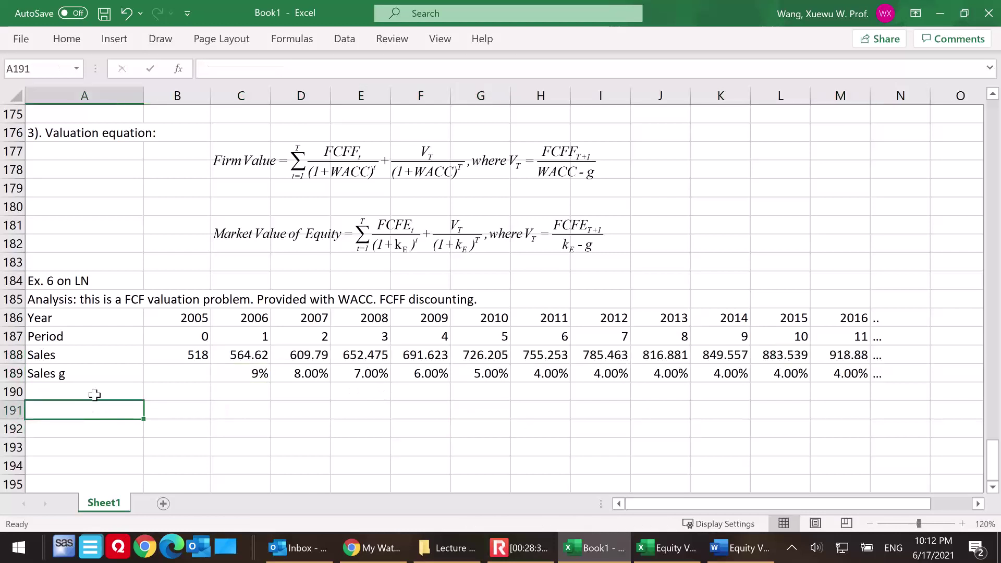
pyautogui.click(92, 394)
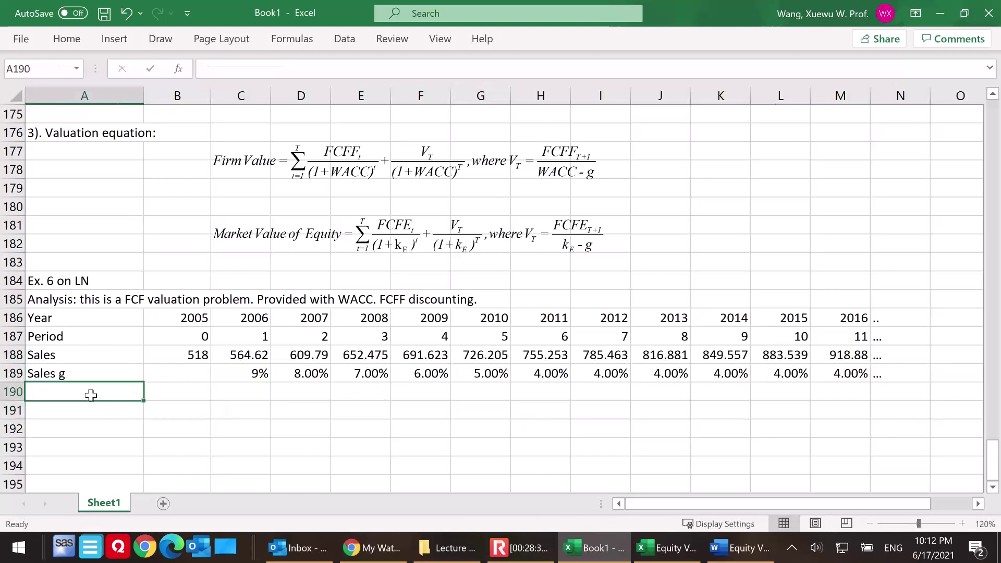
pyautogui.write('EBIT')
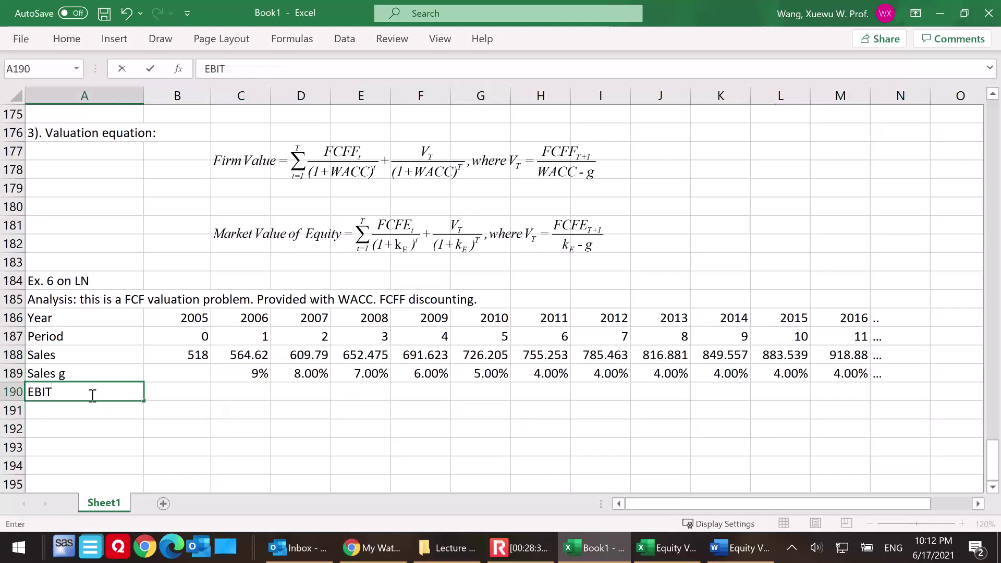
pyautogui.click(250, 394)
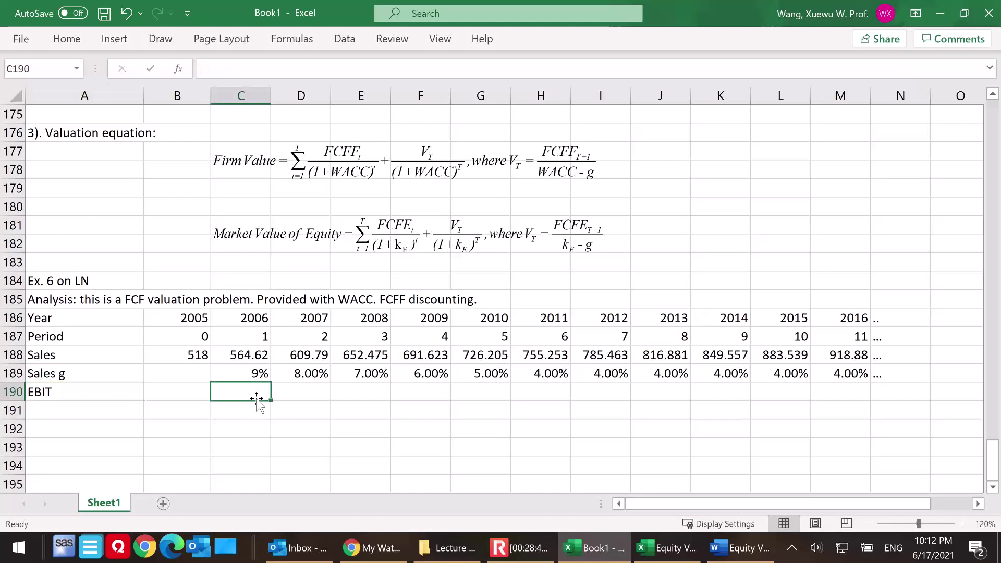
pyautogui.write('=')
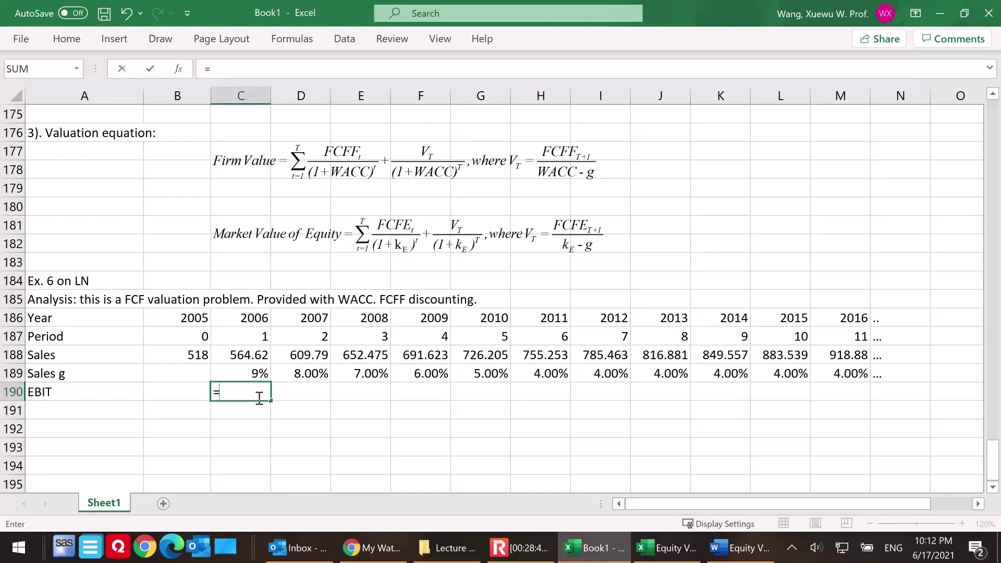
pyautogui.click(238, 364)
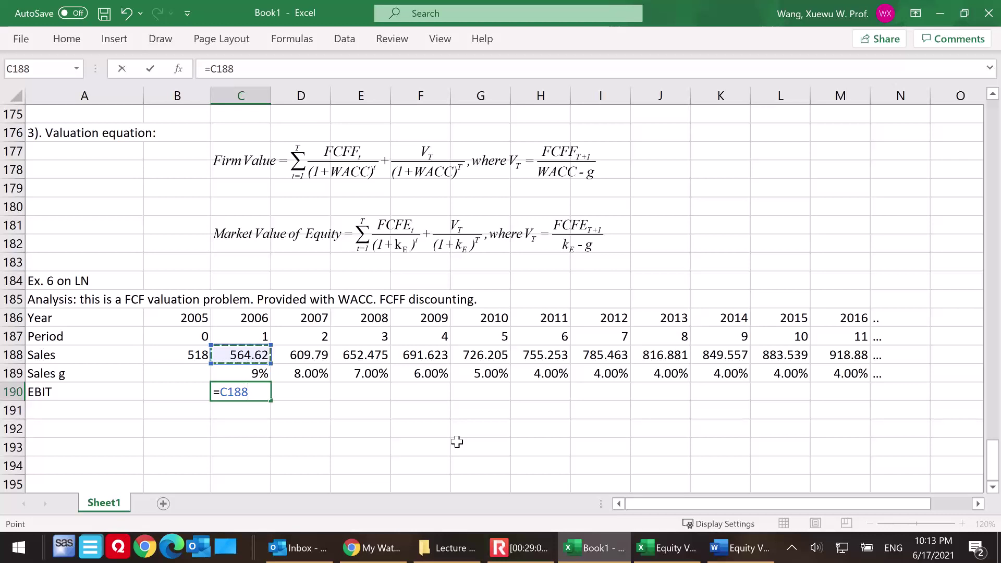
pyautogui.write('*9%')
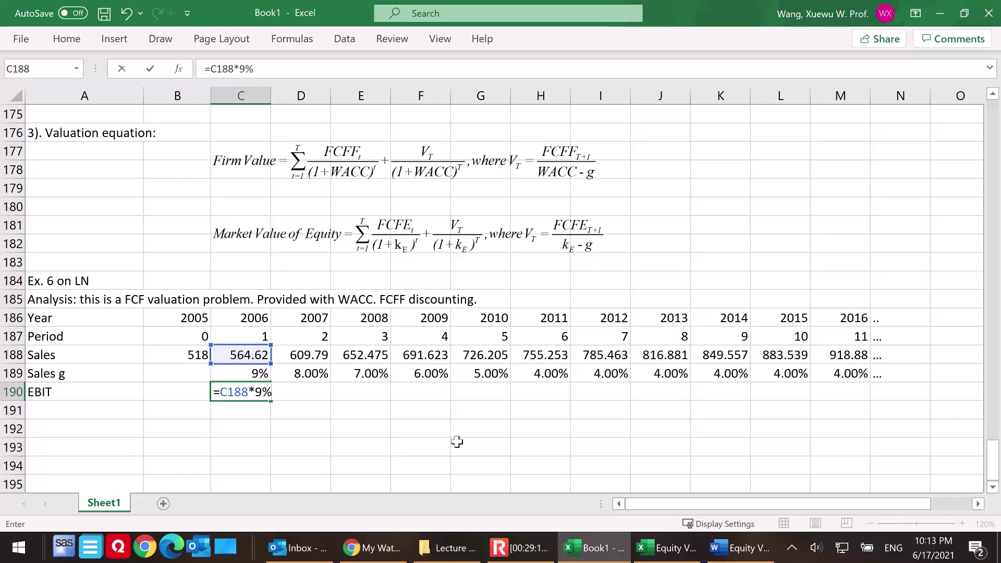
pyautogui.press('Return')
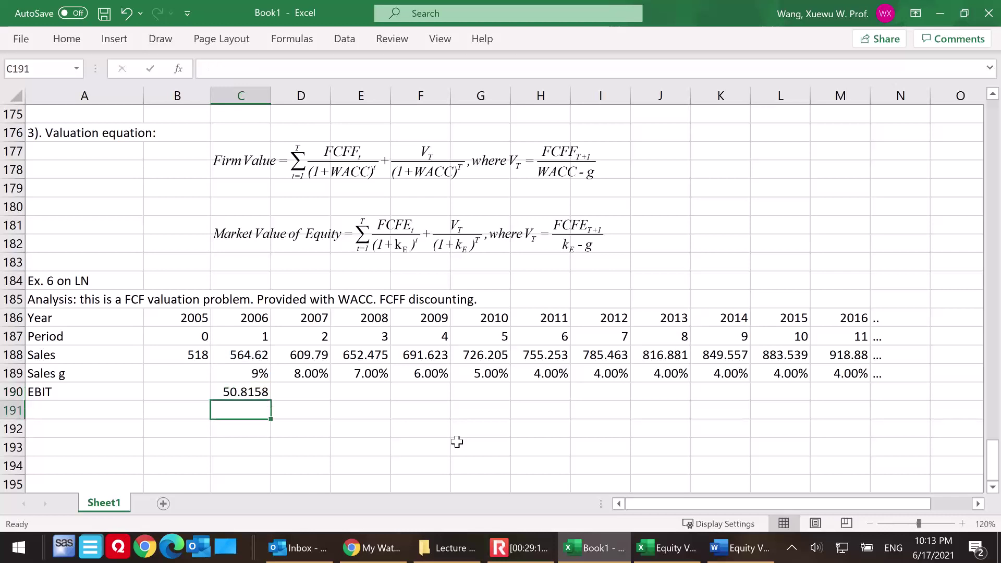
# - Fill the EBIT formula across from C190 to M190 and put "..." in N190
pyautogui.click(241, 392)
pyautogui.doubleClick(235, 392)
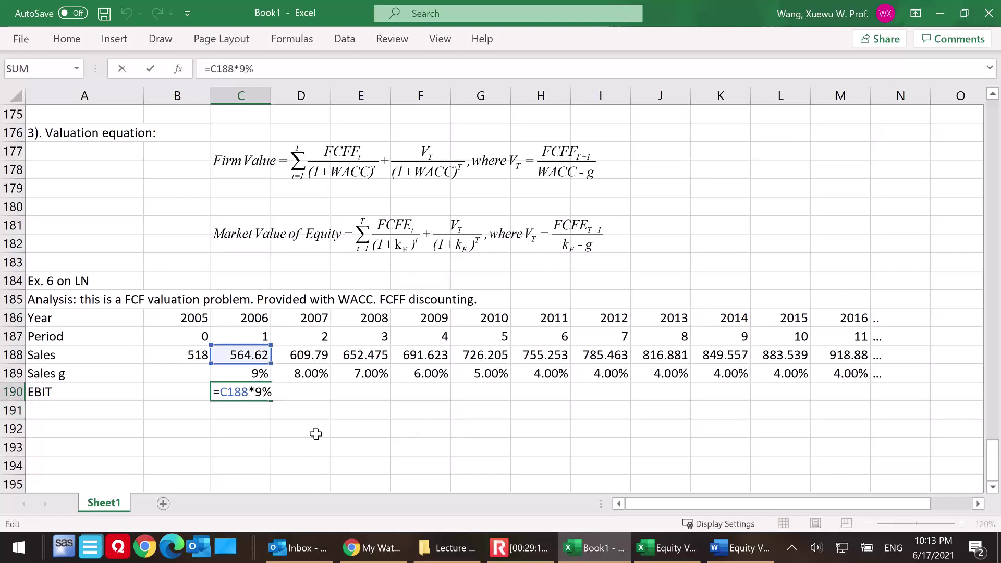
pyautogui.press('Escape')
pyautogui.moveTo(271, 400); pyautogui.dragTo(855, 404)
pyautogui.click(903, 390)
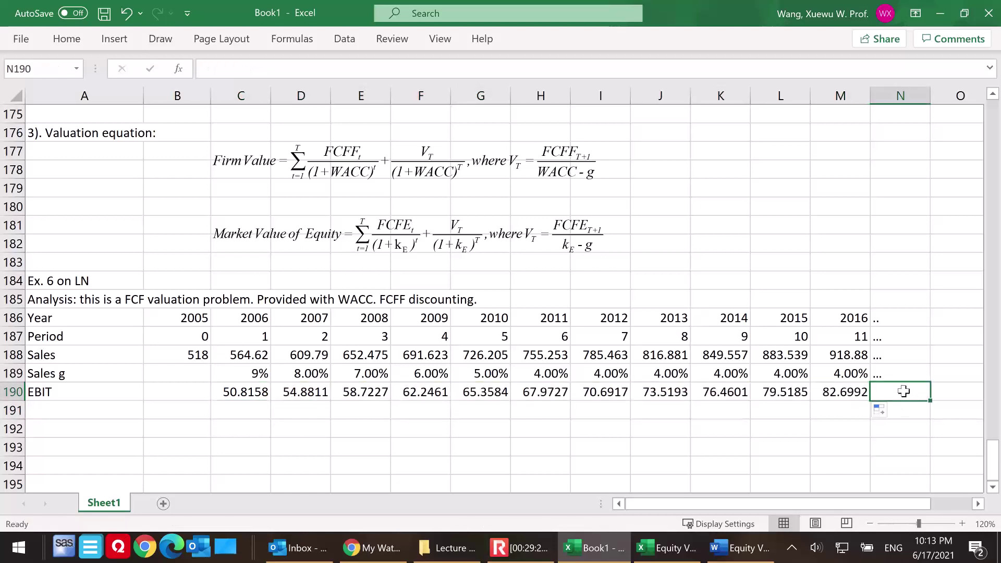
pyautogui.write('...')
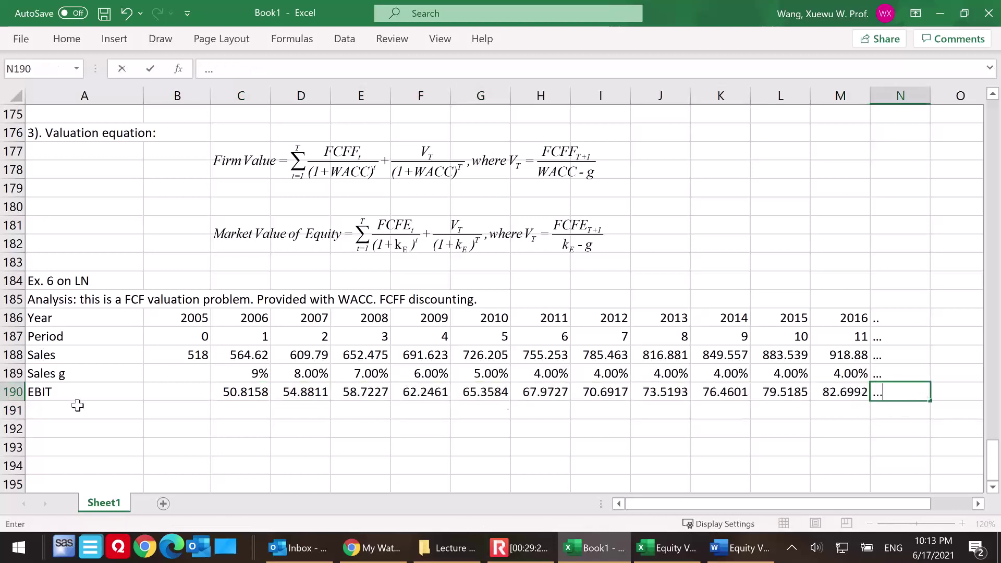
# - Label A191 "Inc in NWC" for the increase in net working capital row
pyautogui.click(79, 407)
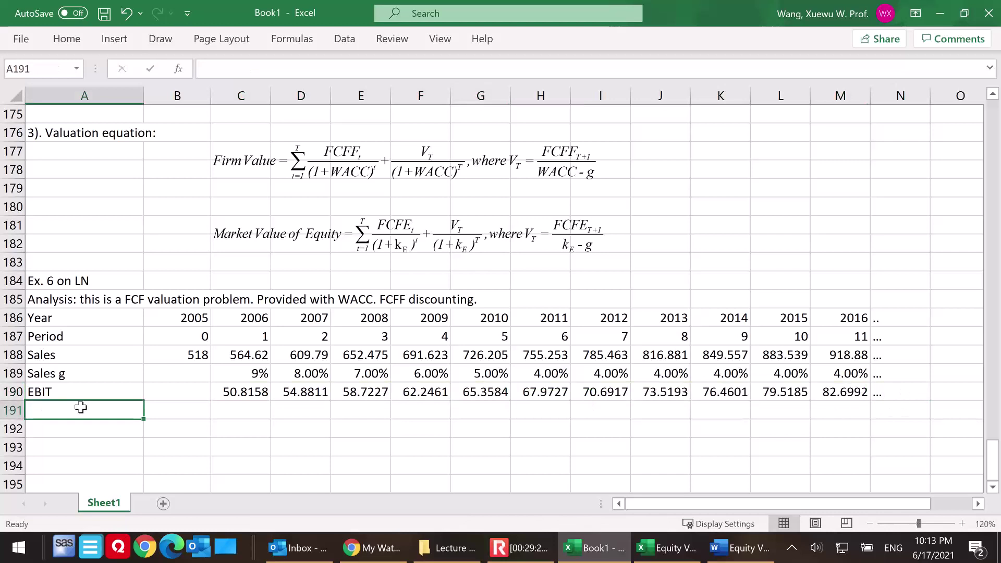
pyautogui.write('Inc')
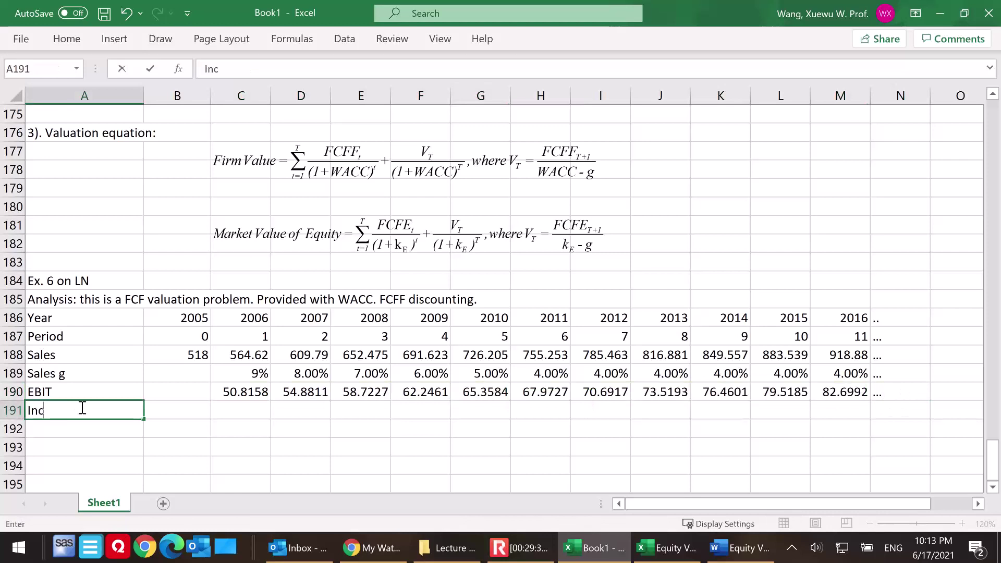
pyautogui.write(' in NWC')
# - Calculate the 2006 increase in NWC in C191 with the formula =(C188-B188)*10%
pyautogui.click(237, 412)
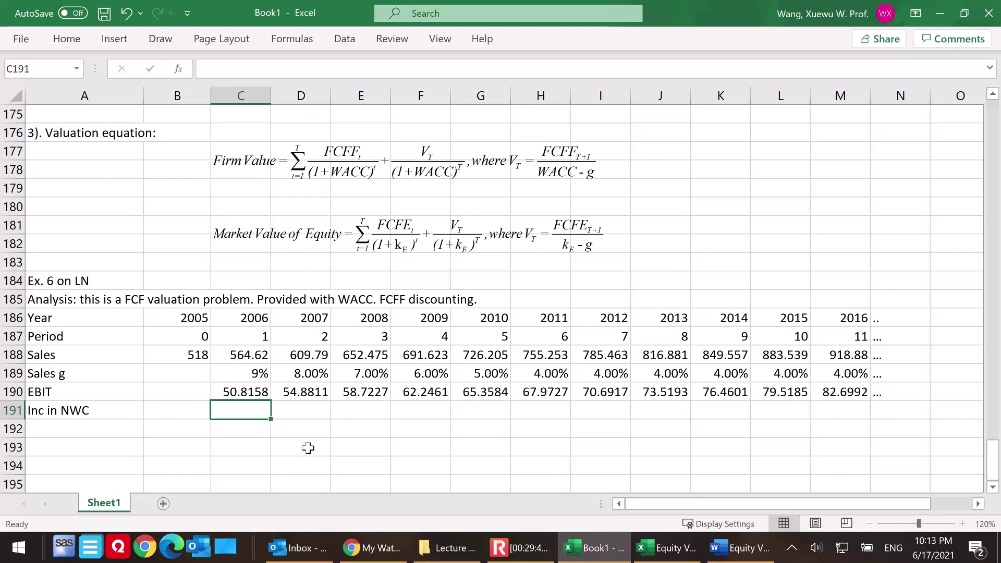
pyautogui.click(523, 553)
pyautogui.click(229, 413)
pyautogui.write('=(')
pyautogui.click(252, 359)
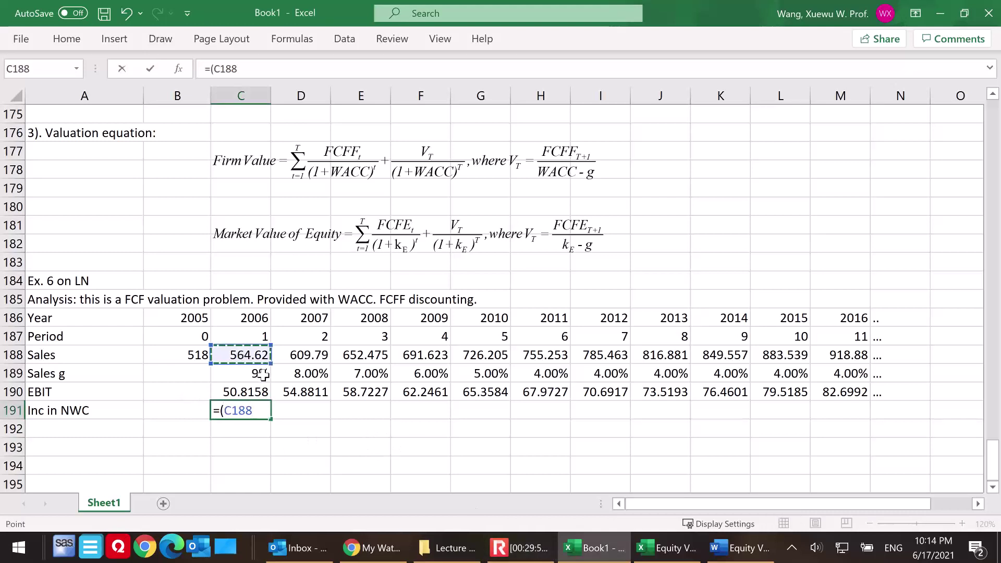
pyautogui.write('-')
pyautogui.click(183, 354)
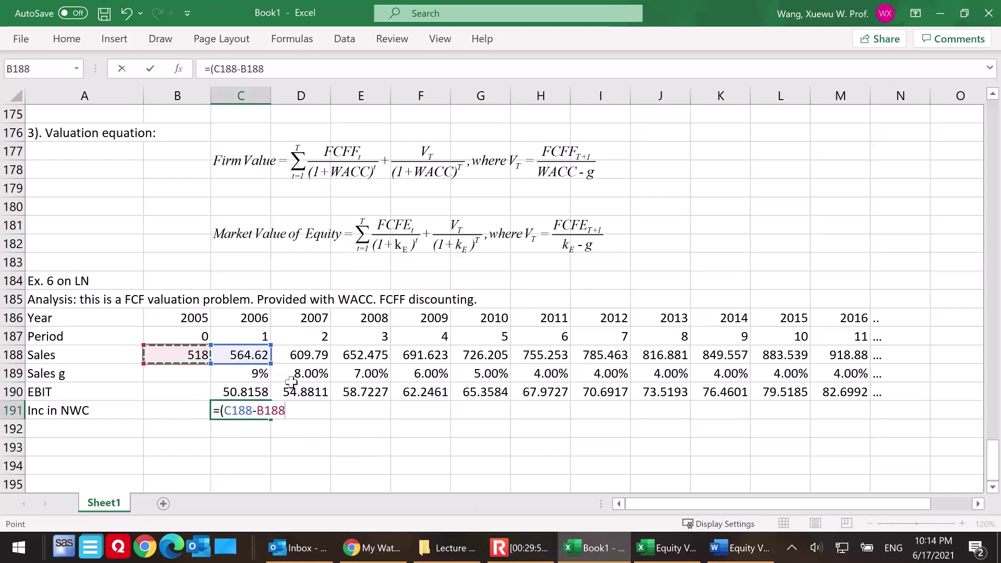
pyautogui.write(')*')
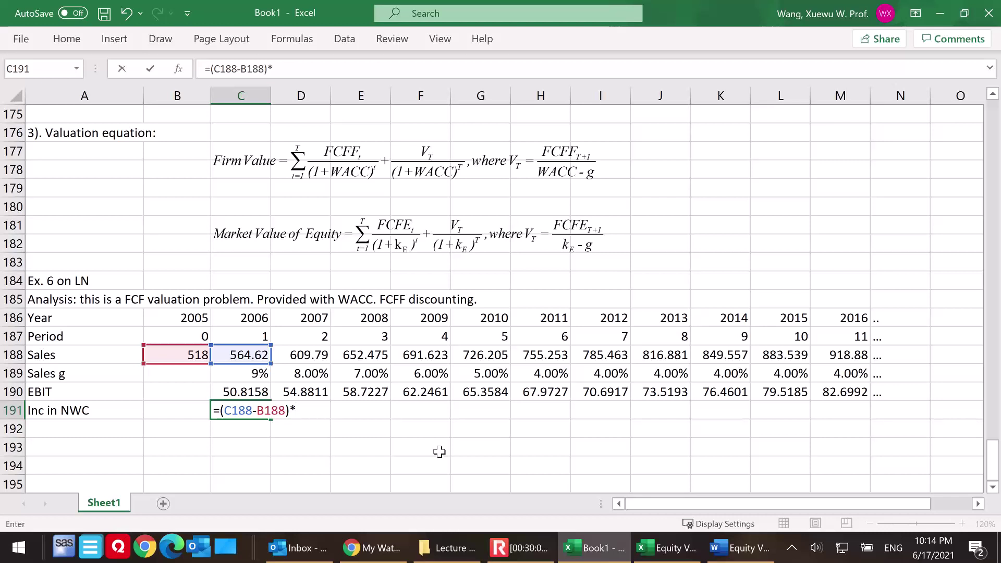
pyautogui.write('10%')
pyautogui.press('Return')
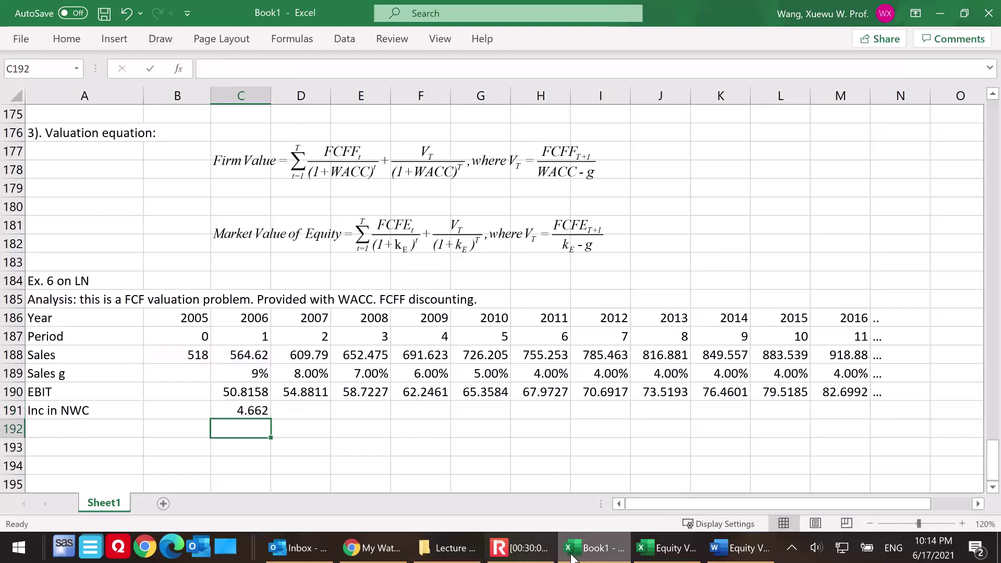
# - Fill the increase in NWC formula across from C191 to M191 and put "..." in N191
pyautogui.click(658, 553)
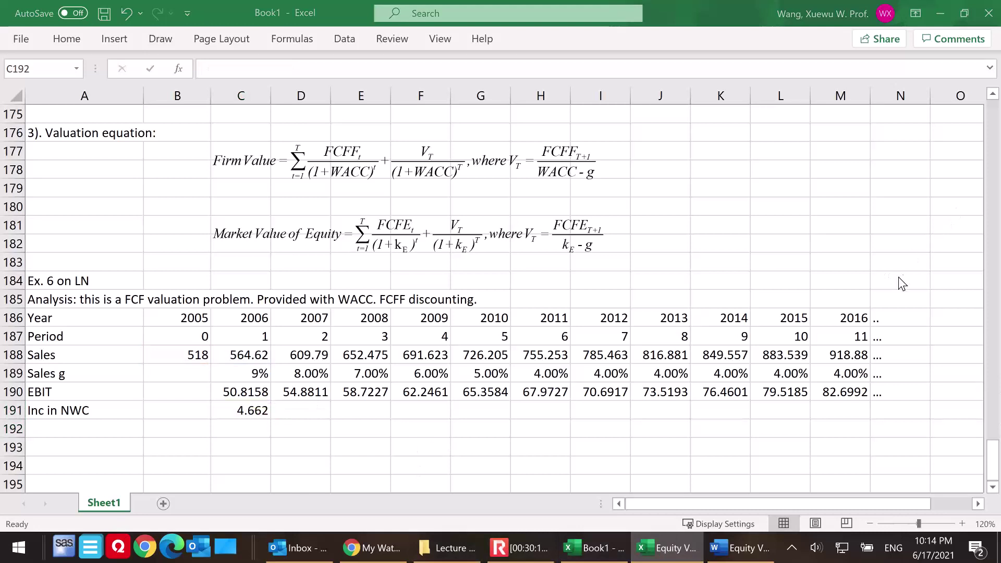
pyautogui.click(244, 409)
pyautogui.moveTo(271, 418); pyautogui.dragTo(866, 419)
pyautogui.click(897, 412)
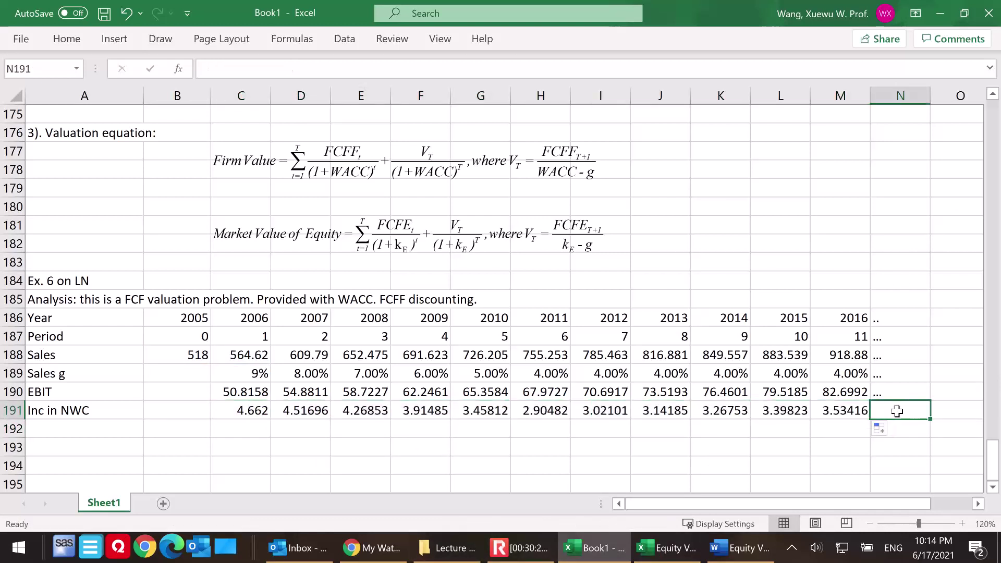
pyautogui.write('...')
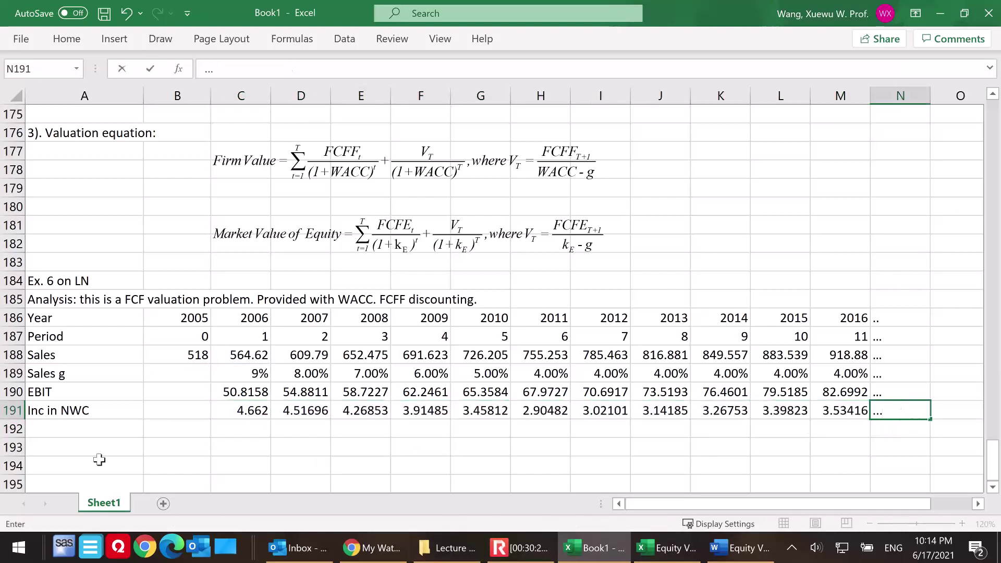
# - Label A192 "CAPEX - D" for the row of capital expenditure net of depreciation
pyautogui.click(63, 437)
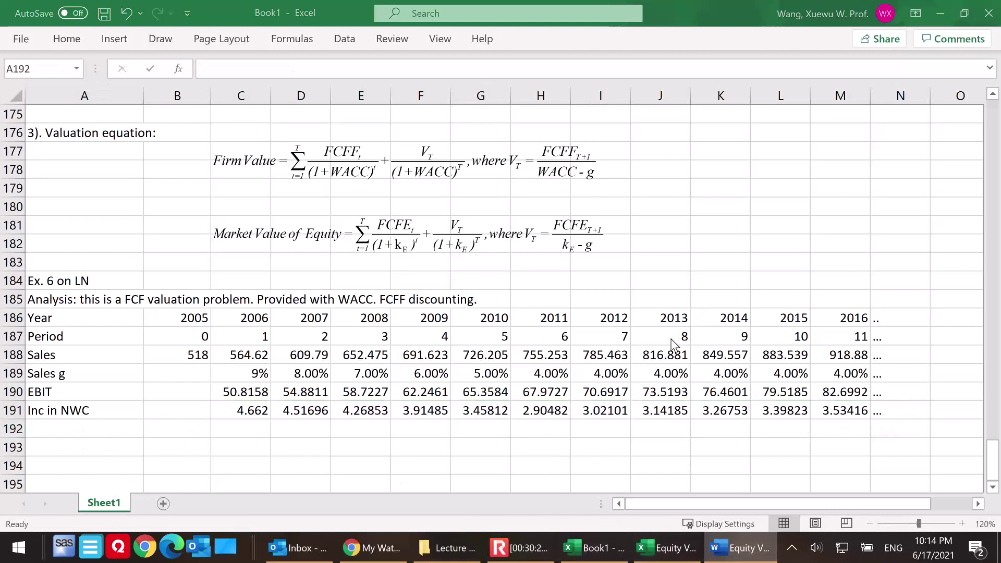
pyautogui.click(63, 428)
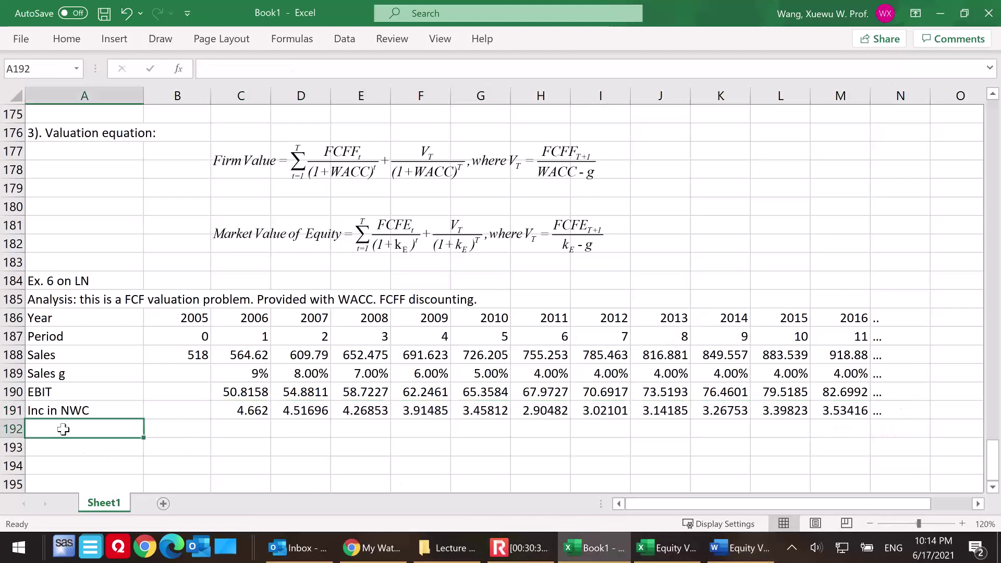
pyautogui.write('CAPEX')
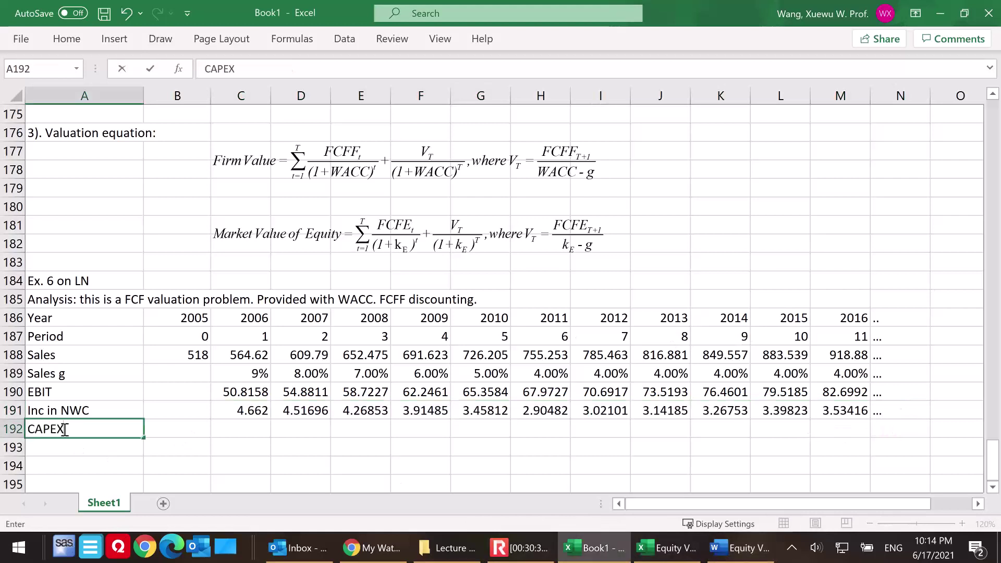
pyautogui.write(' - D')
# - Calculate the 2006 CAPEX - D in C192 with the formula =(C188-B188)*8%
pyautogui.click(226, 429)
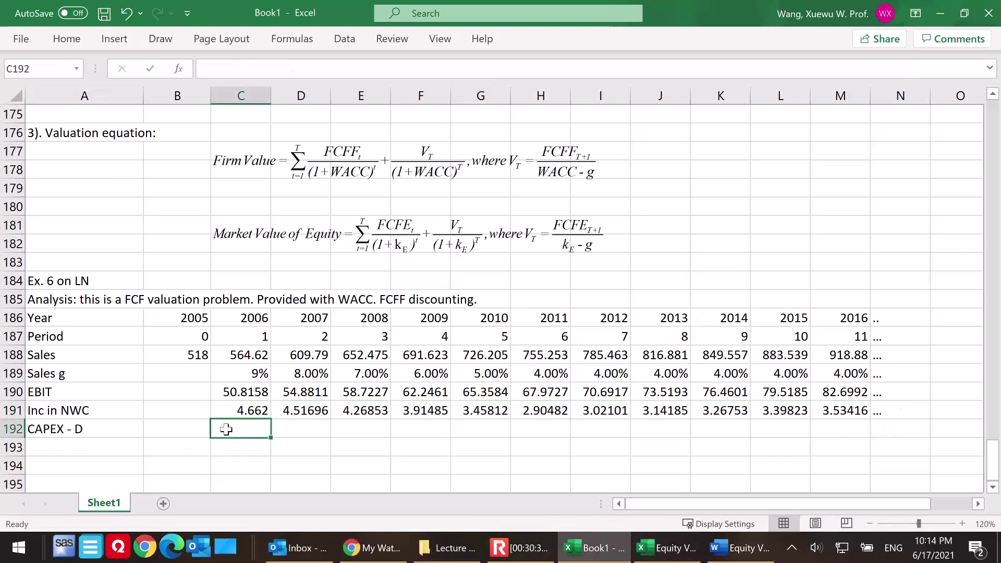
pyautogui.write('=(')
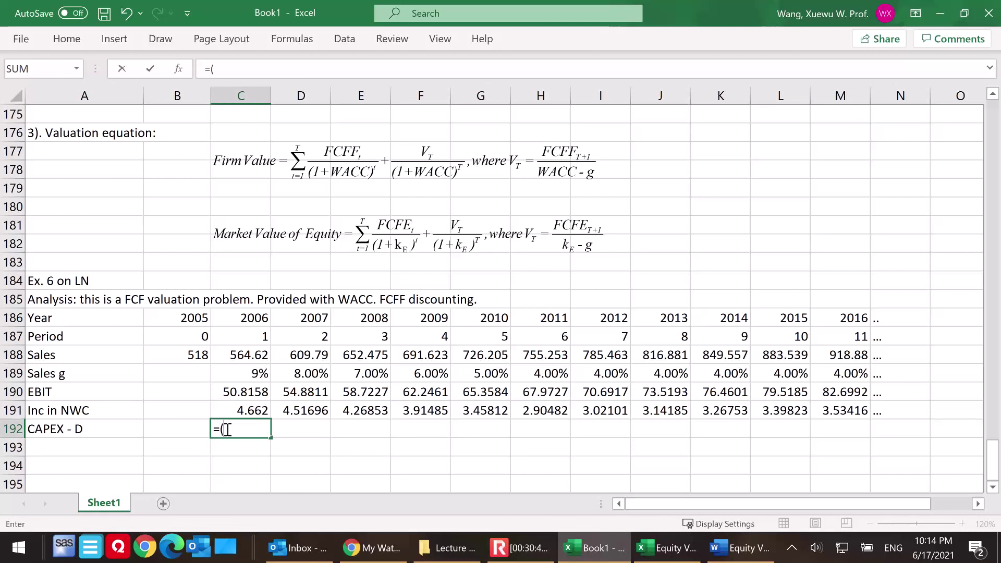
pyautogui.click(249, 356)
pyautogui.write('-')
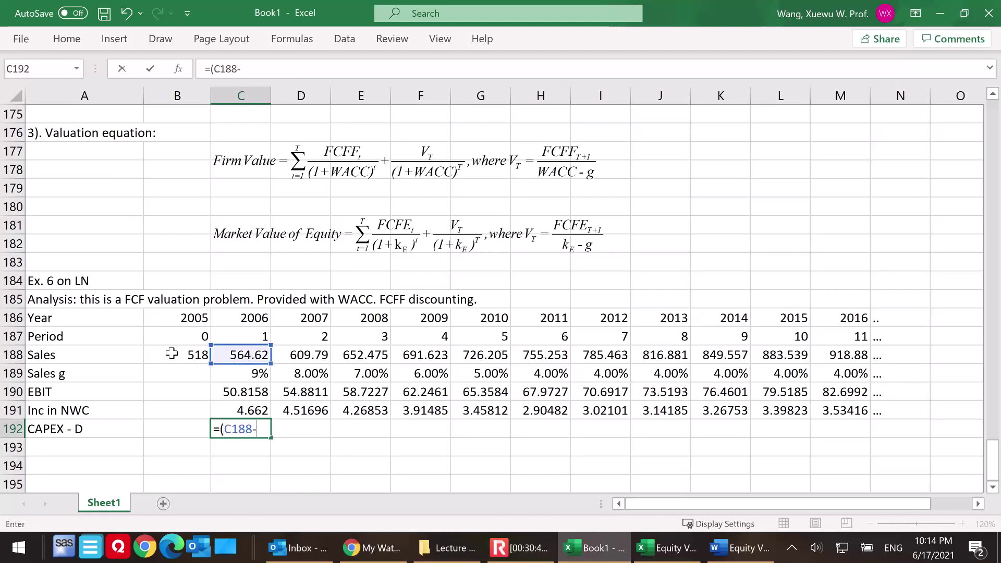
pyautogui.click(174, 354)
pyautogui.write(')')
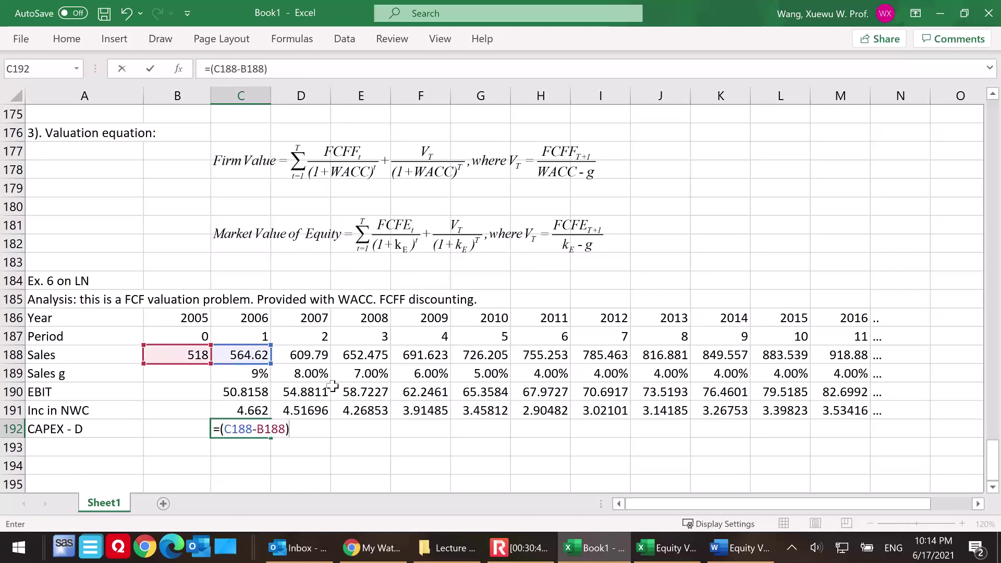
pyautogui.write('*8%')
pyautogui.press('Return')
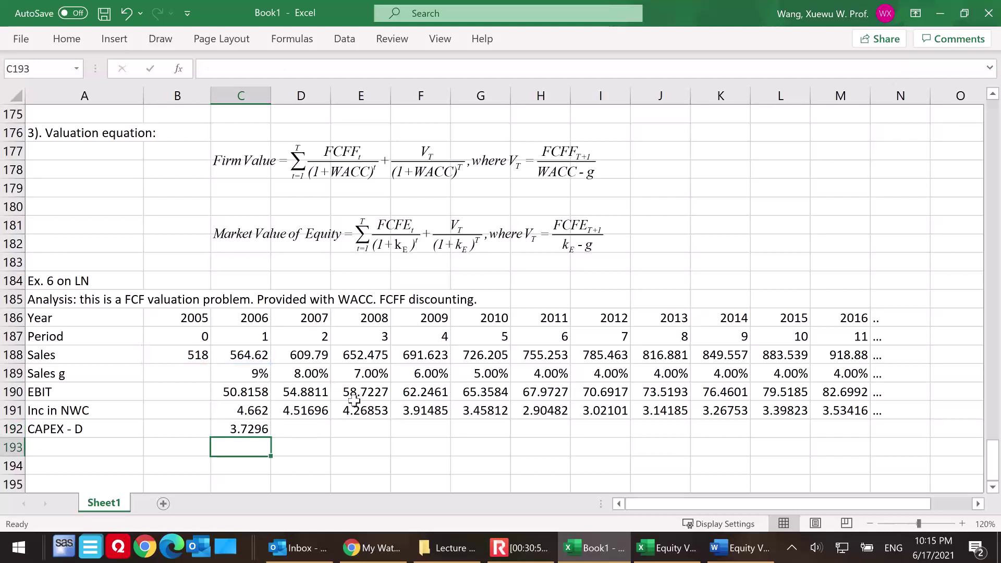
# - Fill the CAPEX - D formula across from C192 to M192 and put "..." in N192
pyautogui.click(237, 428)
pyautogui.moveTo(273, 441); pyautogui.dragTo(851, 438)
pyautogui.click(905, 430)
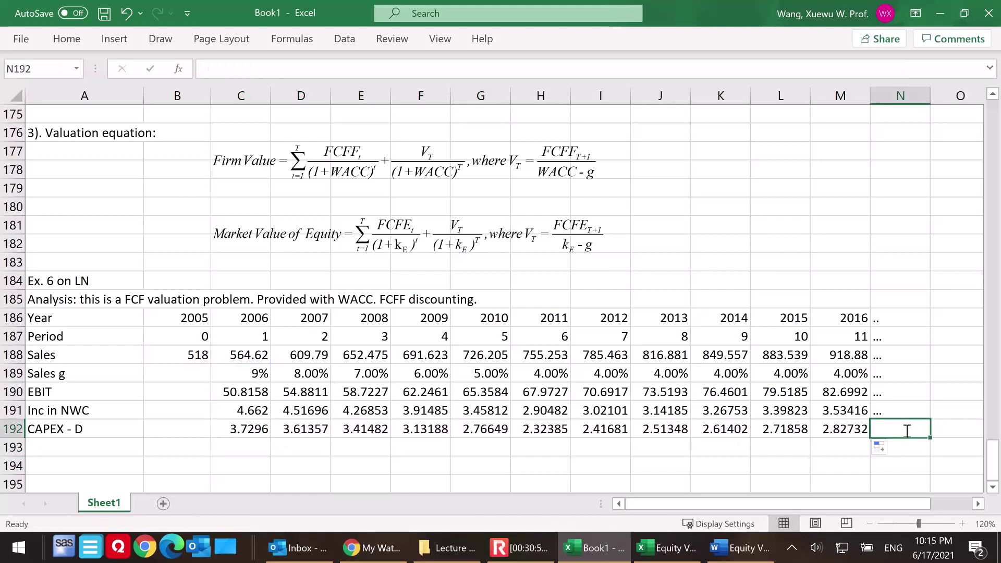
pyautogui.write('...')
pyautogui.click(88, 450)
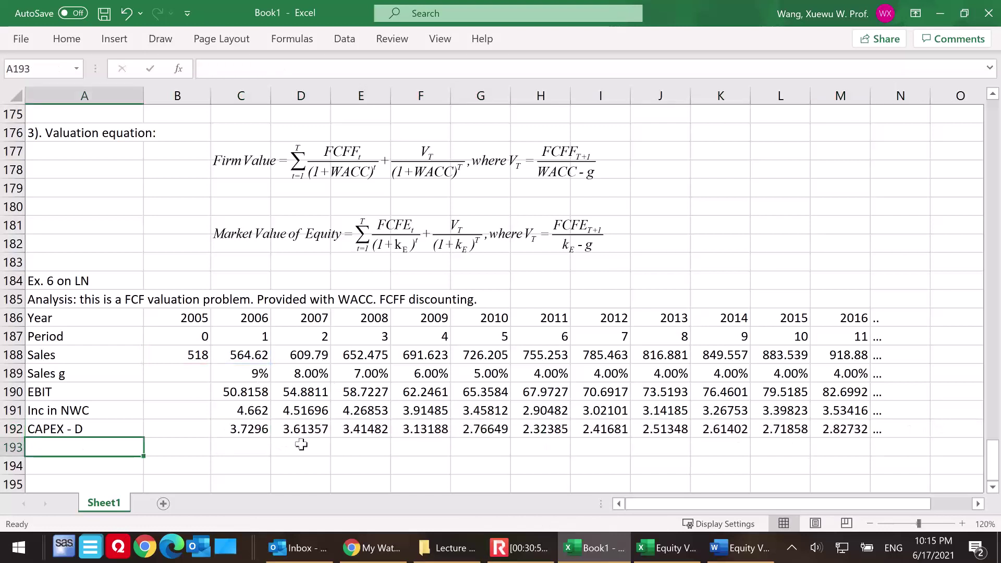
pyautogui.scroll(-1, 381, 433)
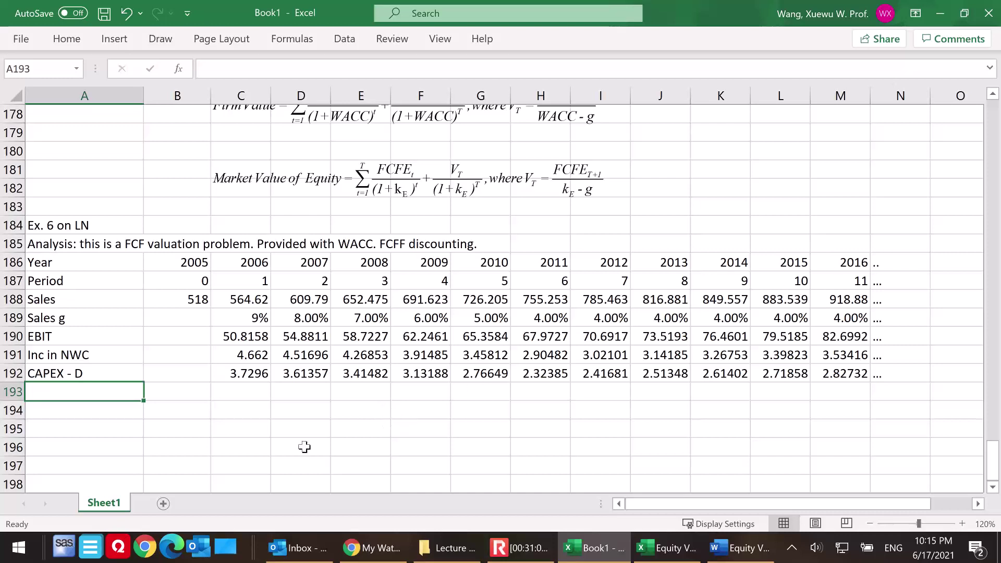
pyautogui.scroll(-1, 292, 448)
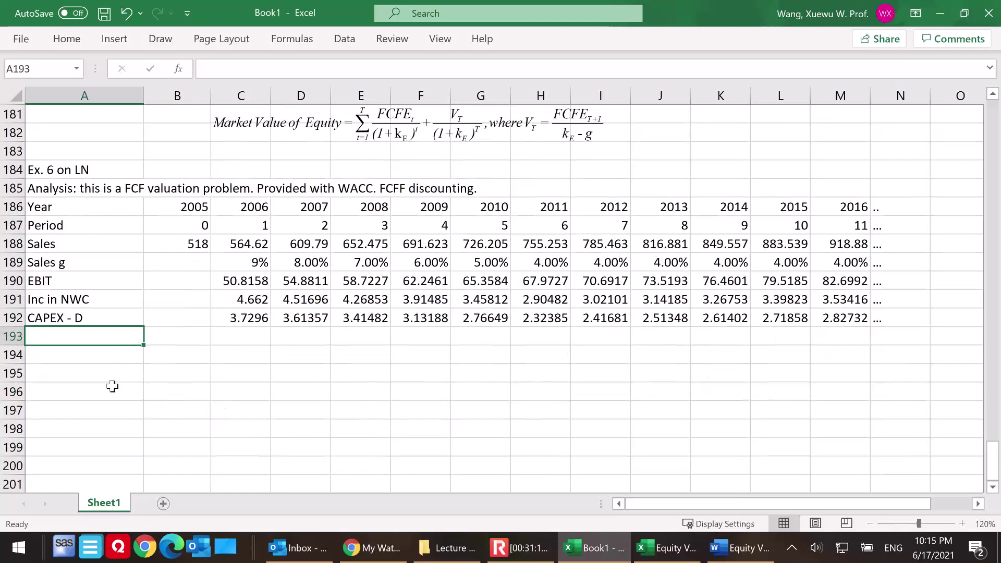
# - Label A194 "FCFF" for the free cash flow row
pyautogui.click(667, 554)
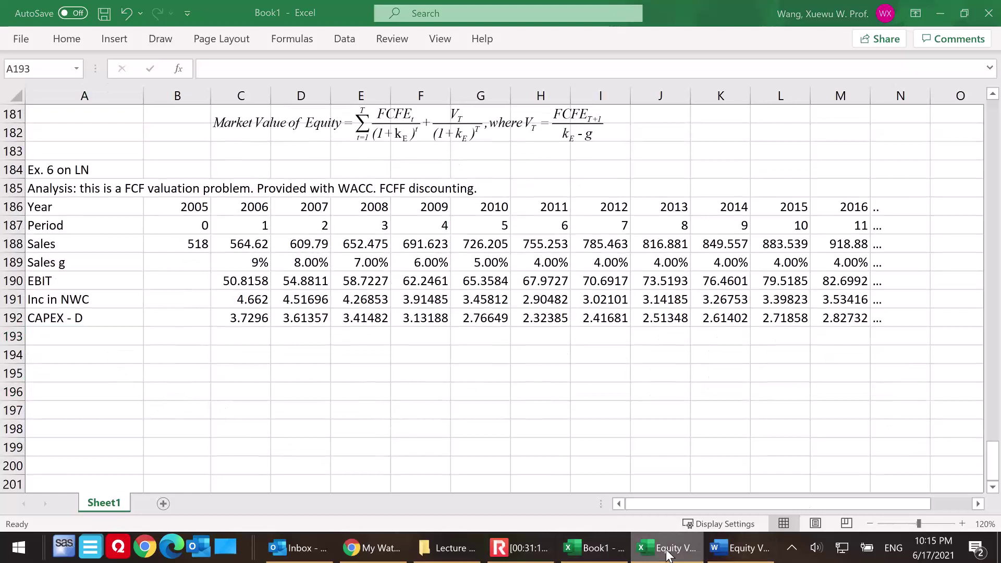
pyautogui.click(593, 549)
pyautogui.click(94, 359)
pyautogui.write('FCFF')
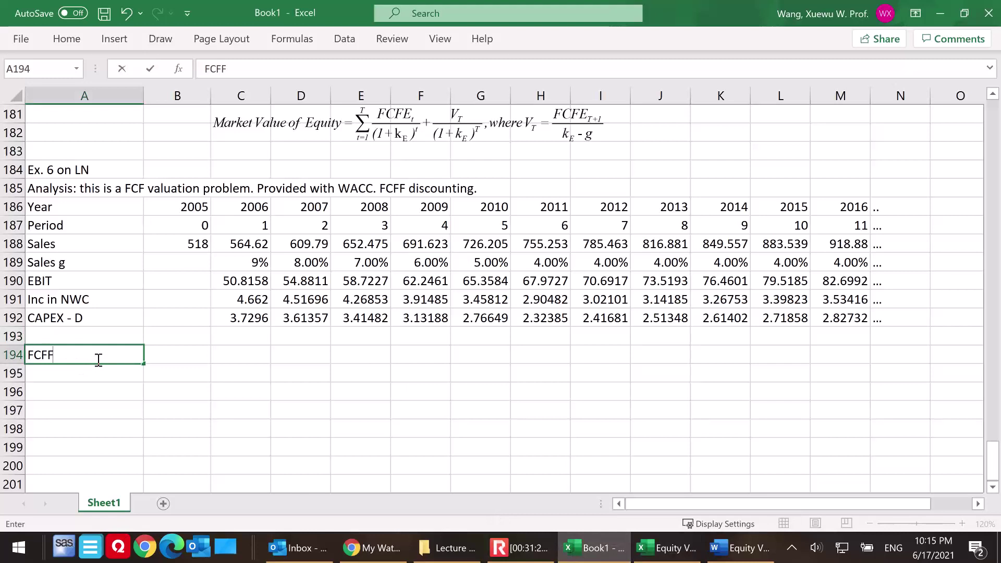
pyautogui.click(237, 356)
# - Copy the FCFF equation from the Free Cash Flows Valuation Approach section and paste it just below the FCFF row
pyautogui.scroll(1, 310, 379)
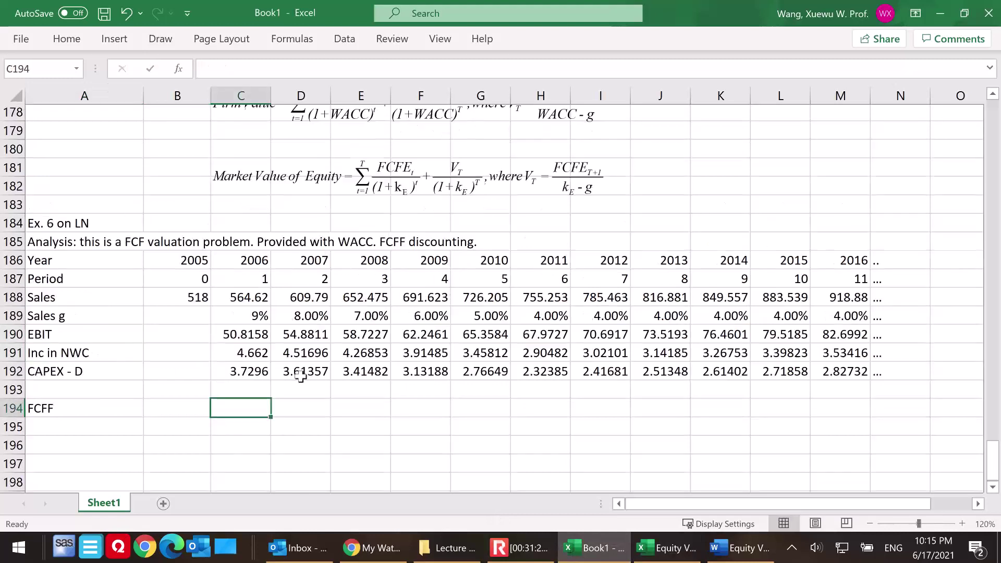
pyautogui.scroll(4, 310, 379)
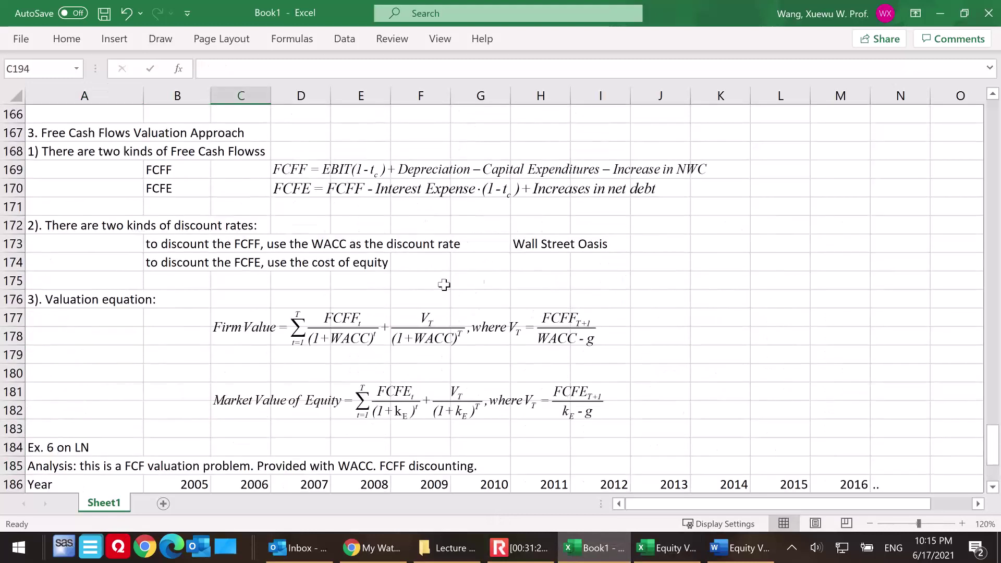
pyautogui.scroll(2, 486, 281)
pyautogui.click(440, 284)
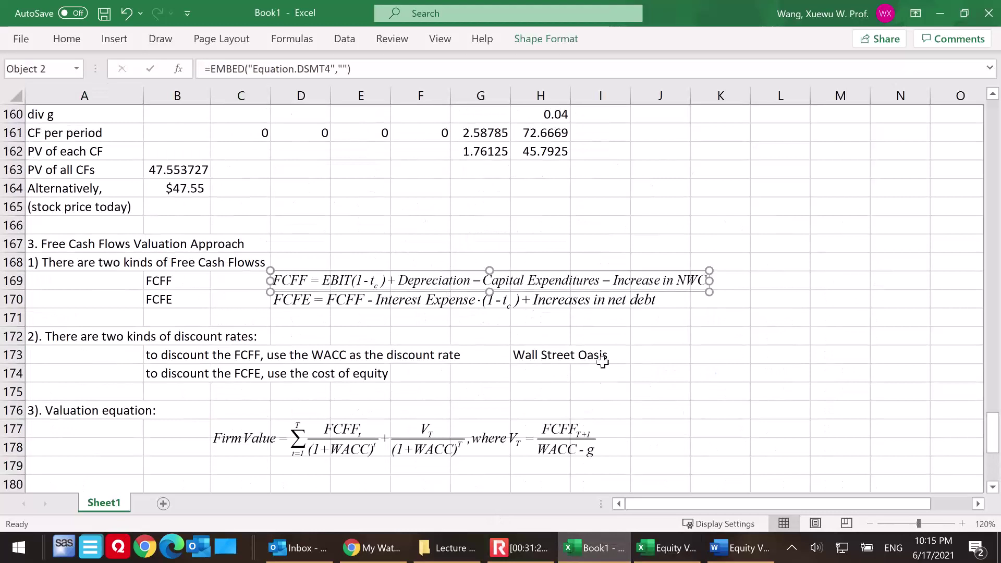
pyautogui.scroll(-9, 487, 395)
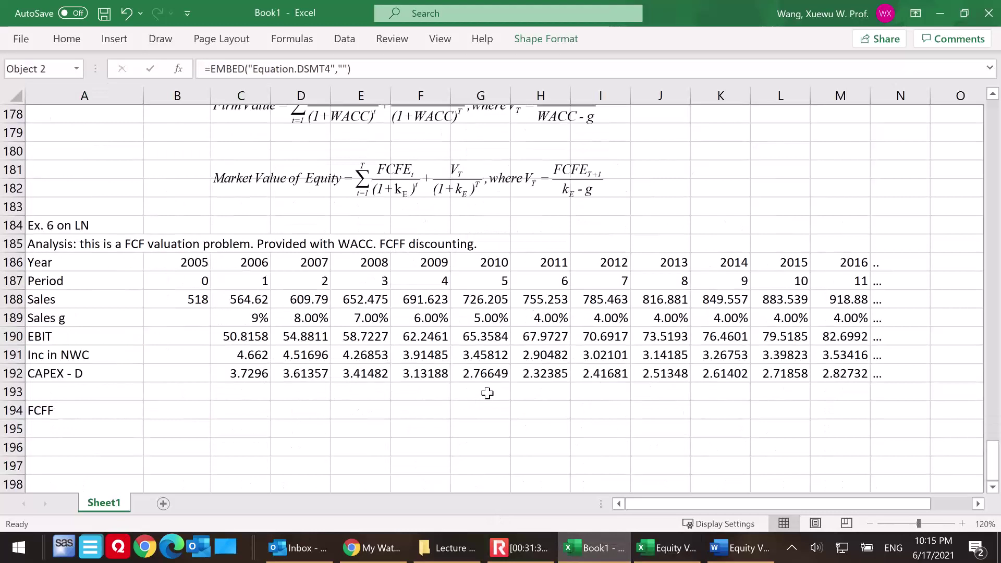
pyautogui.click(235, 297)
pyautogui.hotkey('ctrl', 'v')
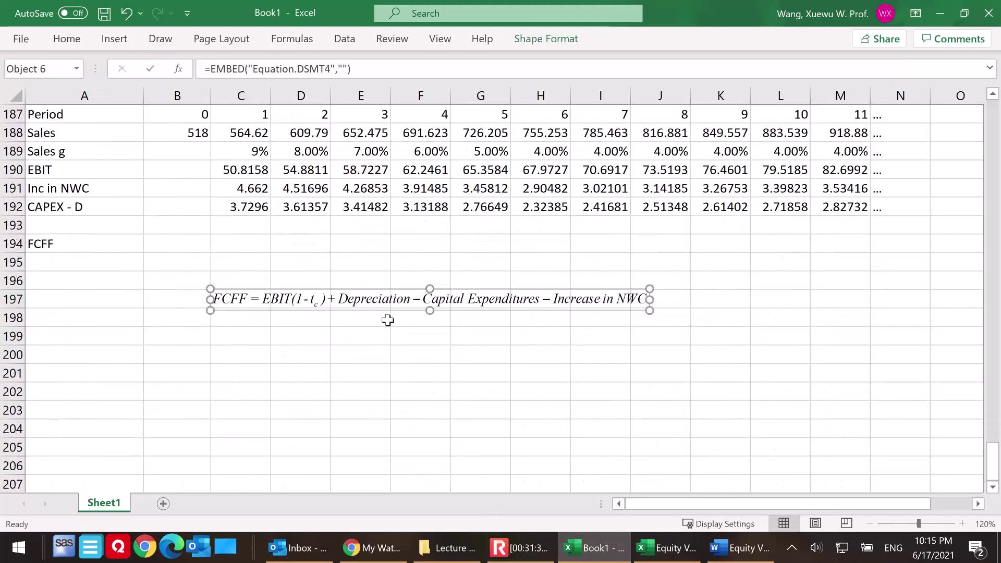
pyautogui.moveTo(372, 308); pyautogui.dragTo(368, 301)
# - Calculate the 2006 FCFF in C194 with the formula =C190*(1-37%)-C192-C191
pyautogui.click(262, 247)
pyautogui.write('=')
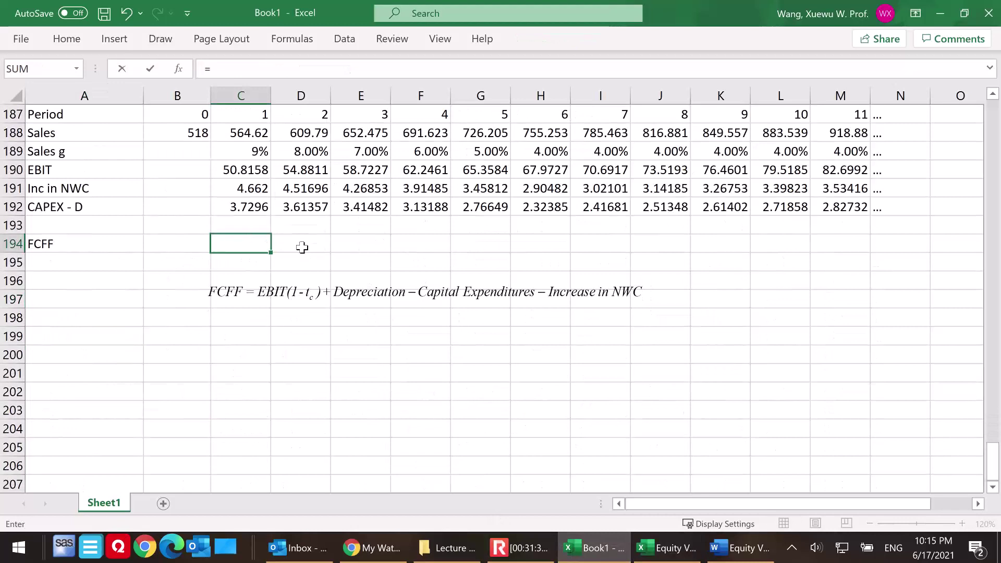
pyautogui.scroll(1, 302, 249)
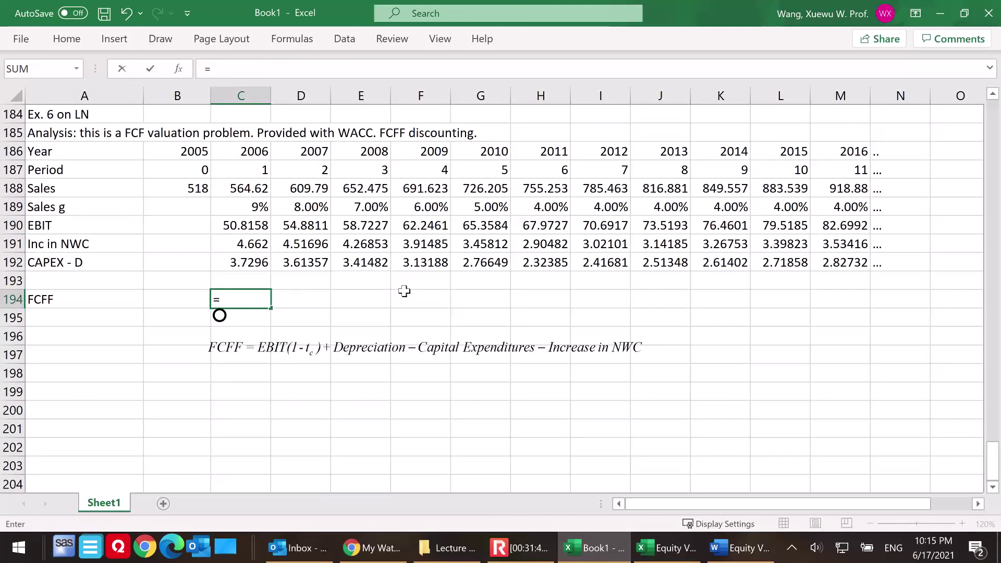
pyautogui.click(241, 224)
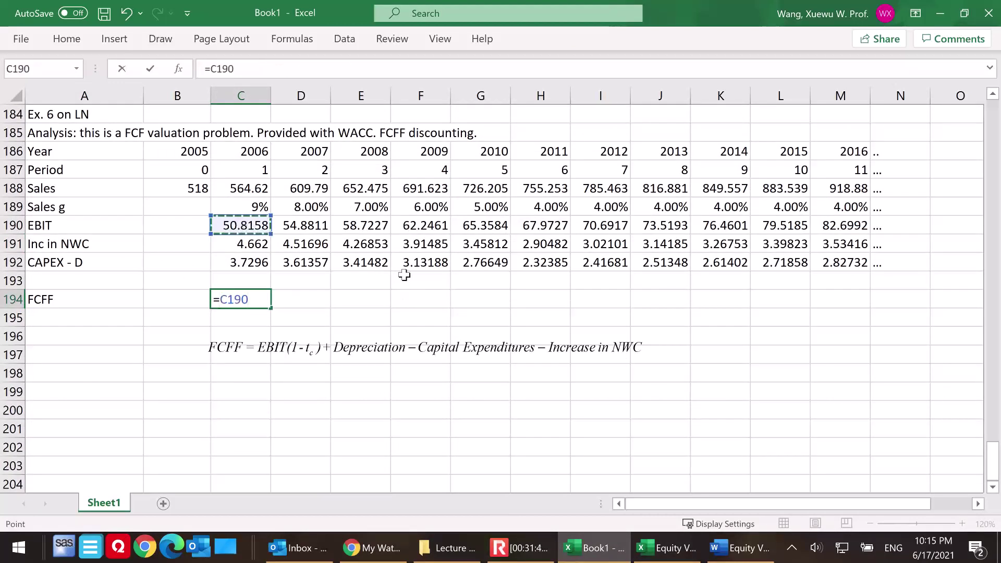
pyautogui.write('*(1-37%)-')
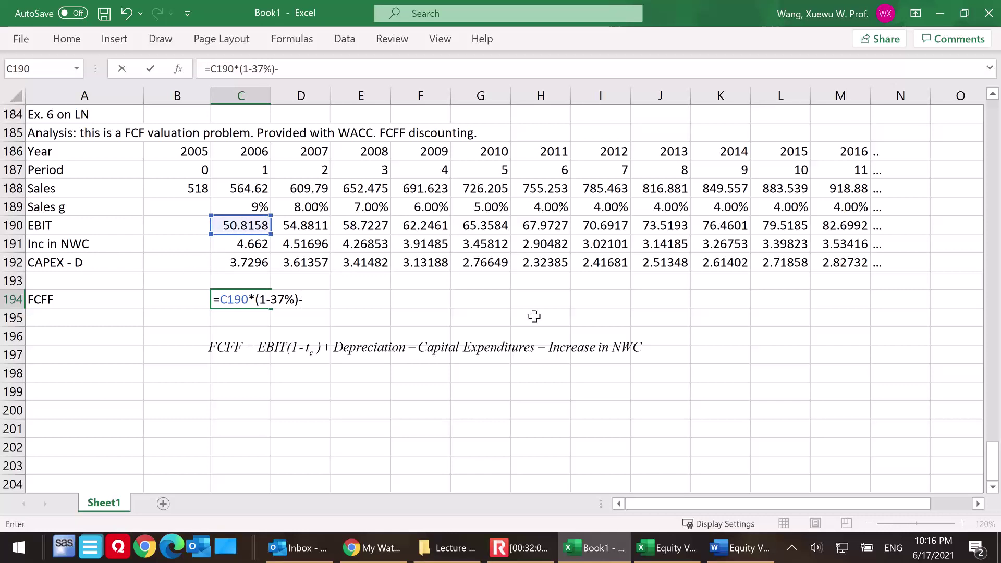
pyautogui.click(235, 265)
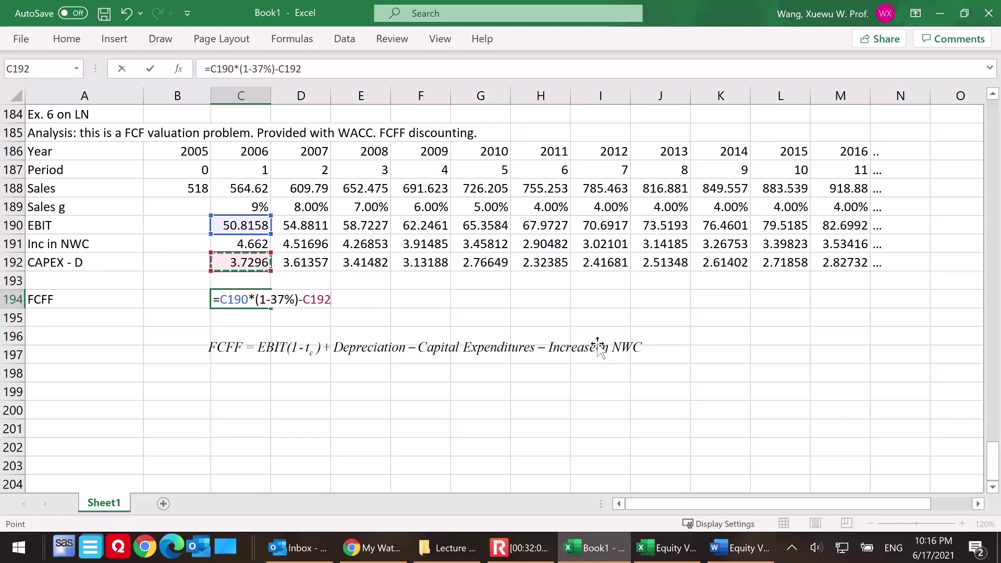
pyautogui.write('-')
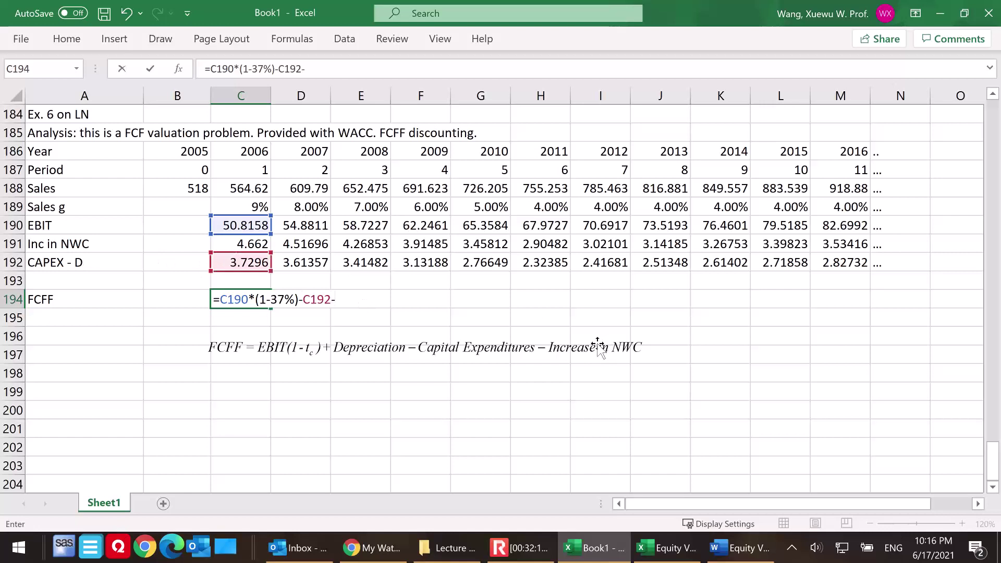
pyautogui.click(242, 245)
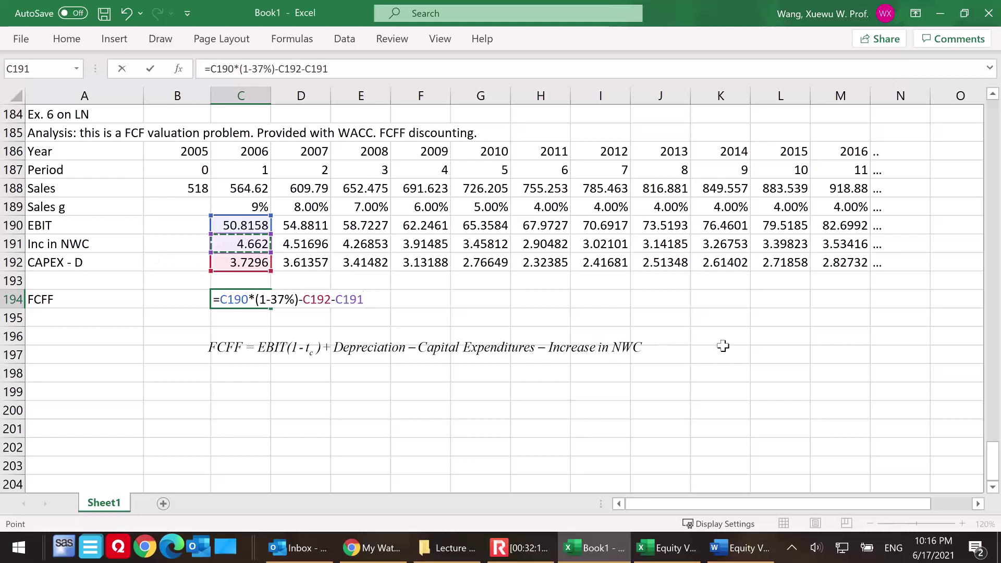
pyautogui.press('Return')
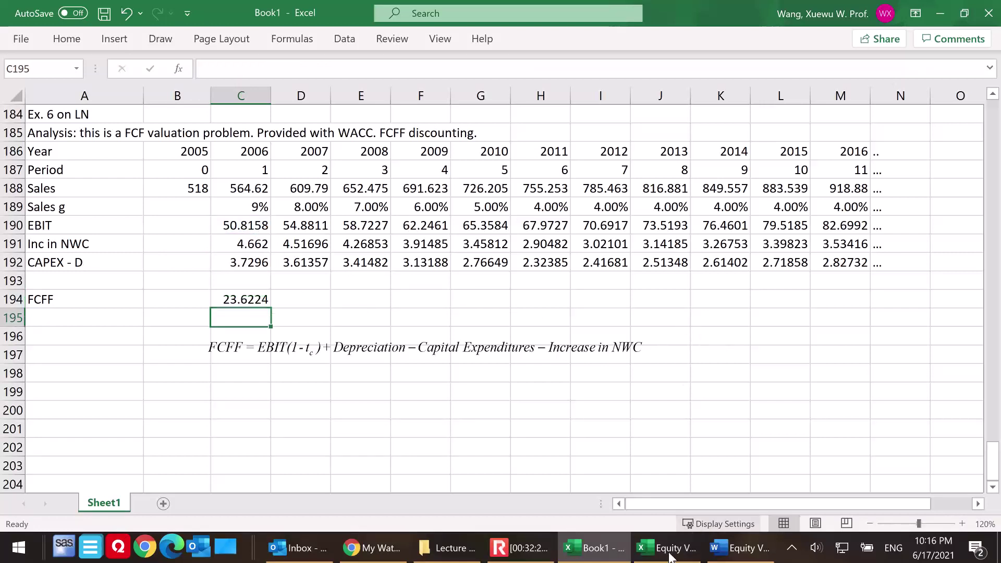
# - Fill the FCFF formula across from C194 to M194 and put "..." in N194
pyautogui.click(667, 547)
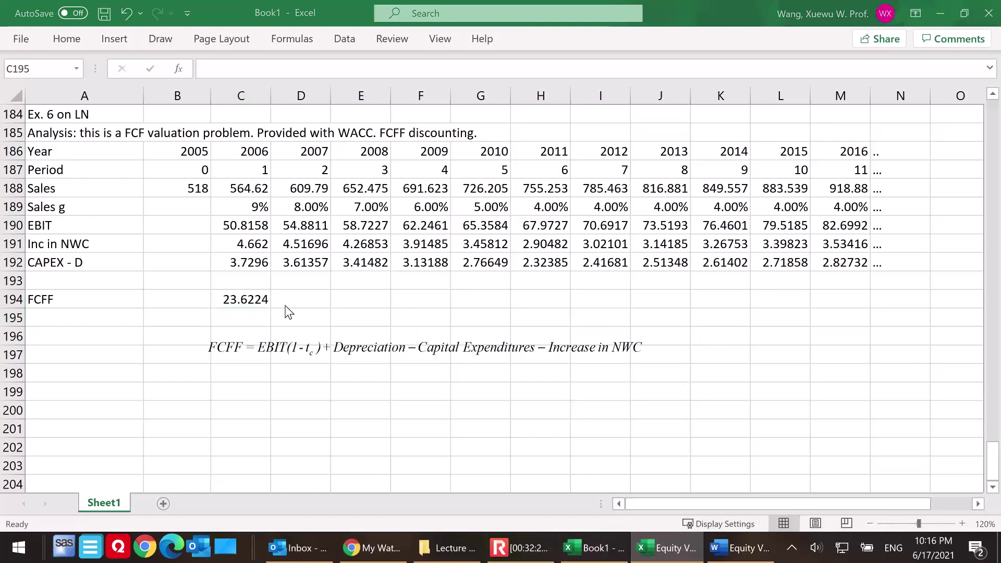
pyautogui.click(244, 299)
pyautogui.moveTo(275, 306); pyautogui.dragTo(849, 320)
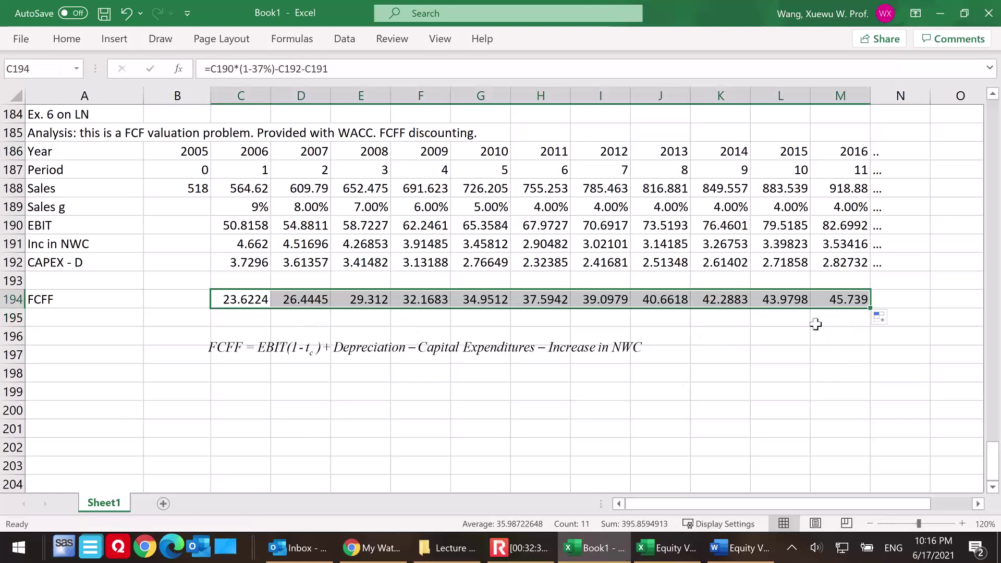
pyautogui.click(889, 299)
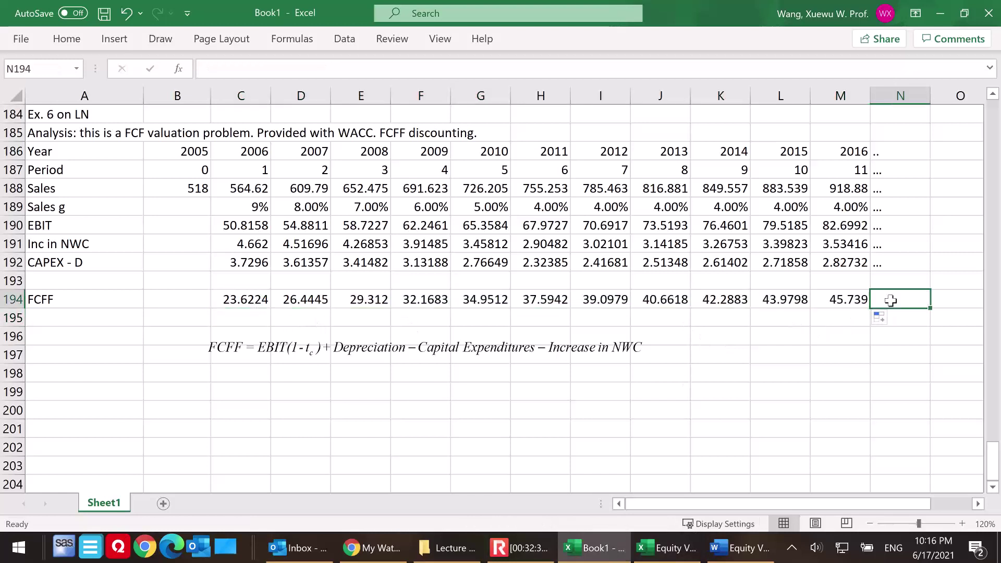
pyautogui.write('...')
pyautogui.click(814, 354)
# - Delete the pasted FCFF equation below the FCFF row
pyautogui.click(279, 356)
pyautogui.press('Escape')
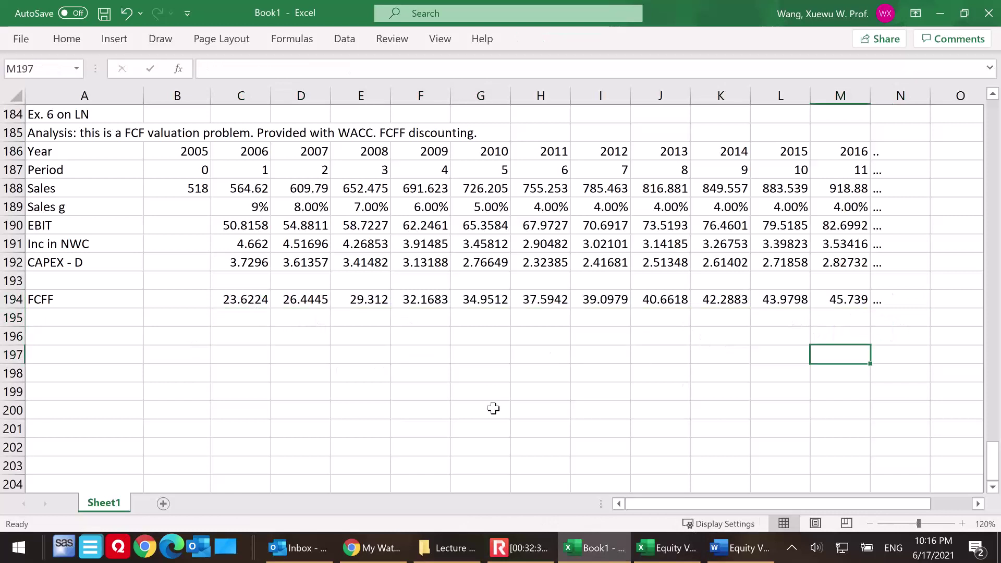
# - Label A195 "FCFF g" for the row of FCFF growth rates
pyautogui.scroll(3, 485, 411)
pyautogui.scroll(5, 485, 412)
pyautogui.scroll(5, 485, 409)
pyautogui.scroll(-12, 480, 409)
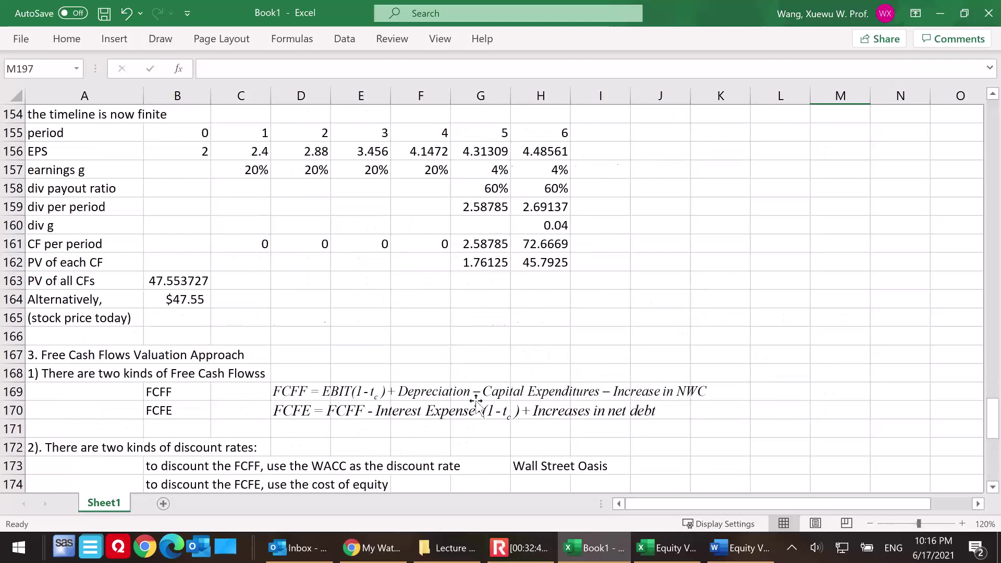
pyautogui.scroll(-2, 350, 385)
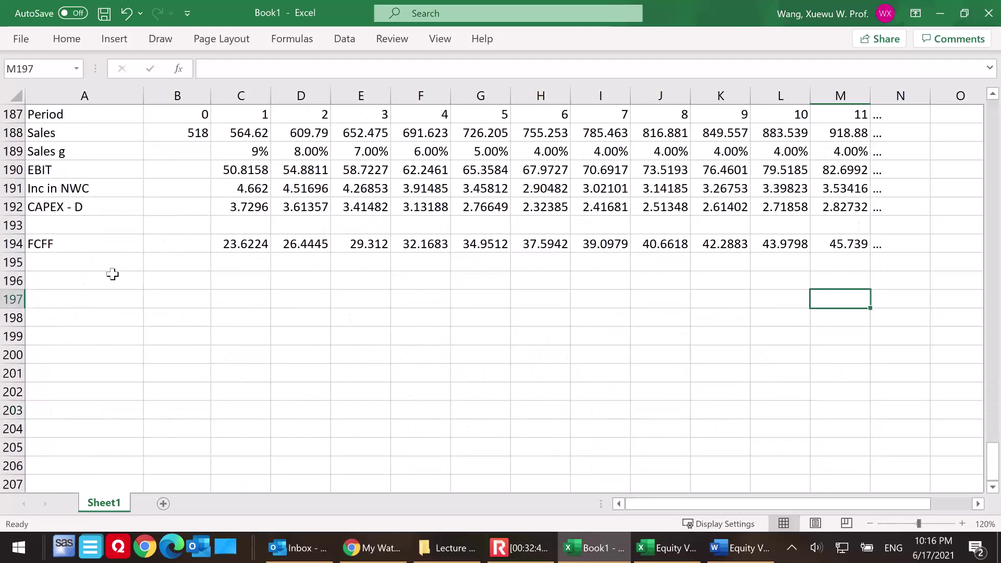
pyautogui.click(84, 266)
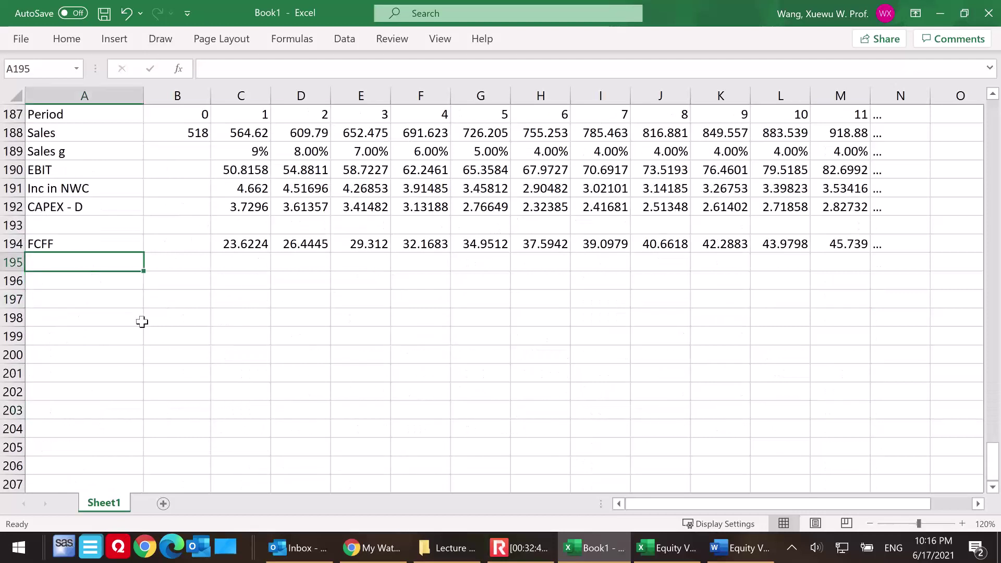
pyautogui.scroll(1, 598, 368)
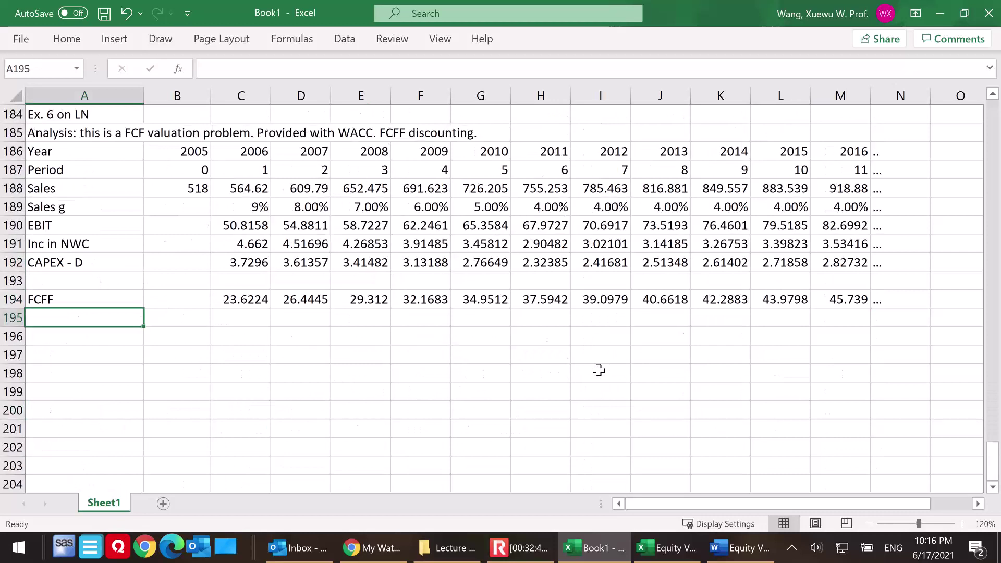
pyautogui.moveTo(230, 299); pyautogui.dragTo(818, 299)
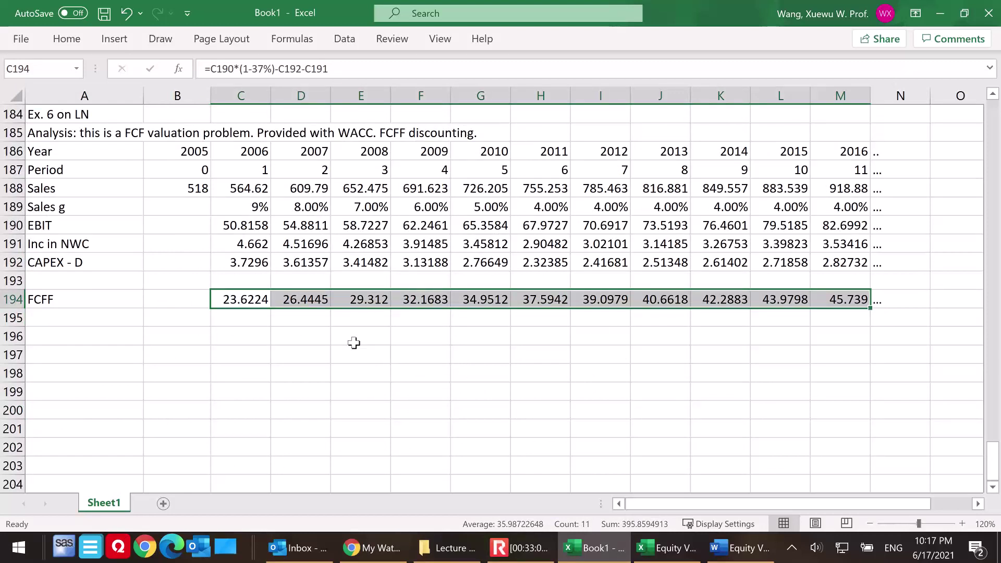
pyautogui.click(81, 317)
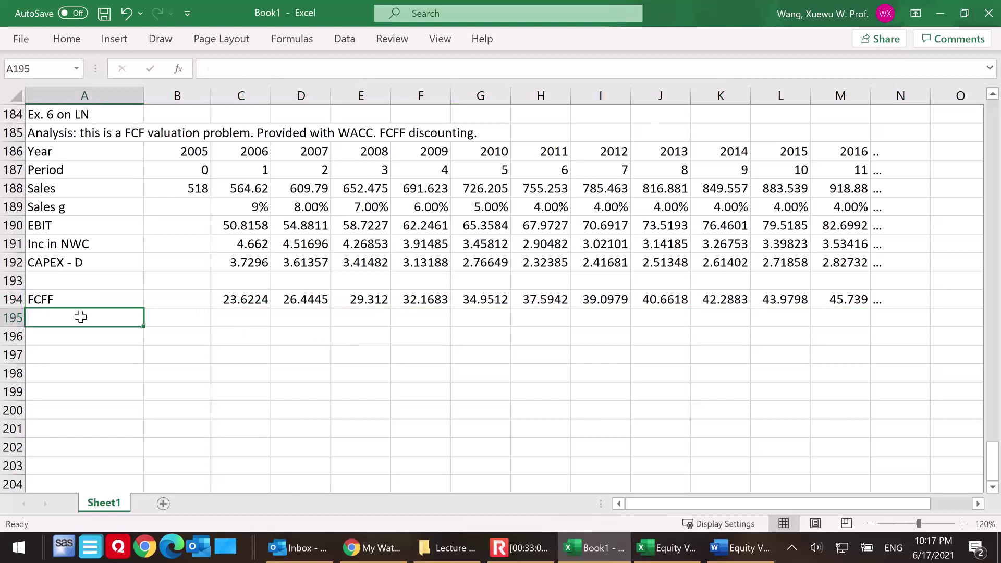
pyautogui.write('FCFF g')
# - Calculate the 2007 FCFF growth rate in D195 with the formula =(D194-C194)/C194
pyautogui.click(306, 313)
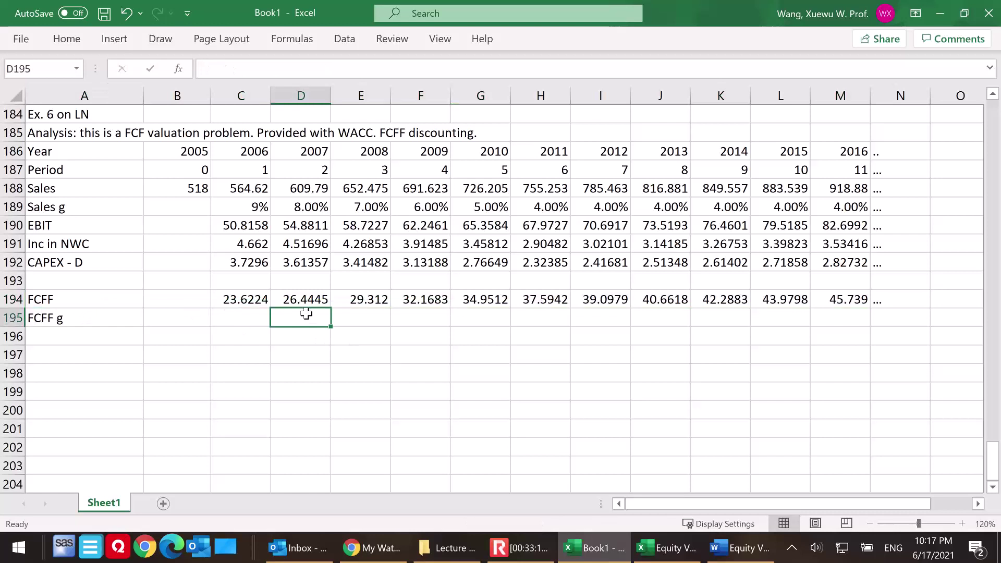
pyautogui.write('=(')
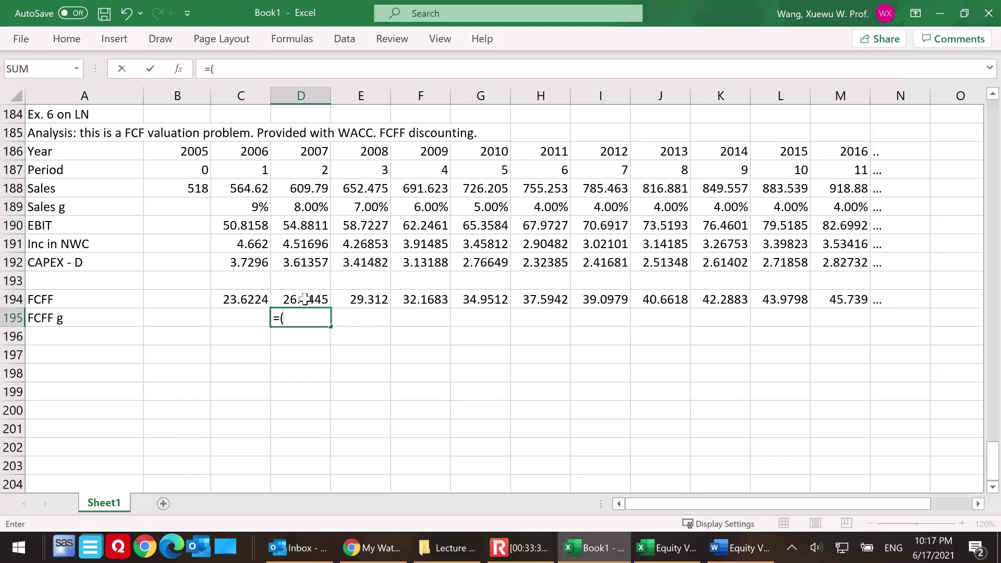
pyautogui.click(304, 299)
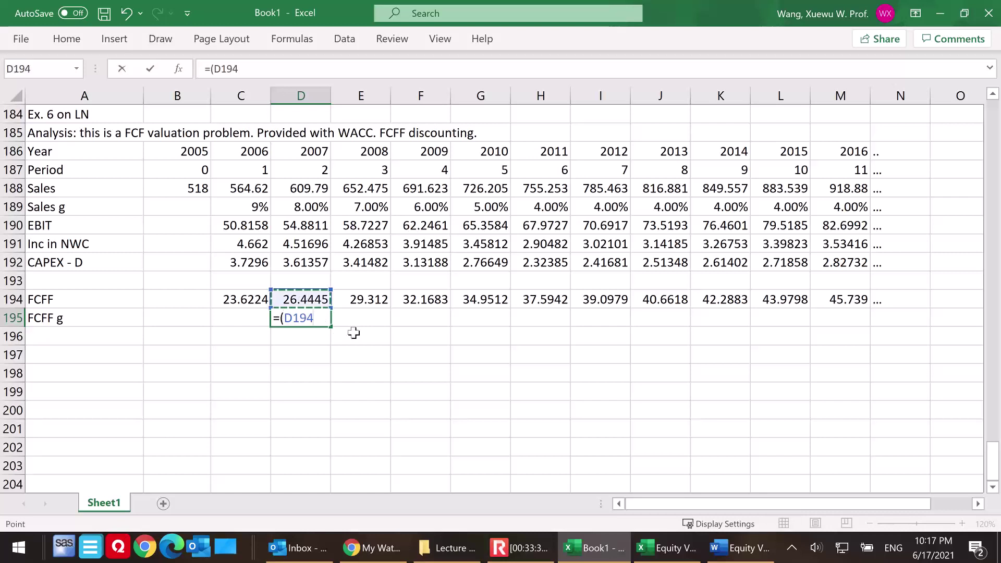
pyautogui.write('-')
pyautogui.click(238, 299)
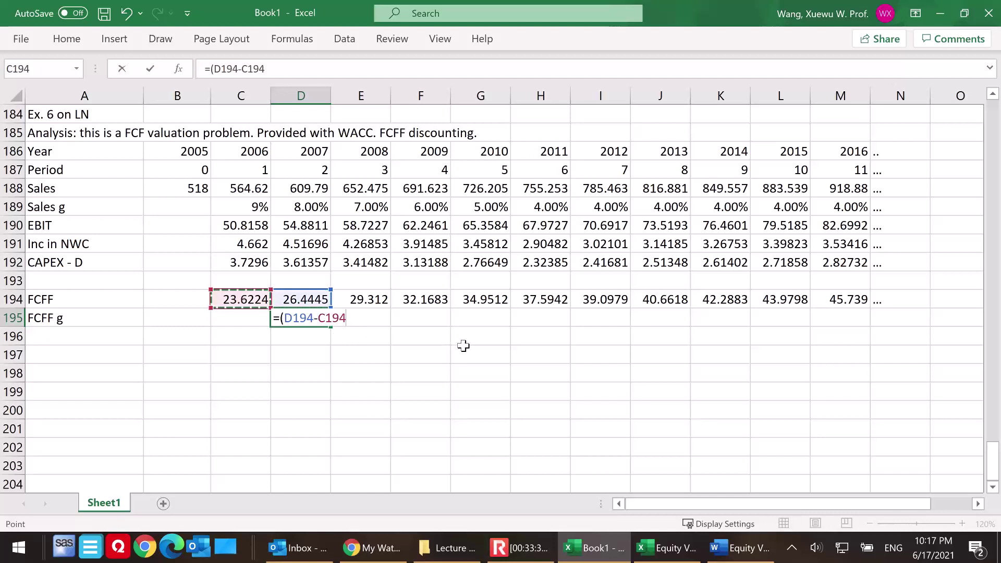
pyautogui.write(')/')
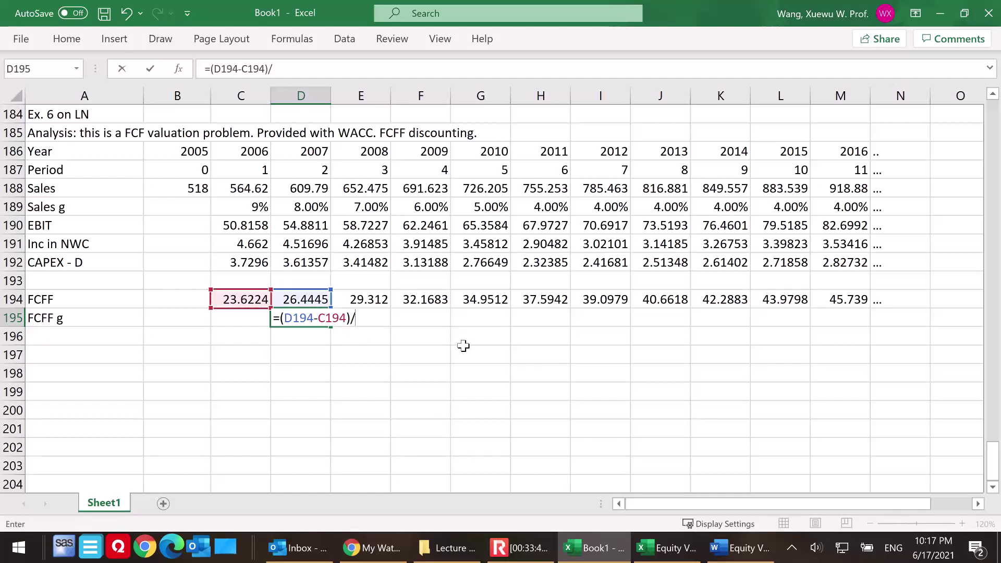
pyautogui.click(251, 299)
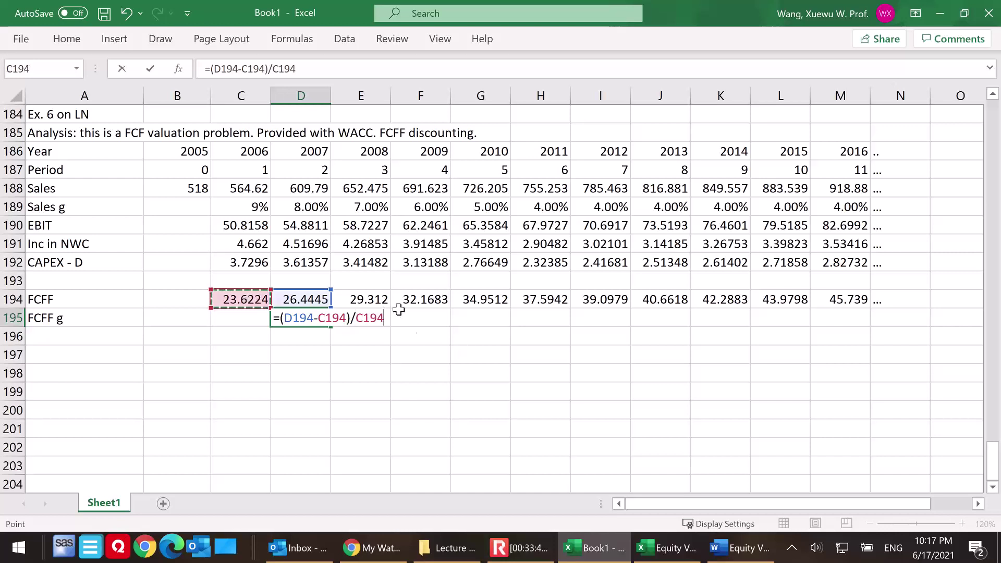
pyautogui.press('Return')
# - Fill the FCFF growth formula across from D195 to M195 and put "..." in N195
pyautogui.click(302, 315)
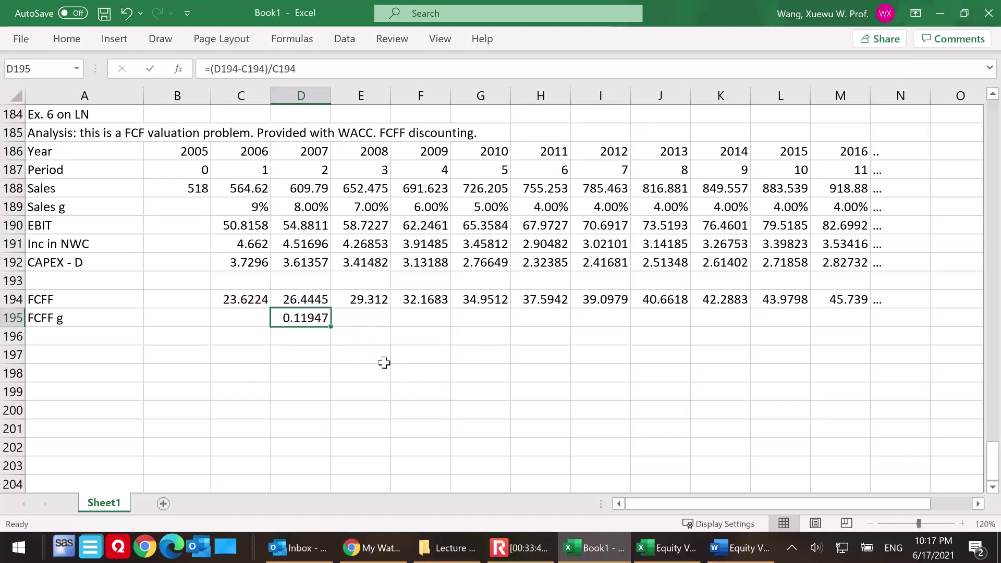
pyautogui.moveTo(332, 326); pyautogui.dragTo(821, 347)
pyautogui.moveTo(612, 318); pyautogui.dragTo(813, 320)
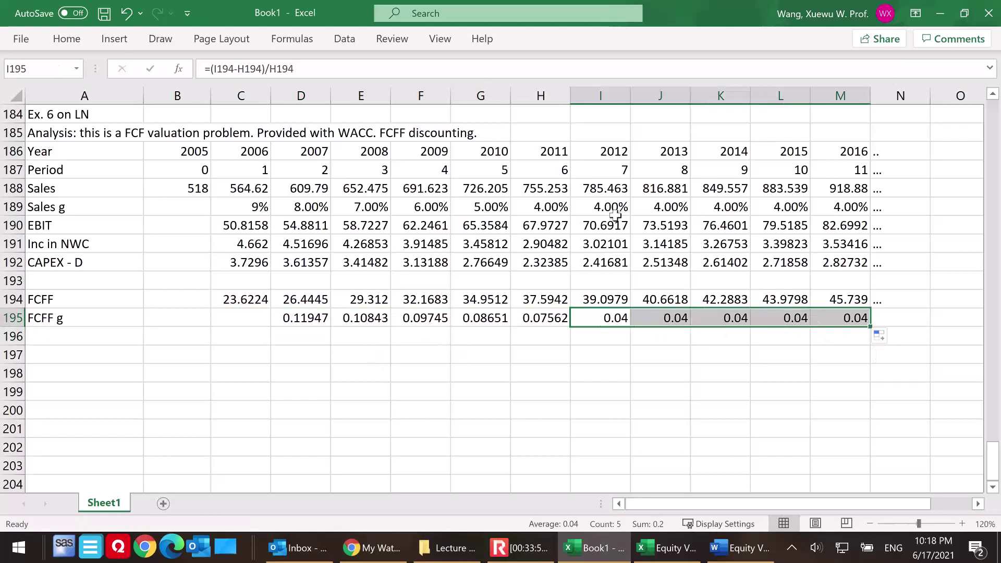
pyautogui.click(903, 320)
pyautogui.write('...')
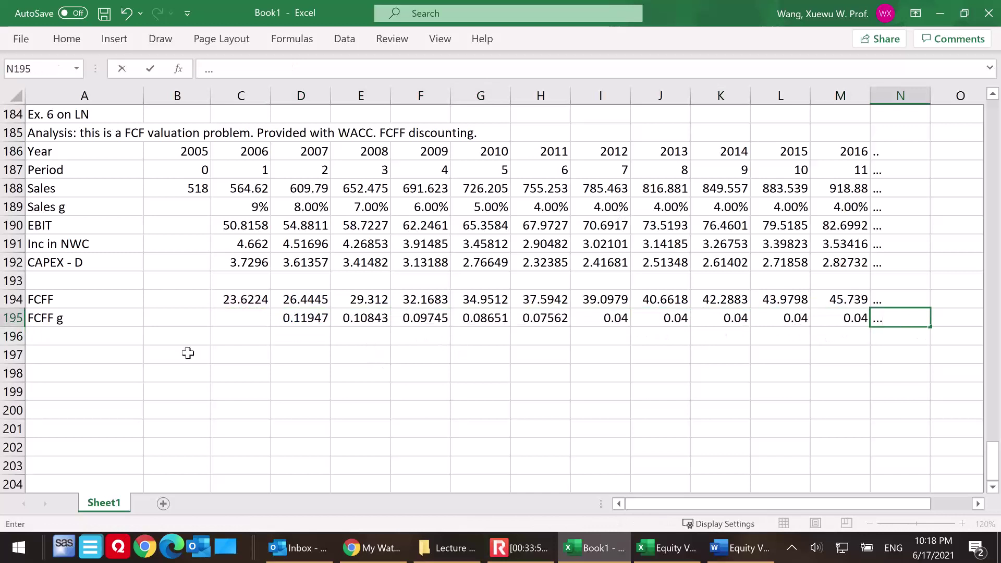
pyautogui.click(95, 349)
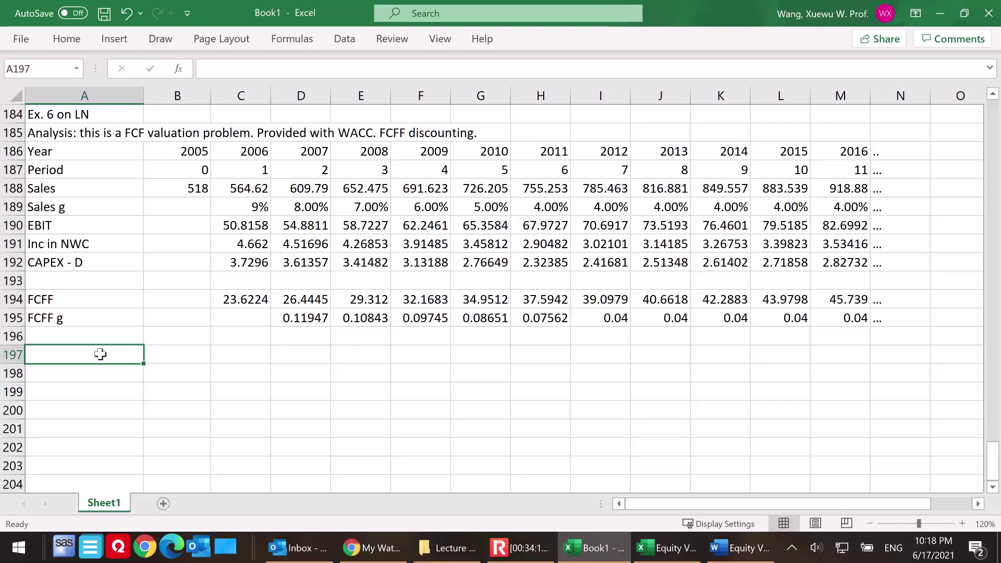
# - Label A197 "Terminal Value" and calculate the 2012 terminal value in I197 with the formula =J194/(11%-J195)
pyautogui.write('Terminal')
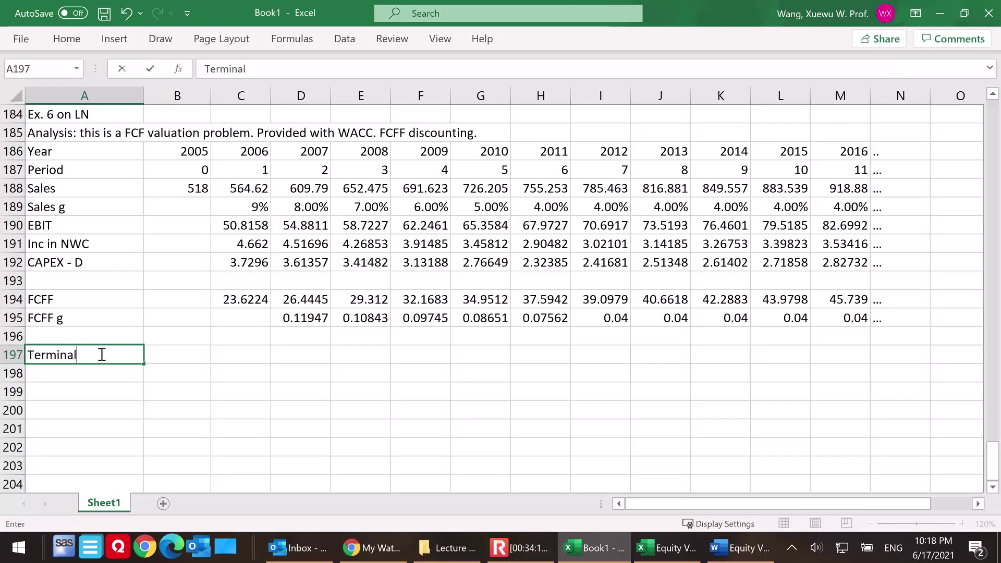
pyautogui.write(' Value')
pyautogui.click(605, 357)
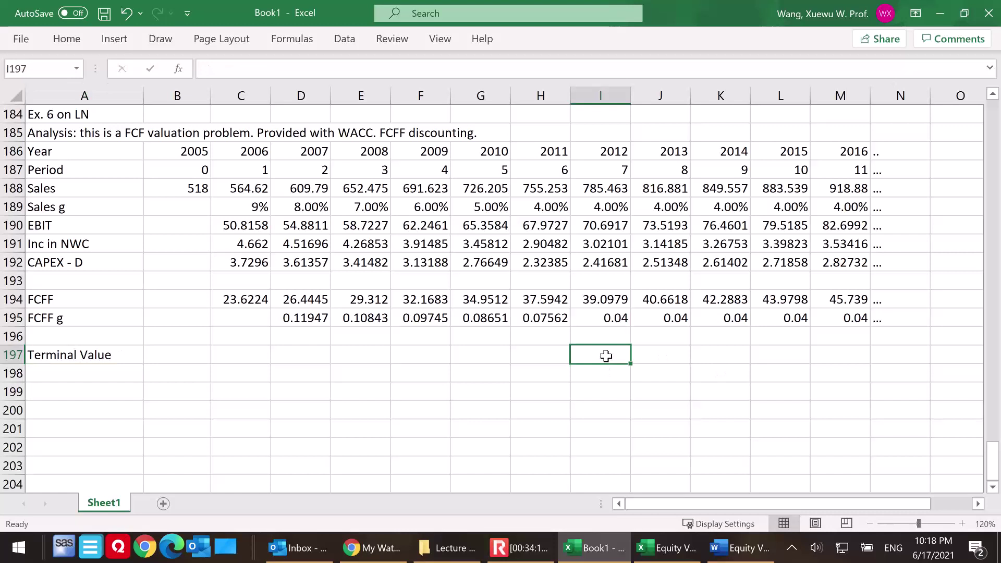
pyautogui.write('=')
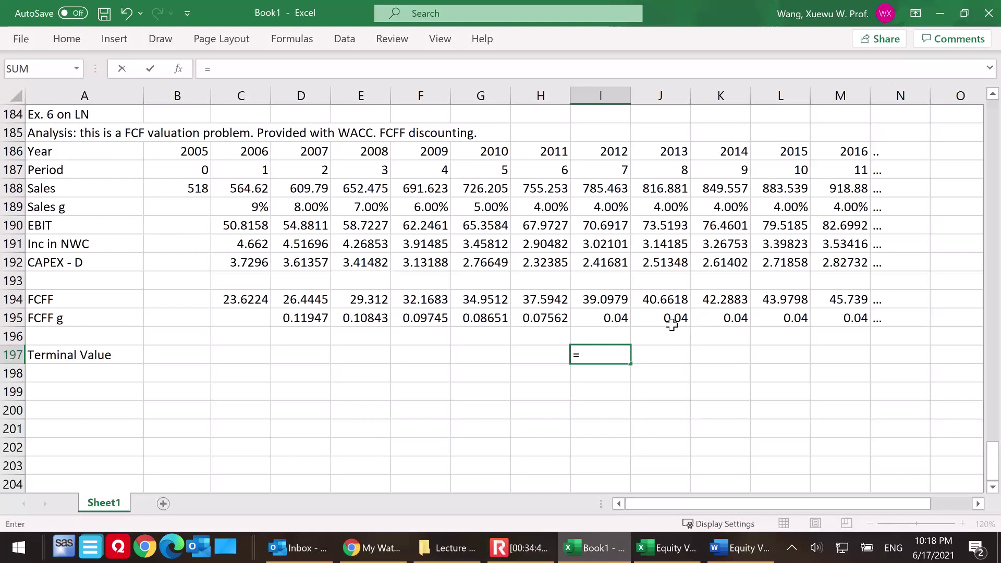
pyautogui.click(667, 303)
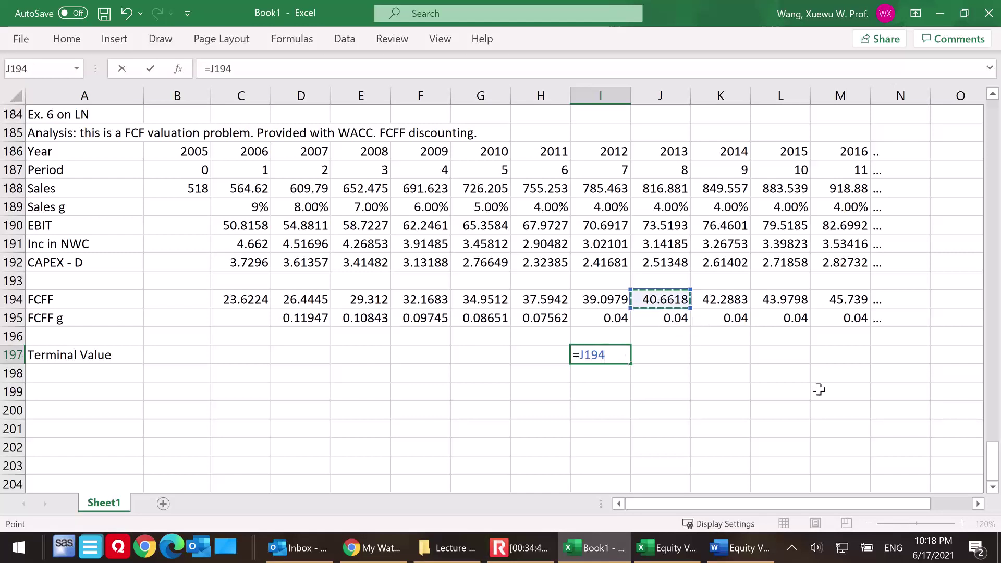
pyautogui.write('/(')
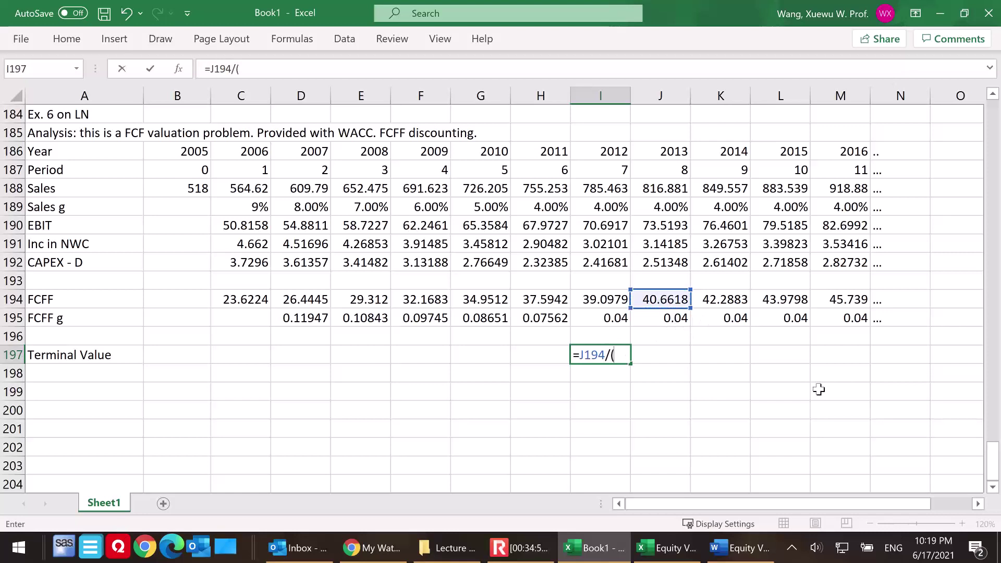
pyautogui.write('11%-')
pyautogui.click(660, 316)
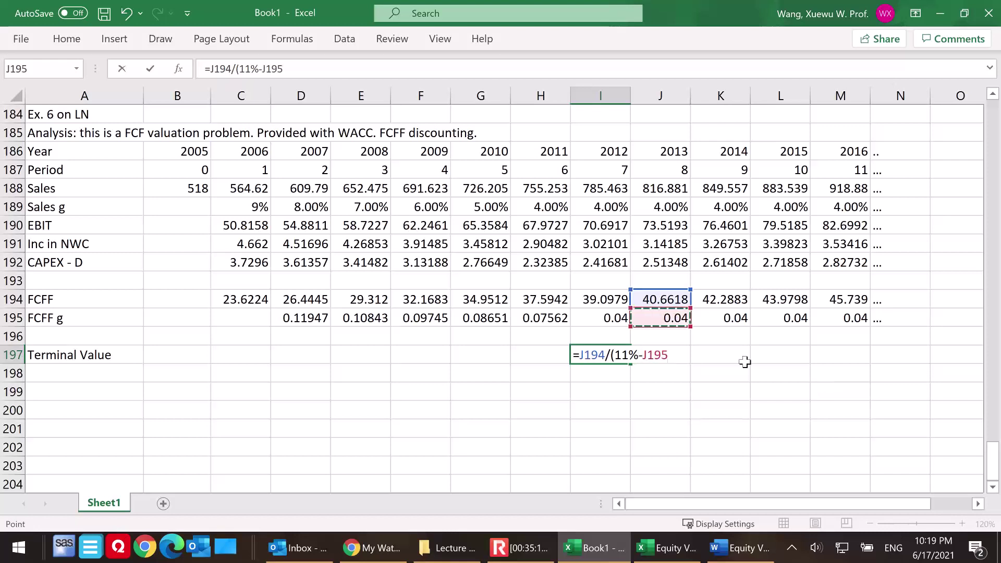
pyautogui.write(')')
pyautogui.press('Return')
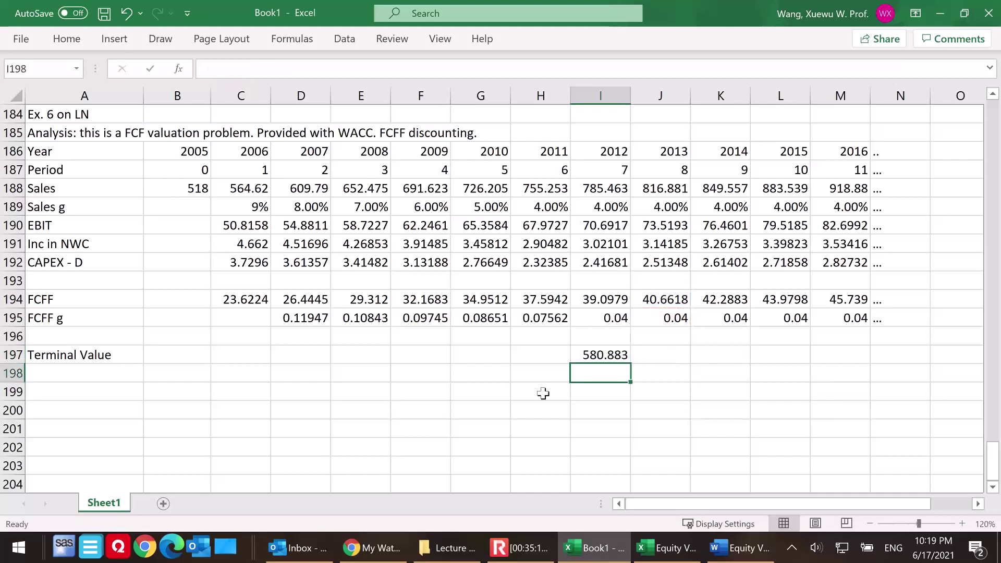
pyautogui.click(601, 357)
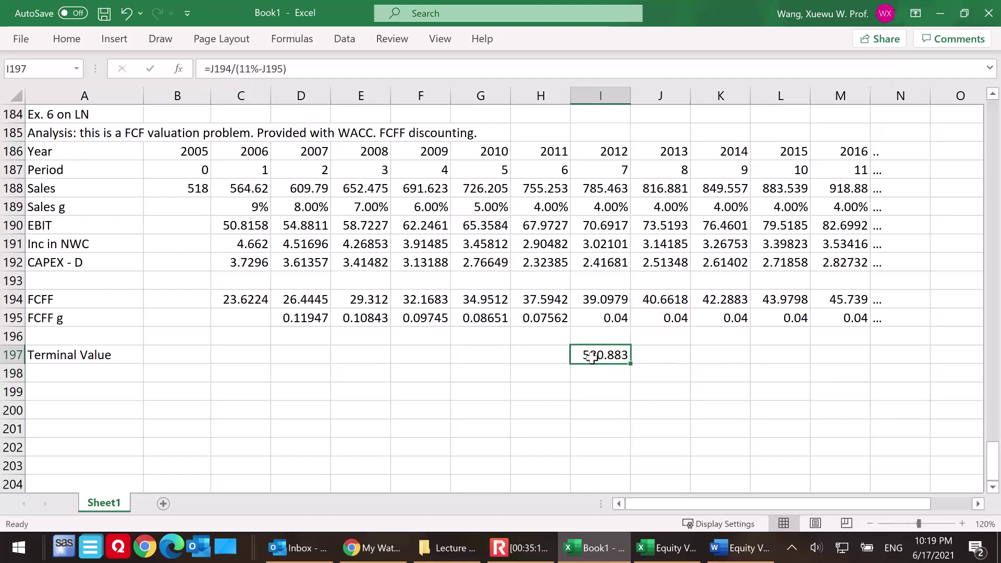
# - Enter the note "The timeline is now finite" in A199
pyautogui.click(93, 375)
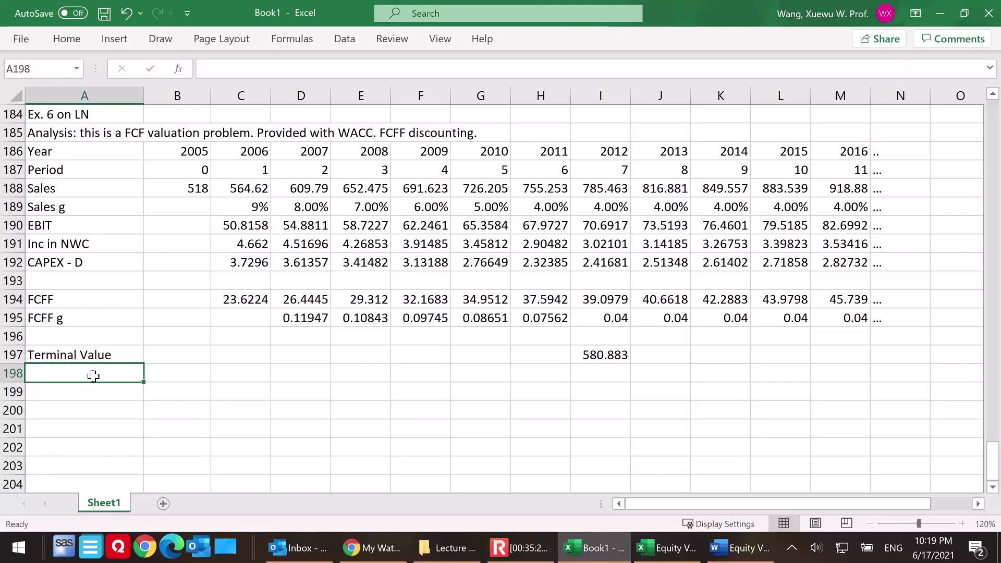
pyautogui.press('Return')
pyautogui.write('The tim')
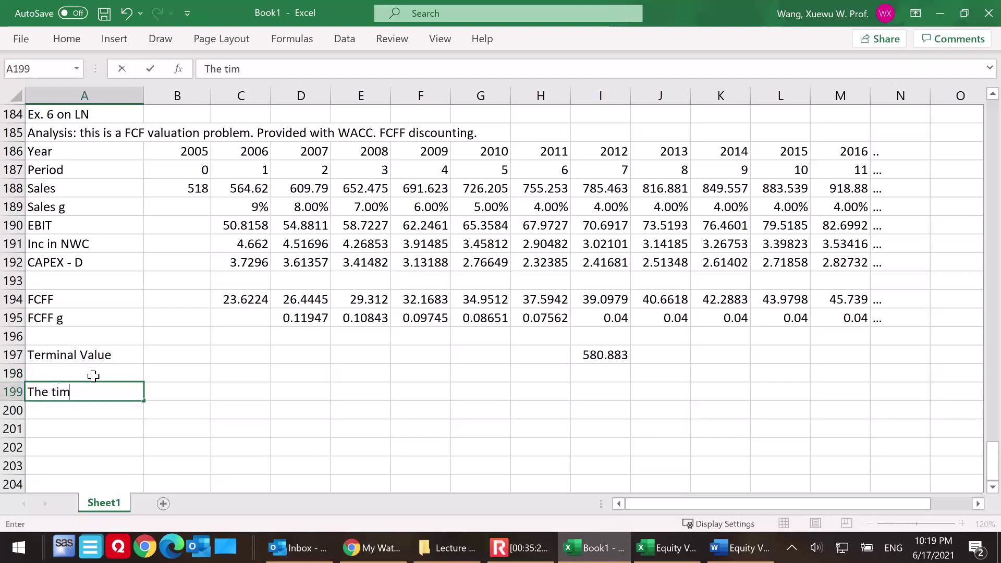
pyautogui.write('eline is now finite')
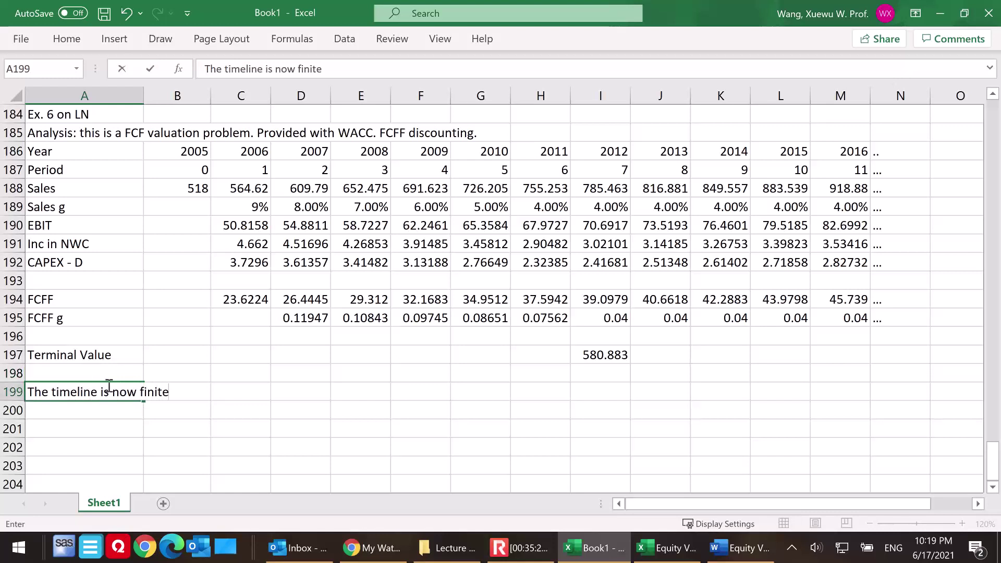
pyautogui.press('Return')
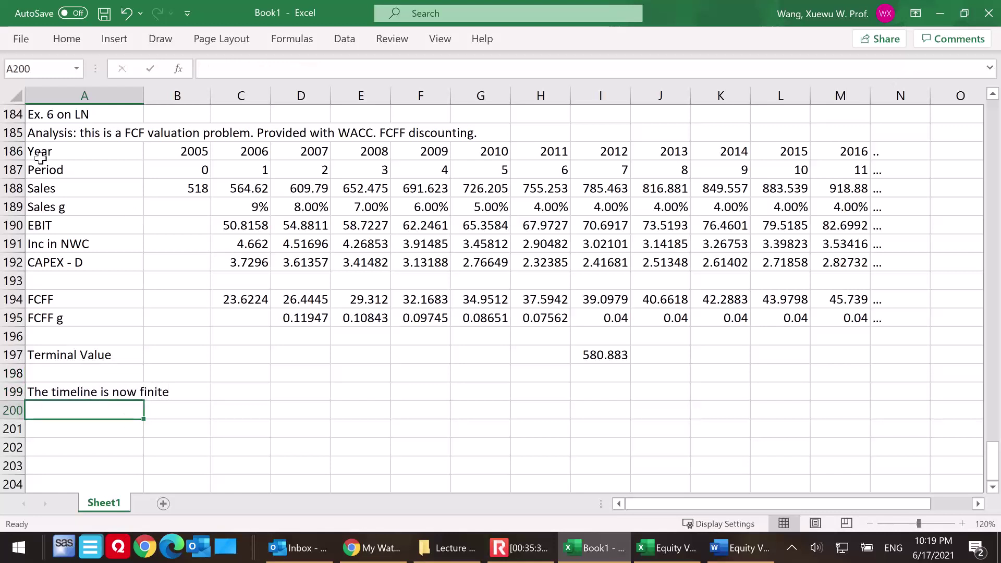
# - Copy the forecast block A186:I192 to A200 and clear the pasted rows from Sales to CAPEX - D, keeping only Year and Period
pyautogui.moveTo(41, 155); pyautogui.dragTo(600, 264)
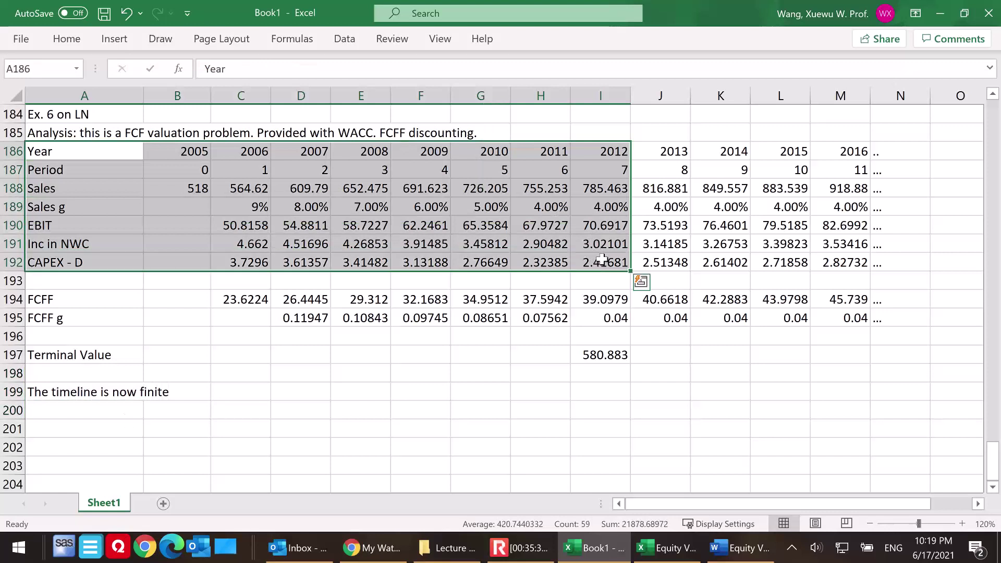
pyautogui.hotkey('ctrl', 'c')
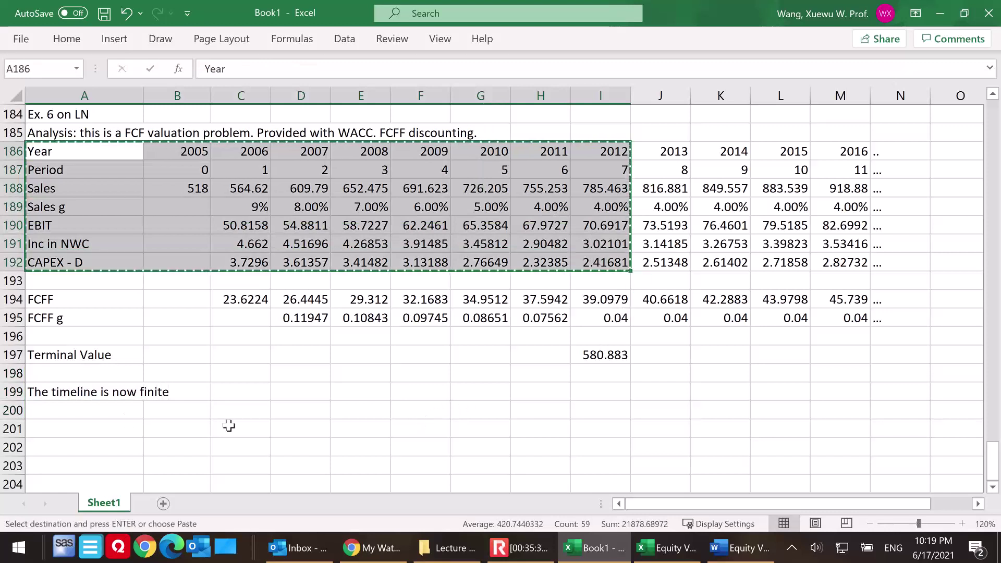
pyautogui.click(68, 412)
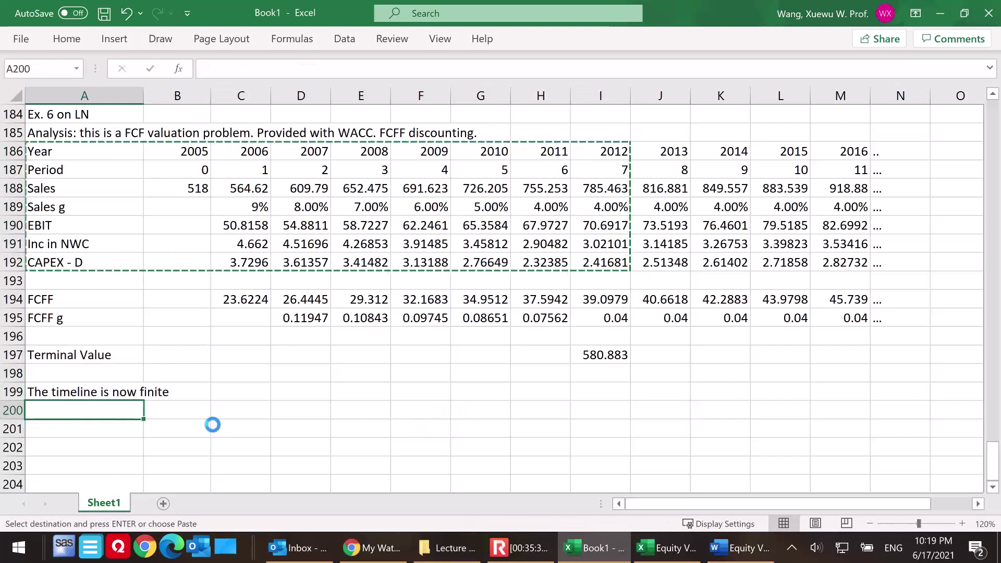
pyautogui.hotkey('ctrl', 'v')
pyautogui.scroll(-2, 529, 388)
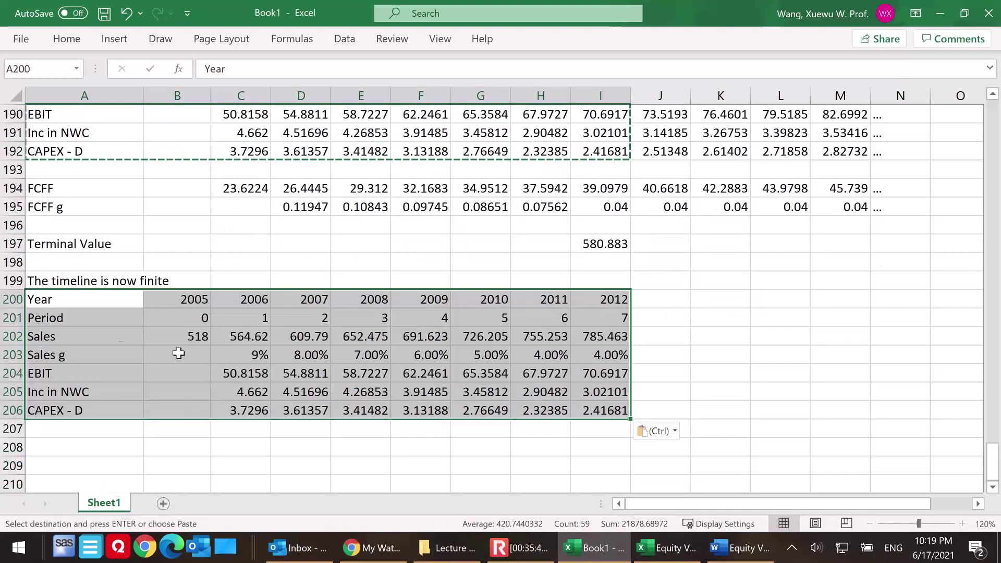
pyautogui.moveTo(85, 343); pyautogui.dragTo(602, 412)
pyautogui.press('Delete')
# - Label A202 "CF per period" below the new Period row
pyautogui.click(89, 341)
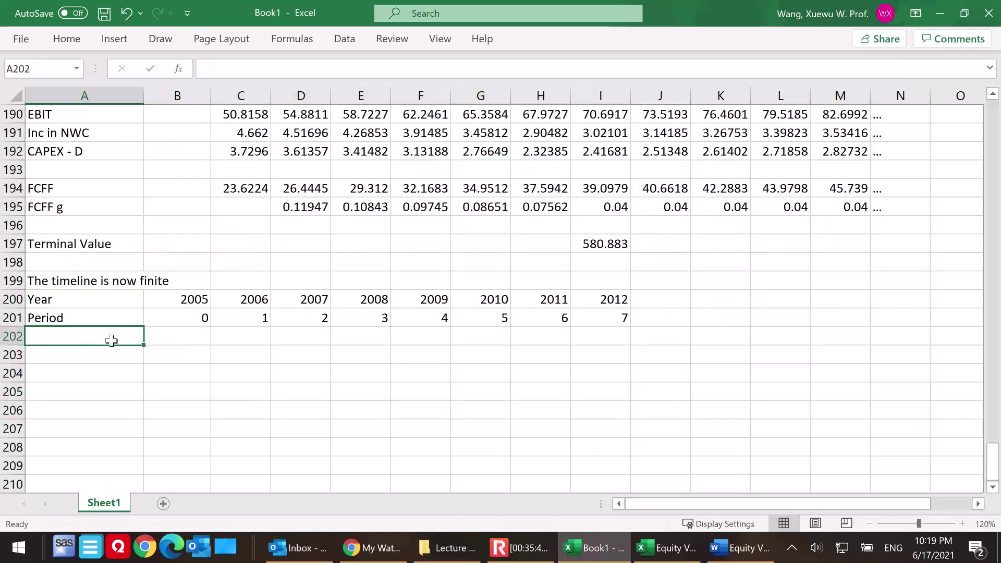
pyautogui.write('CF ')
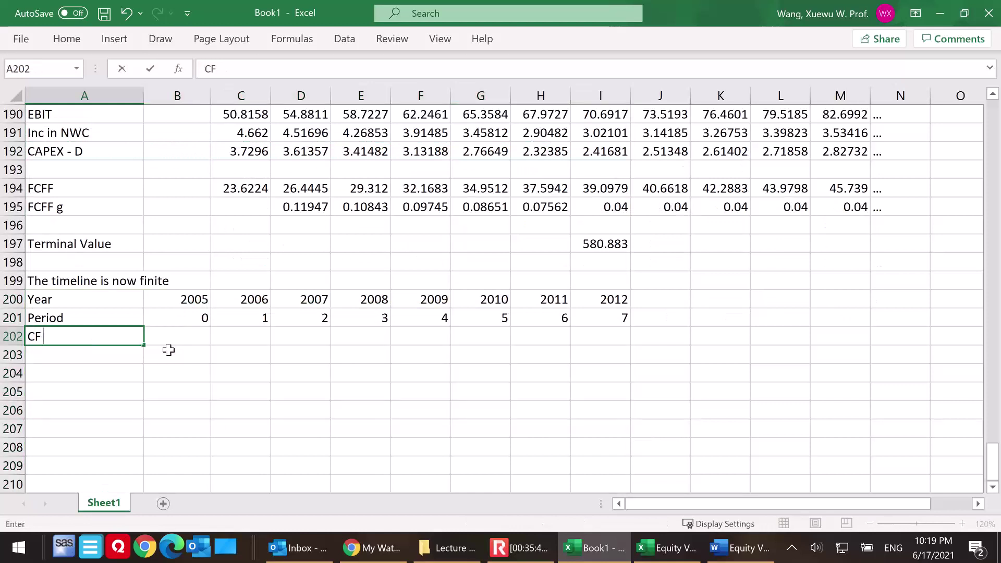
pyautogui.write('per period')
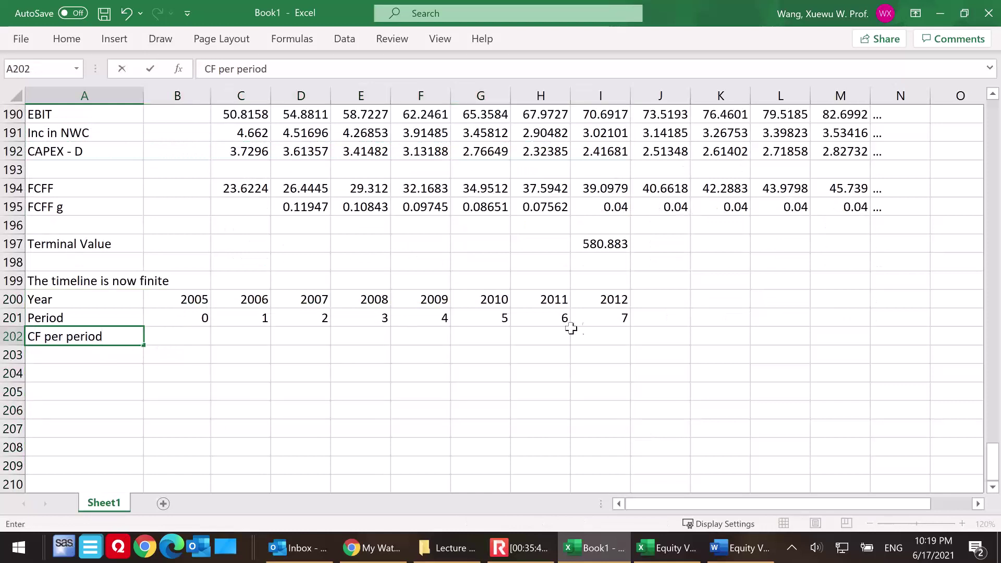
# - Calculate the 2012 cash flow in I202 as FCFF plus terminal value with the formula =I194+I197
pyautogui.click(599, 337)
pyautogui.scroll(1, 587, 378)
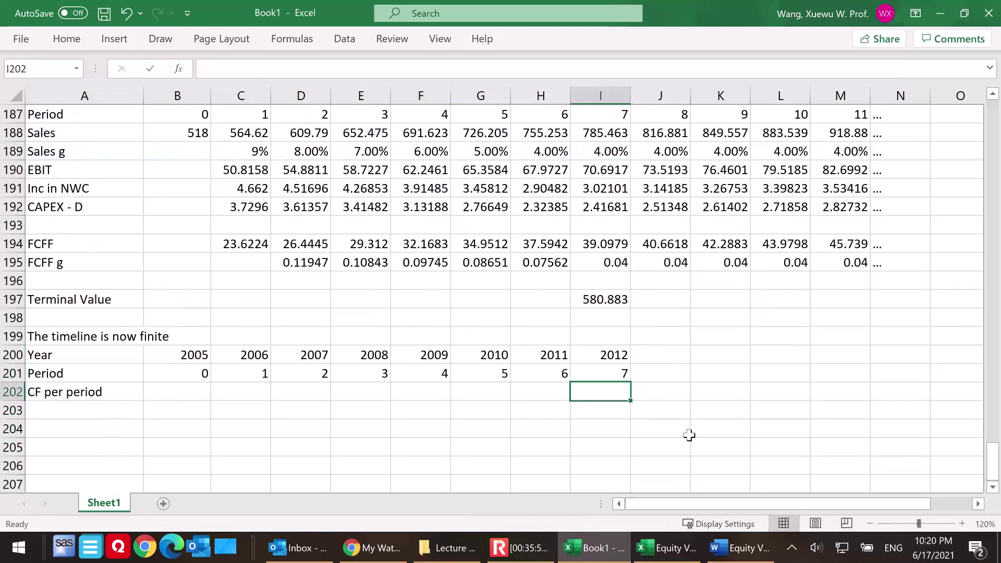
pyautogui.write('=')
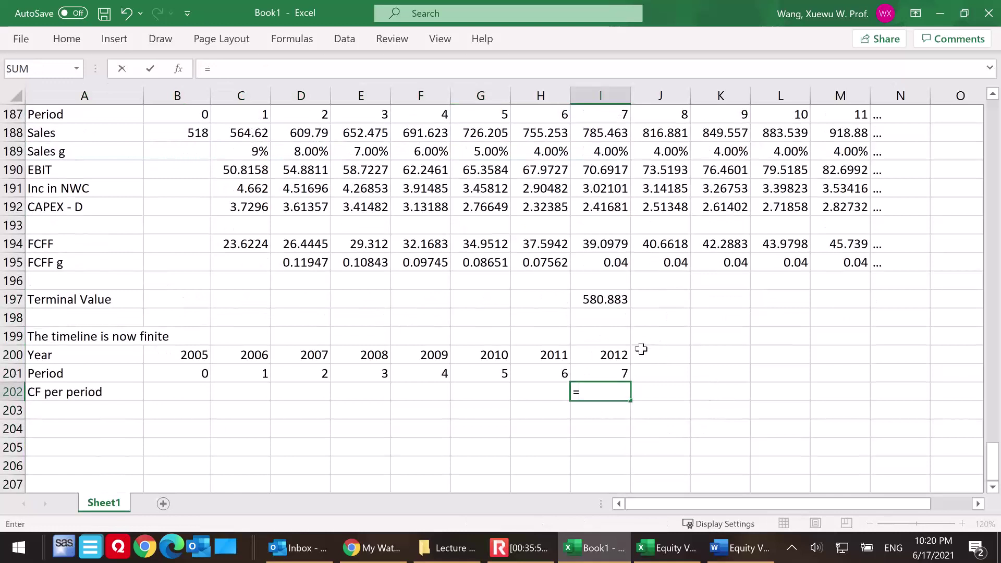
pyautogui.click(600, 244)
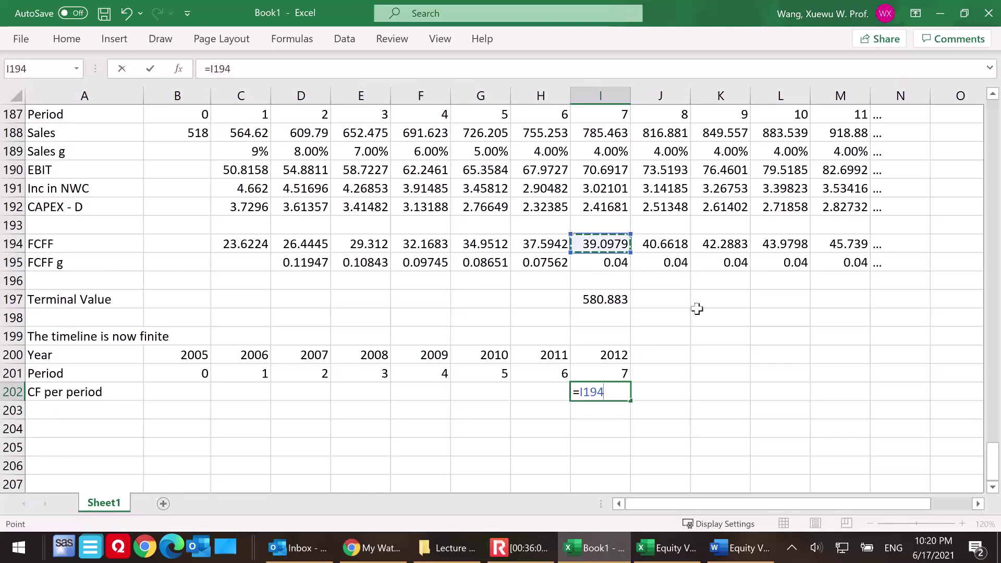
pyautogui.write('+')
pyautogui.click(605, 300)
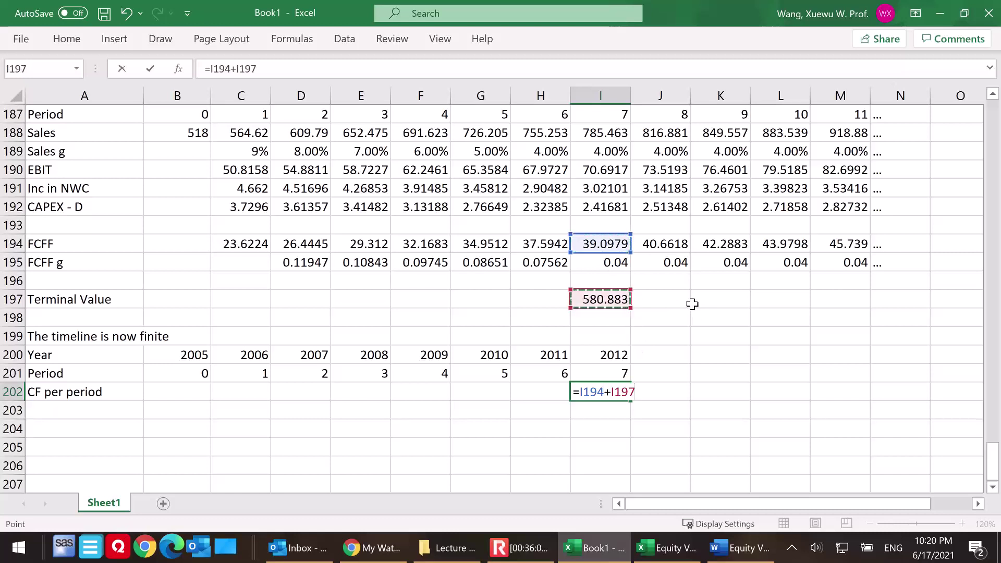
pyautogui.press('Return')
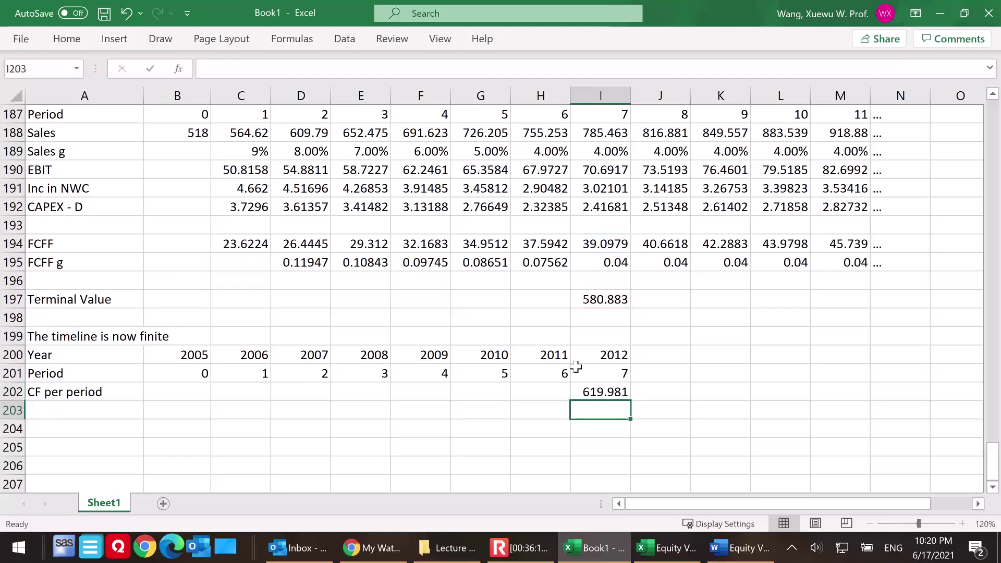
# - Fill the cash flow formula from I202 back to C202 and check the formula in I202
pyautogui.click(604, 392)
pyautogui.moveTo(631, 401); pyautogui.dragTo(232, 401)
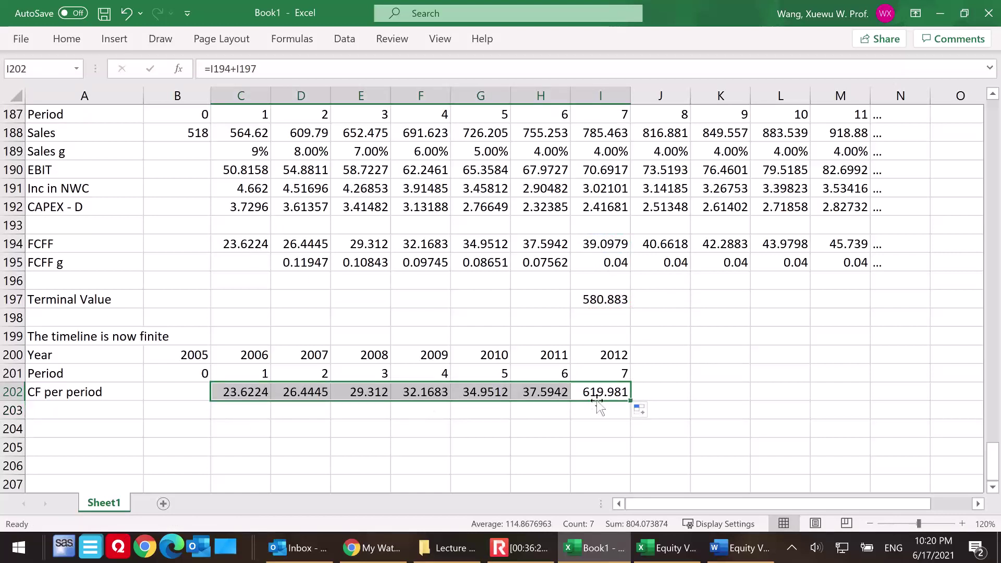
pyautogui.click(606, 394)
pyautogui.doubleClick(606, 393)
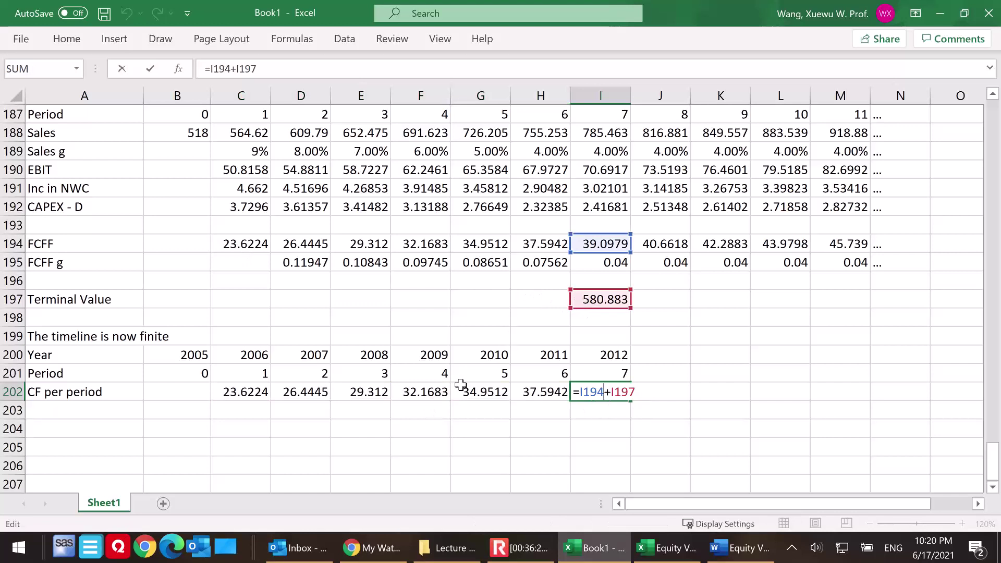
pyautogui.press('Escape')
# - Label A203 "PV of each CF" for the row of discounted cash flows
pyautogui.click(72, 406)
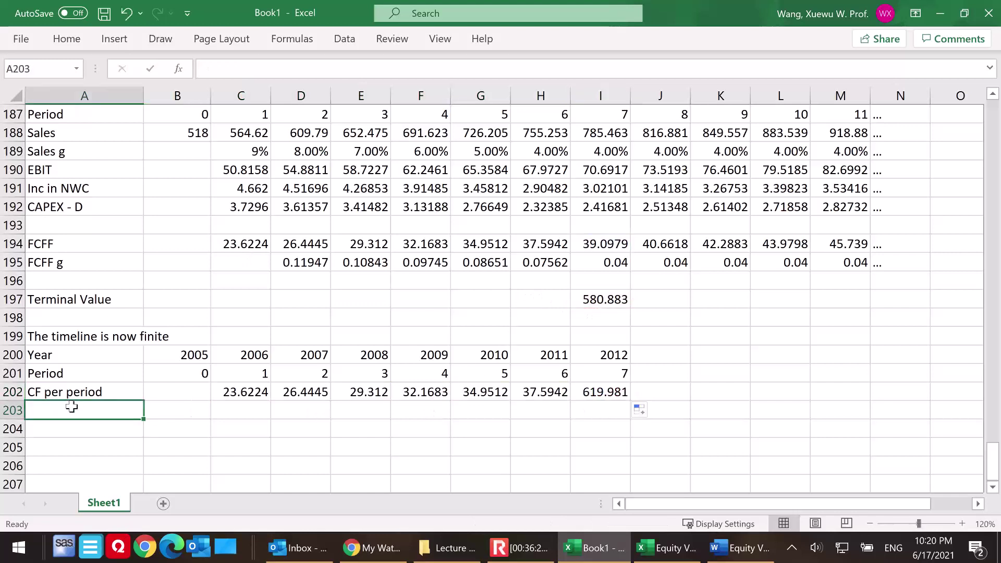
pyautogui.write('PV of ea')
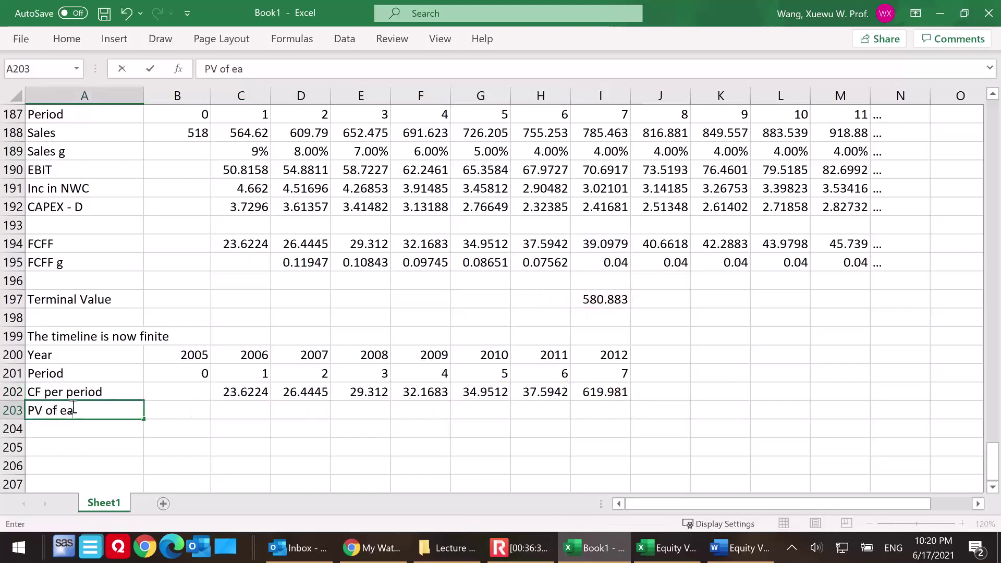
pyautogui.write('ch CF')
# - Calculate the present value of the 2006 cash flow in C203 with =C202/(1+11%)^C187 and review the formula
pyautogui.click(249, 407)
pyautogui.write('=')
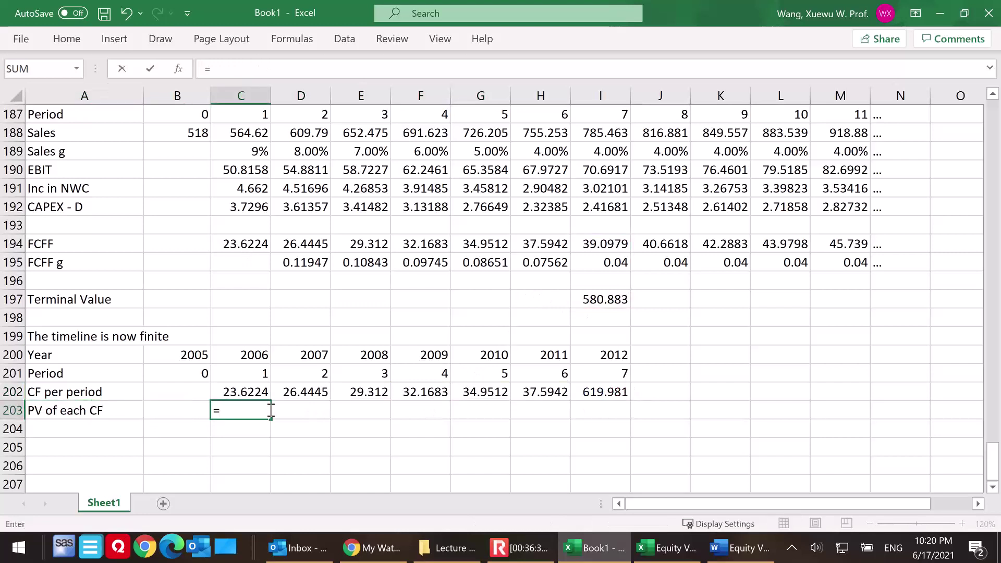
pyautogui.click(249, 392)
pyautogui.write('/(1')
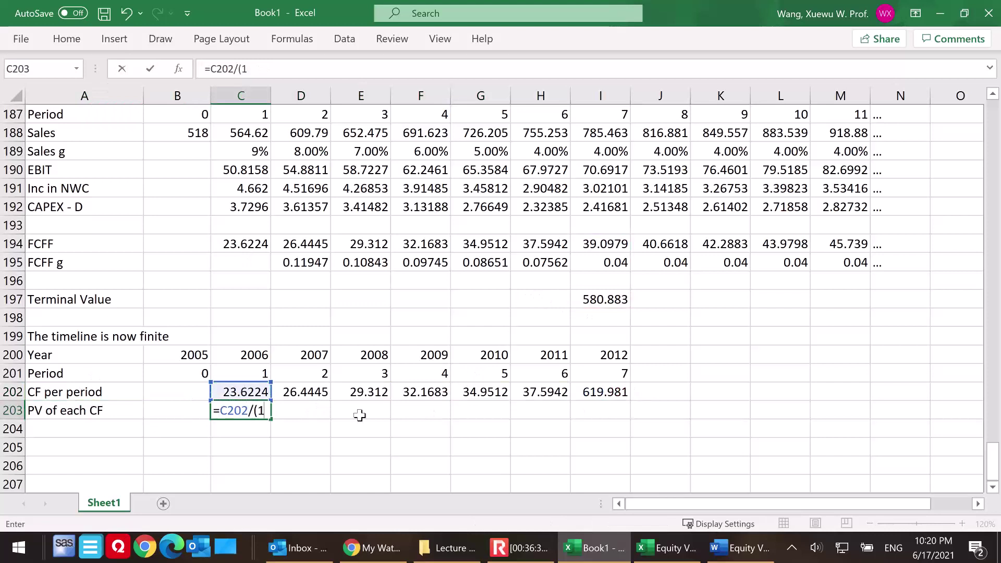
pyautogui.write('+11%)^')
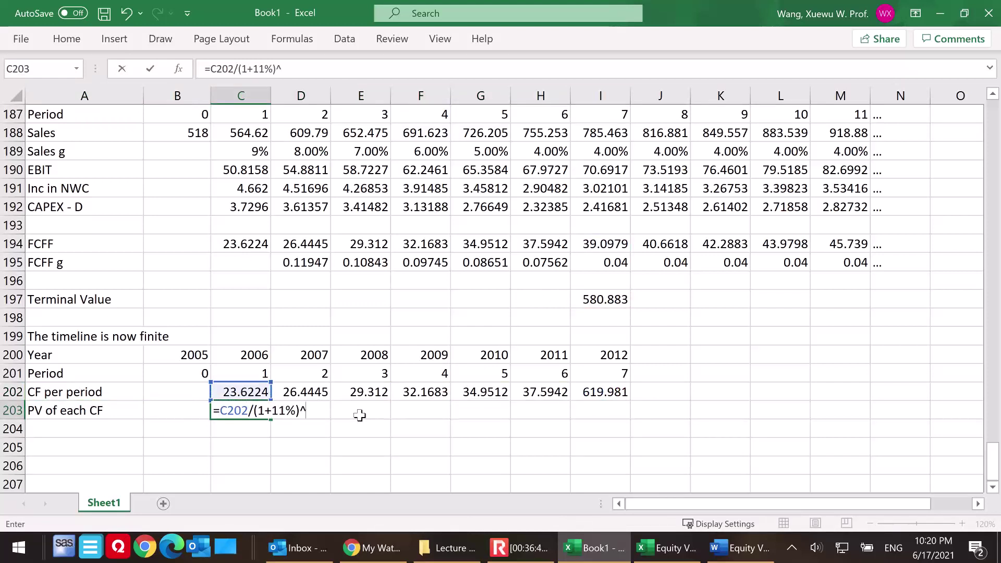
pyautogui.click(252, 120)
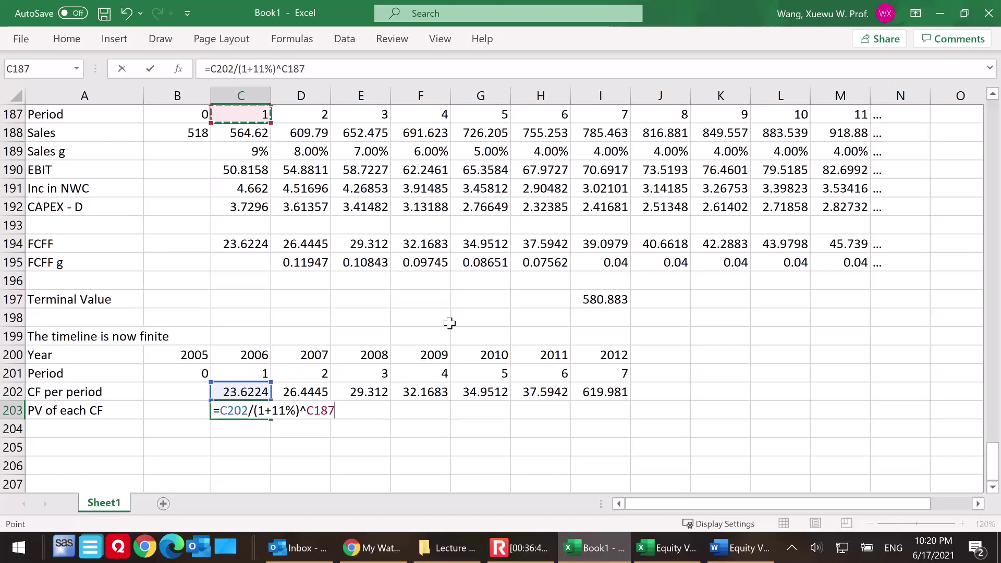
pyautogui.press('Return')
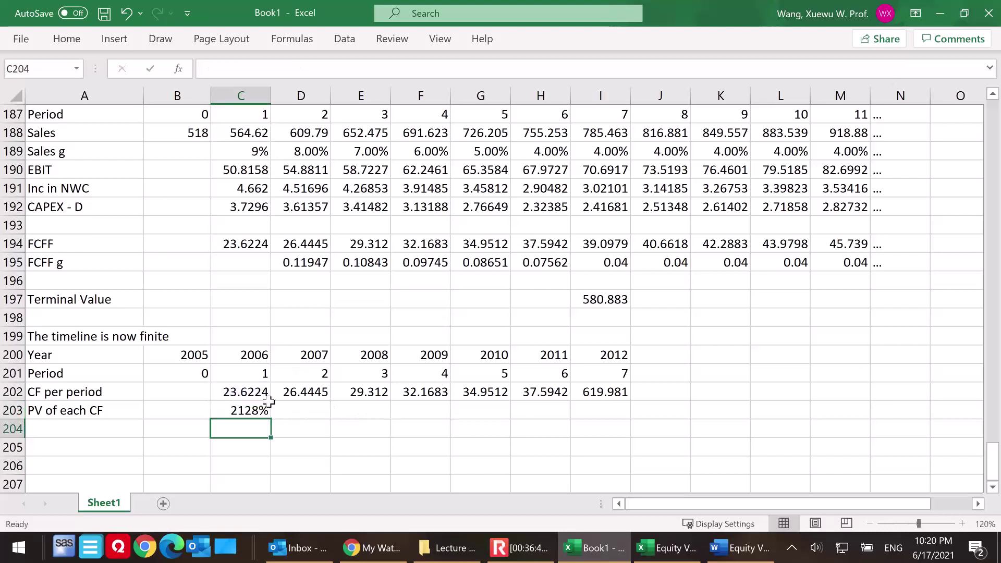
pyautogui.doubleClick(233, 413)
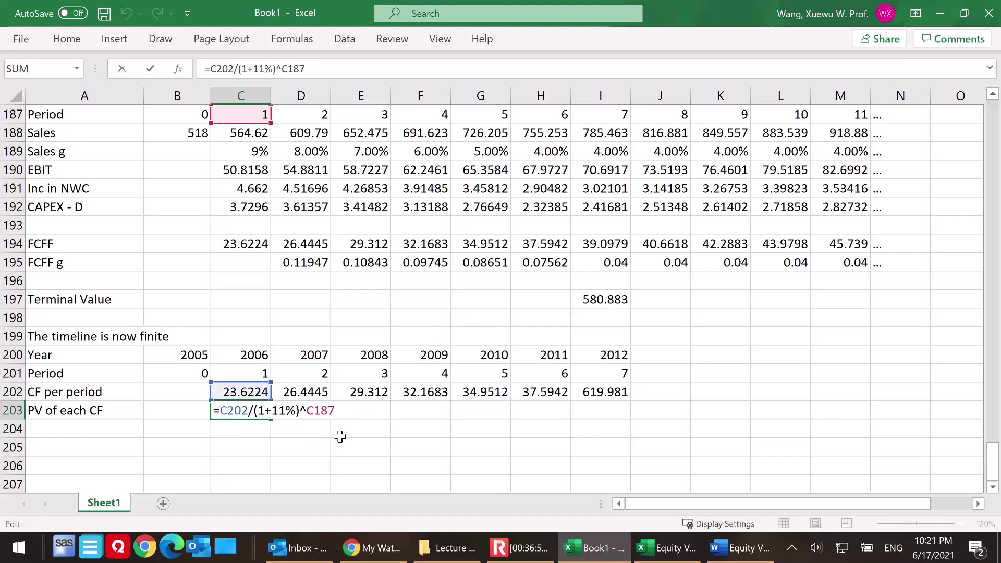
pyautogui.press('Return')
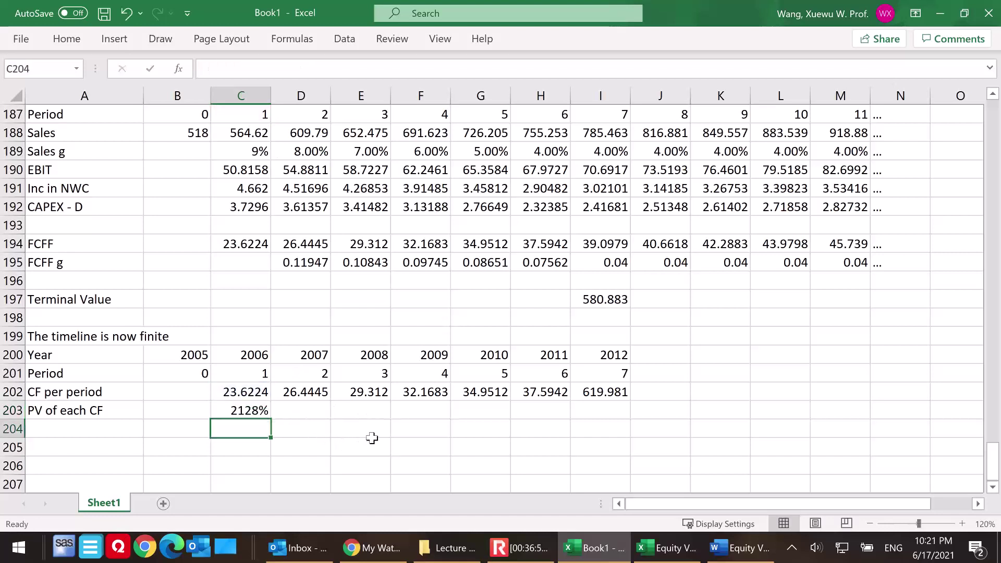
# - Format the 2006 present value in C203 as Number and fill its formula across to I203
pyautogui.click(247, 413)
pyautogui.click(66, 40)
pyautogui.click(399, 94)
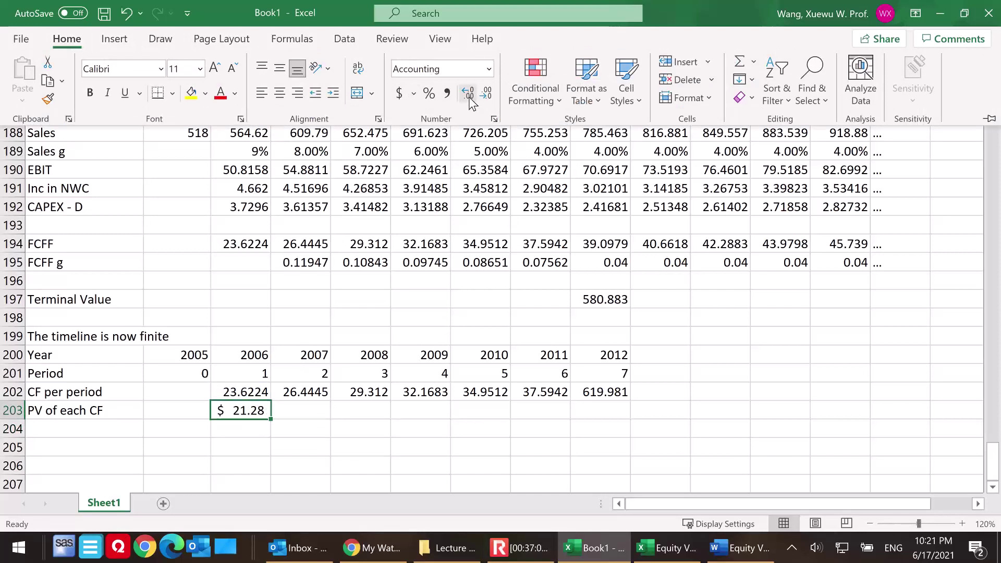
pyautogui.click(489, 69)
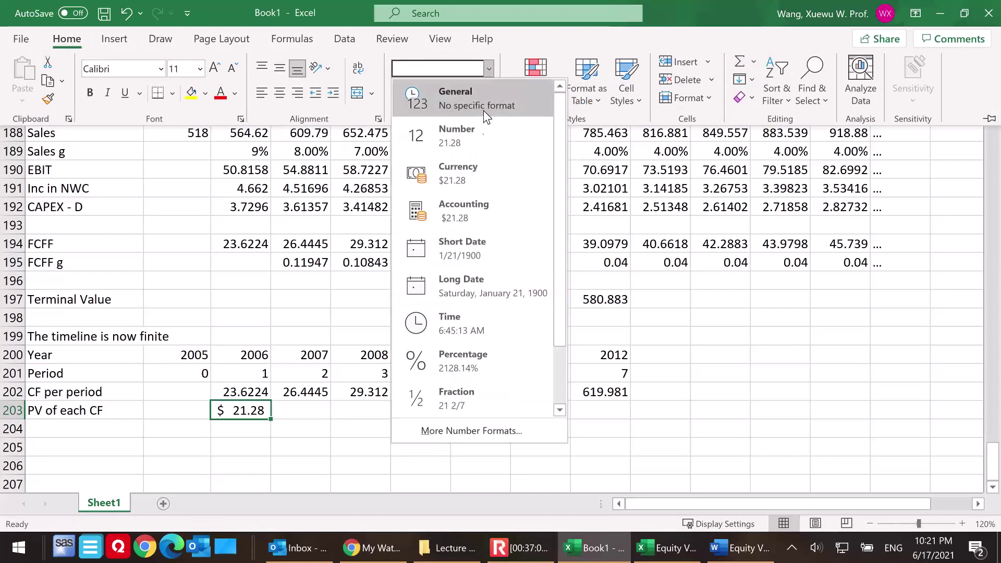
pyautogui.click(482, 135)
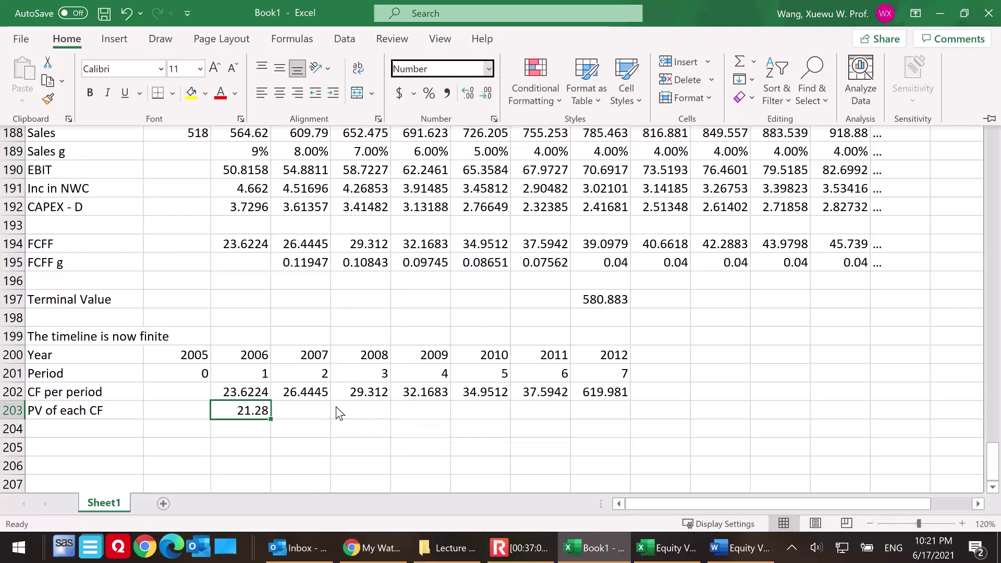
pyautogui.click(253, 411)
pyautogui.moveTo(272, 420); pyautogui.dragTo(608, 418)
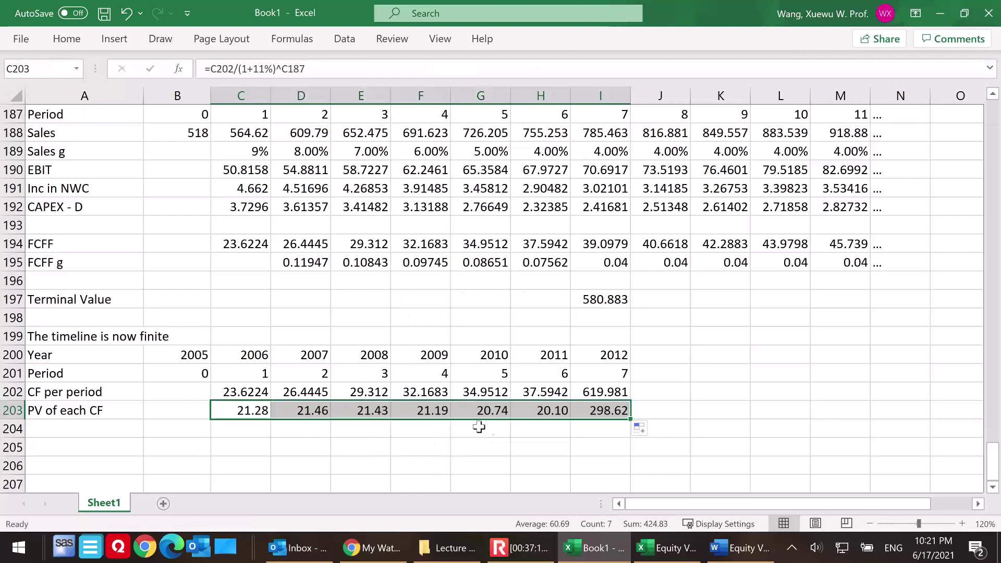
# - Label A204 "PV of all CFs" and total the present values in B204 with =SUM(C203:I203)
pyautogui.scroll(-1, 501, 412)
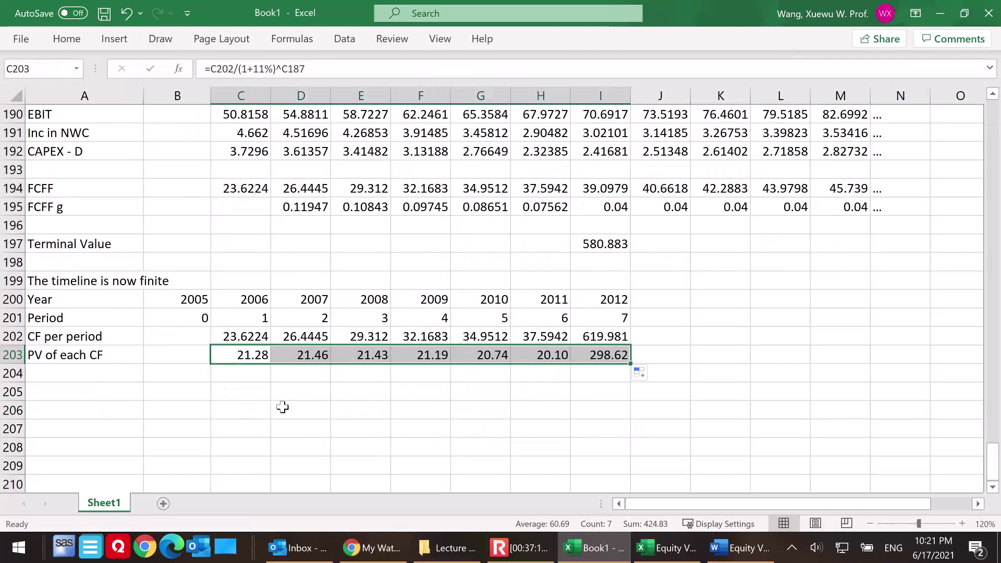
pyautogui.click(83, 382)
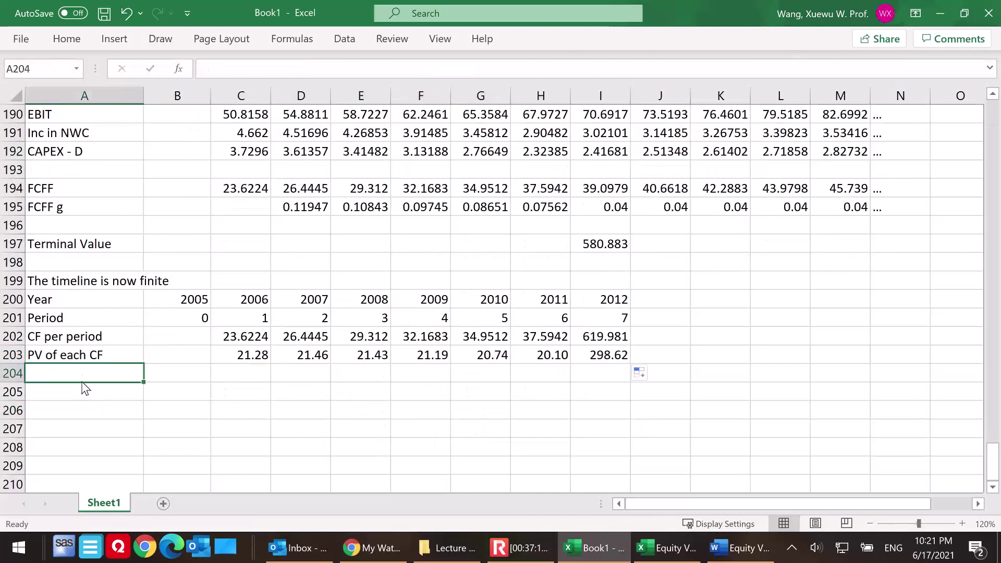
pyautogui.write('PV of all CFs')
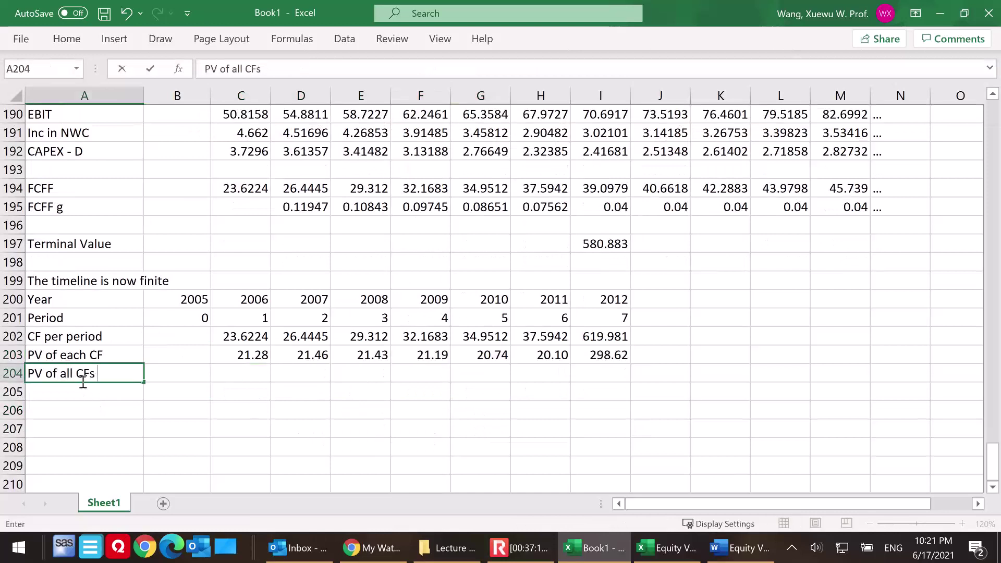
pyautogui.click(164, 375)
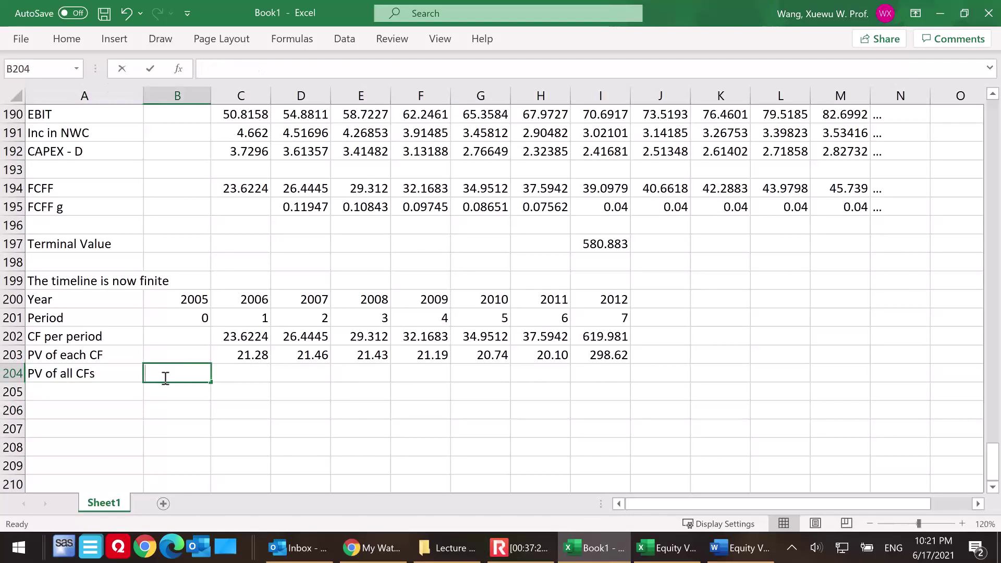
pyautogui.write('=sum(')
pyautogui.moveTo(243, 354); pyautogui.dragTo(584, 354)
pyautogui.write(')')
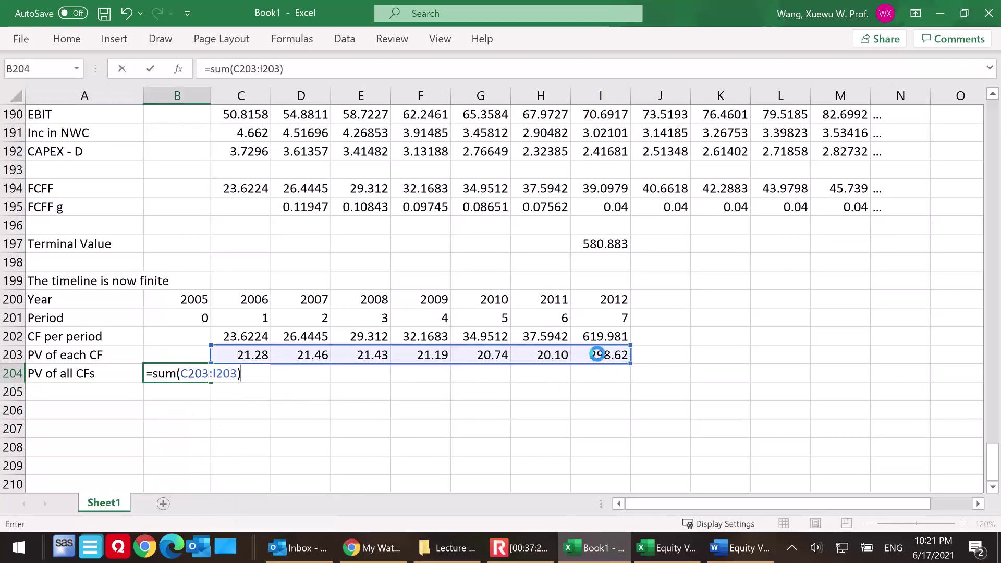
pyautogui.press('Return')
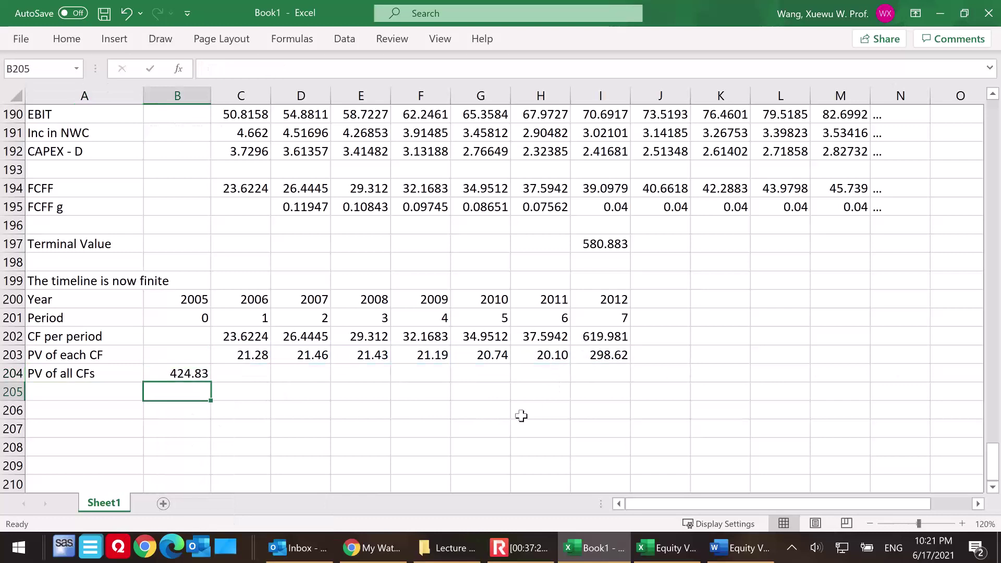
# - Label A205 "alternatively" and calculate the total present value in B205 with NPV at 11% over the cash flows C202:I202
pyautogui.click(94, 395)
pyautogui.write('alternatively')
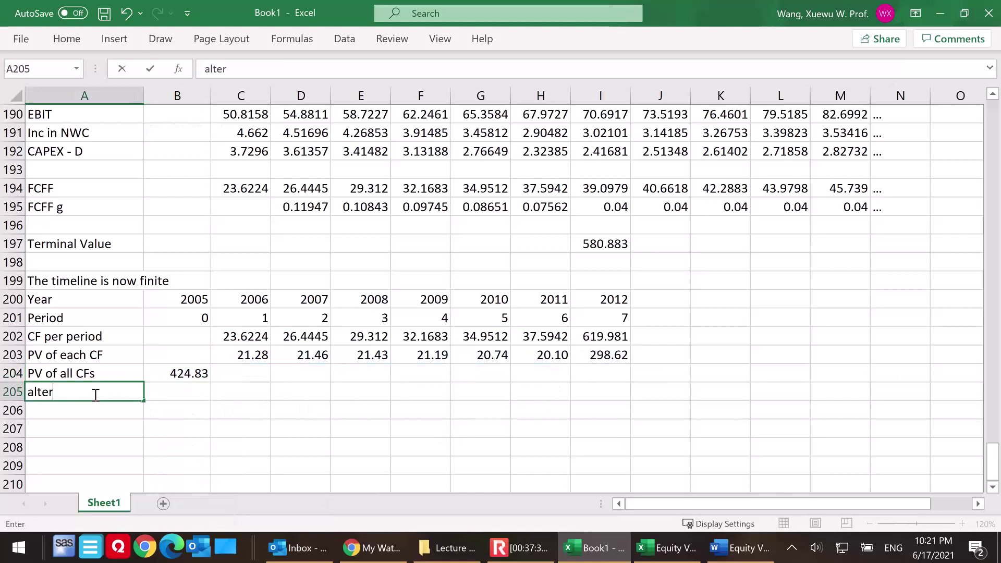
pyautogui.click(178, 389)
pyautogui.write('=n')
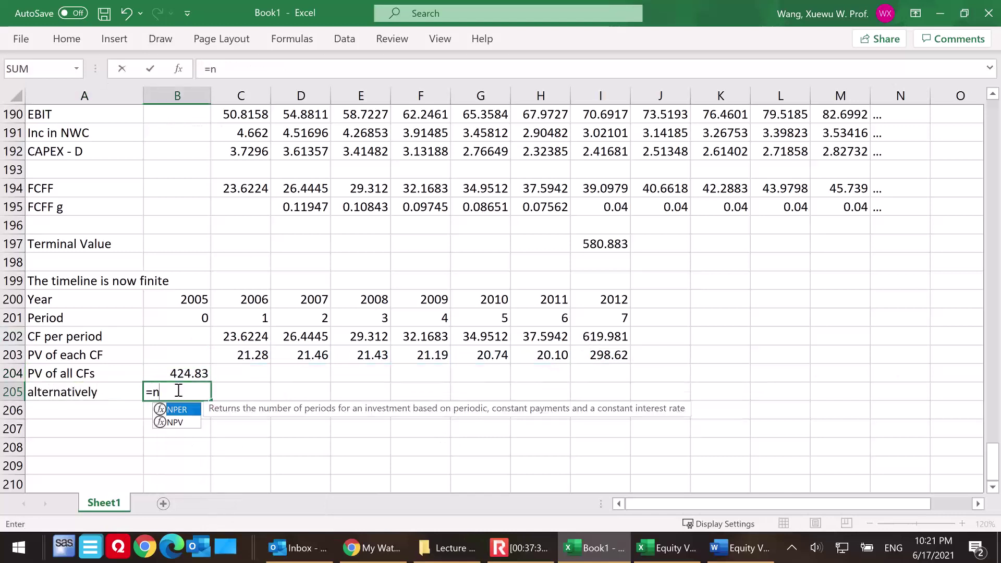
pyautogui.write('pv(11%,')
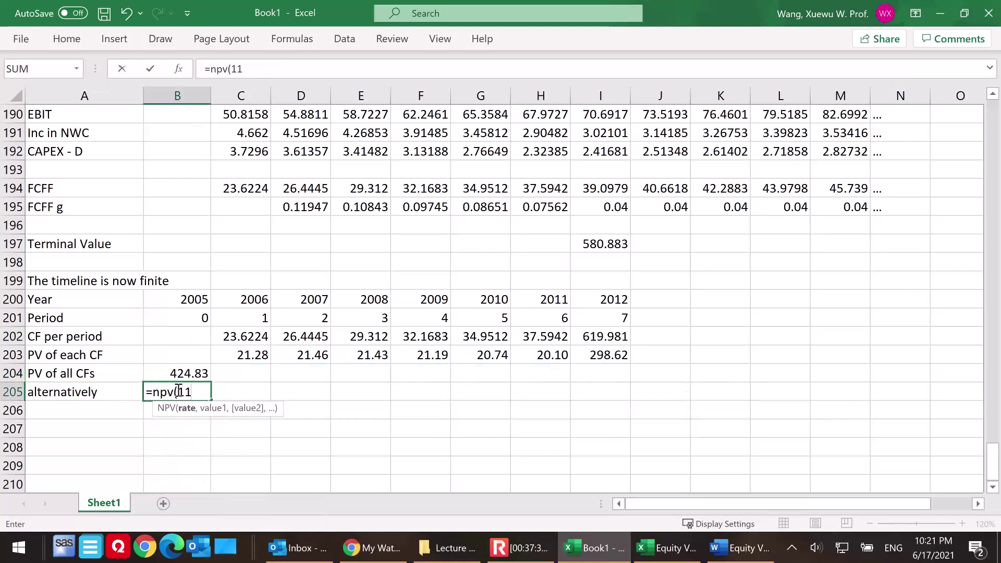
pyautogui.click(236, 350)
pyautogui.moveTo(240, 336); pyautogui.dragTo(631, 336)
pyautogui.write(')')
pyautogui.press('Return')
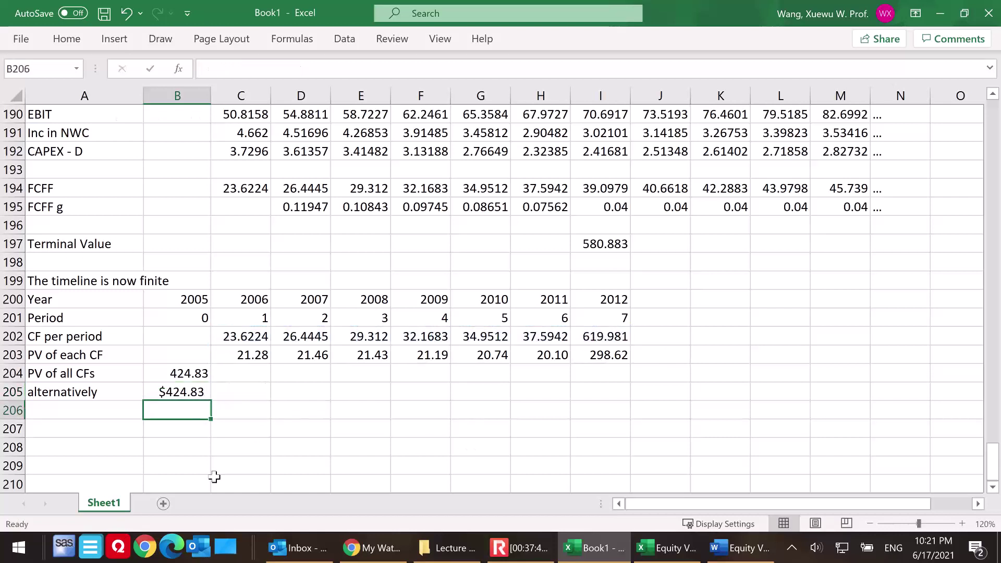
# - Enter the note "(Enterprise Value, EV)" in A206 beneath the present value totals
pyautogui.click(65, 430)
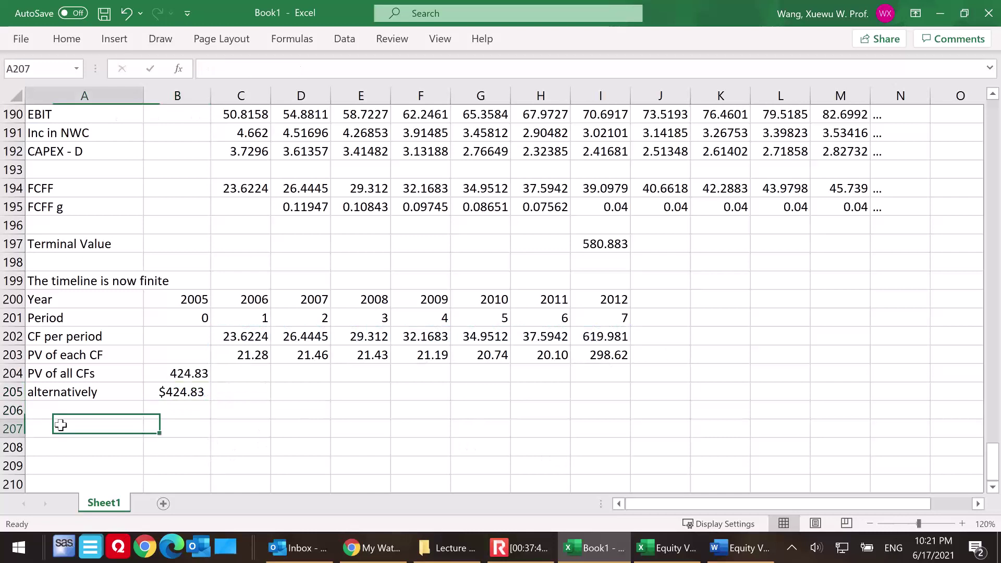
pyautogui.click(56, 404)
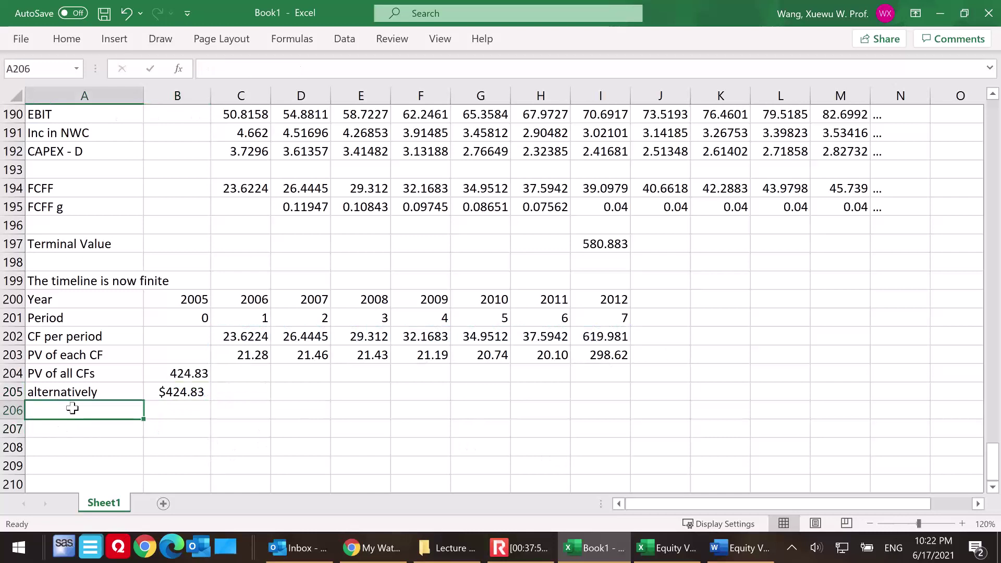
pyautogui.write('(')
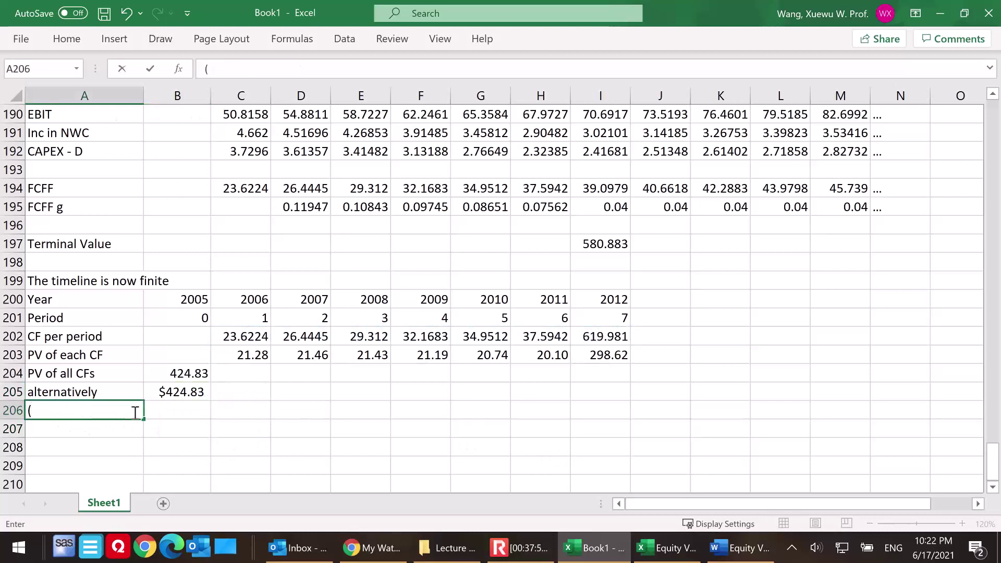
pyautogui.write('Enterprise Value, EV)')
pyautogui.click(222, 442)
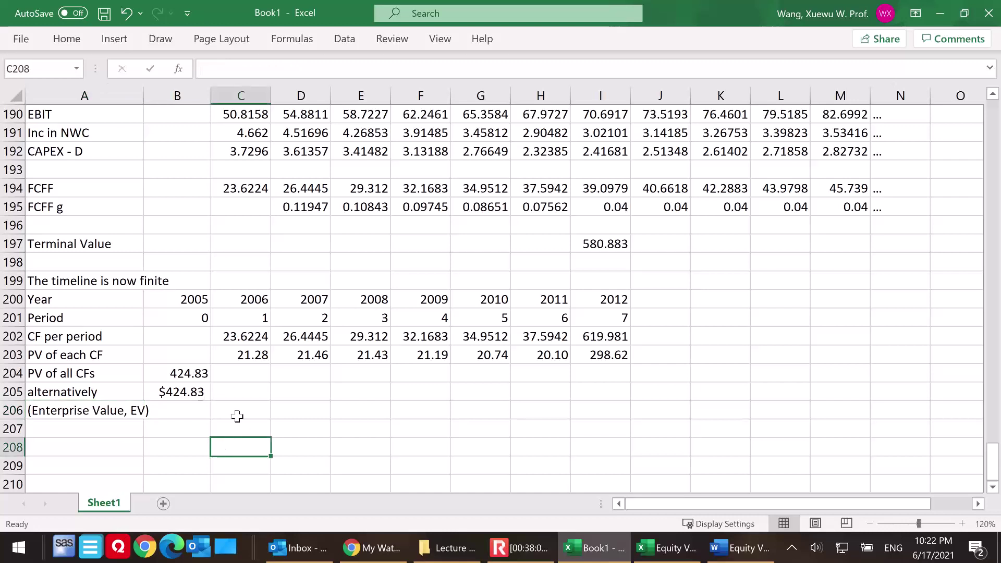
# - Label A208 "Definition for EV:" and write the definition "EV = E + D - Cash" in C208
pyautogui.click(311, 412)
pyautogui.press('Down')
pyautogui.press('Down')
pyautogui.click(106, 444)
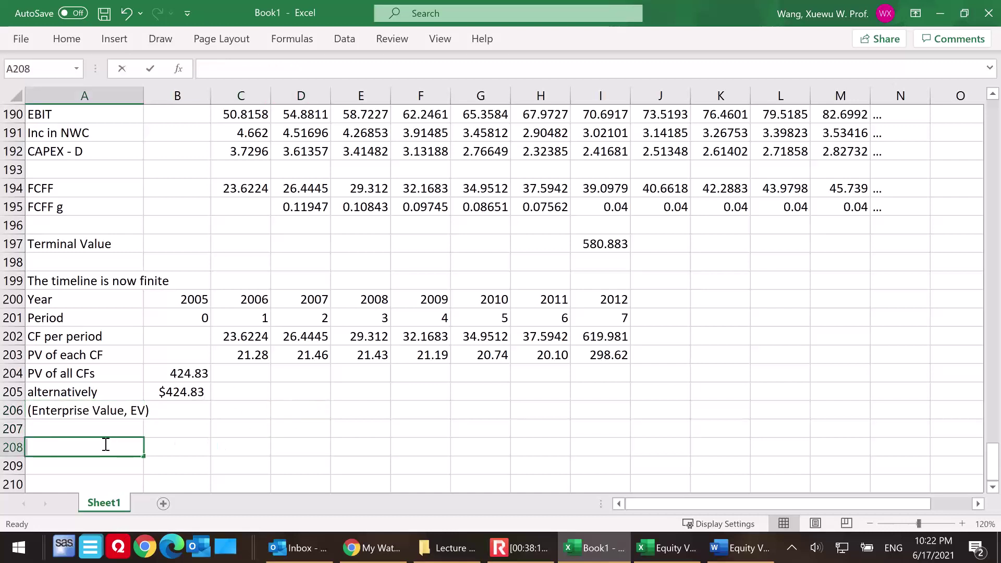
pyautogui.write('DI')
pyautogui.press('BackSpace')
pyautogui.write('efinit')
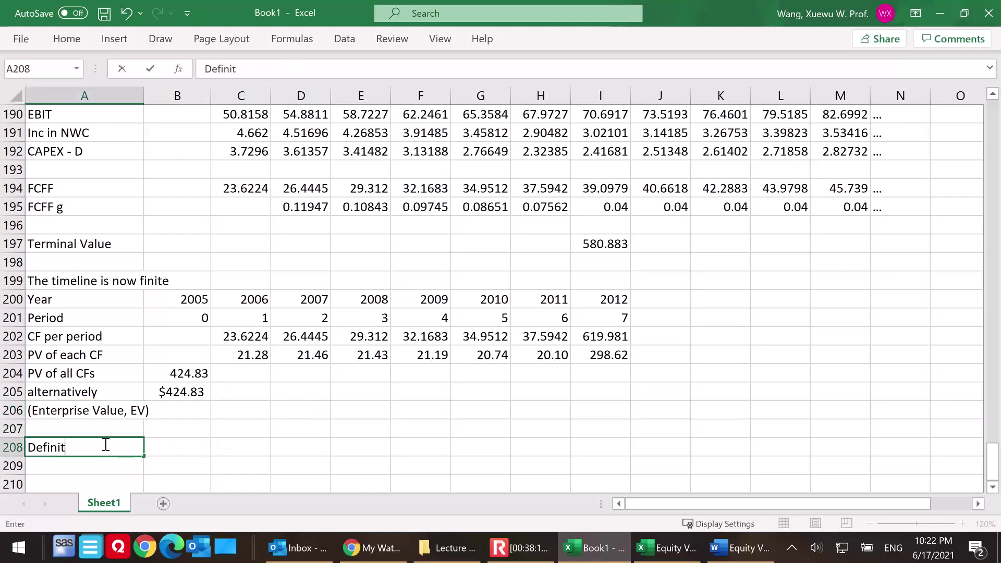
pyautogui.write('ion for EV:')
pyautogui.click(235, 449)
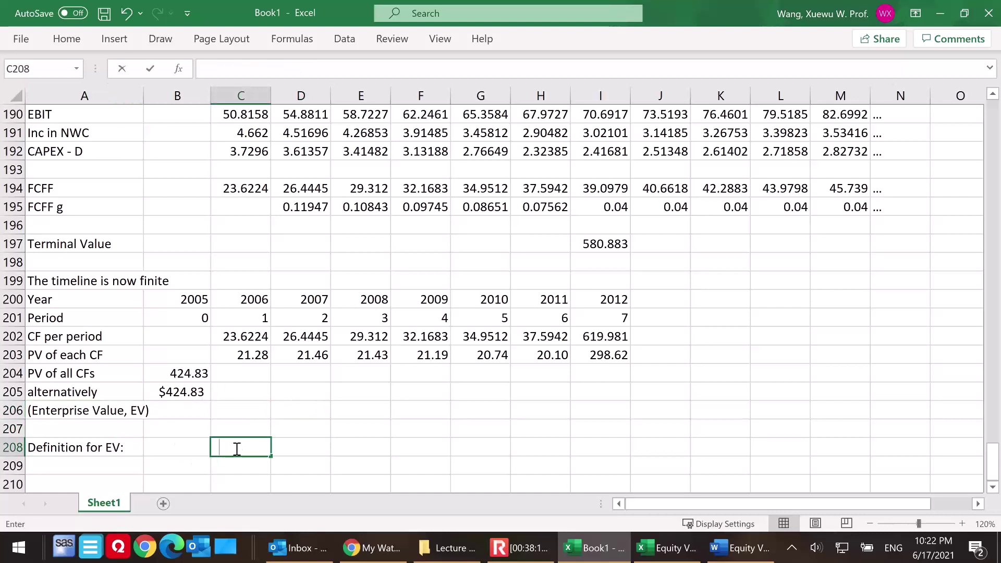
pyautogui.write('EV = E + D - Cash')
# - Add the note "(Can view EV as the cost of taking over the firm.)" in E208 beside the EV definition
pyautogui.click(387, 446)
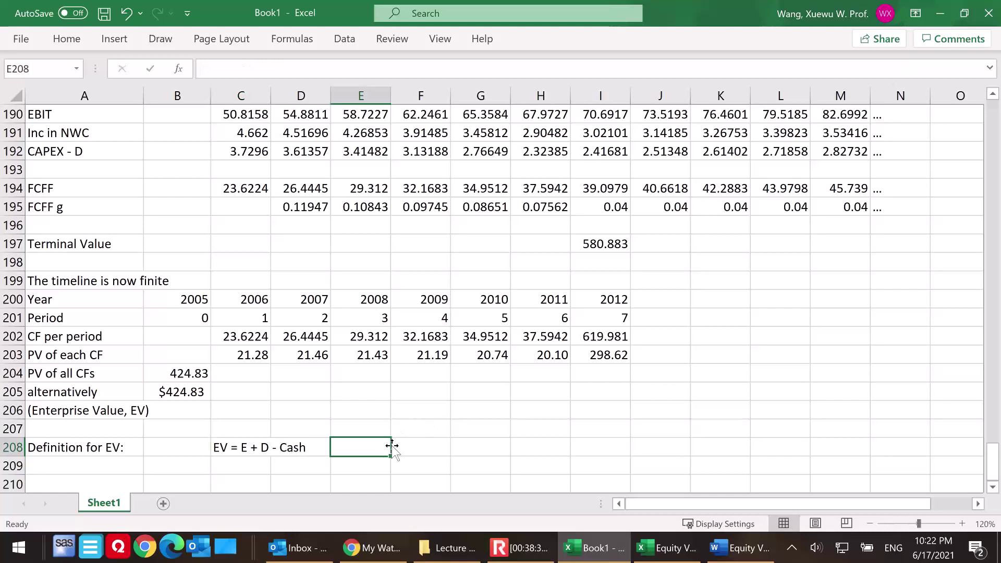
pyautogui.write('(')
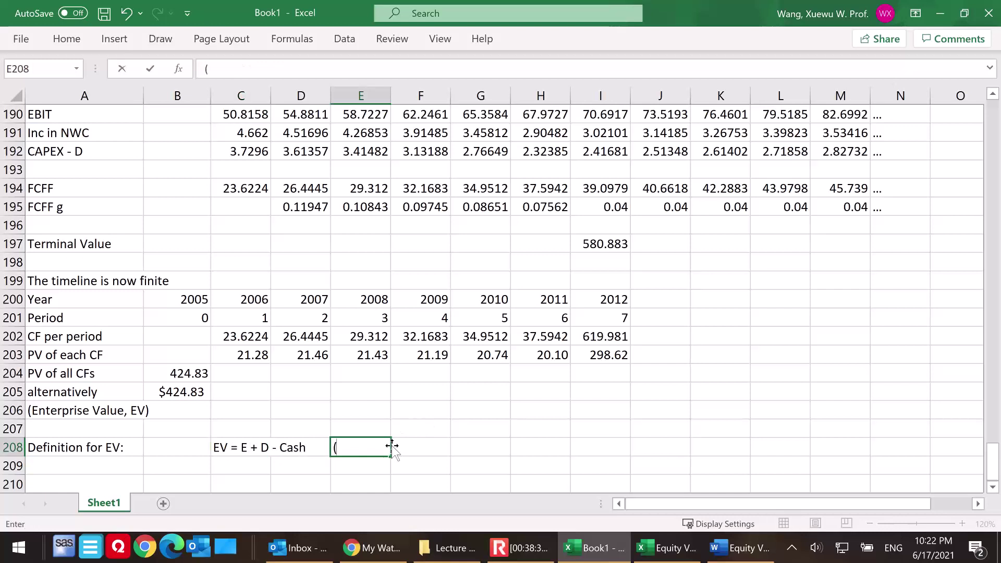
pyautogui.write('Can view EV as')
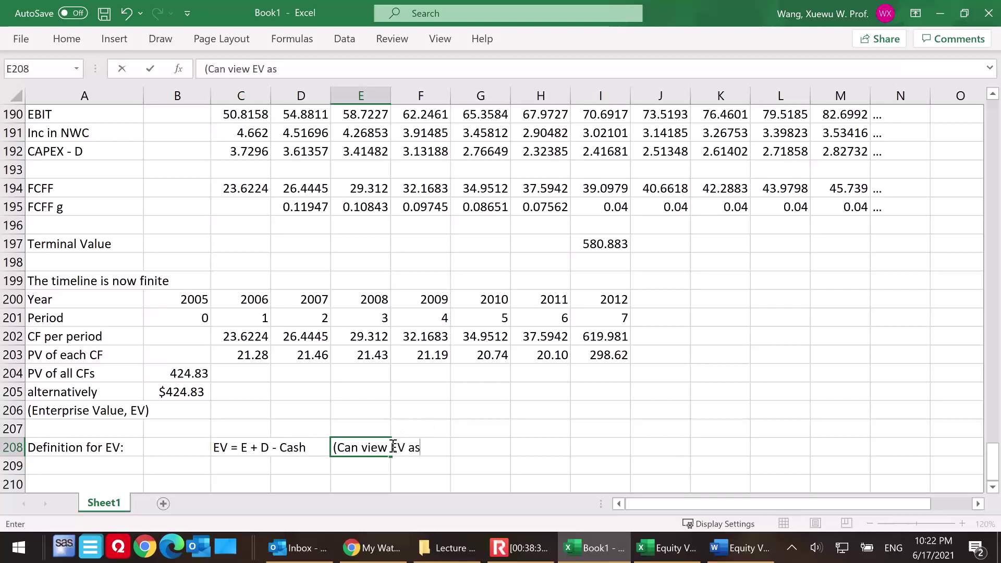
pyautogui.write(' the cost of tak')
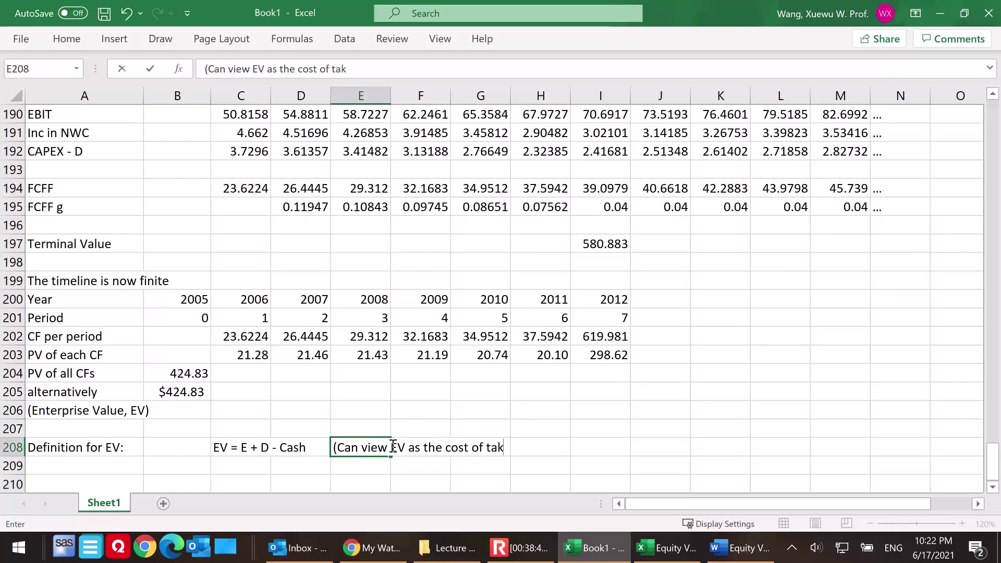
pyautogui.write('ing over the firm.')
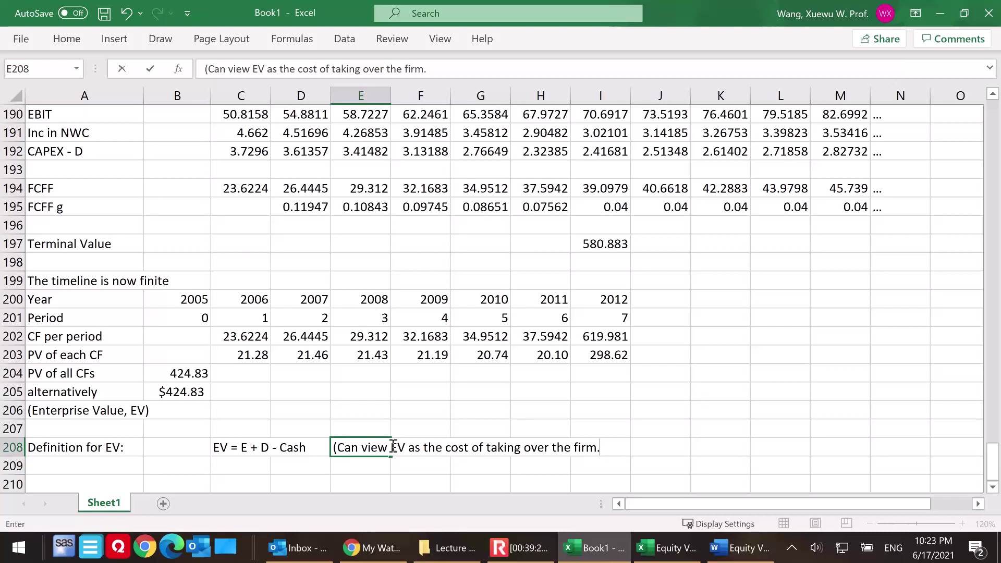
pyautogui.click(530, 266)
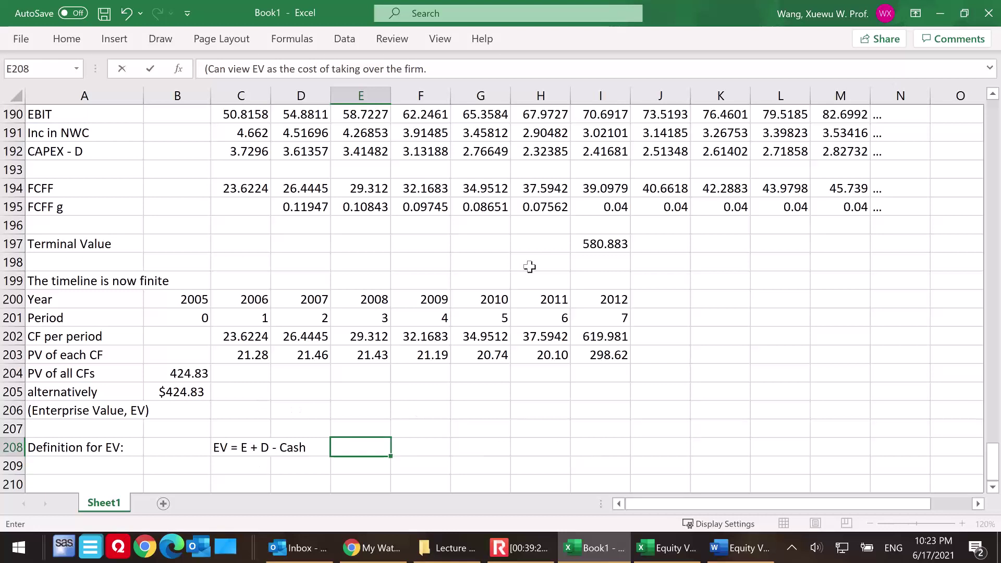
pyautogui.scroll(-2, 529, 267)
pyautogui.write(')')
# - Enter "From the definition, can back out E" in A210 and the rearranged equation "E = EV - D + Cash" in C211
pyautogui.click(90, 376)
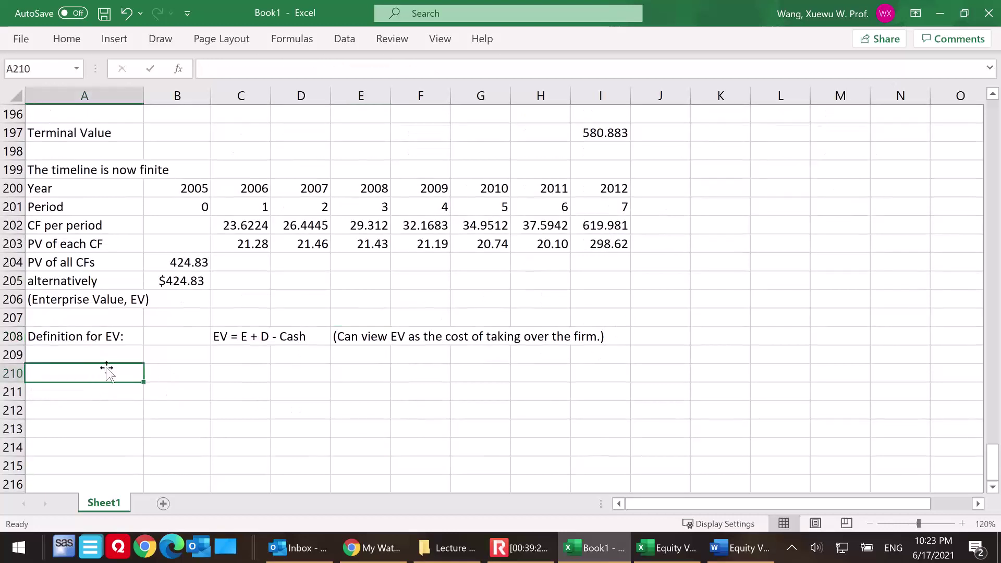
pyautogui.write('Fr')
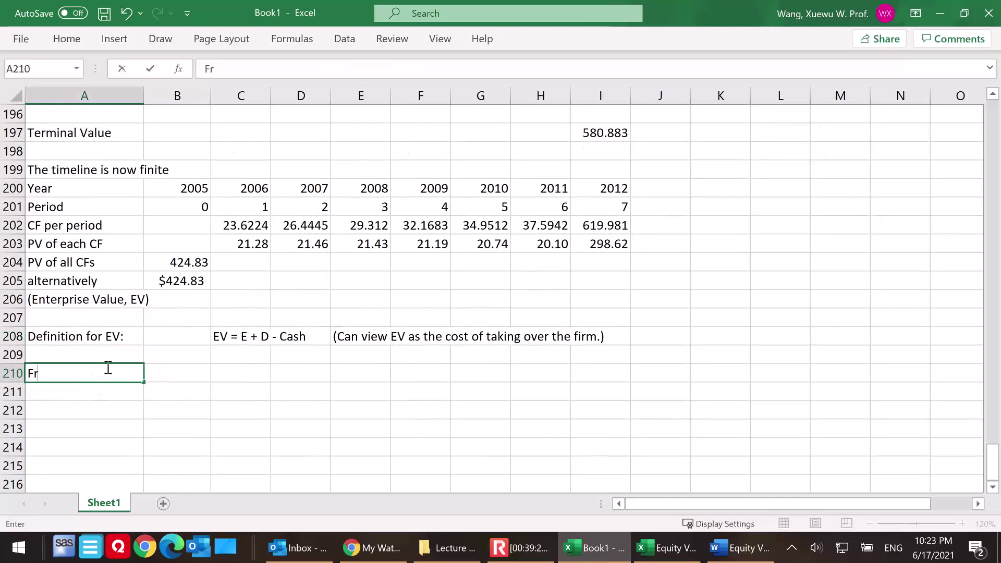
pyautogui.write('om the definition,')
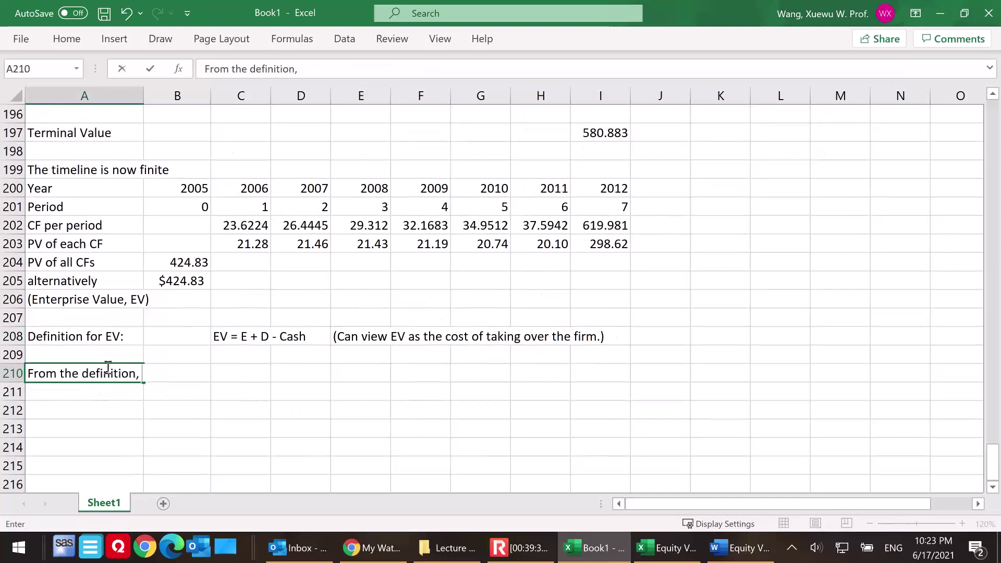
pyautogui.write(' can back out ')
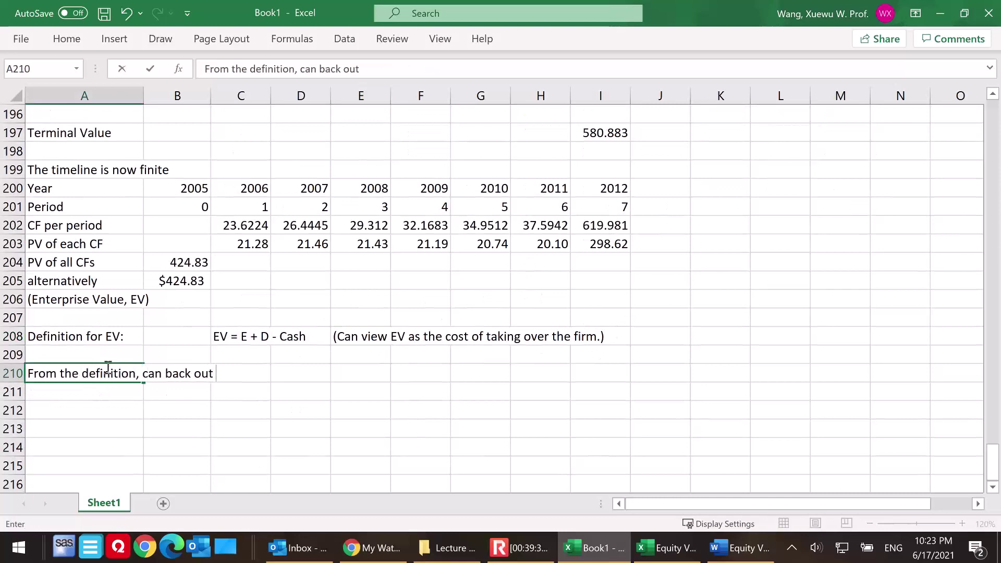
pyautogui.write('E')
pyautogui.click(241, 391)
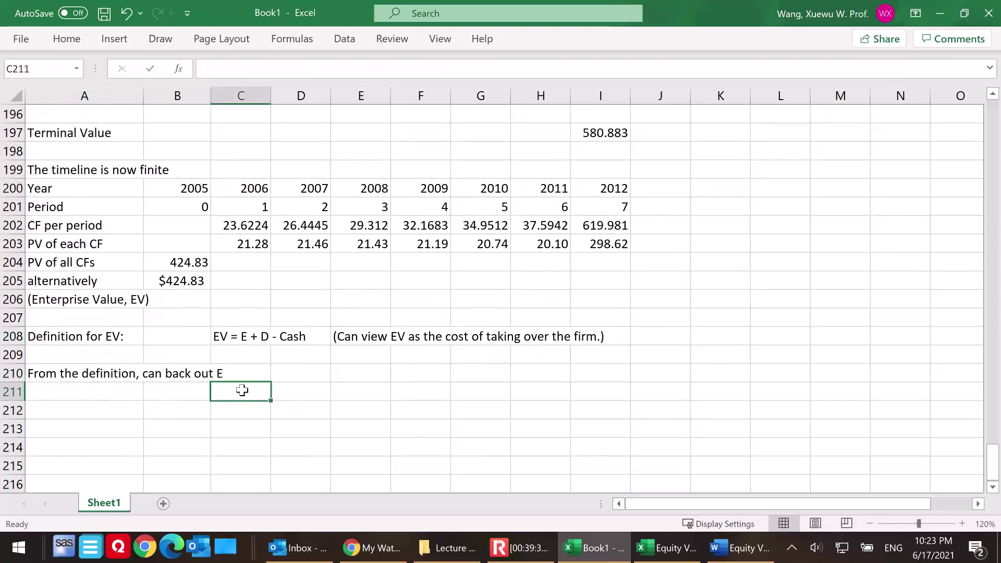
pyautogui.write('E = ')
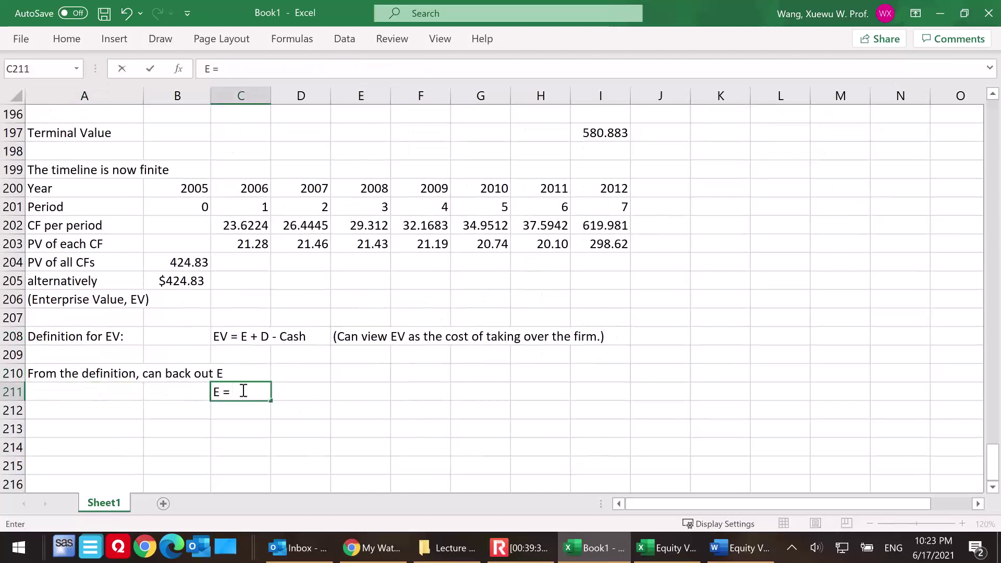
pyautogui.write('EV - D + Cash')
# - Label A212 "mkt value of equity" and compute it in C212 with the formula =B204-3+100
pyautogui.click(85, 407)
pyautogui.write('mkt value of eq')
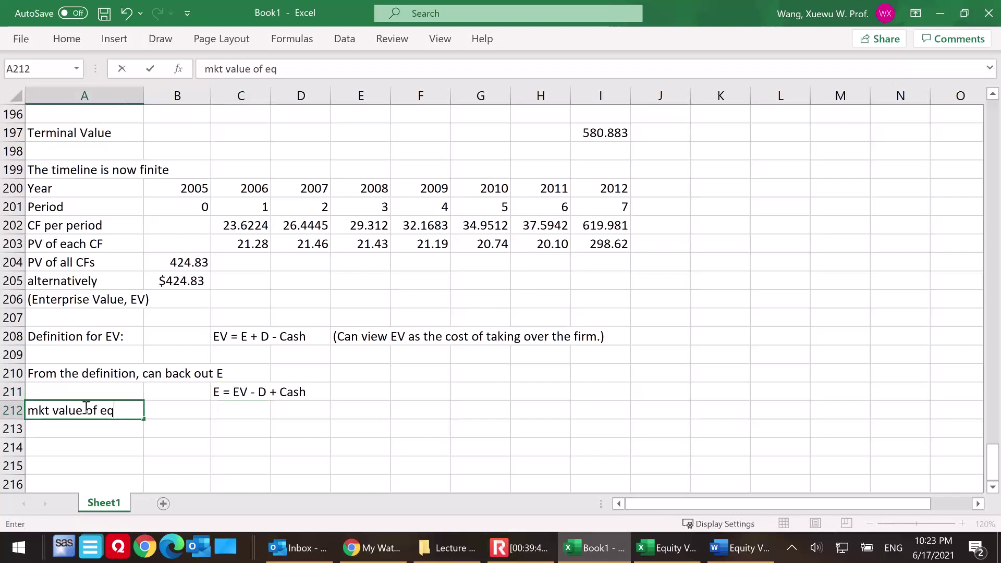
pyautogui.write('uity')
pyautogui.click(230, 415)
pyautogui.write('=')
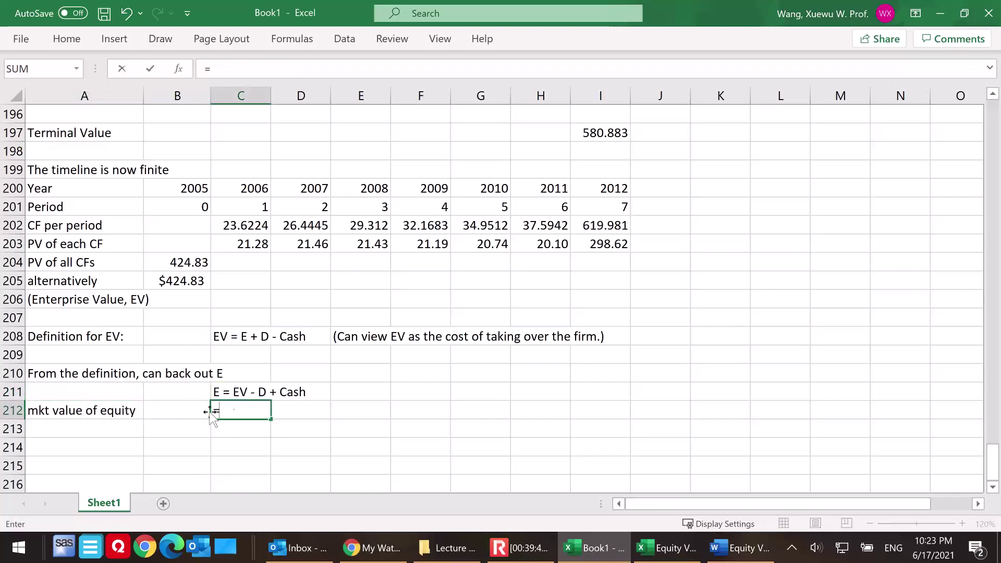
pyautogui.click(180, 262)
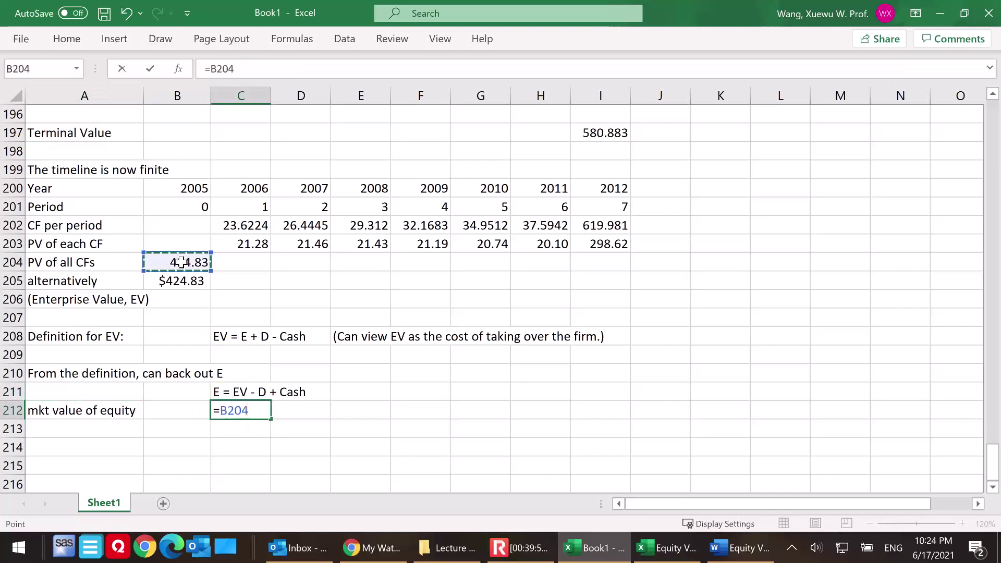
pyautogui.write('-')
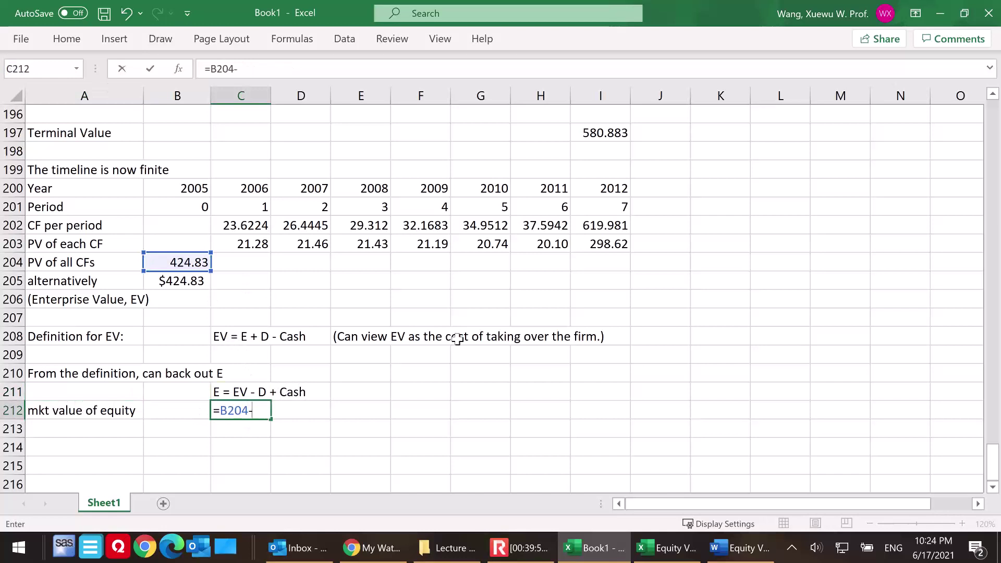
pyautogui.write('3+100')
pyautogui.hotkey('ctrl', 'Return')
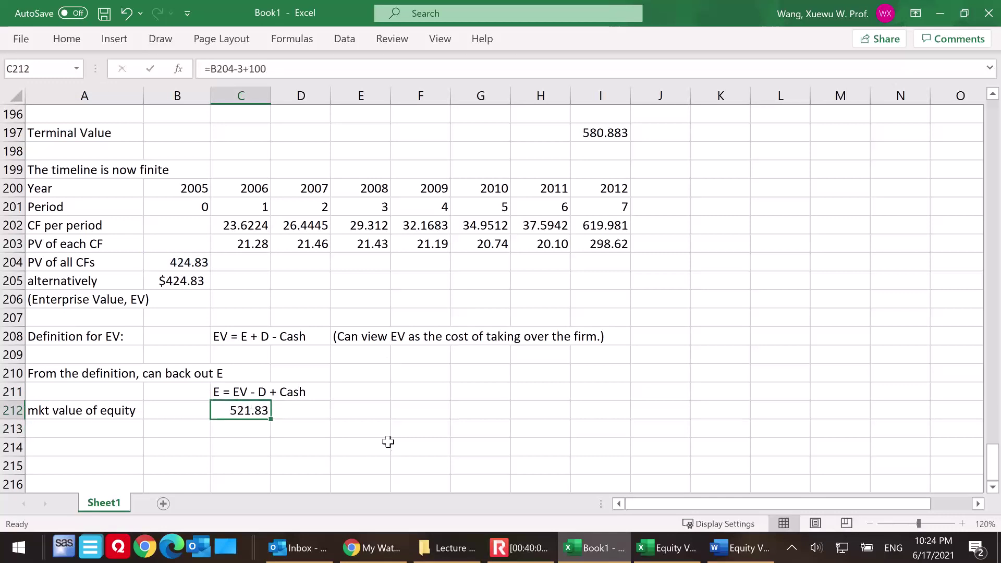
# - Label A213 "stock price per share" and compute it in C213 with the formula =C212/21
pyautogui.click(92, 429)
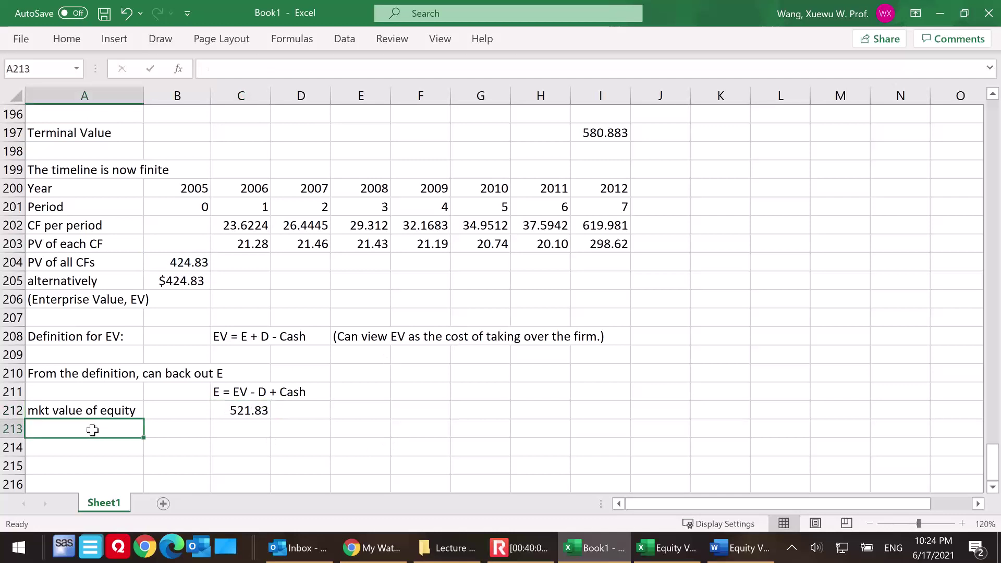
pyautogui.write('stock price per share')
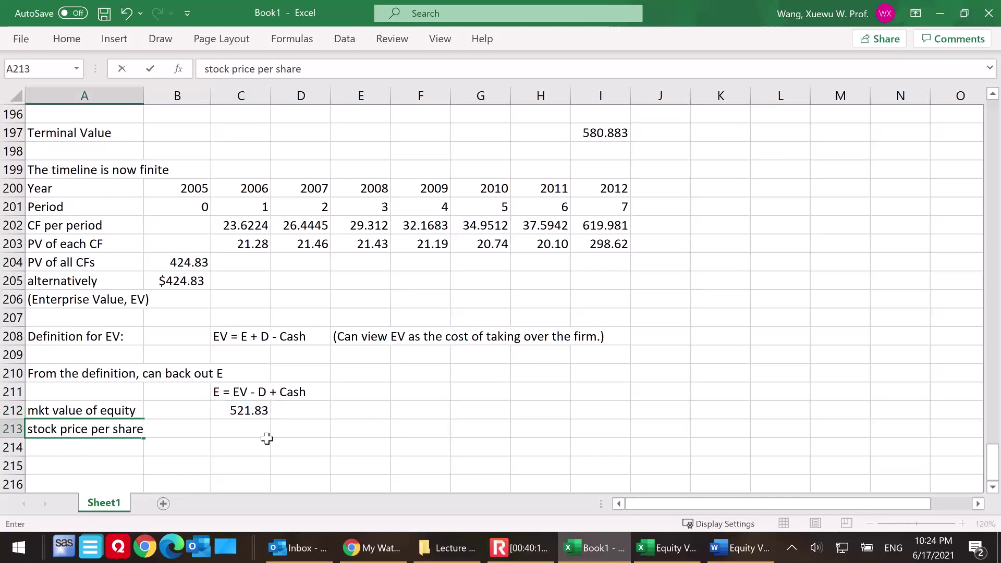
pyautogui.click(244, 427)
pyautogui.write('=')
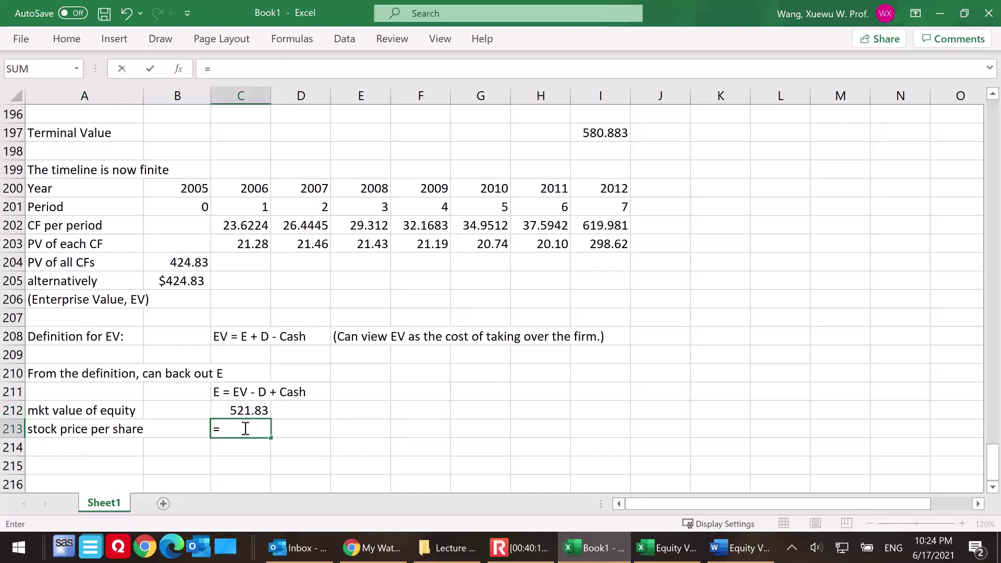
pyautogui.click(238, 410)
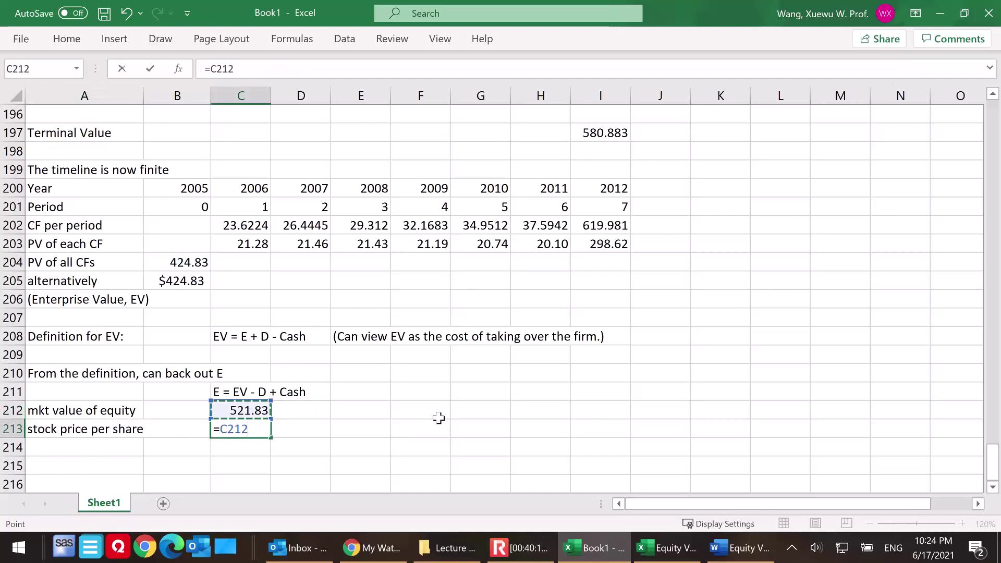
pyautogui.write('/')
pyautogui.write('21')
pyautogui.press('Return')
pyautogui.click(247, 429)
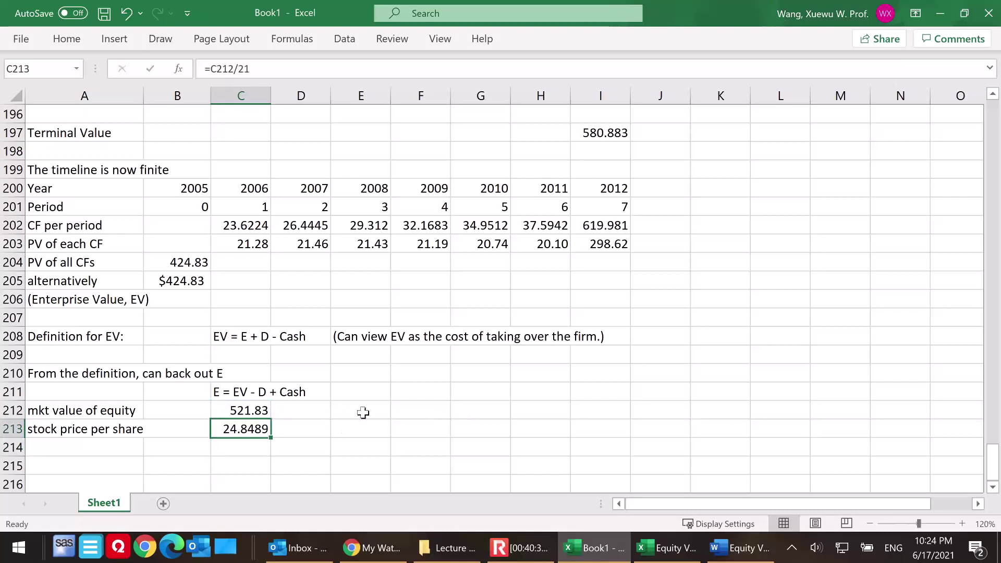
# - Copy the Firm Value equation from row 177 to A216 and introduce it with "In the valuation equation:" in A215
pyautogui.scroll(-2, 378, 410)
pyautogui.scroll(1, 404, 387)
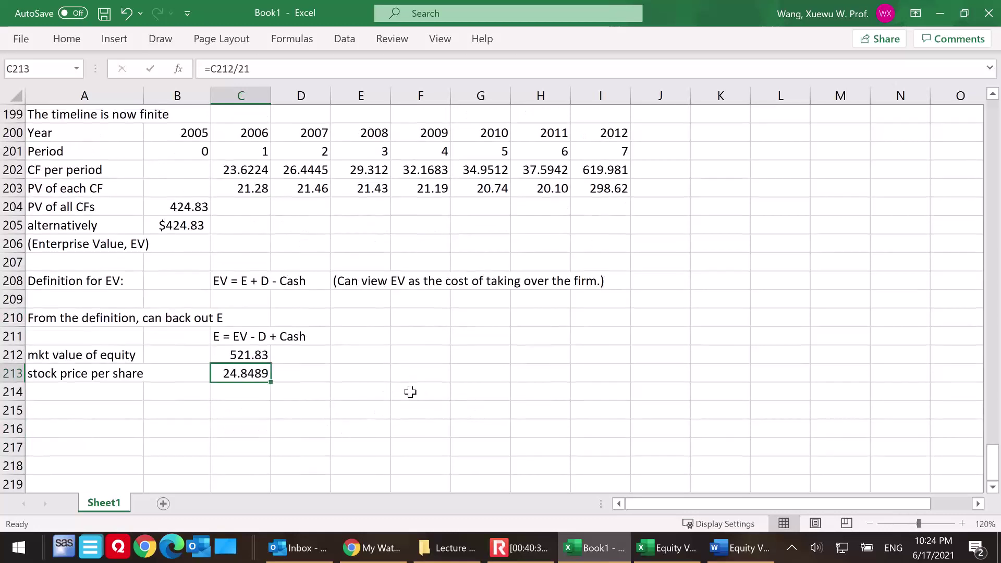
pyautogui.scroll(3, 410, 392)
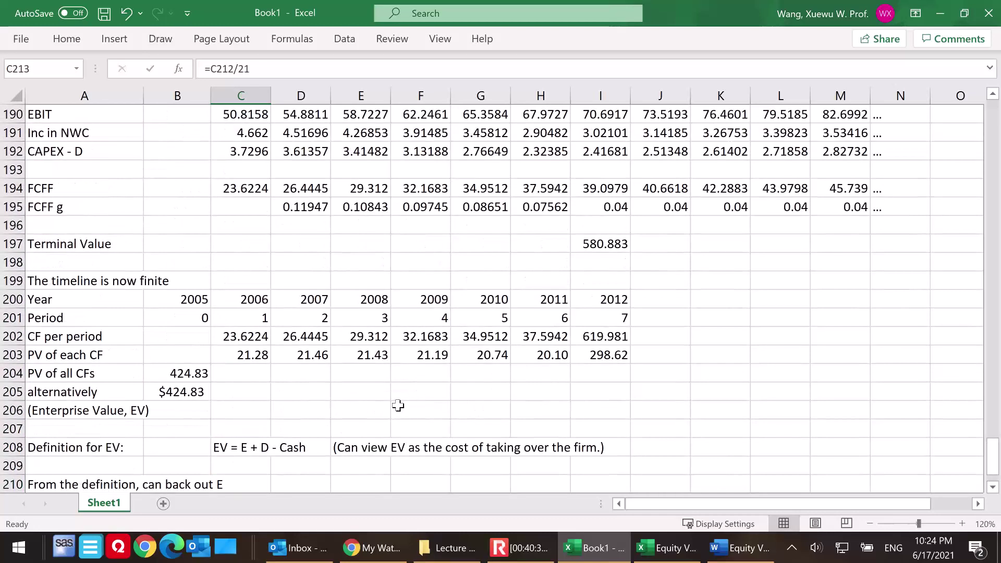
pyautogui.scroll(-2, 417, 395)
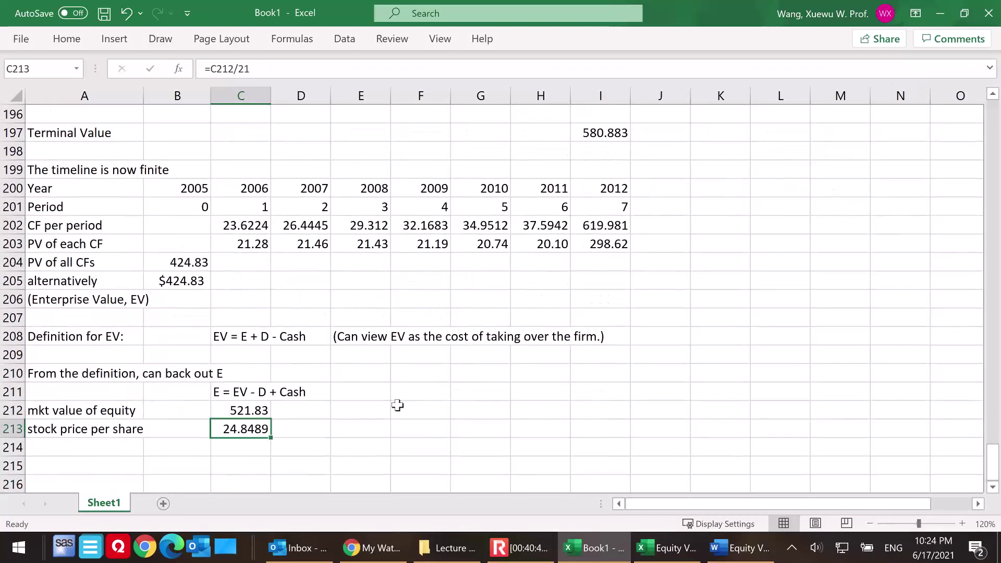
pyautogui.scroll(-1, 408, 392)
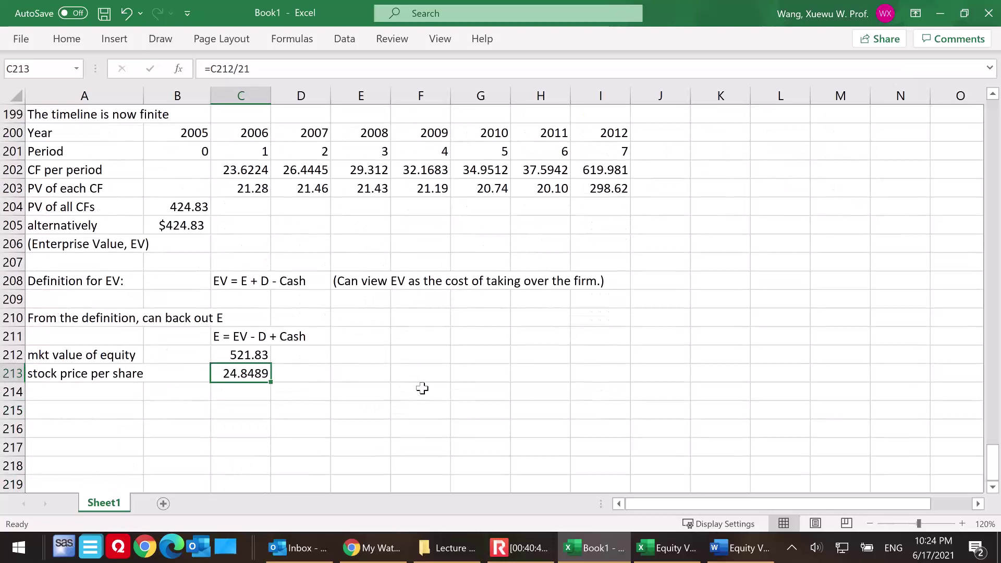
pyautogui.scroll(1, 423, 388)
pyautogui.scroll(1, 410, 392)
pyautogui.scroll(7, 410, 392)
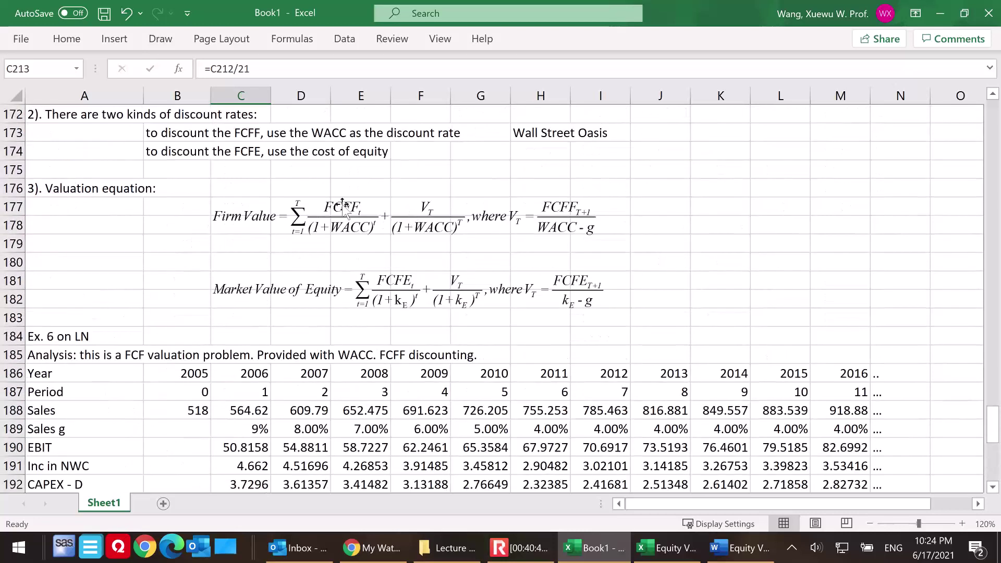
pyautogui.click(343, 204)
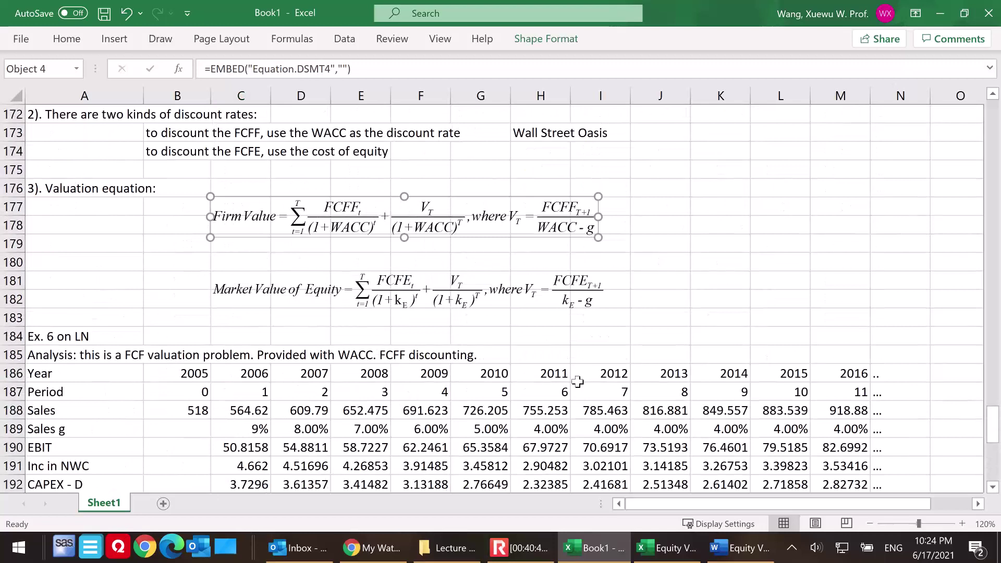
pyautogui.scroll(-11, 579, 382)
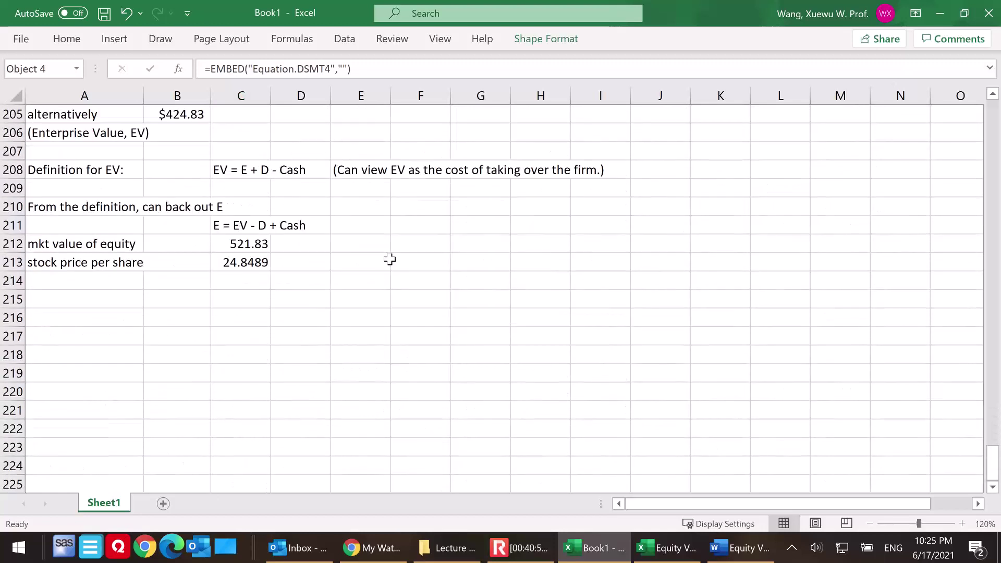
pyautogui.click(417, 244)
pyautogui.click(86, 313)
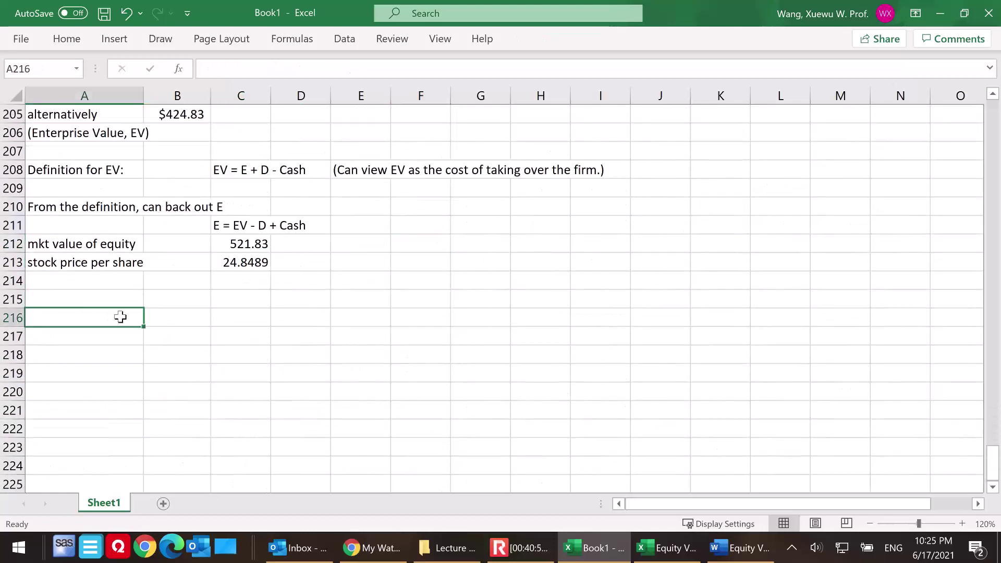
pyautogui.hotkey('ctrl', 'v')
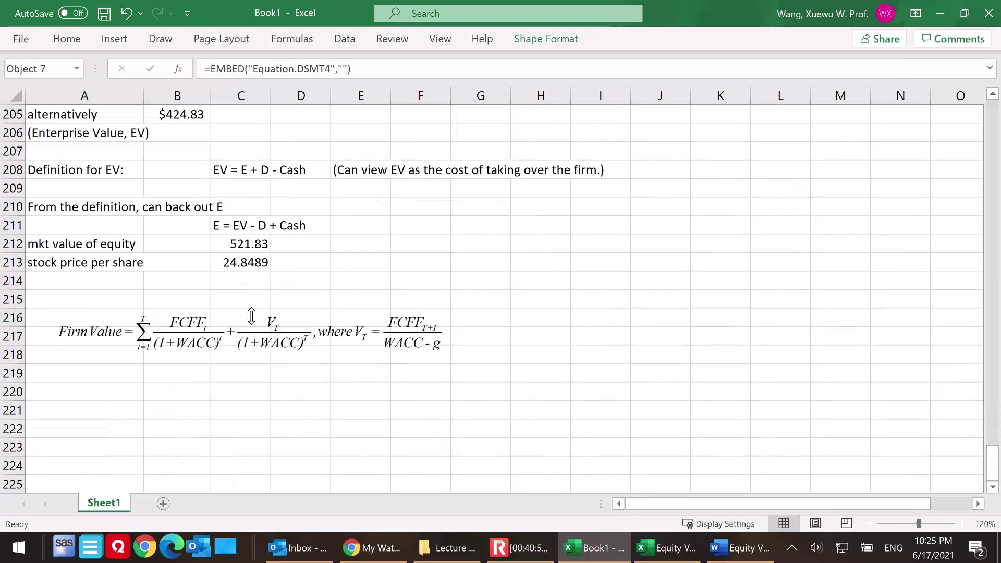
pyautogui.click(94, 299)
pyautogui.write('In the valuation equation:')
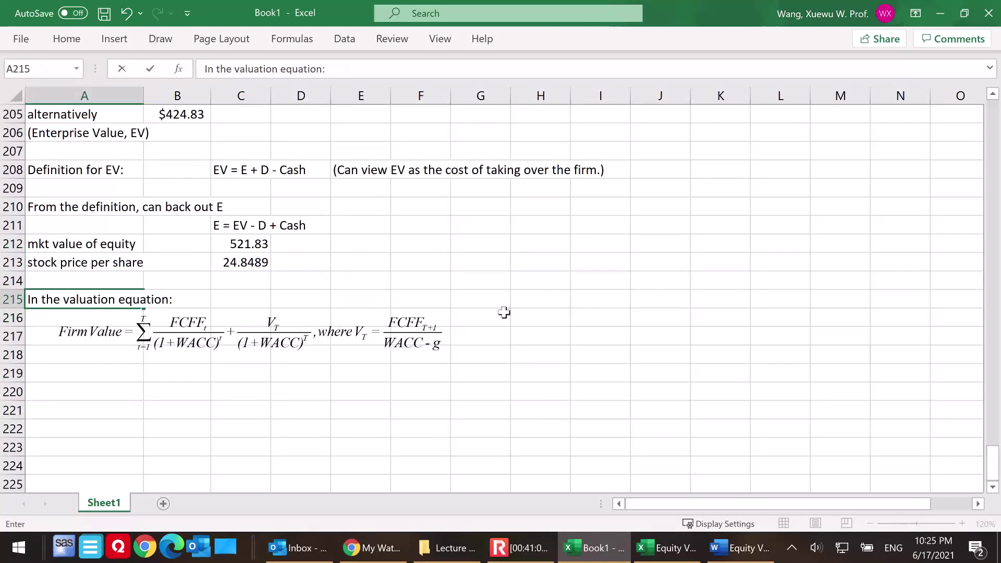
# - Start a comparison table with "Firm Value" in H215 under the heading "Eqn" in H214, and the heading "In the Example" in J214
pyautogui.click(546, 303)
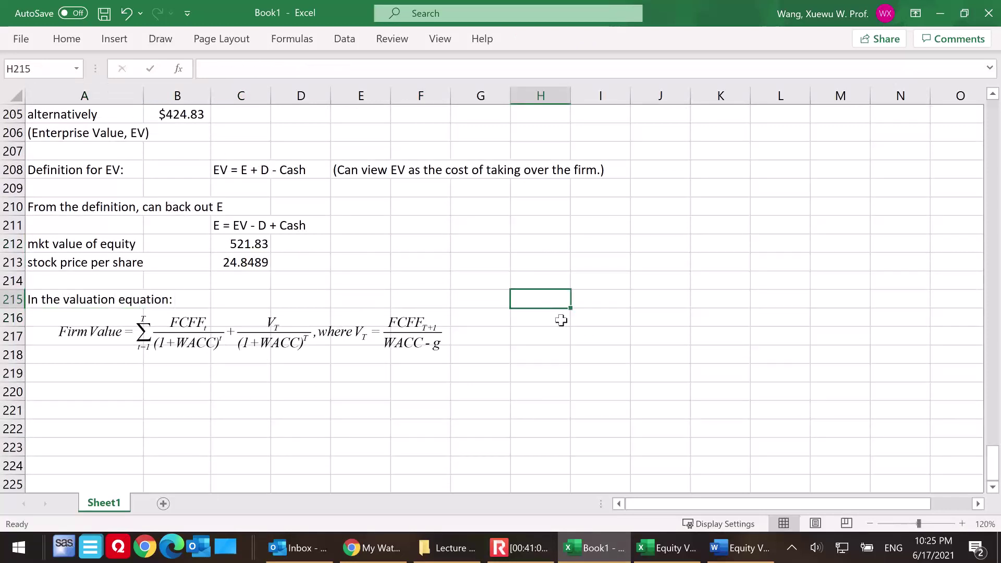
pyautogui.write('Firm Value')
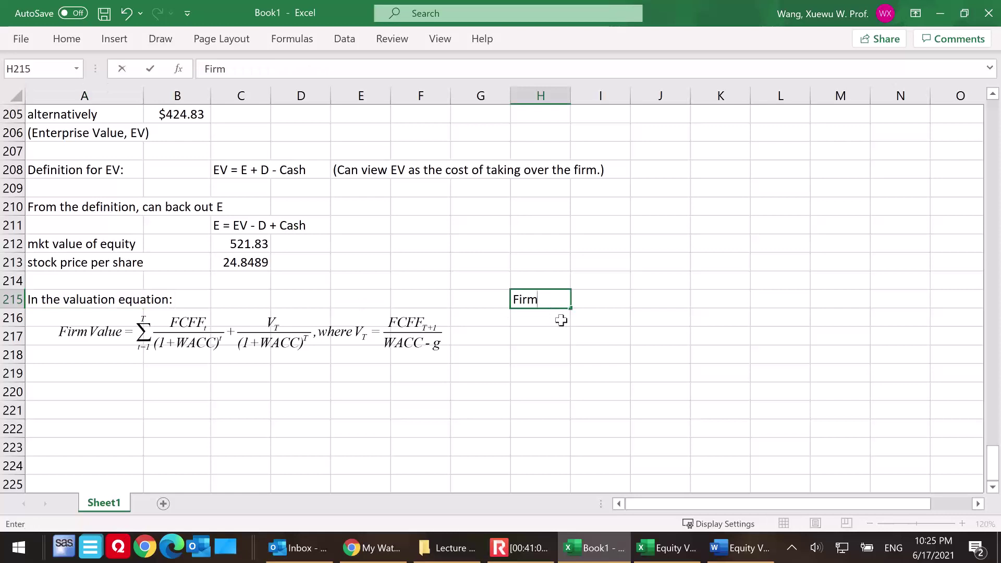
pyautogui.click(540, 282)
pyautogui.write('Eqn')
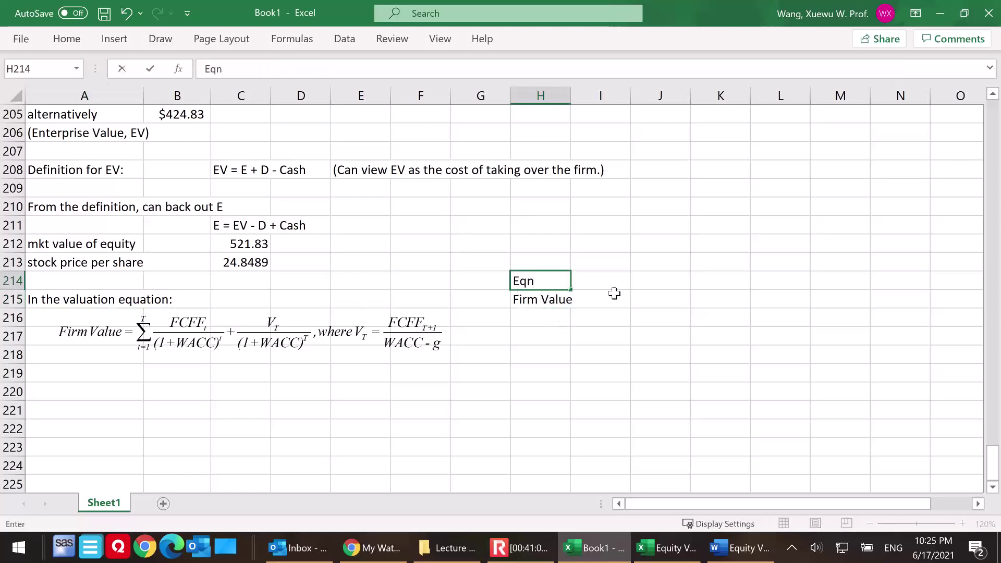
pyautogui.click(640, 281)
pyautogui.write('In the Example')
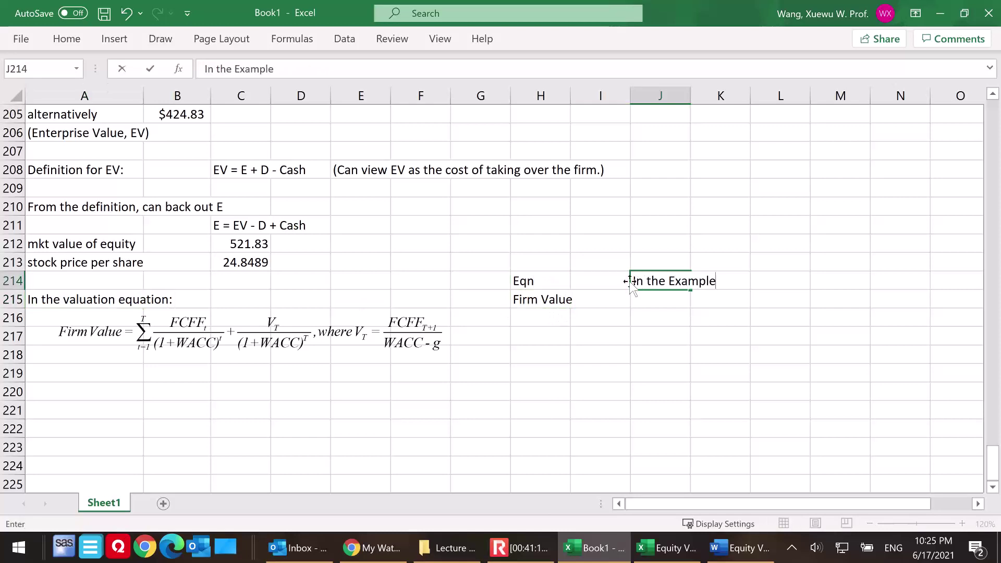
# - Enter "EV" in J215 as the example's counterpart of Firm Value
pyautogui.click(640, 294)
pyautogui.click(545, 301)
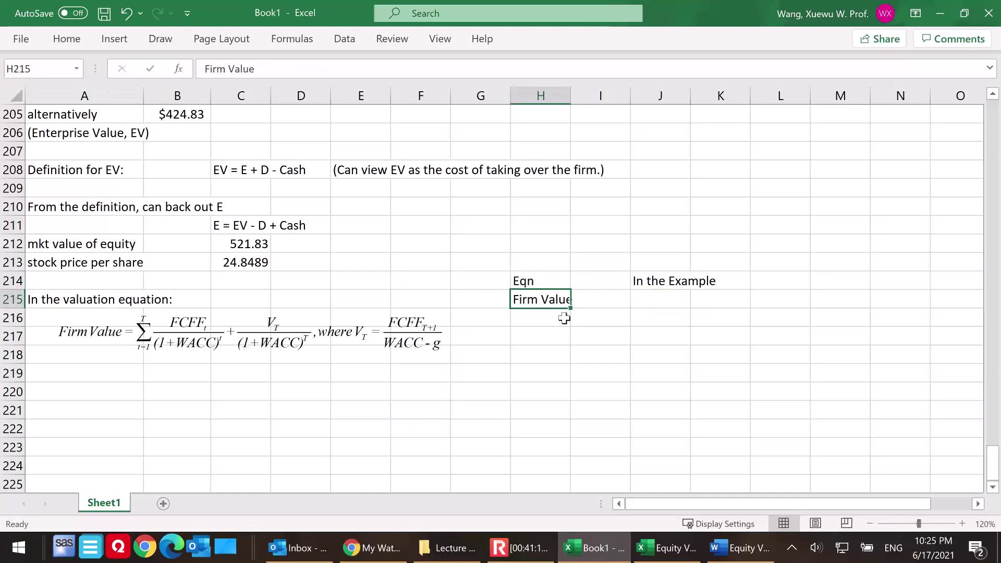
pyautogui.click(670, 302)
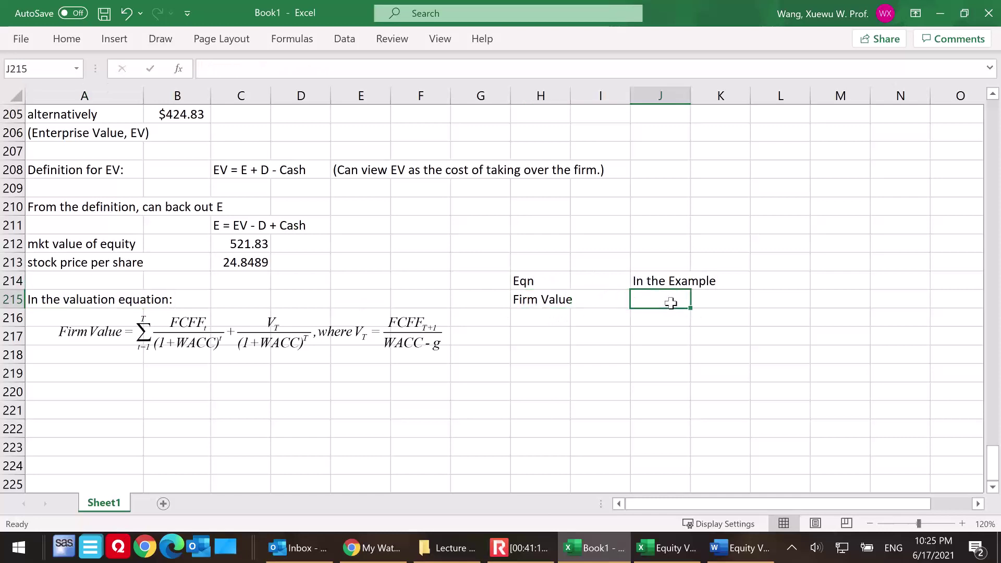
pyautogui.write('EV')
# - Add the equation term "V(T)" in H216 and its counterpart "the terminal value" in J216
pyautogui.click(540, 319)
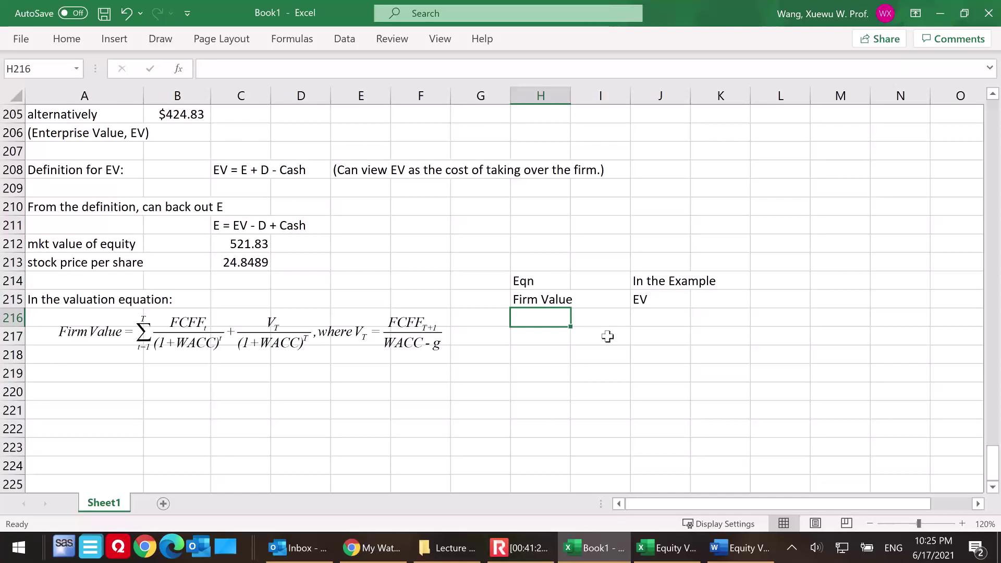
pyautogui.write('V')
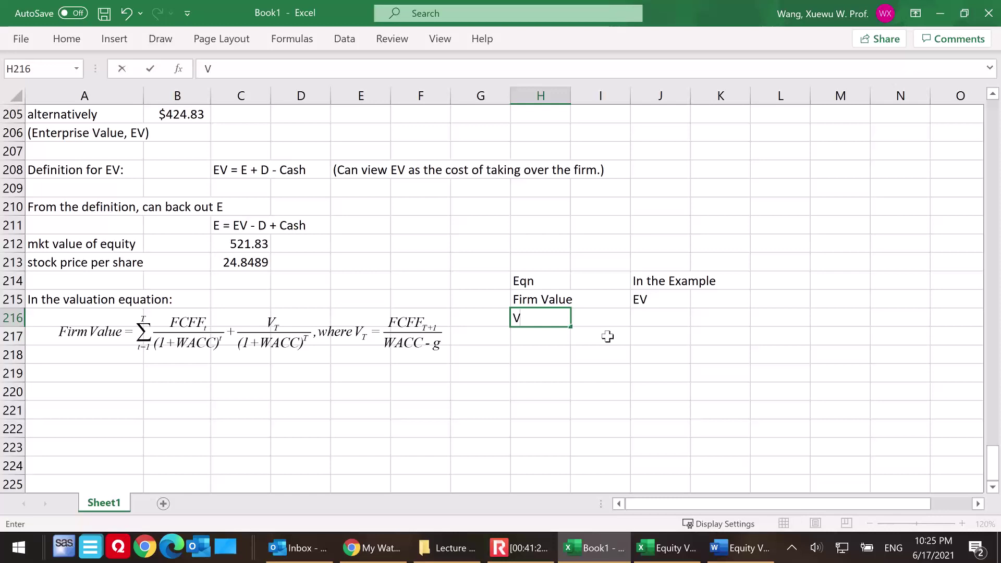
pyautogui.write('(T)')
pyautogui.click(666, 321)
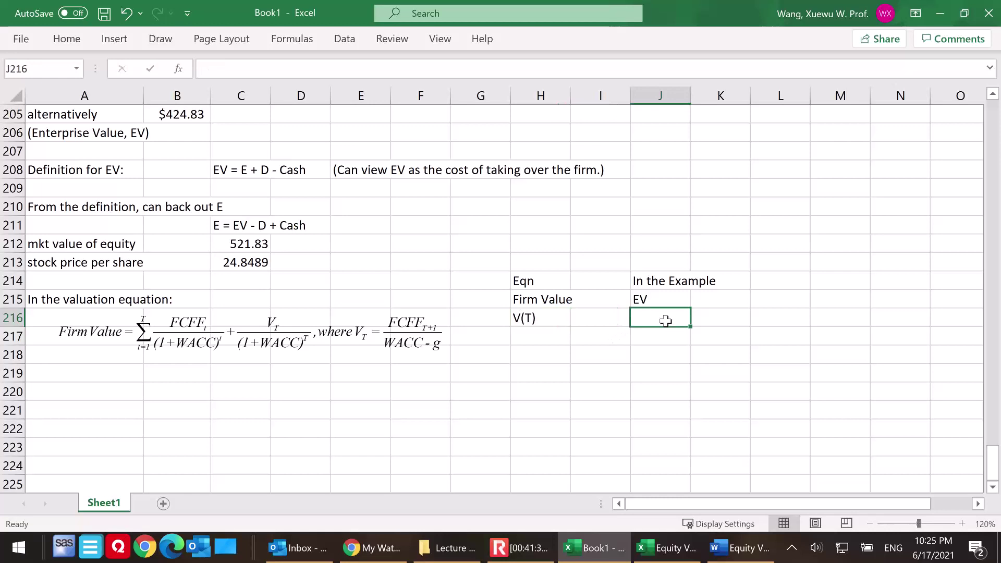
pyautogui.write('the te')
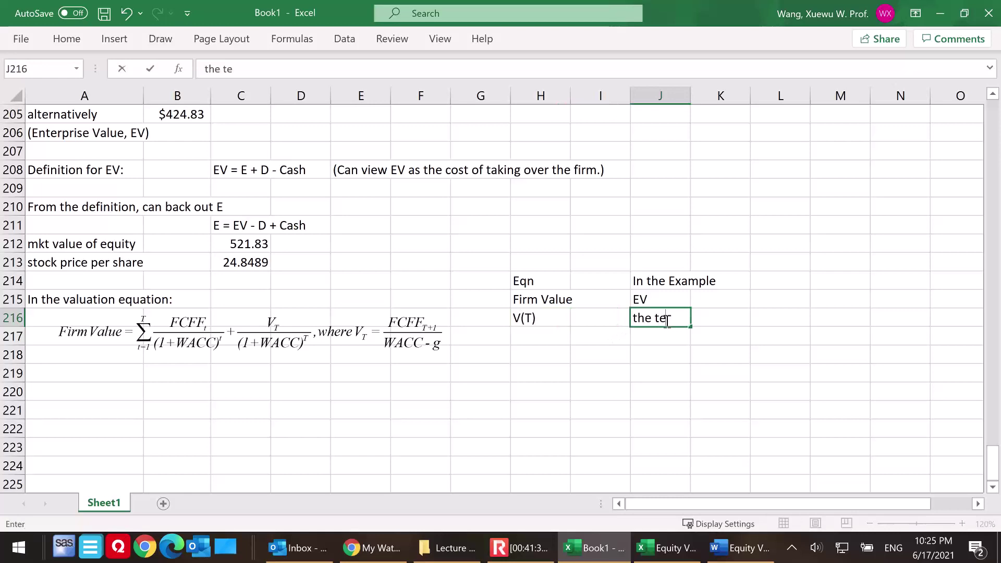
pyautogui.write('rminal value')
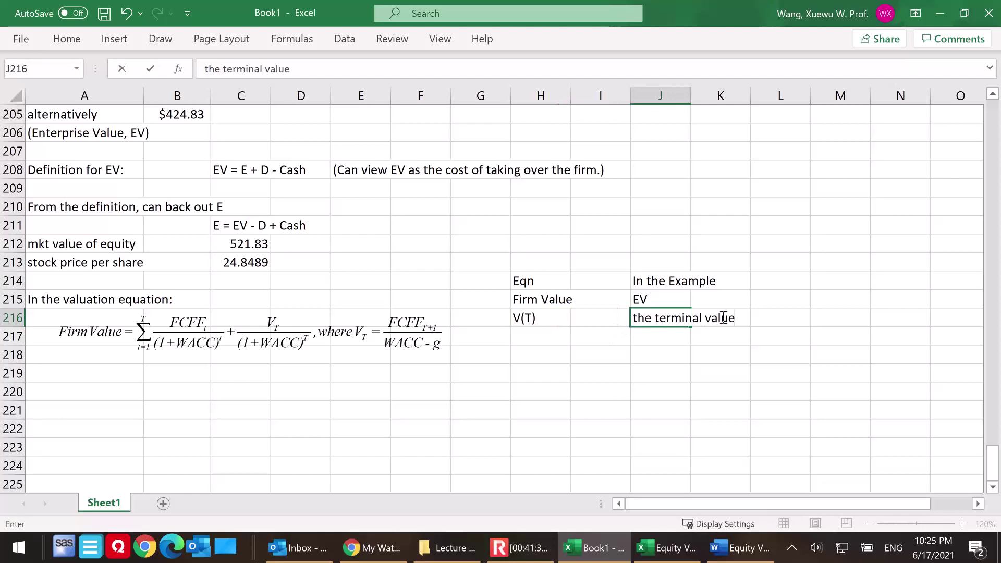
# - Add the equation term "T" in H217 and its counterpart from the example, 7, in J217
pyautogui.click(539, 347)
pyautogui.write('T')
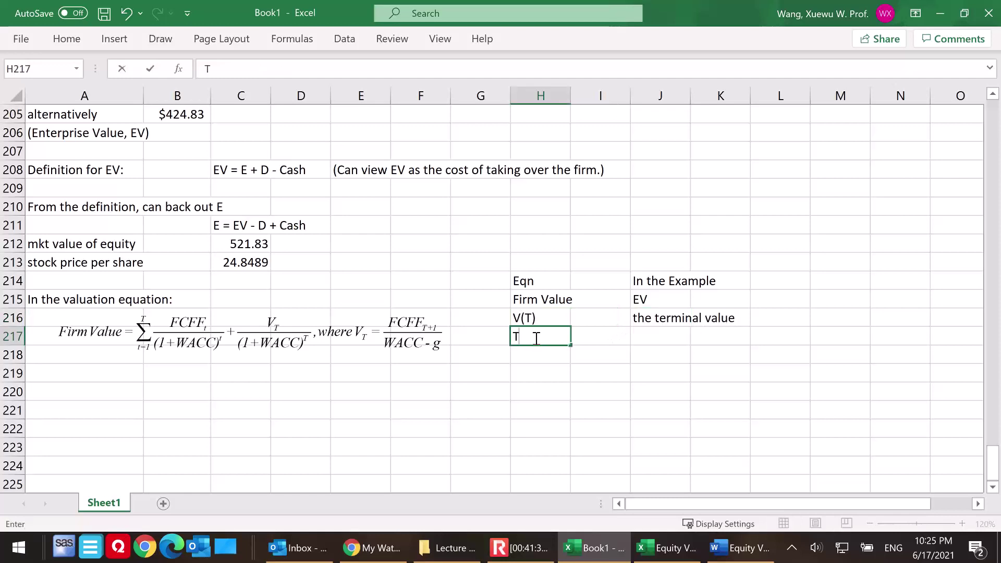
pyautogui.click(652, 337)
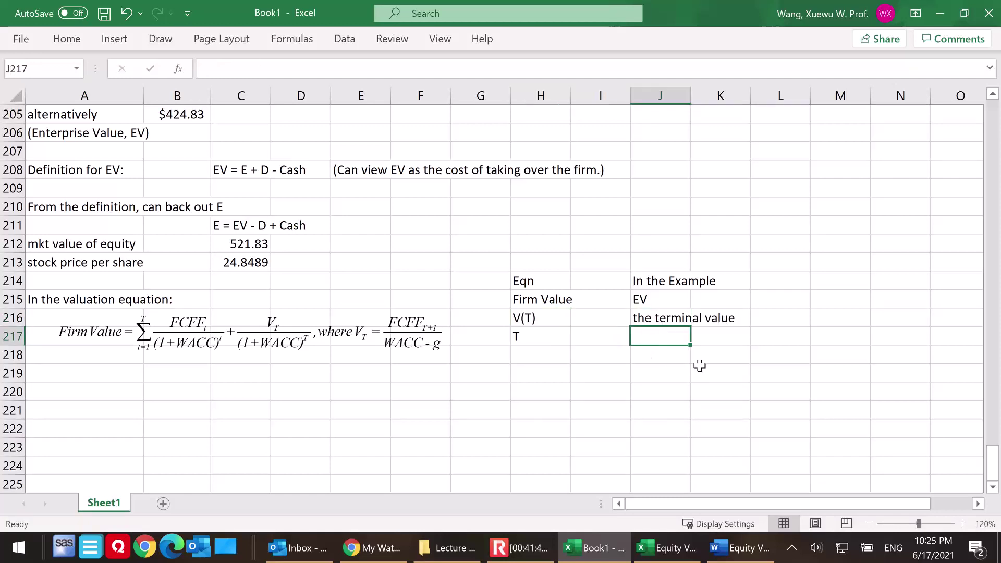
pyautogui.scroll(1, 697, 364)
pyautogui.scroll(4, 699, 366)
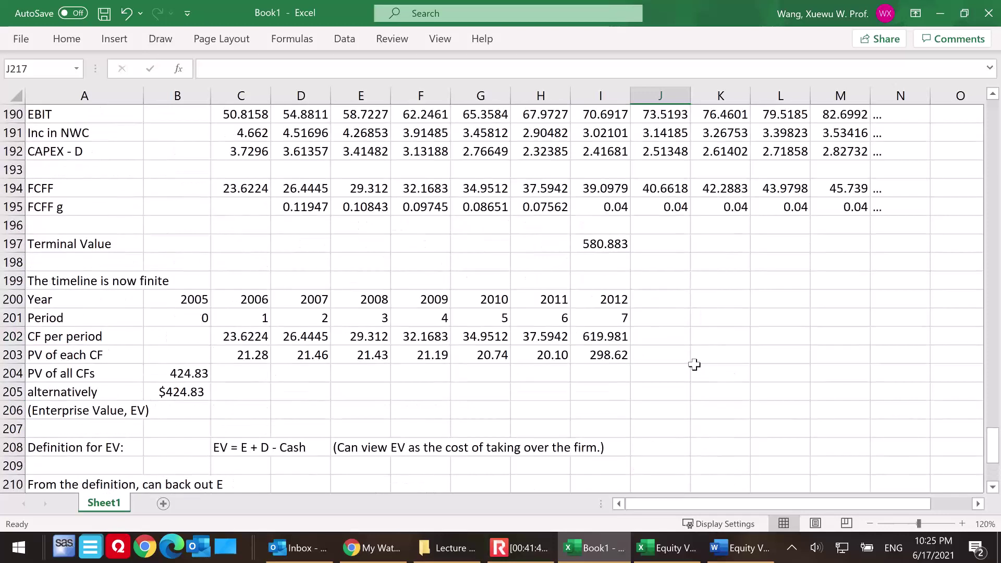
pyautogui.scroll(-7, 655, 339)
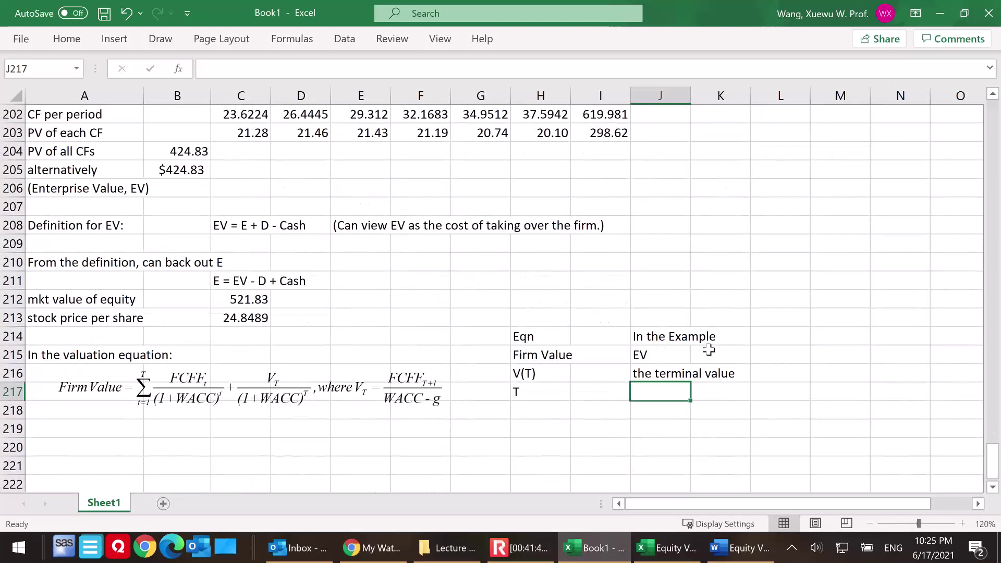
pyautogui.write('7')
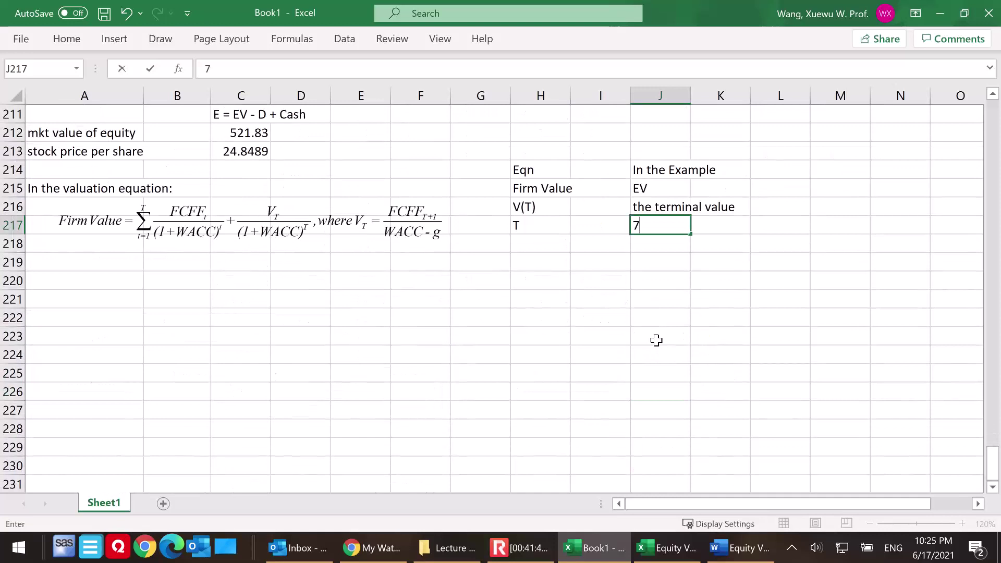
# - Add the growth term "g" in H218 with its example value of 4% in J218
pyautogui.click(532, 247)
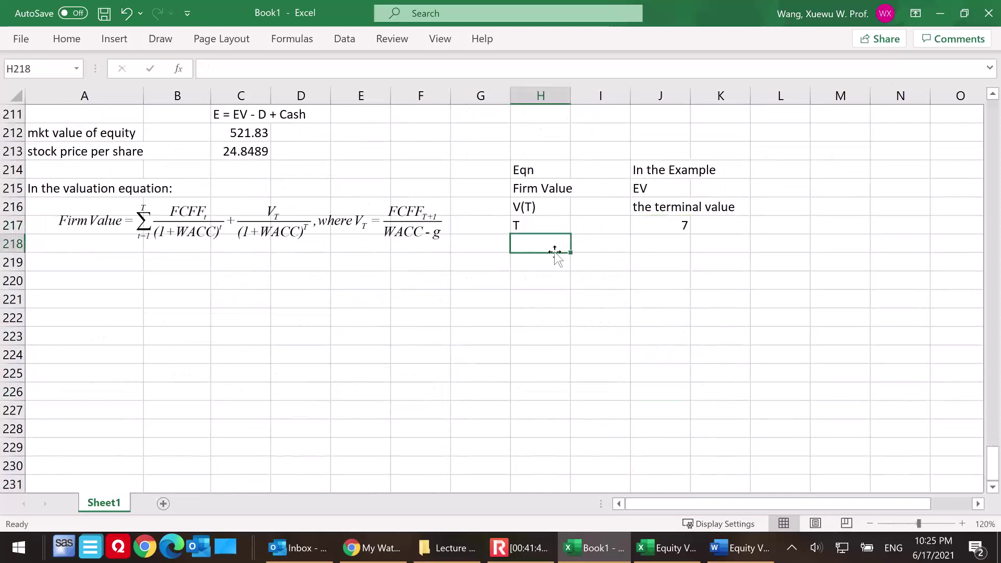
pyautogui.write('g')
pyautogui.click(668, 244)
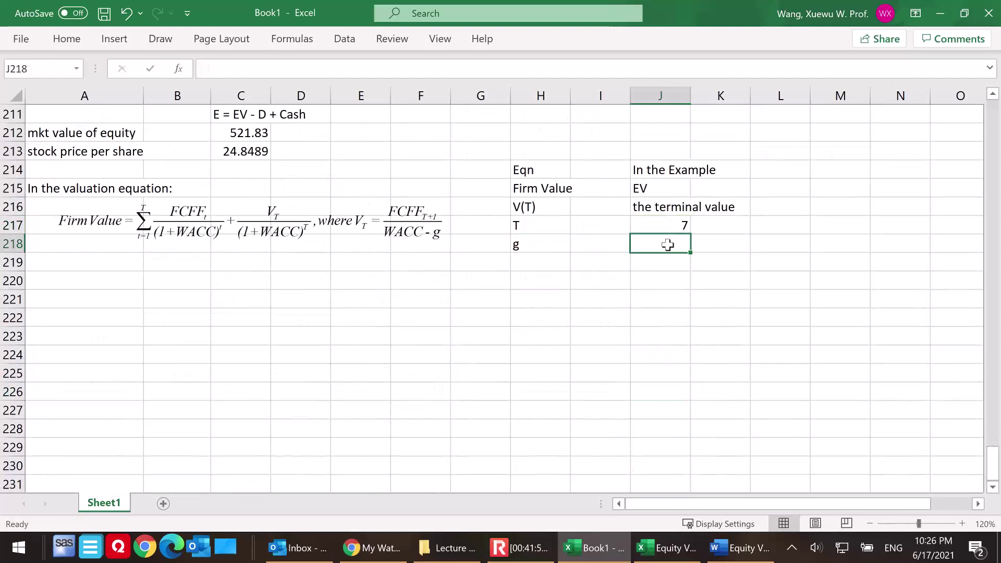
pyautogui.write('4%')
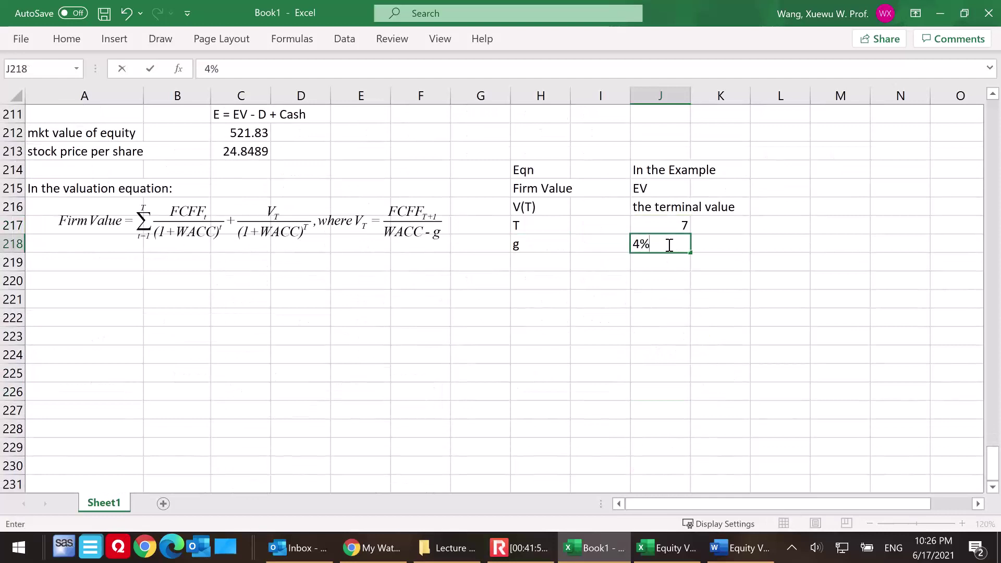
# - Add "WACC" in H219 with its example value of 11% in J219
pyautogui.click(542, 267)
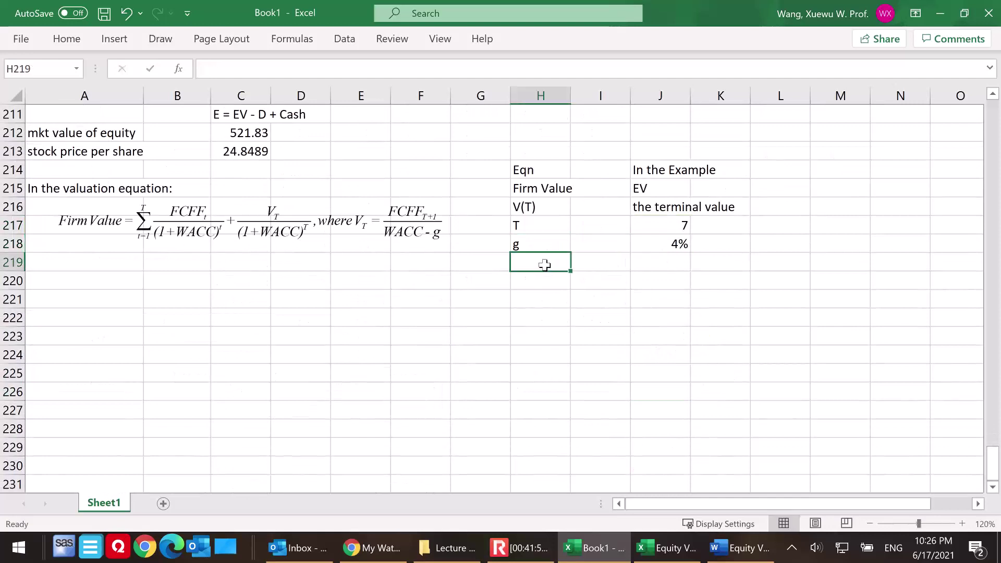
pyautogui.write('WACC')
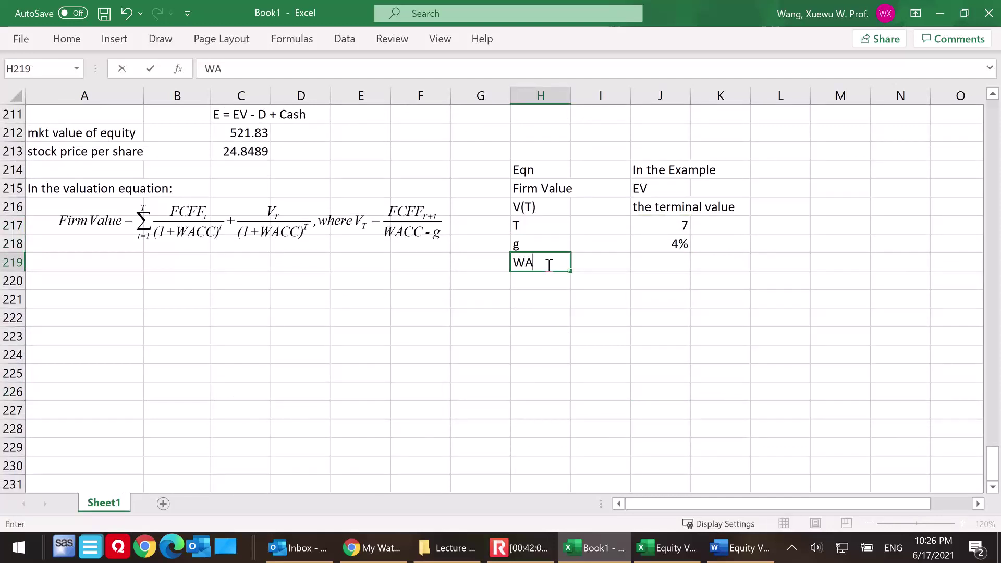
pyautogui.click(667, 264)
pyautogui.write('11%')
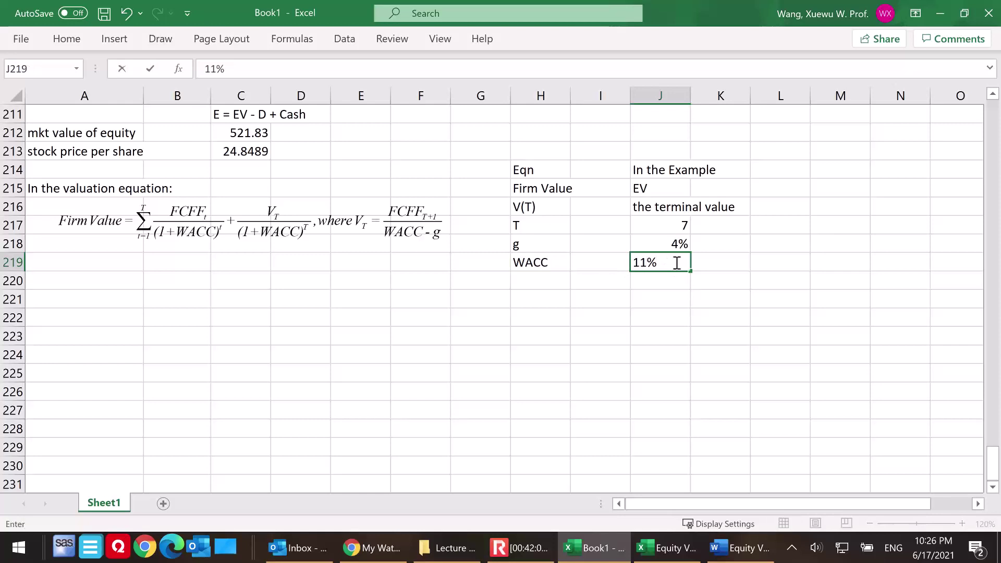
pyautogui.click(605, 321)
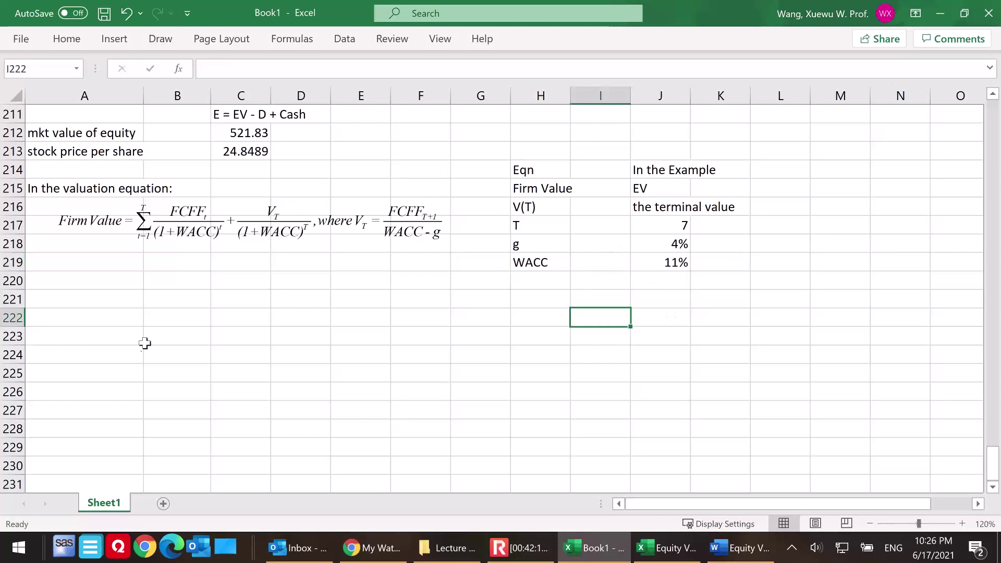
# - Enter the section note "4. Valuation by multiples: skipped." in A220, below the valuation equation
pyautogui.click(124, 303)
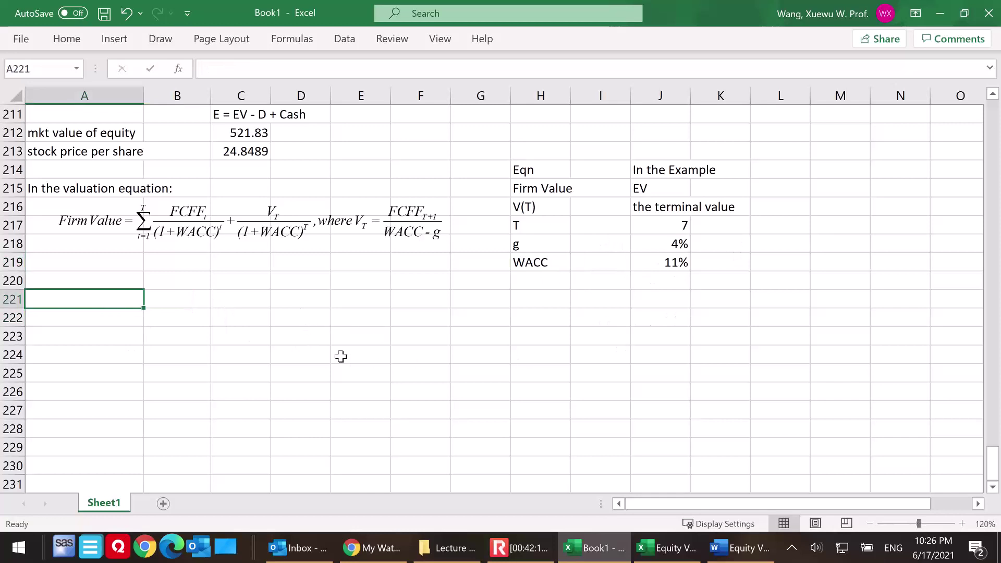
pyautogui.click(740, 547)
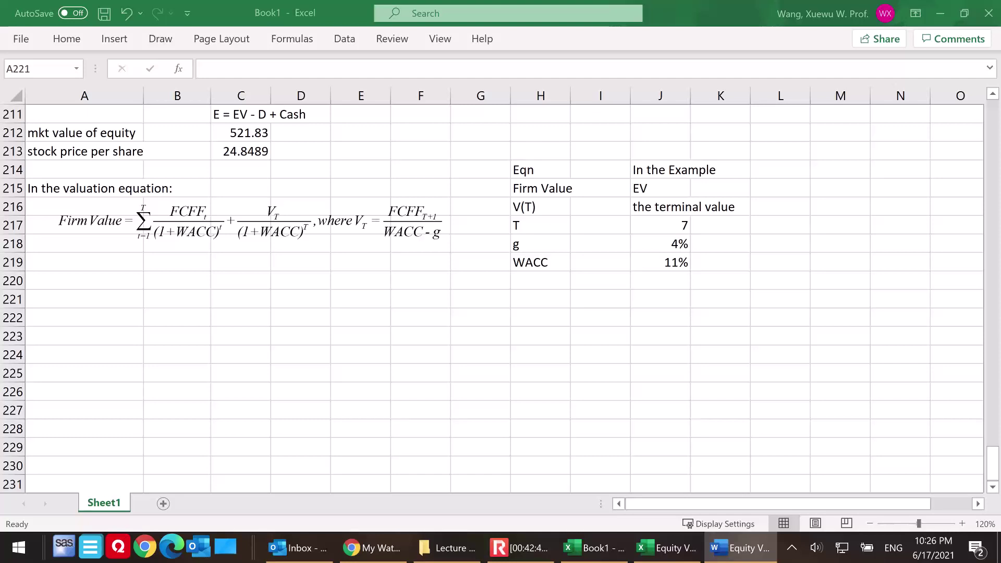
pyautogui.click(77, 298)
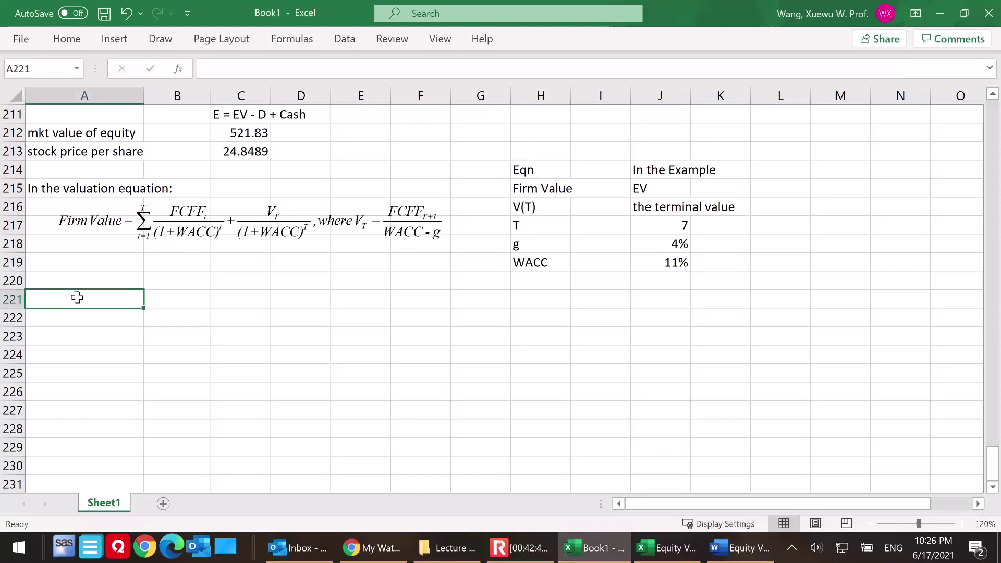
pyautogui.click(79, 280)
pyautogui.write('4')
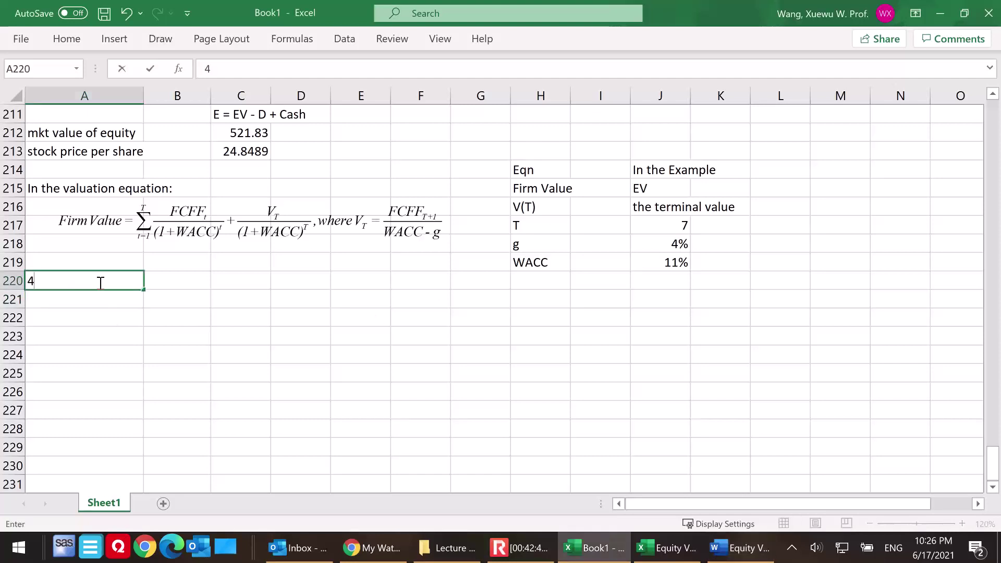
pyautogui.write('. Valuation by multiples')
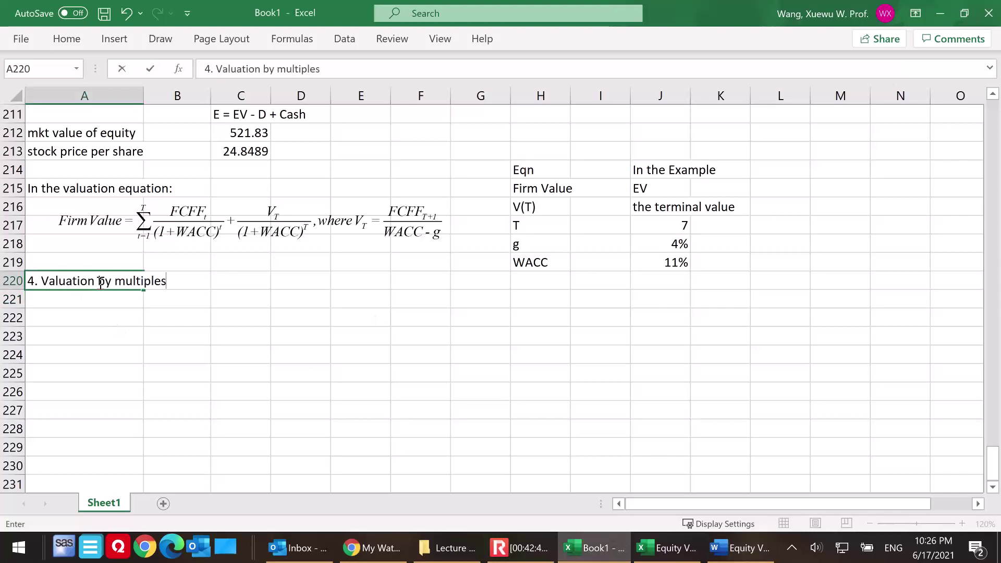
pyautogui.write(': skipped.')
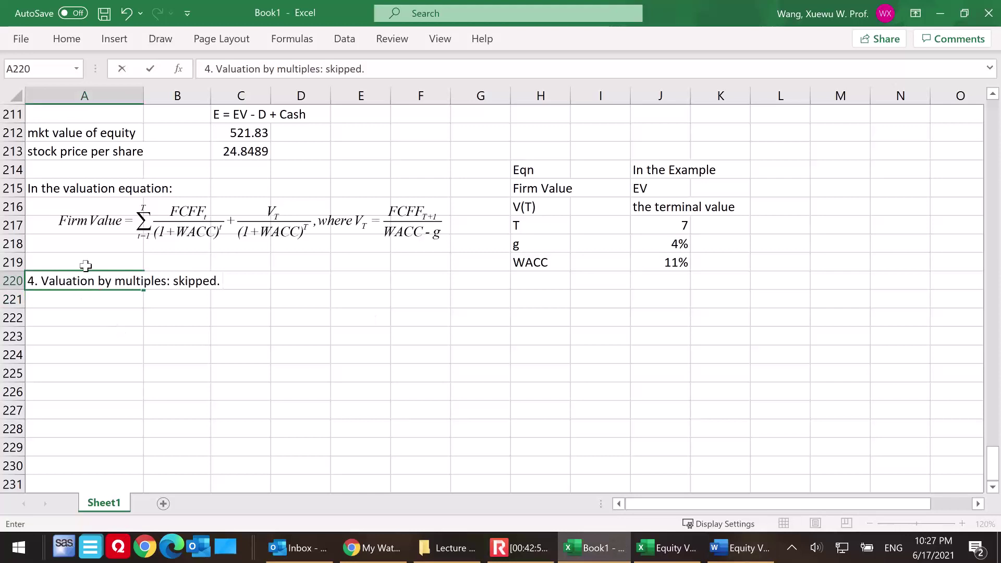
pyautogui.click(96, 320)
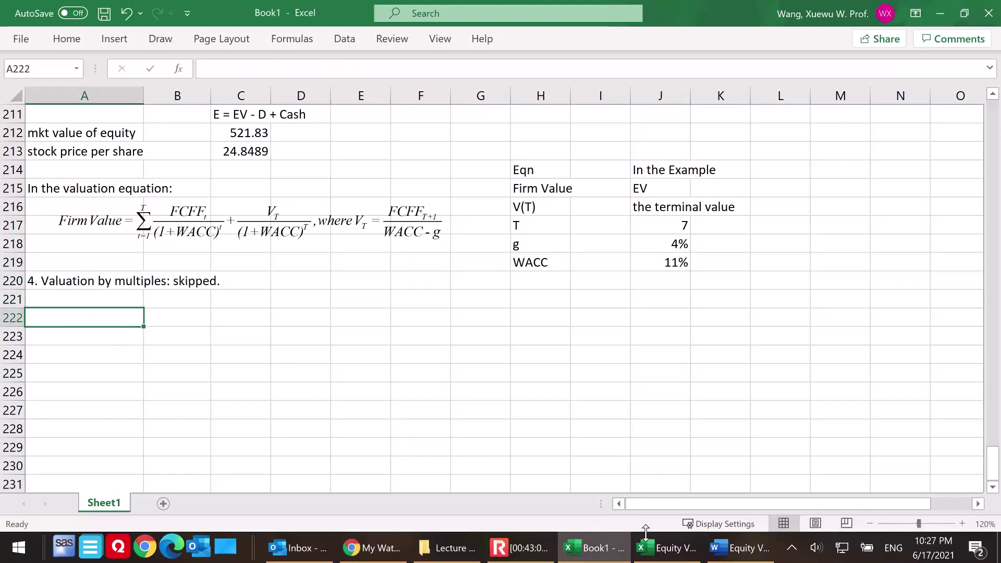